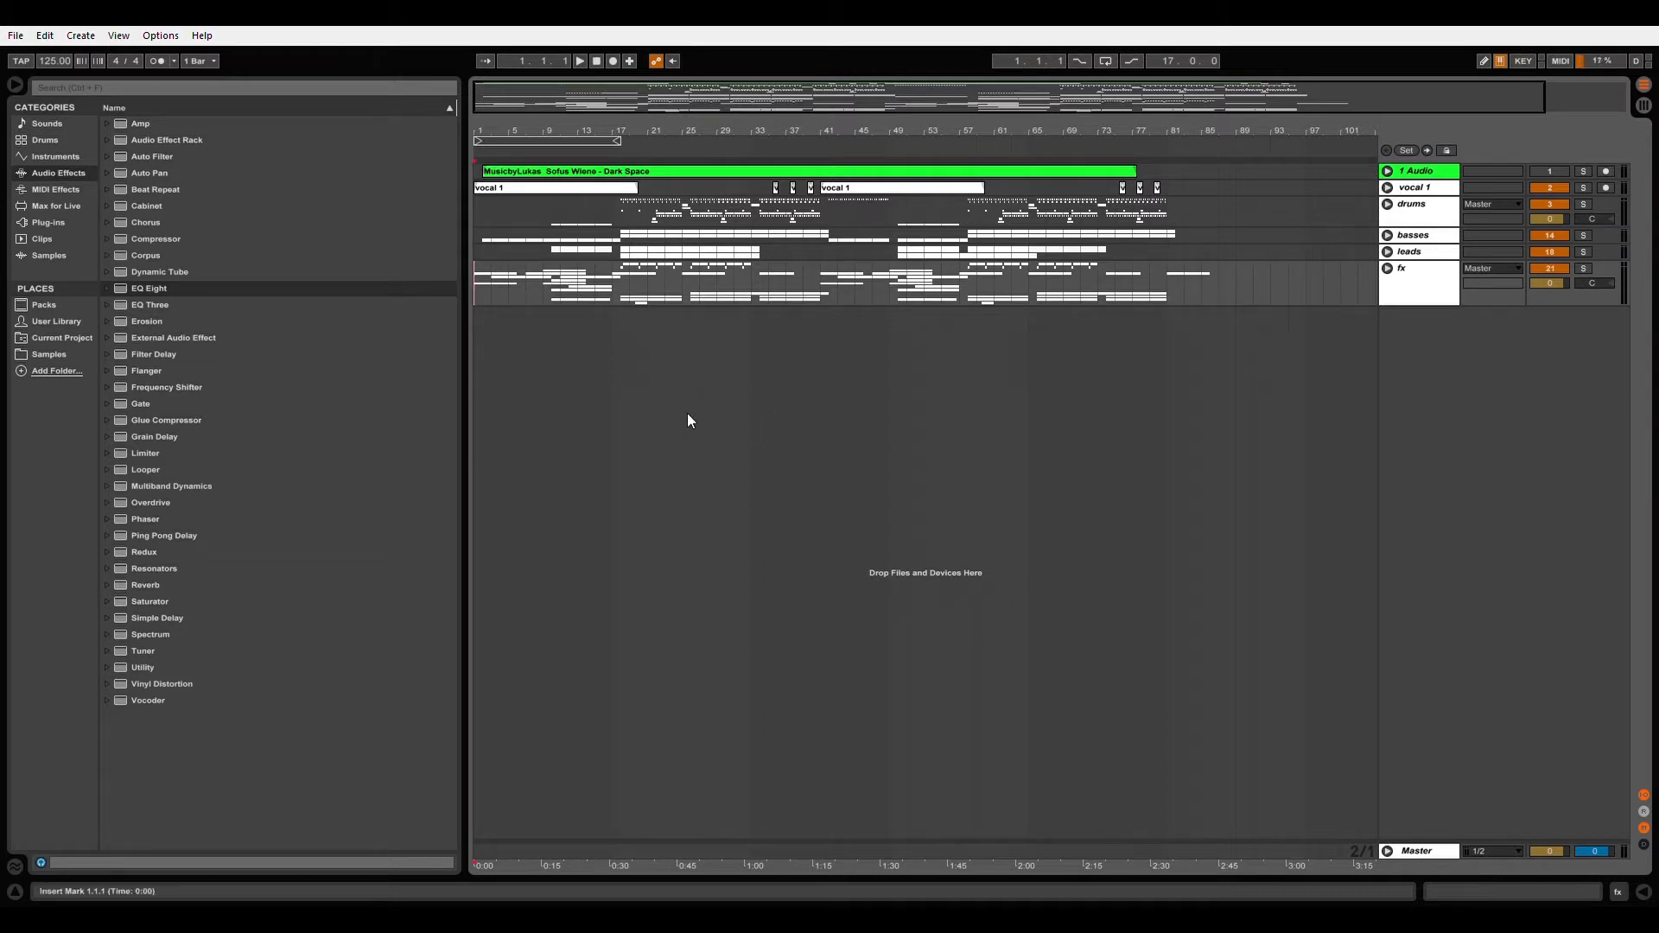
Step: Play the full arrangement from the beginning, stop playback and return the playhead to the start
key("space")
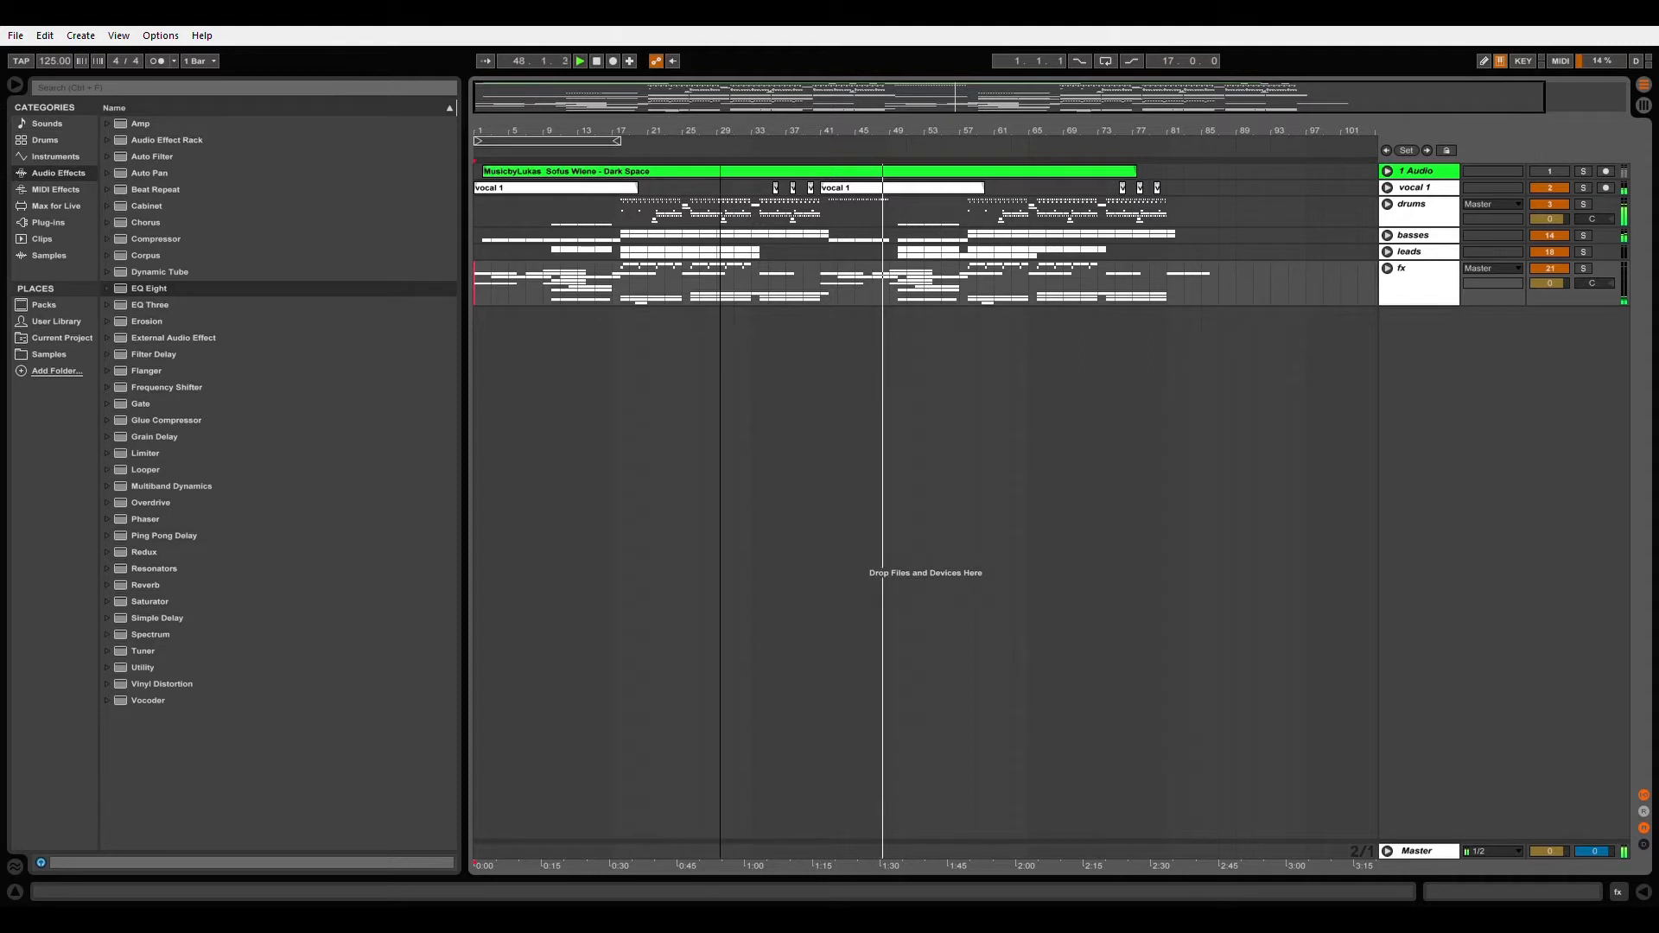
scroll(721, 431, "down", 1)
left_click(735, 475)
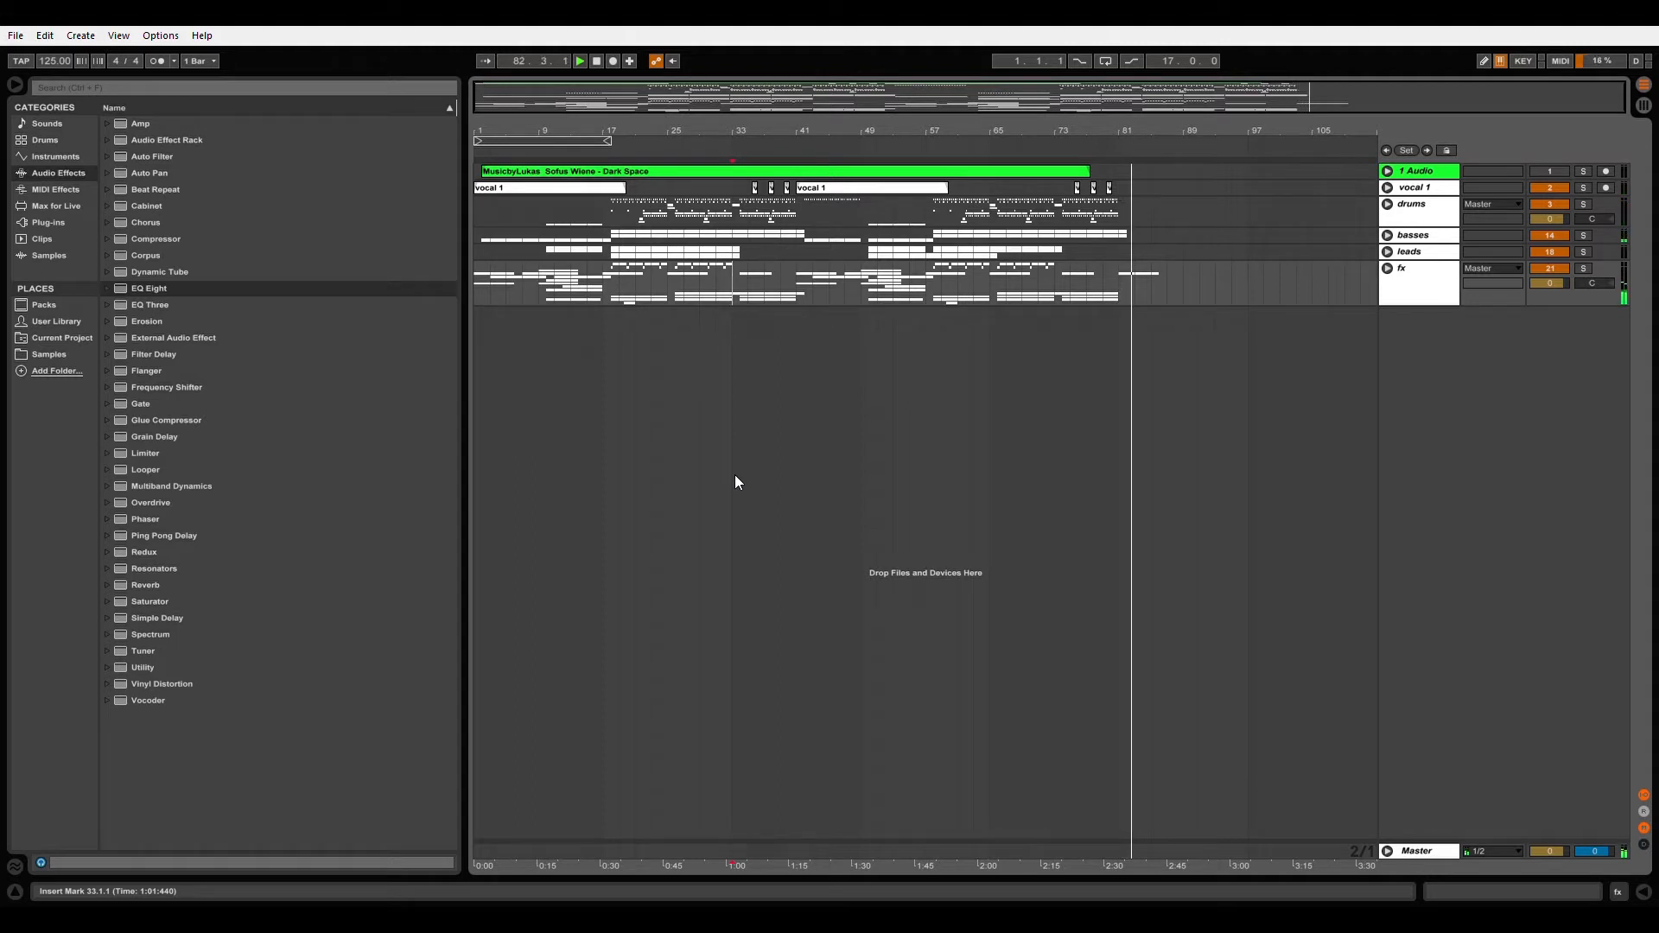
double_click(597, 61)
mouse_move(542, 132)
left_mouse_down()
mouse_move(540, 157)
mouse_move(567, 155)
mouse_move(564, 135)
left_mouse_up()
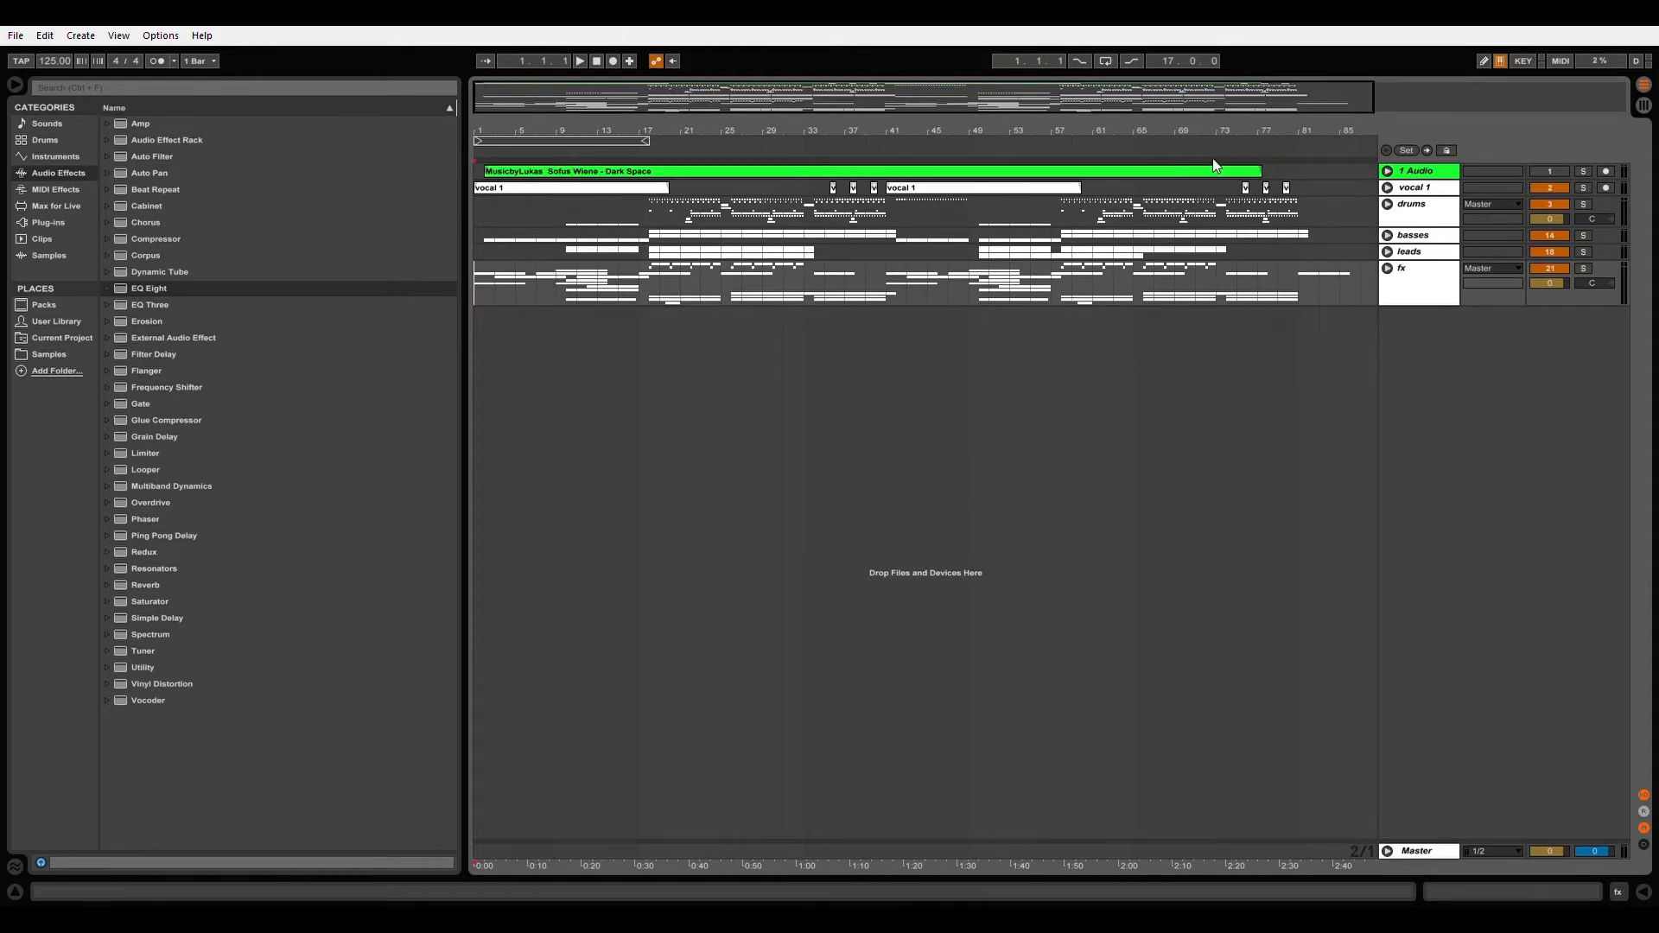
Step: Unfold and solo the vocal 1 track, and show its device chain
left_click(1388, 187)
mouse_move(542, 134)
left_mouse_down()
mouse_move(594, 134)
mouse_move(527, 145)
left_mouse_up()
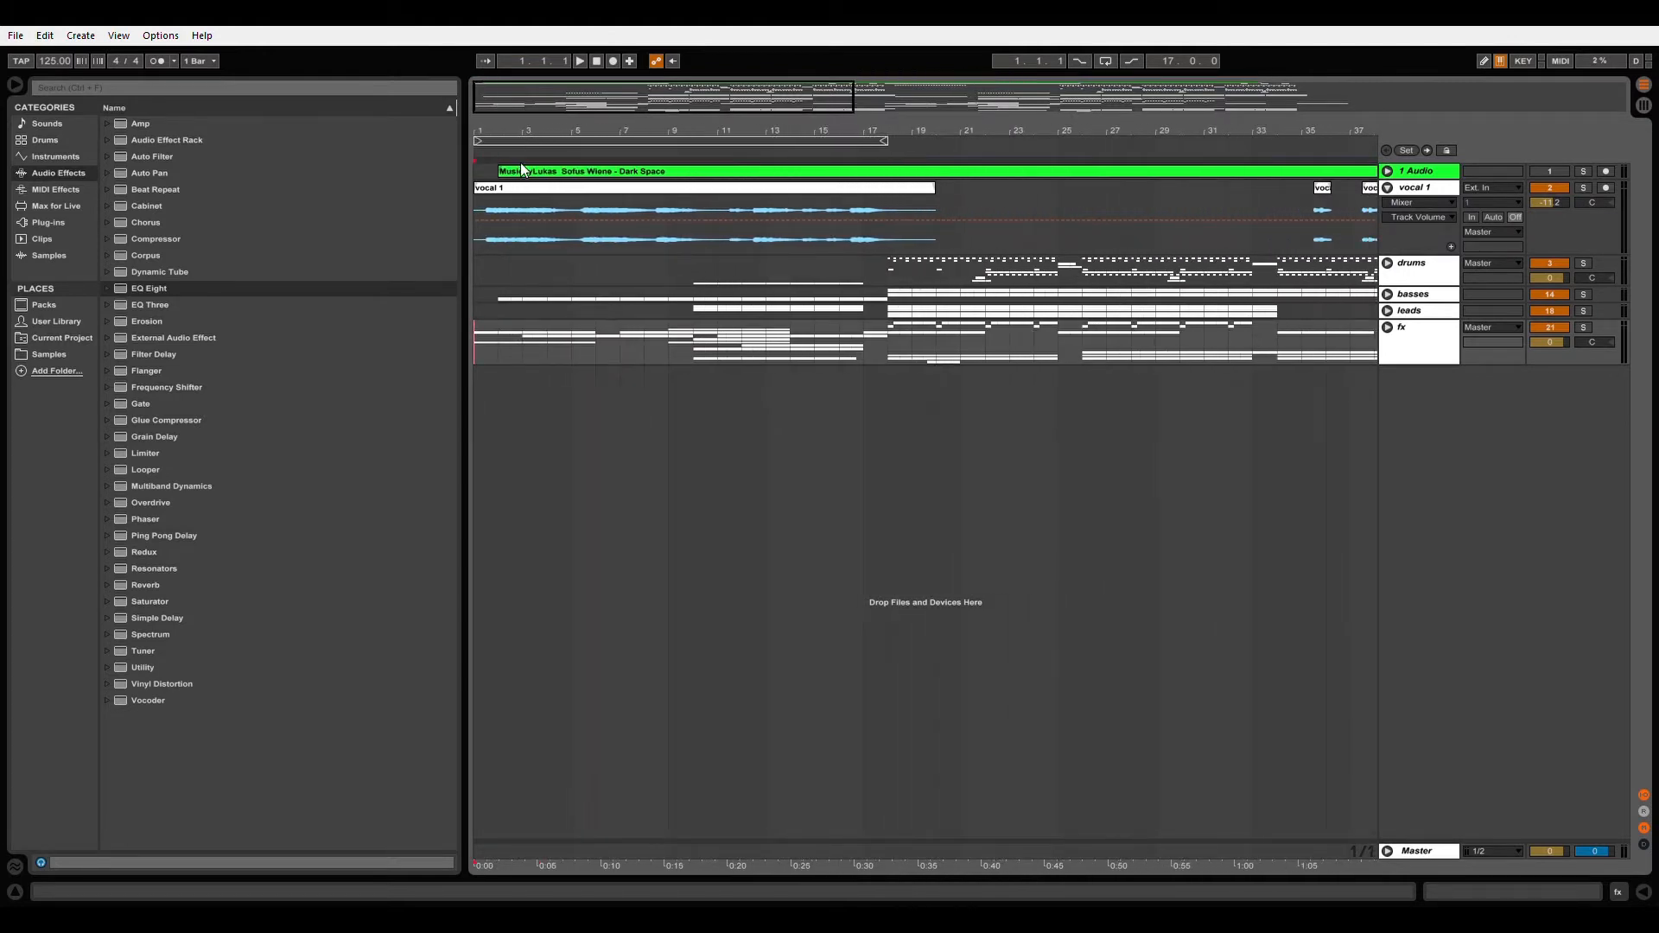
left_click(540, 190)
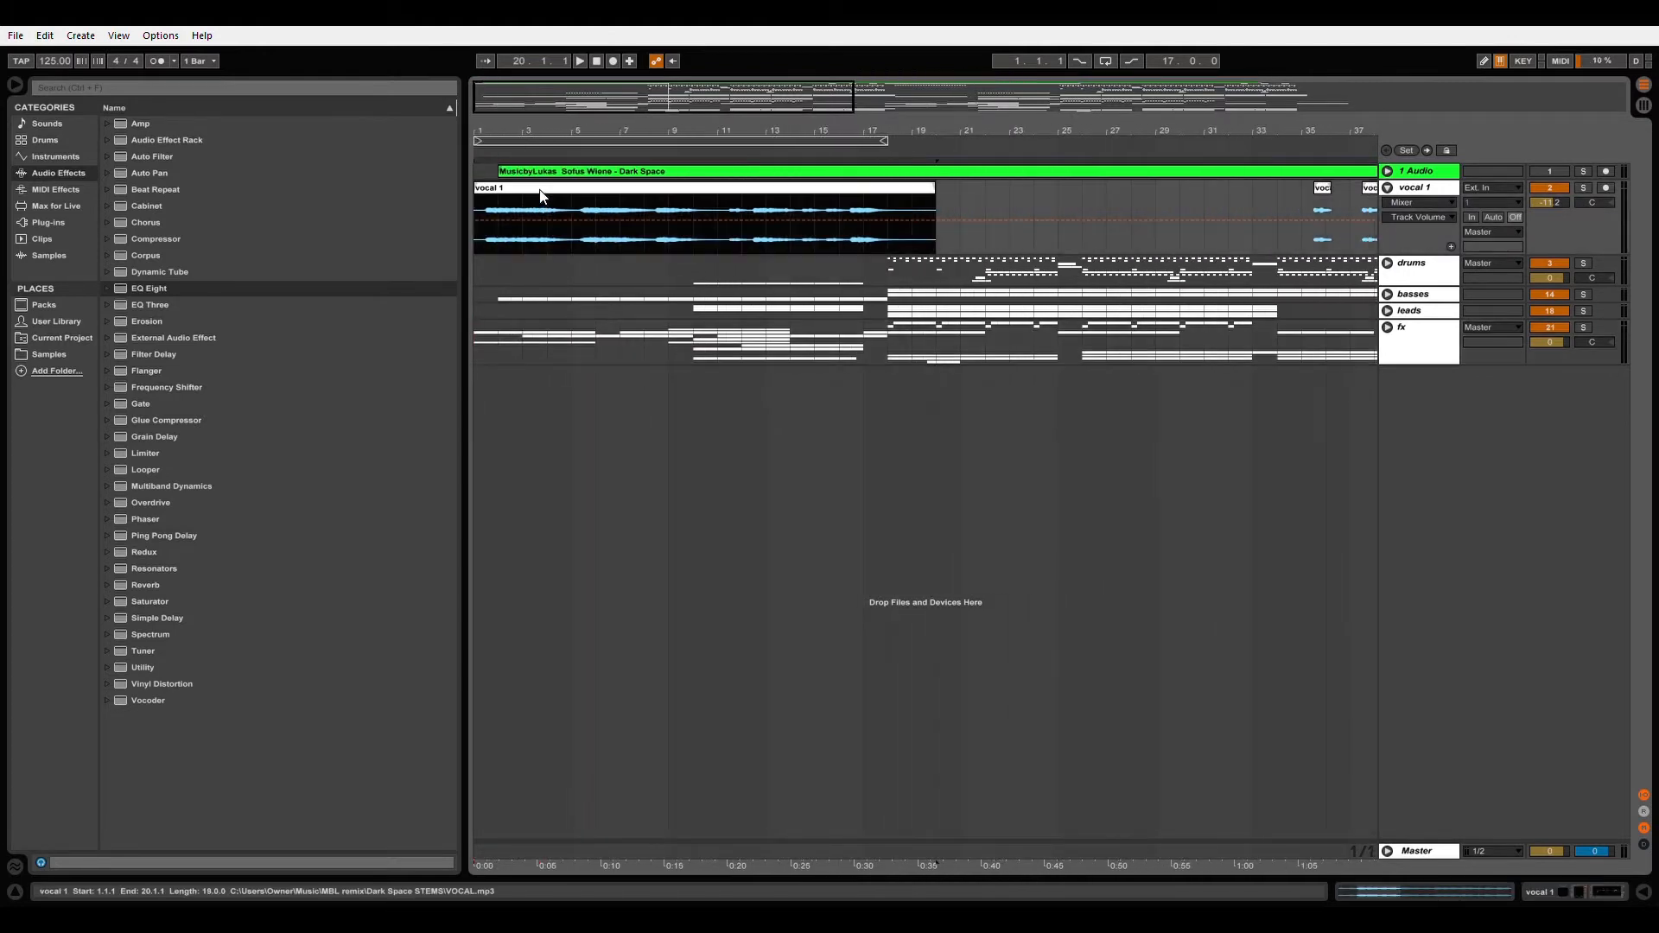
left_click(1580, 192)
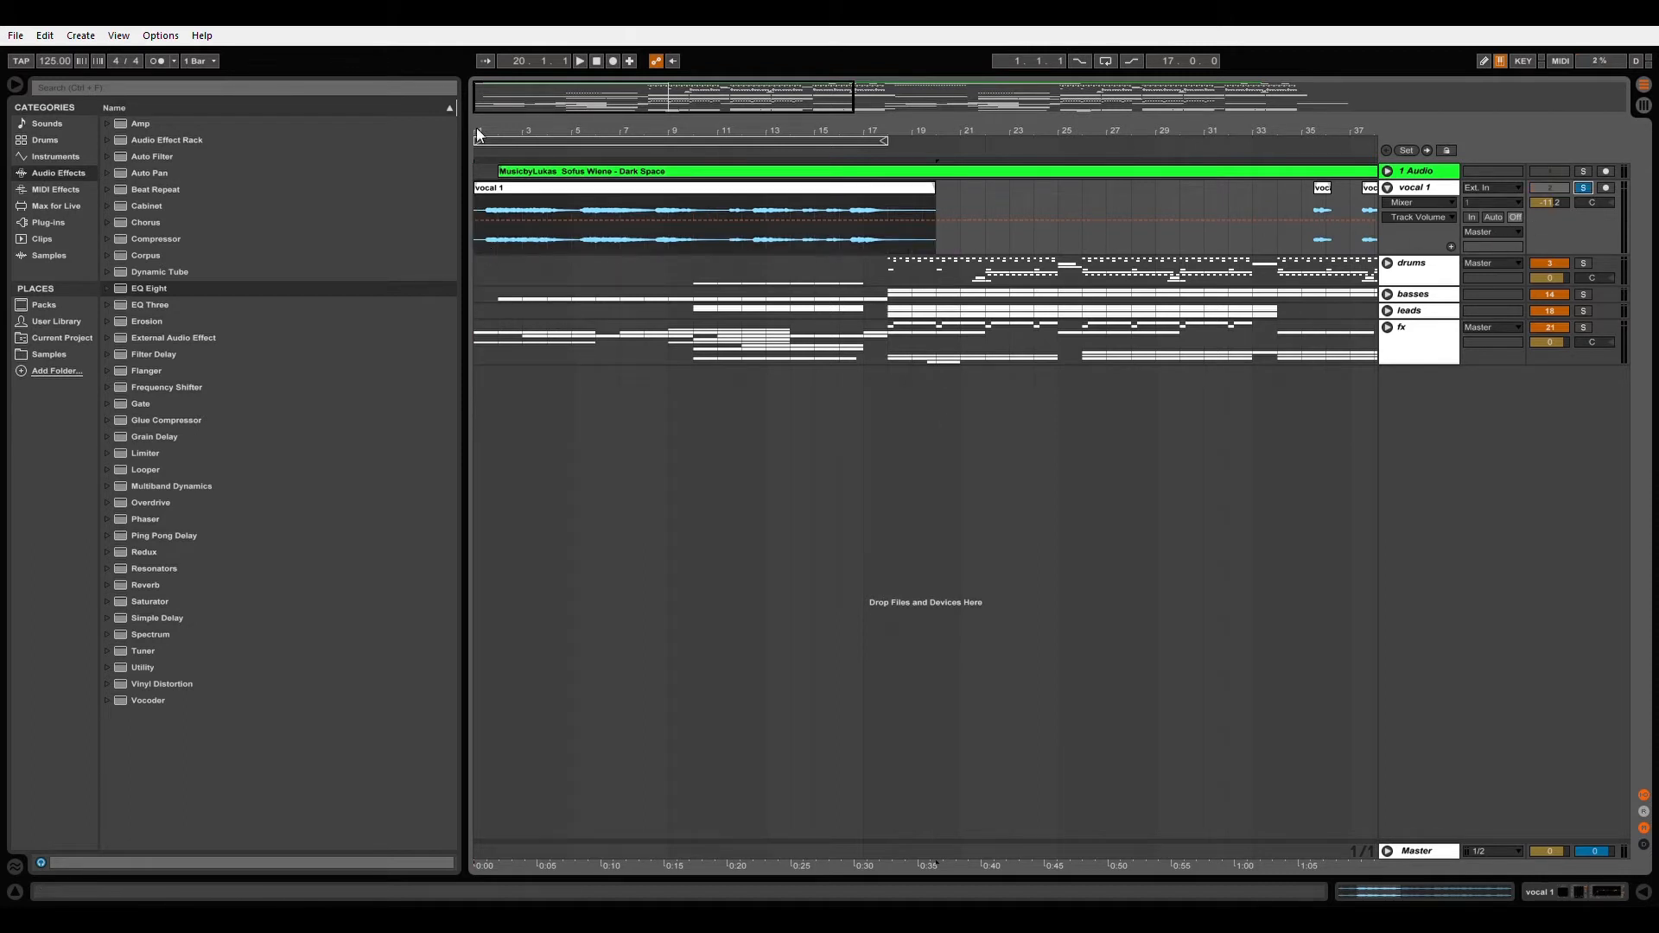
left_click_drag(493, 134, 492, 211)
left_click(522, 192)
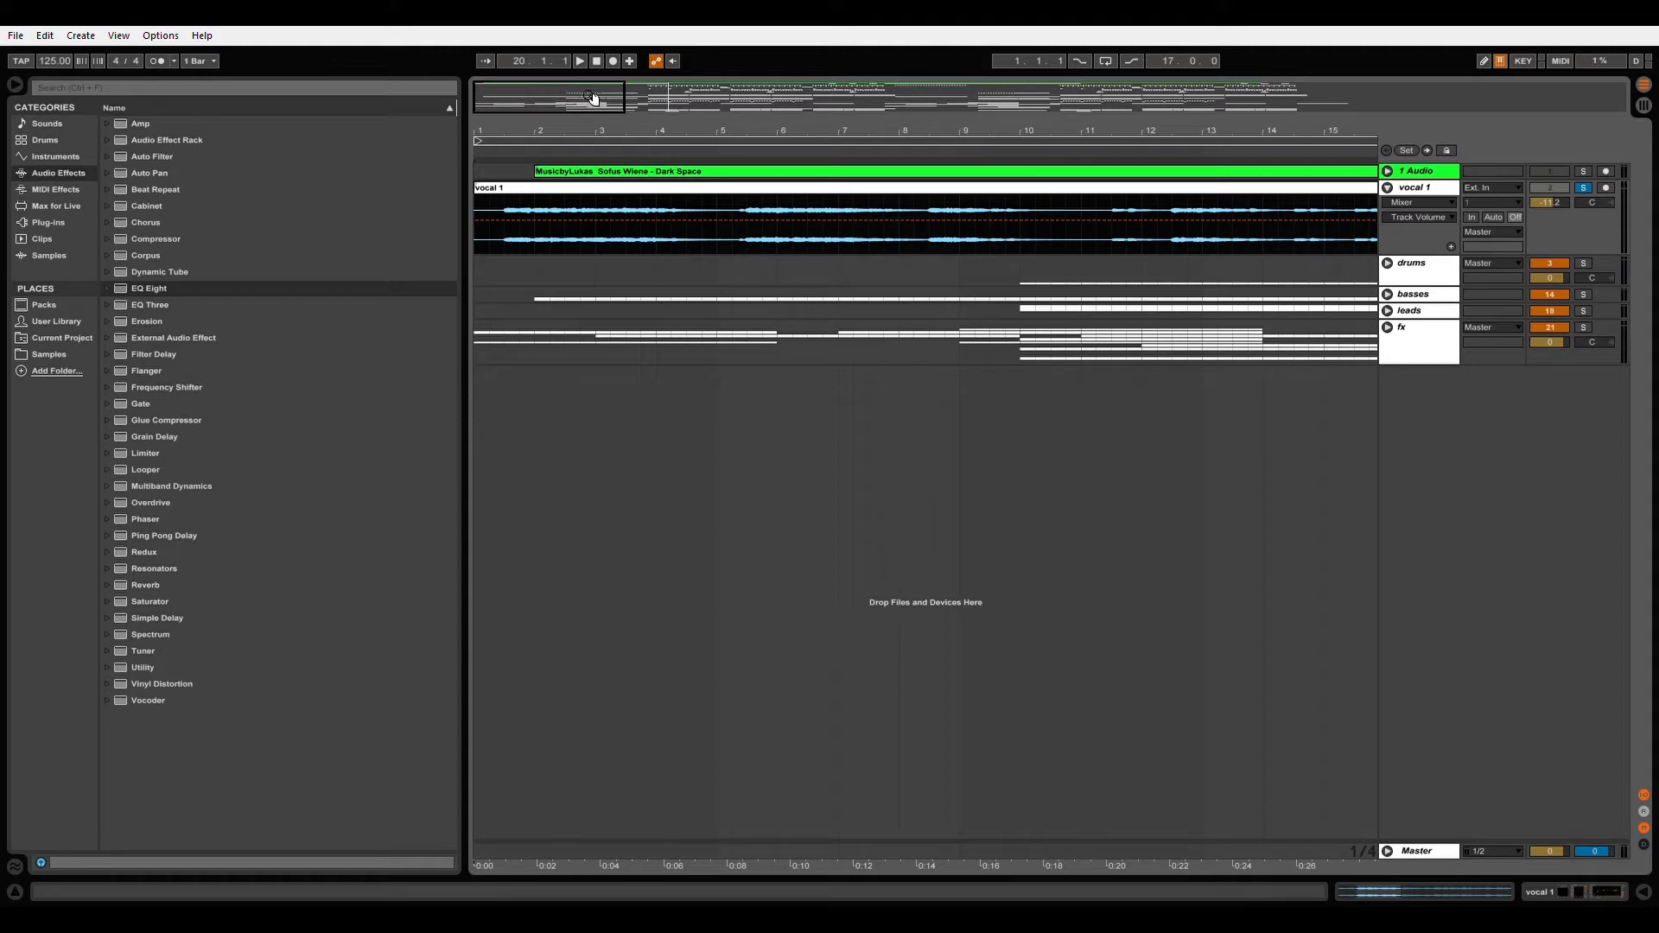
double_click(1418, 188)
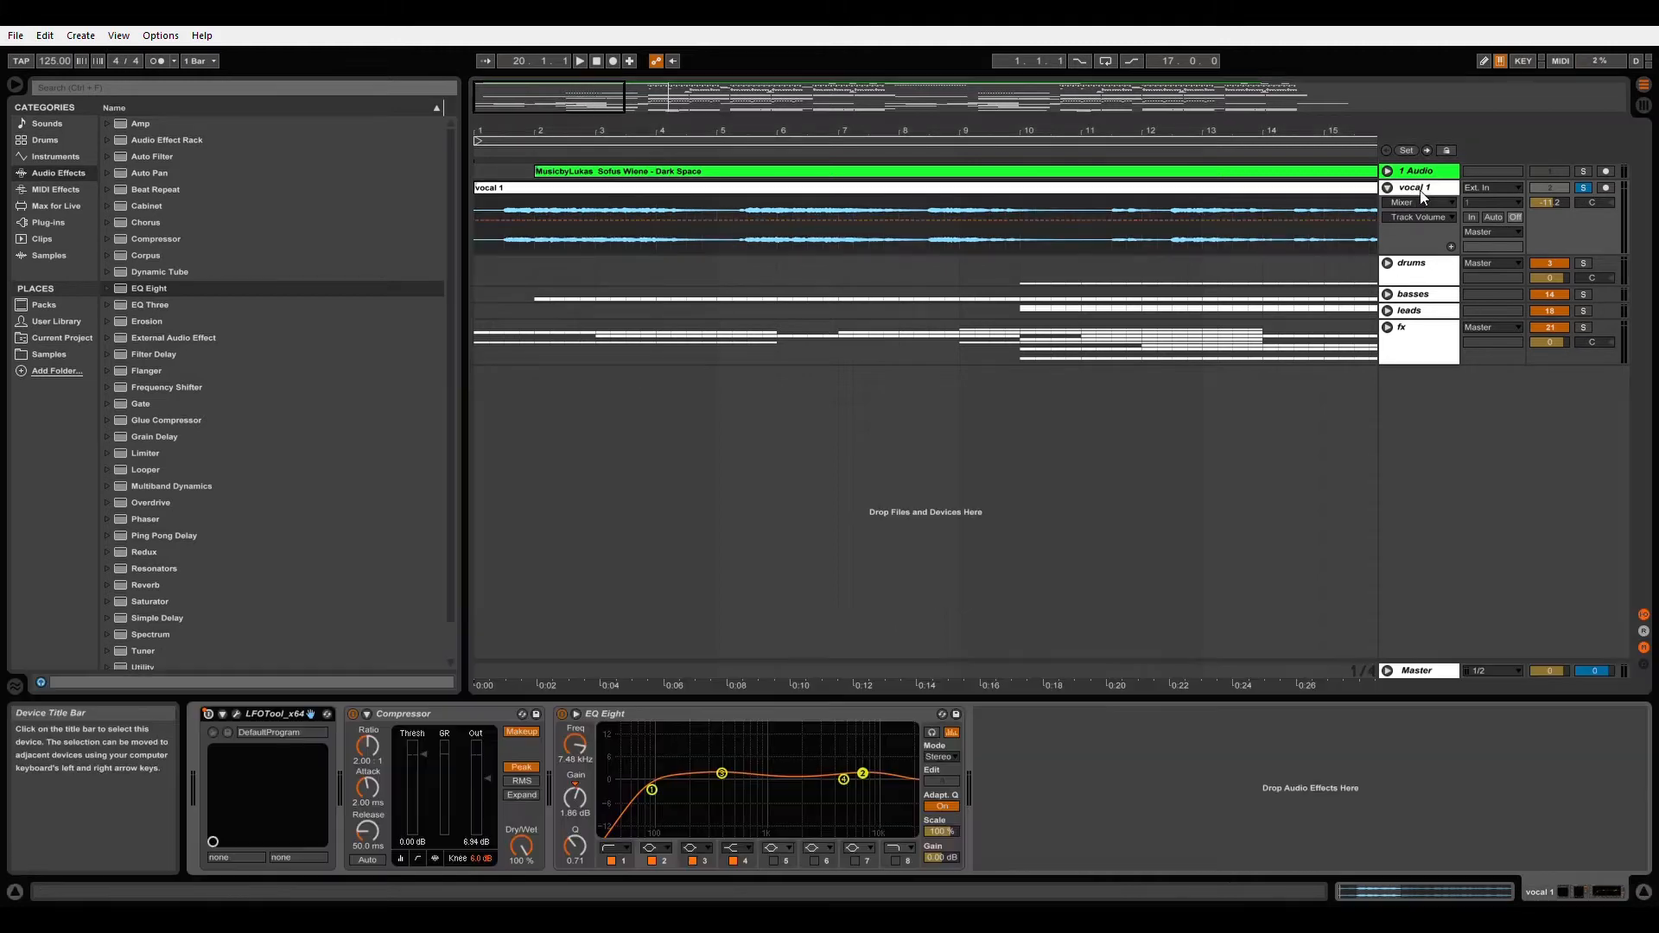
Step: Play the soloed vocal from position 1.3.1 and stop playback around bar 12
left_click(502, 244)
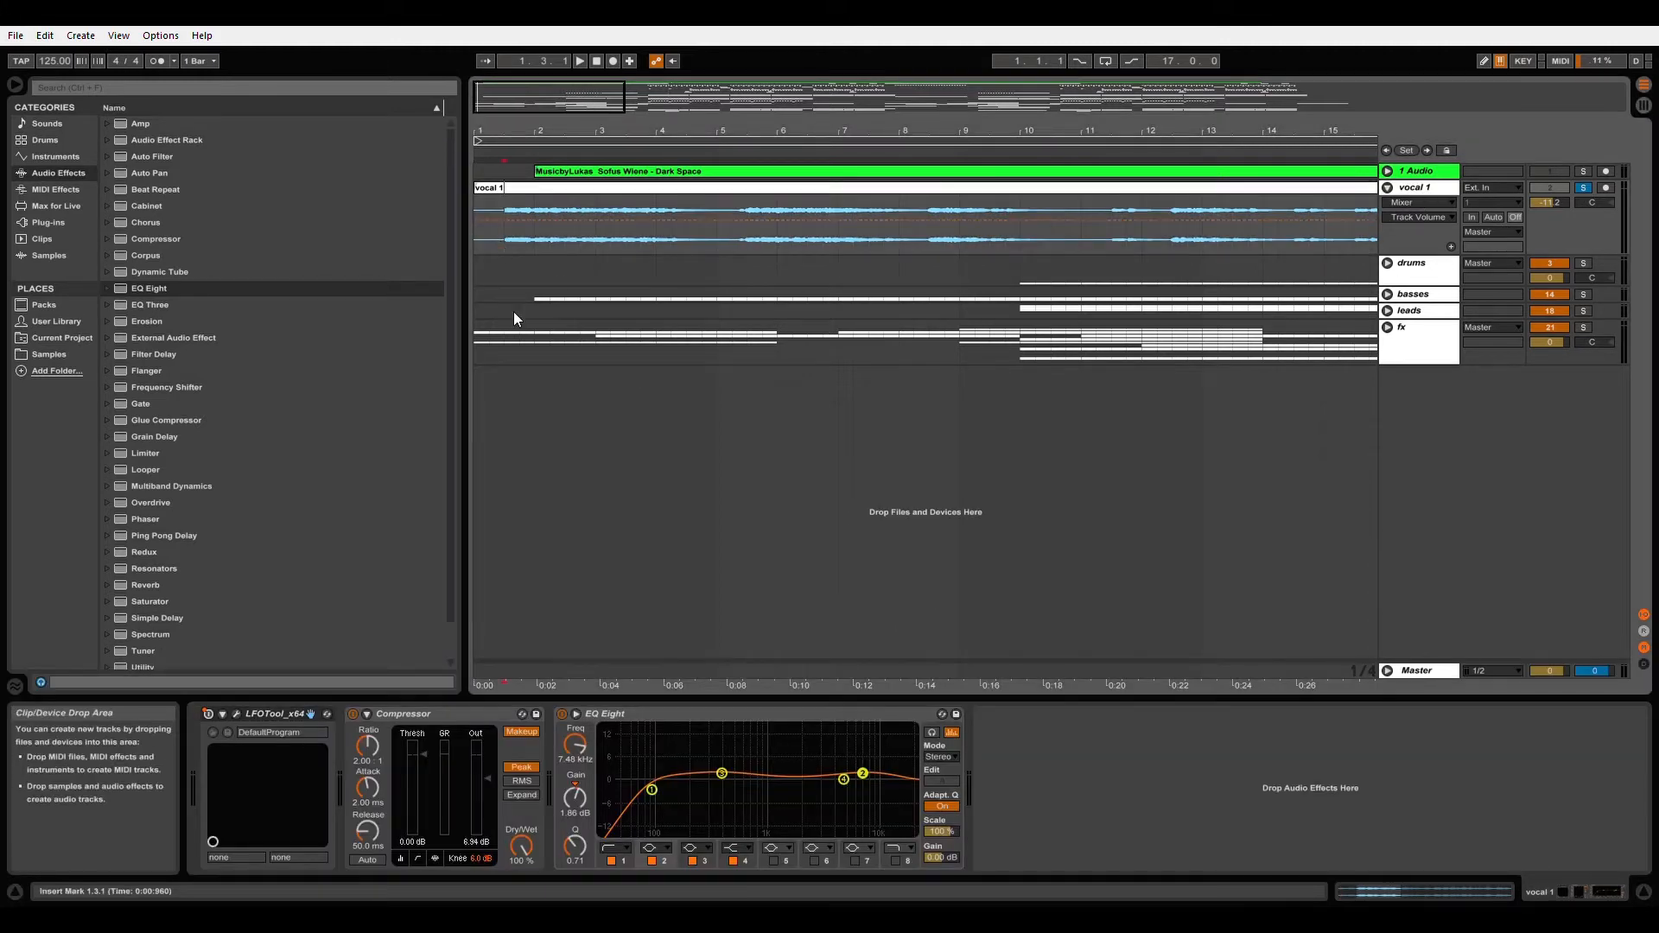
key("space")
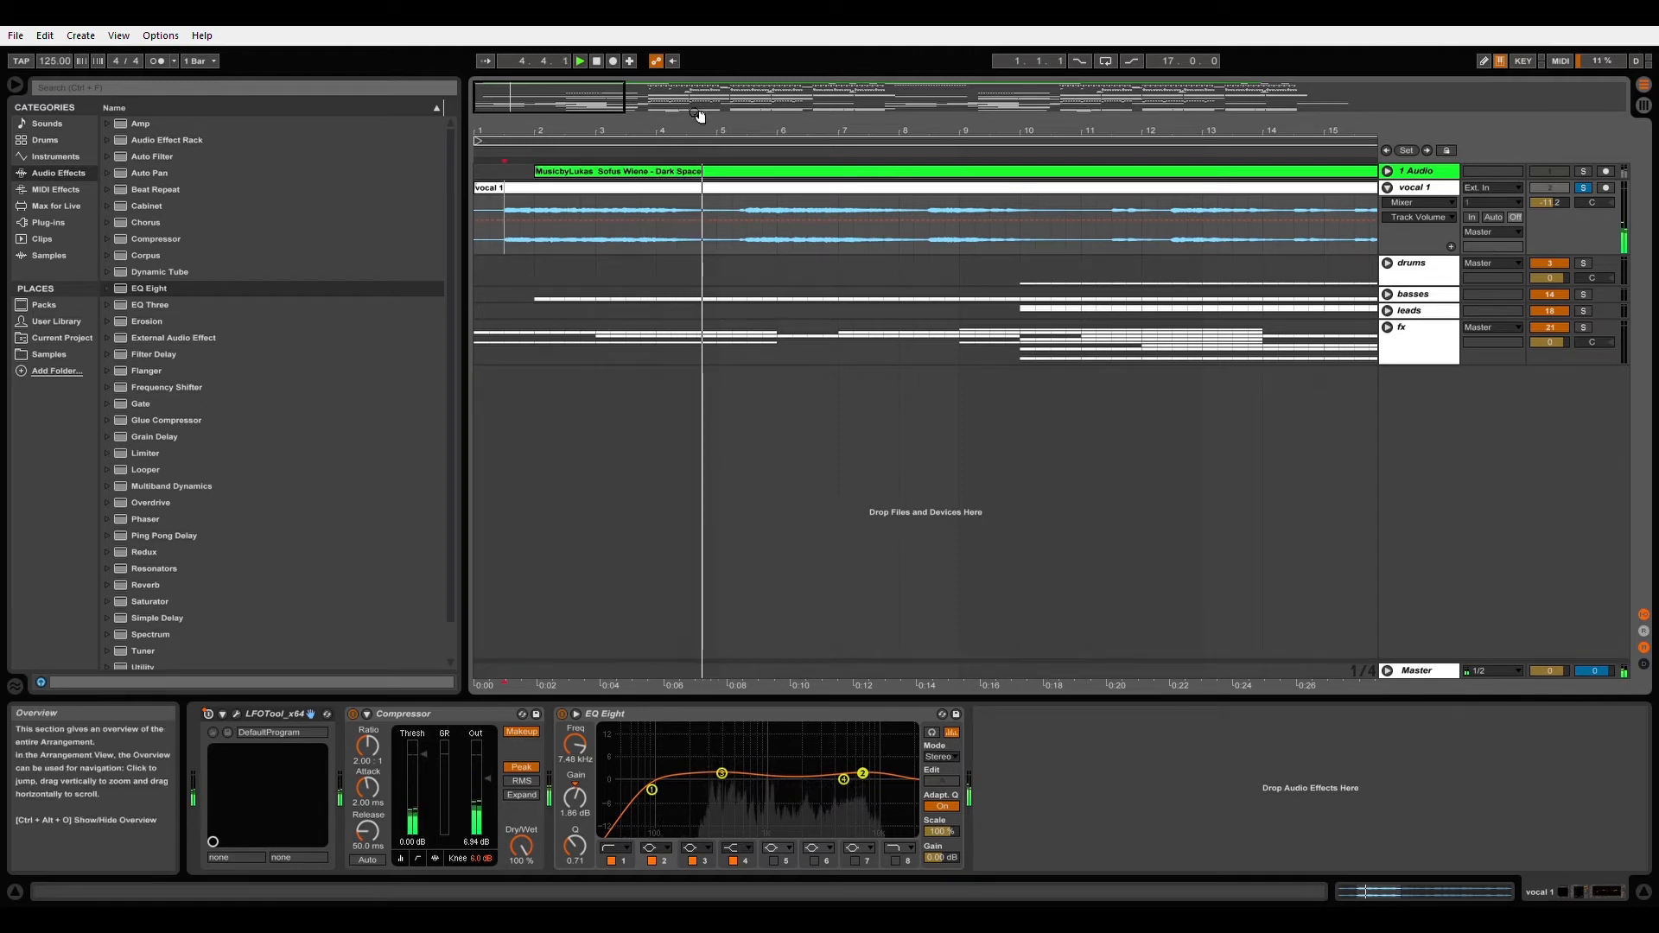
left_click_drag(701, 138, 687, 131)
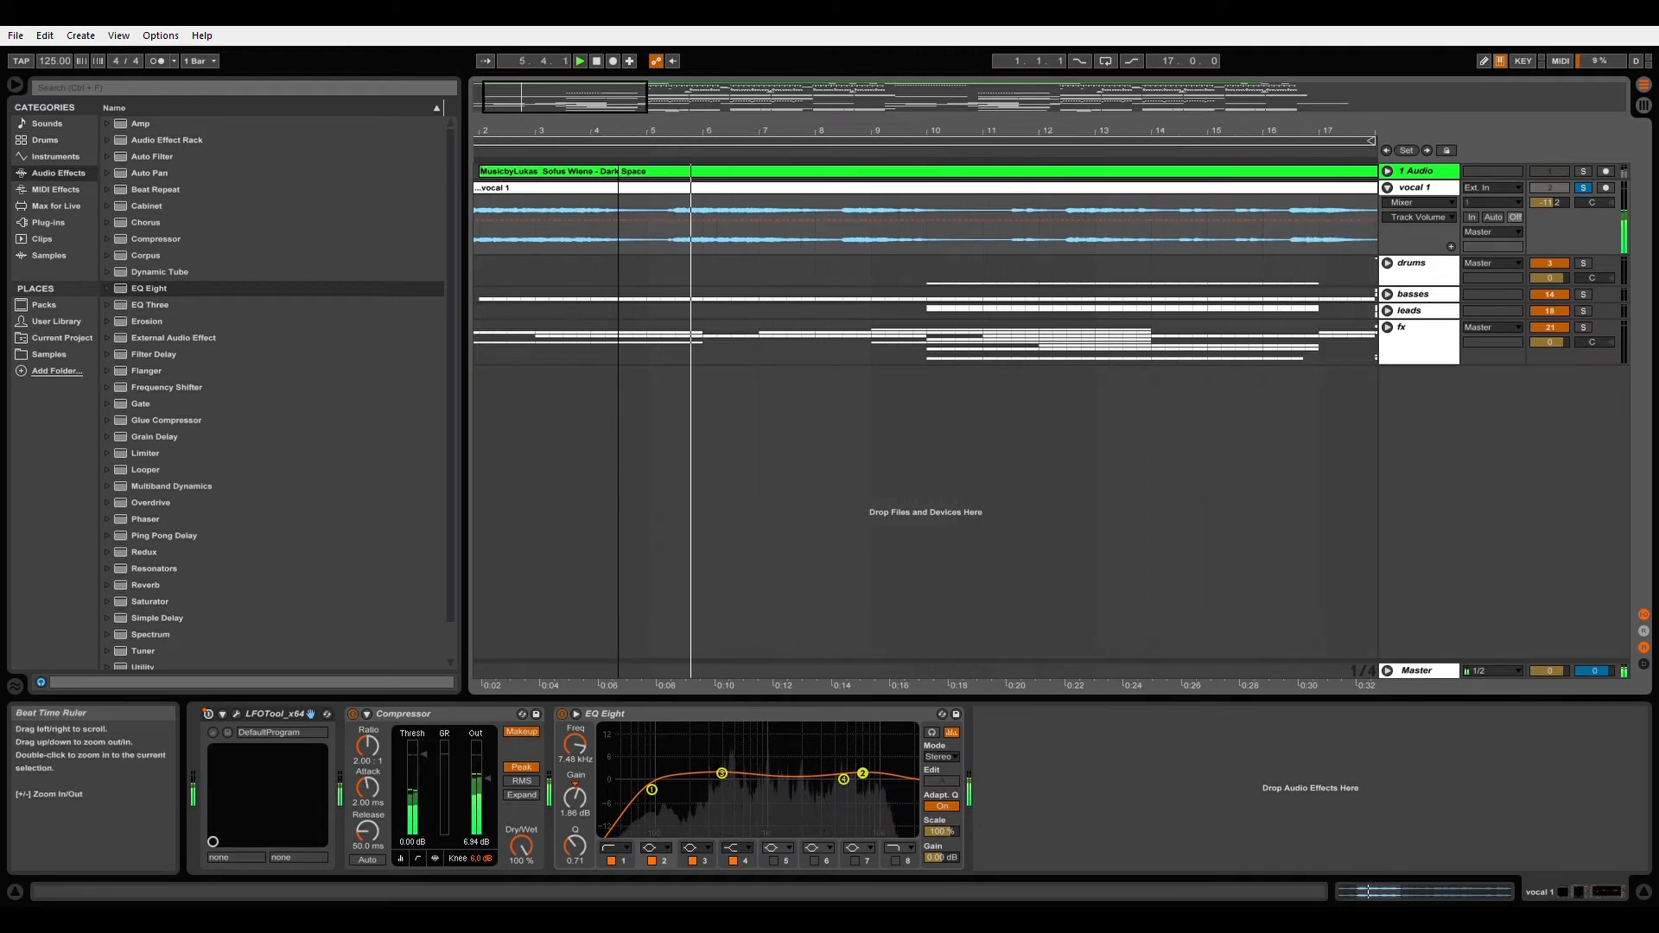
left_click_drag(687, 131, 687, 102)
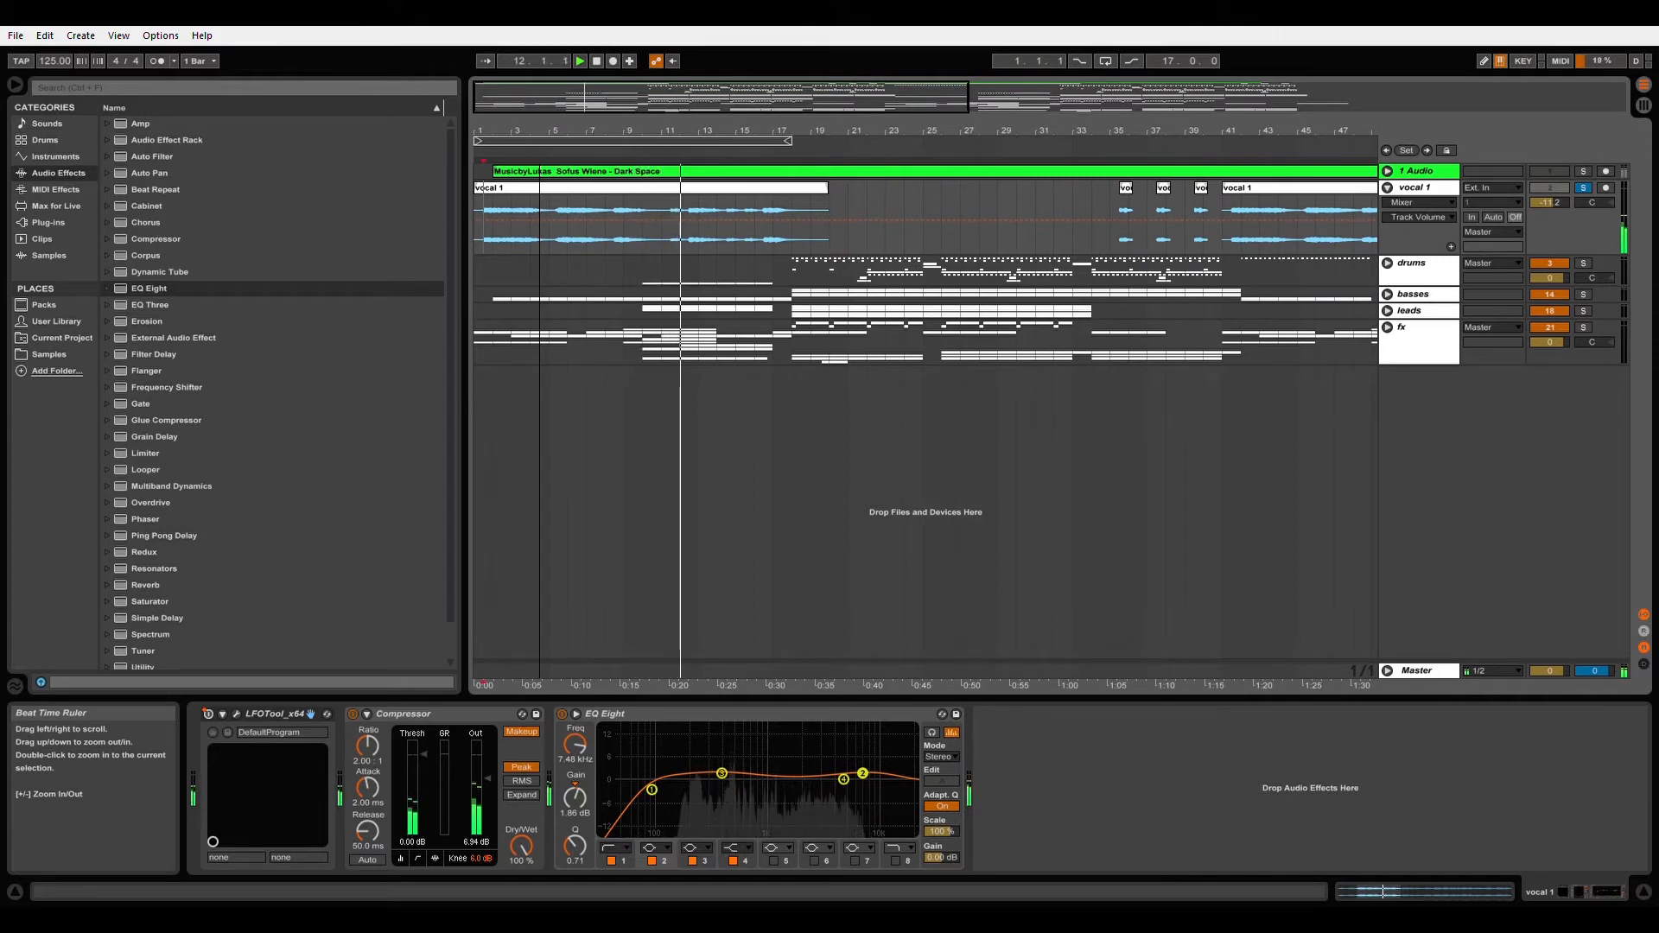
key("space")
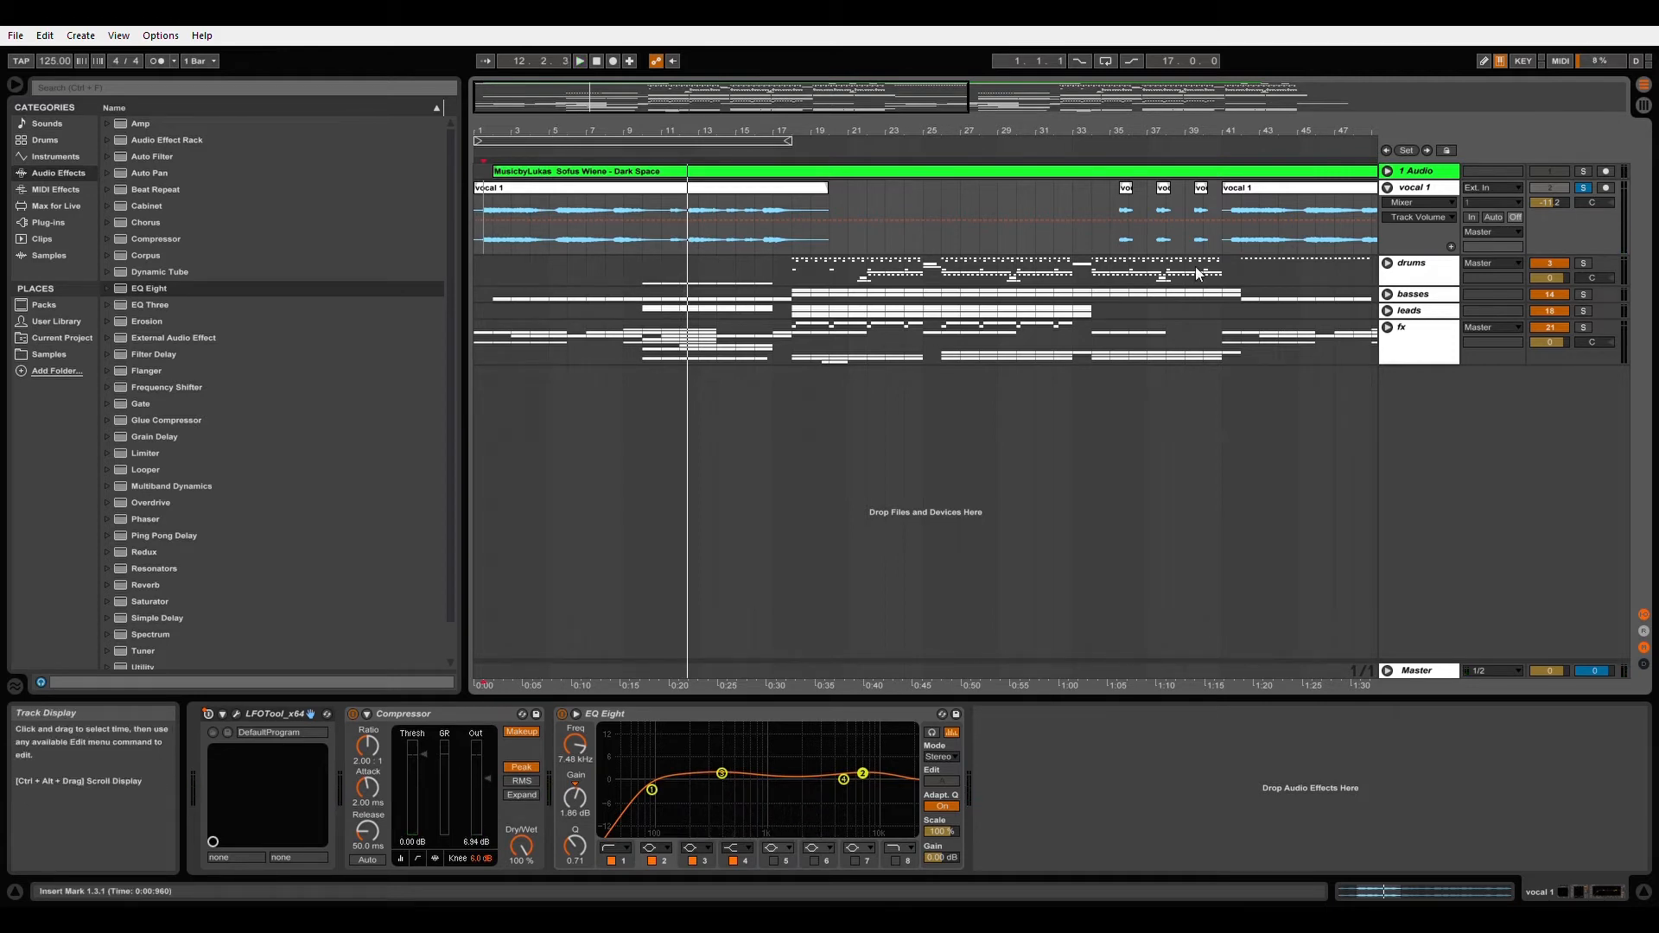
Step: Fold the vocal 1 track and briefly unfold the drums group to view its tracks
left_click(1388, 189)
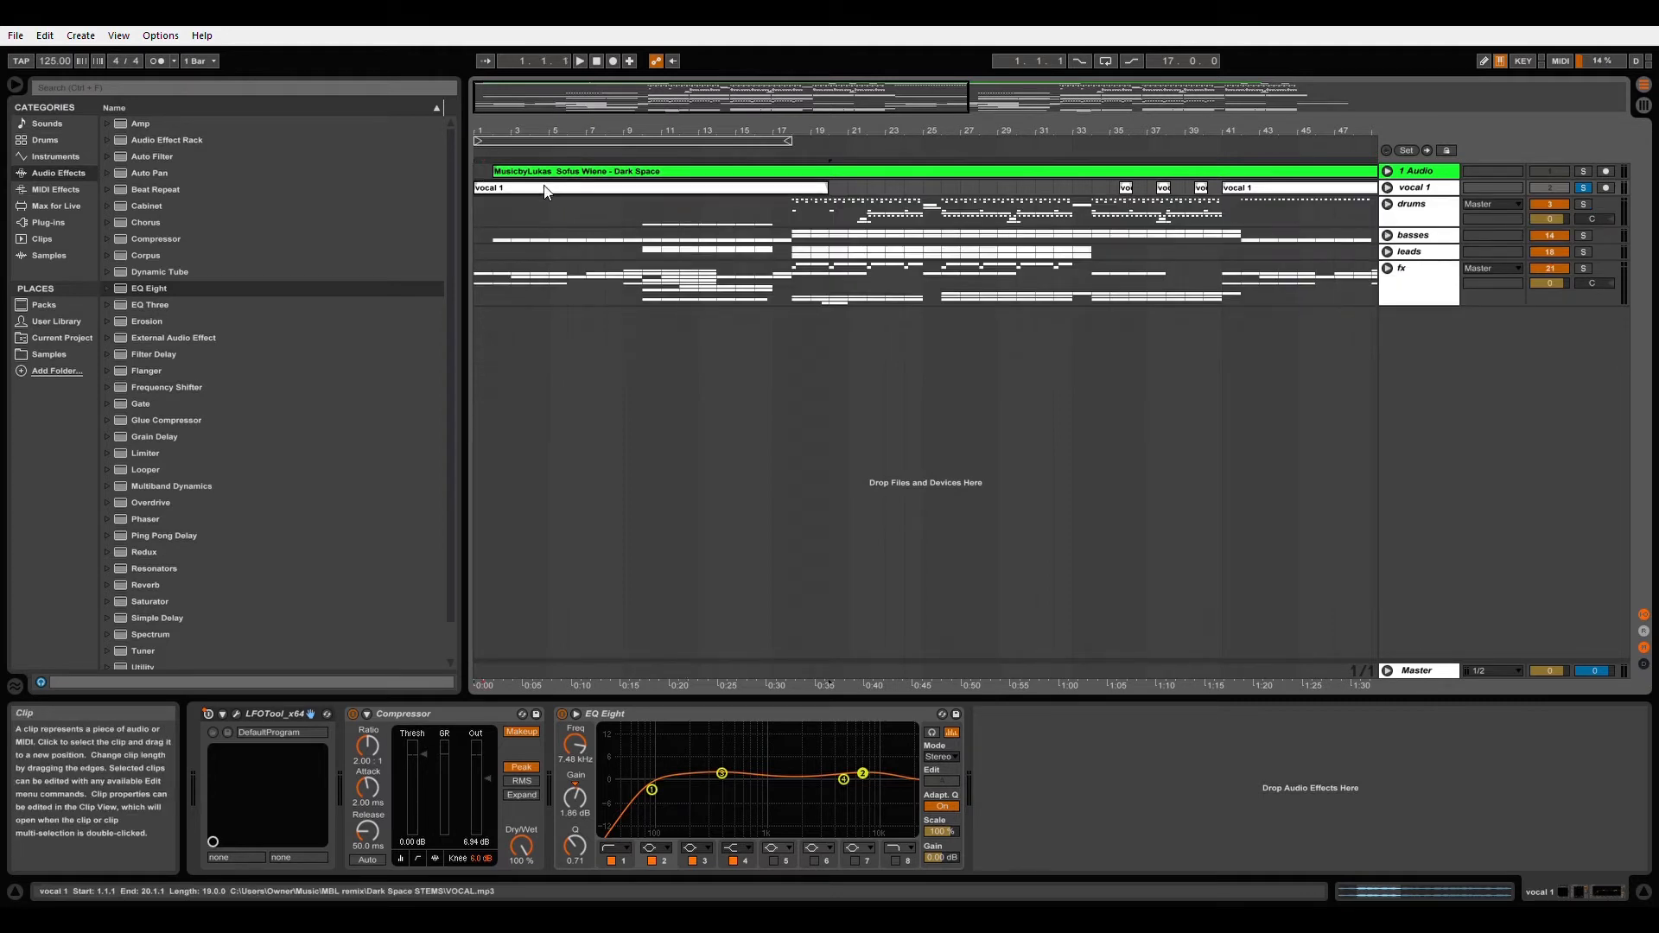
left_click(1388, 205)
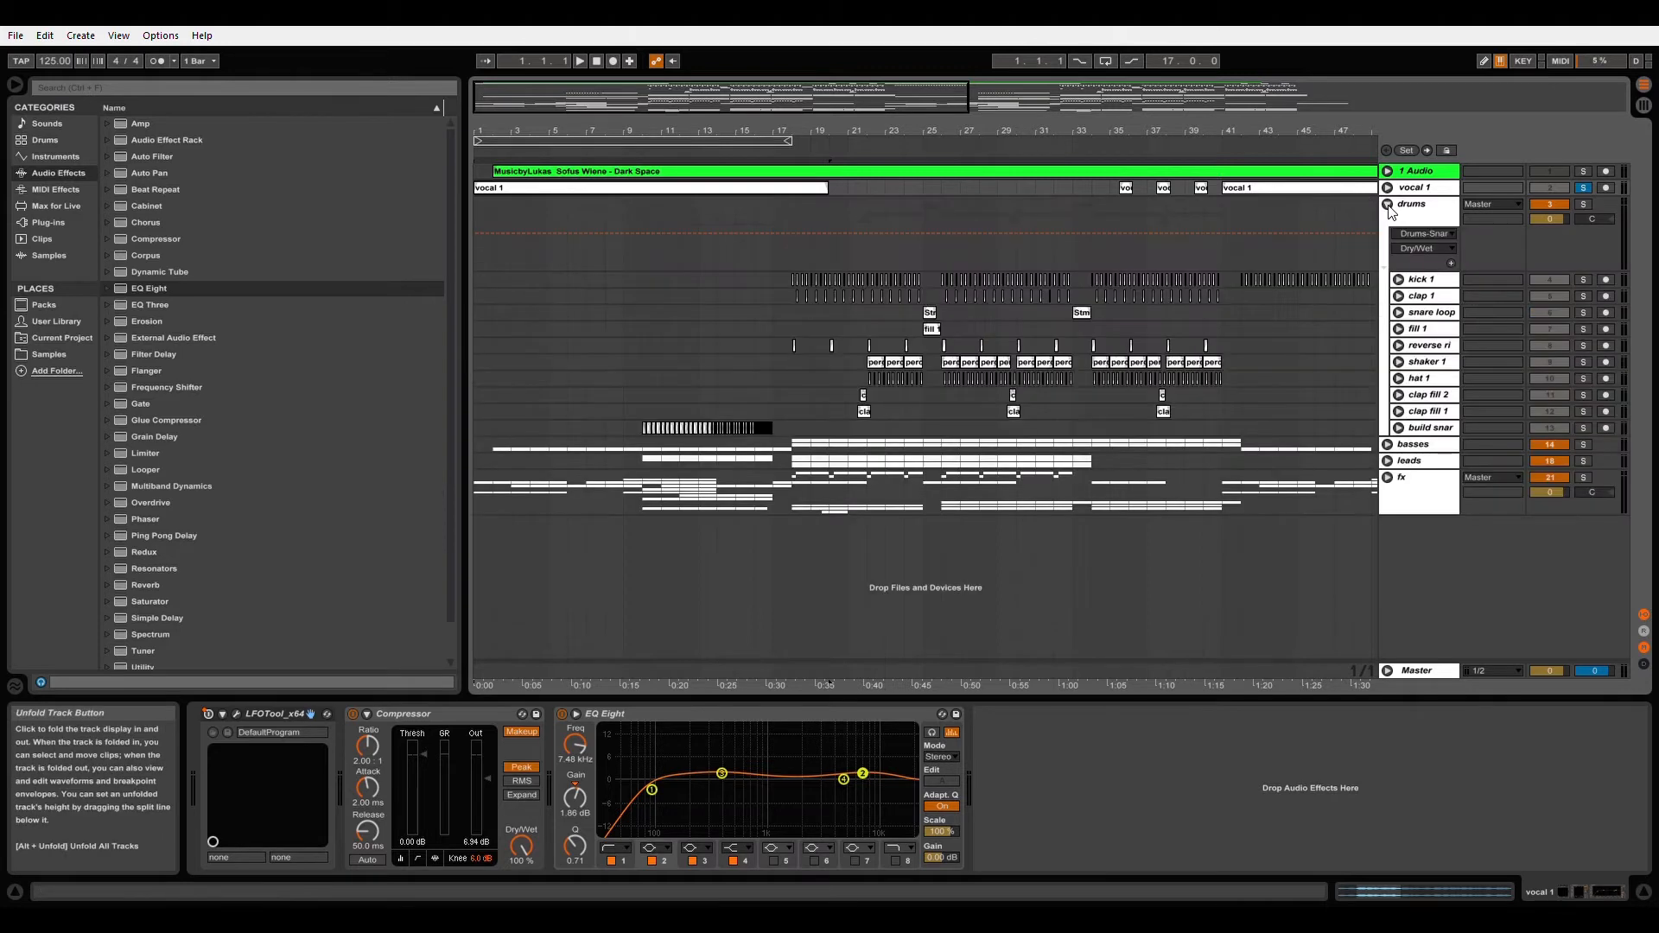
left_click(1388, 206)
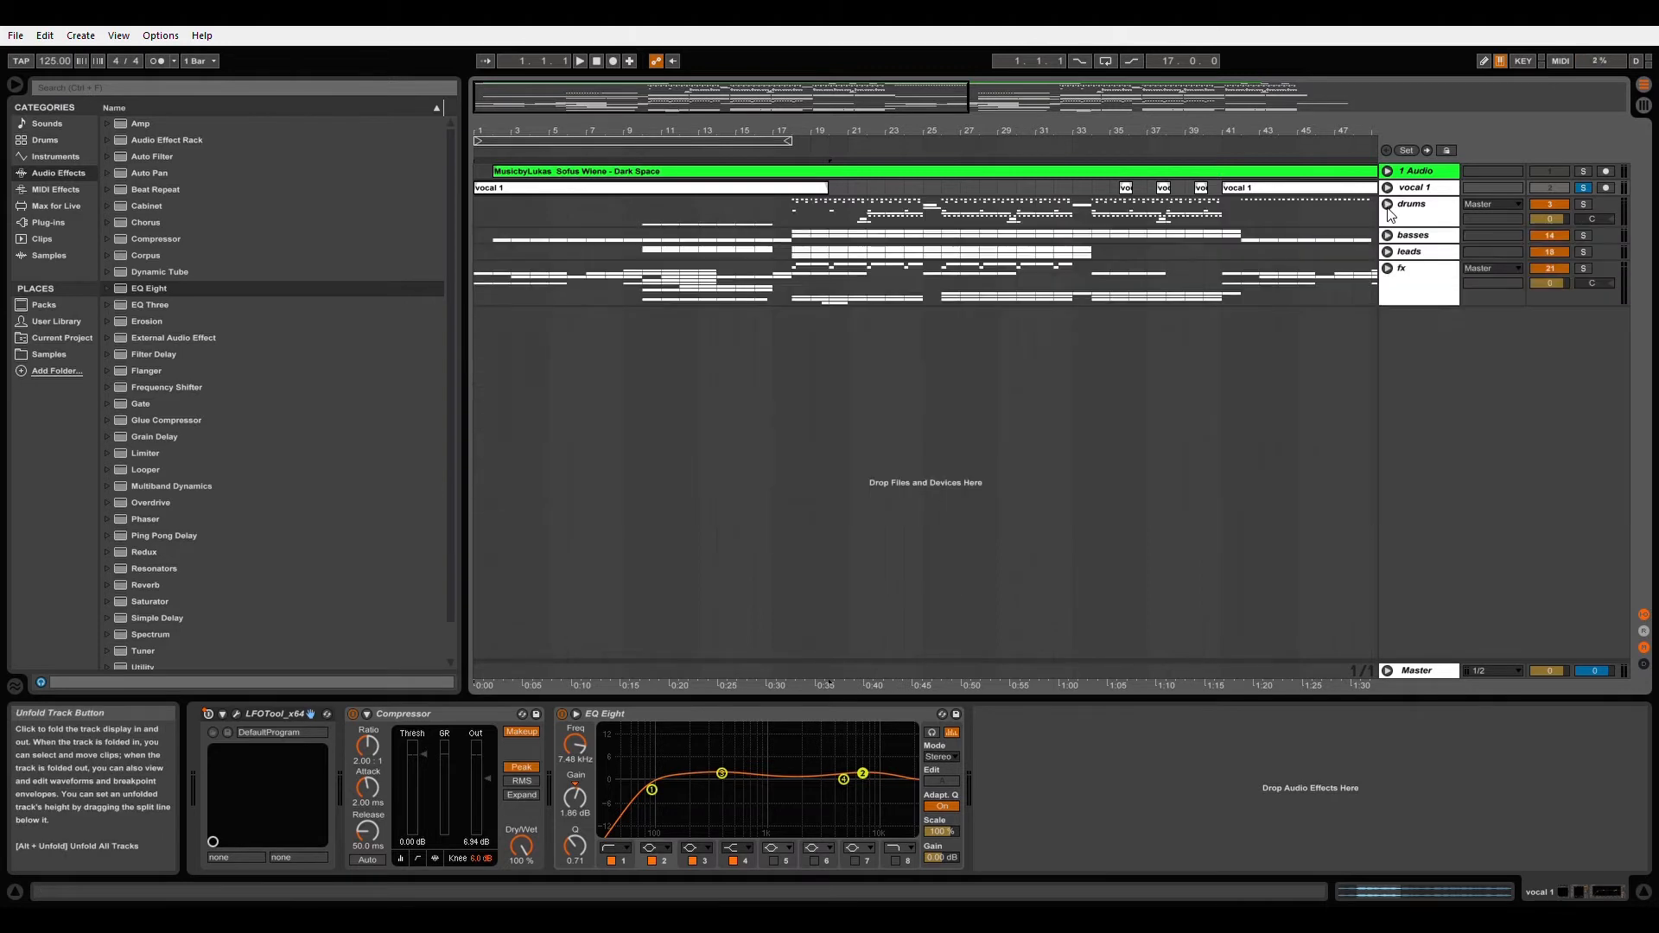
Step: Unfold the leads group, solo the chords track and play its first CHORDS_SYNTHS clip from bar 18
left_click(1388, 252)
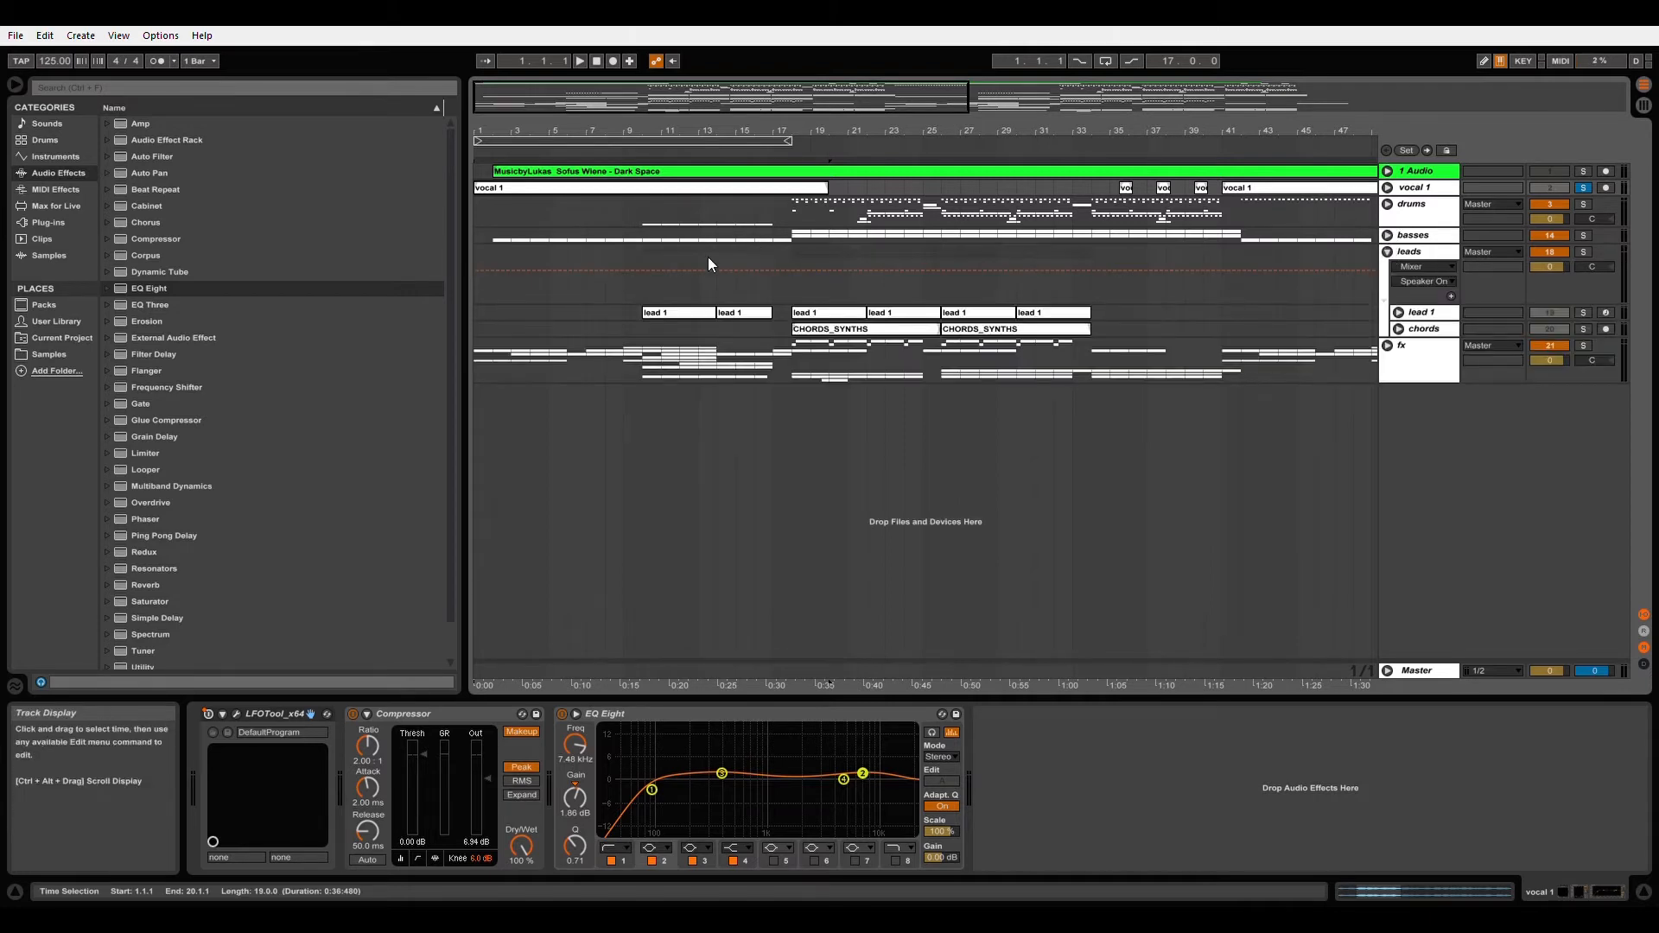
left_click(813, 329)
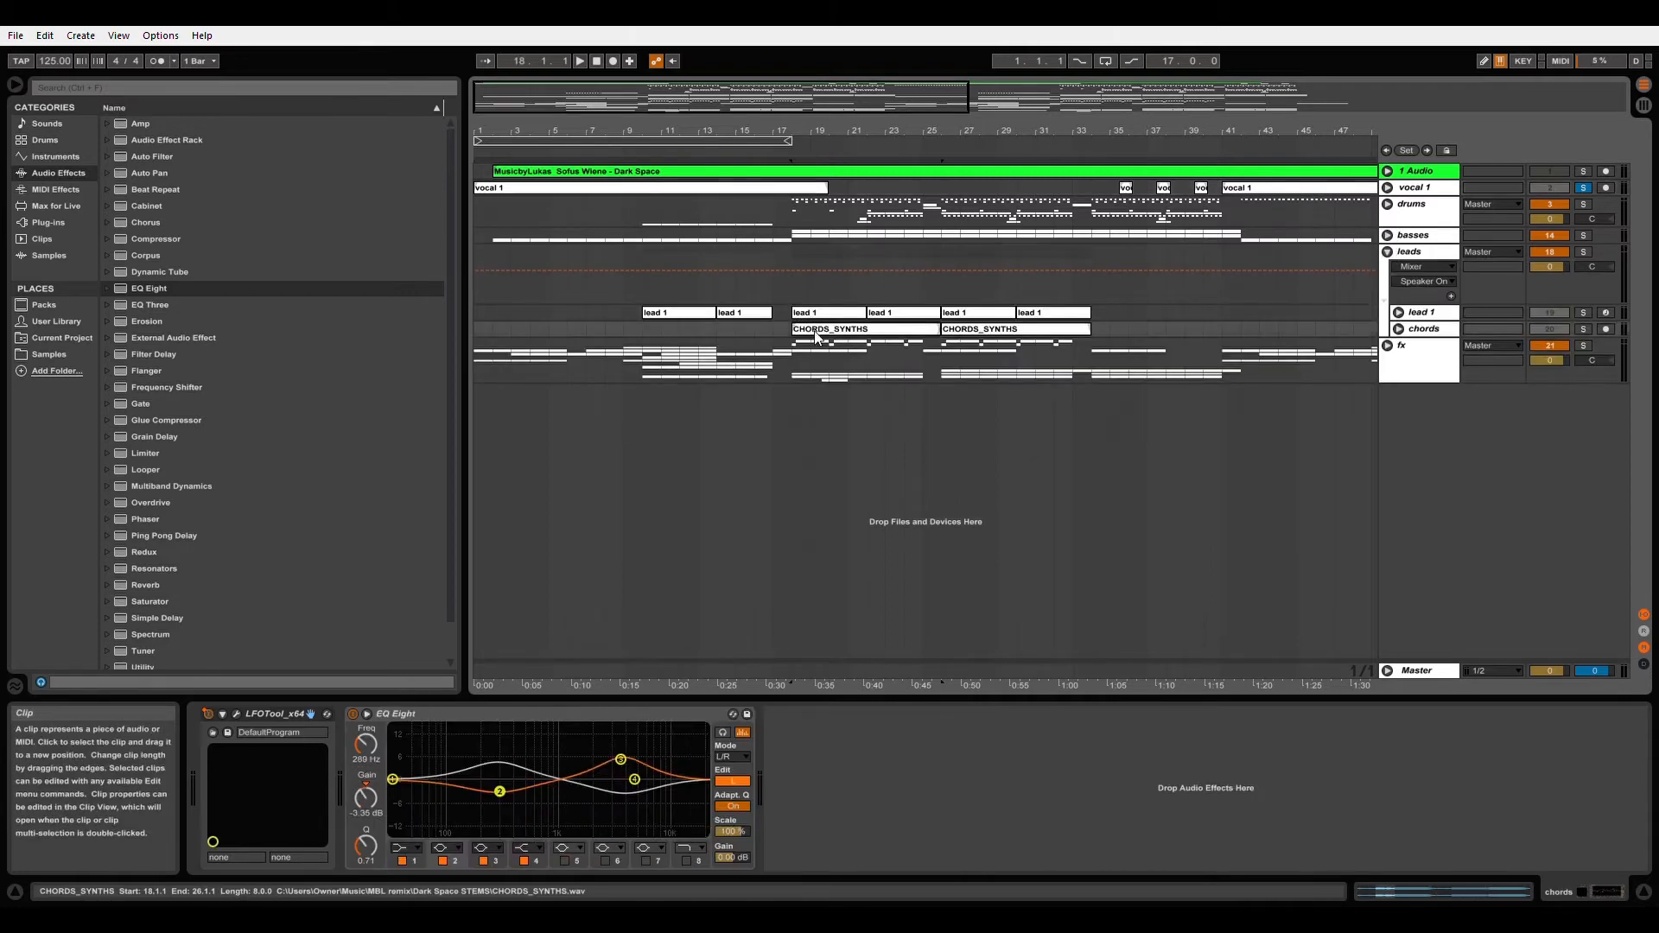
left_click(1398, 329)
left_click(1583, 330)
key("space")
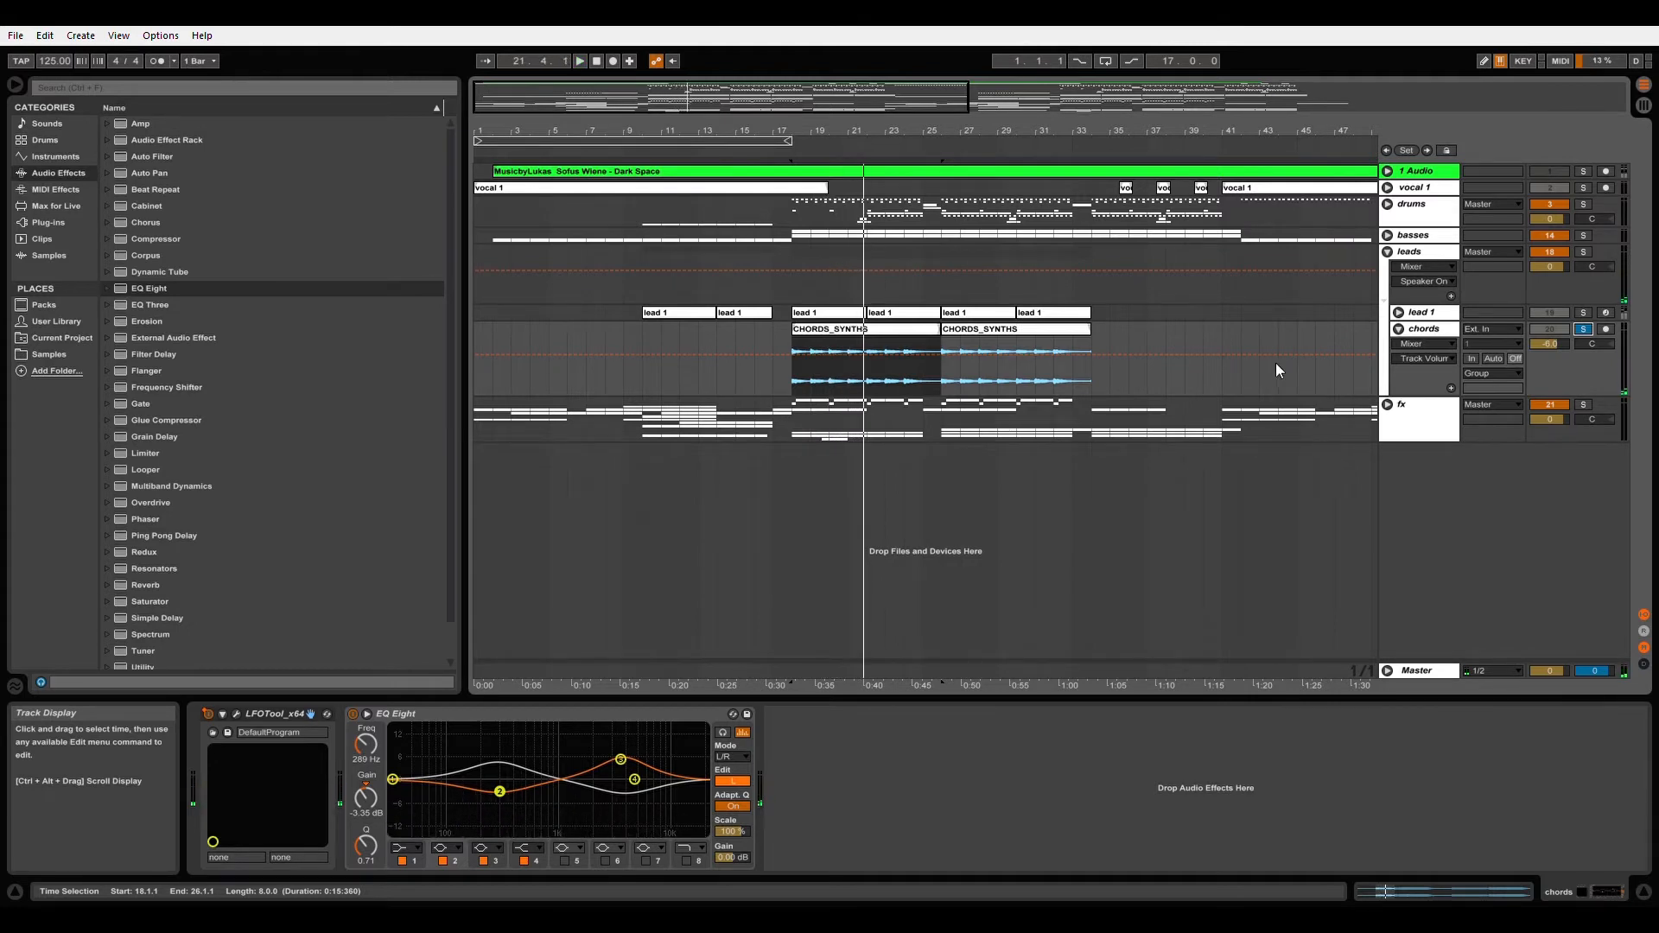
Step: Examine the first CHORDS_SYNTHS clip's waveform and the chords track's devices, leaving the track folded
left_click(1398, 329)
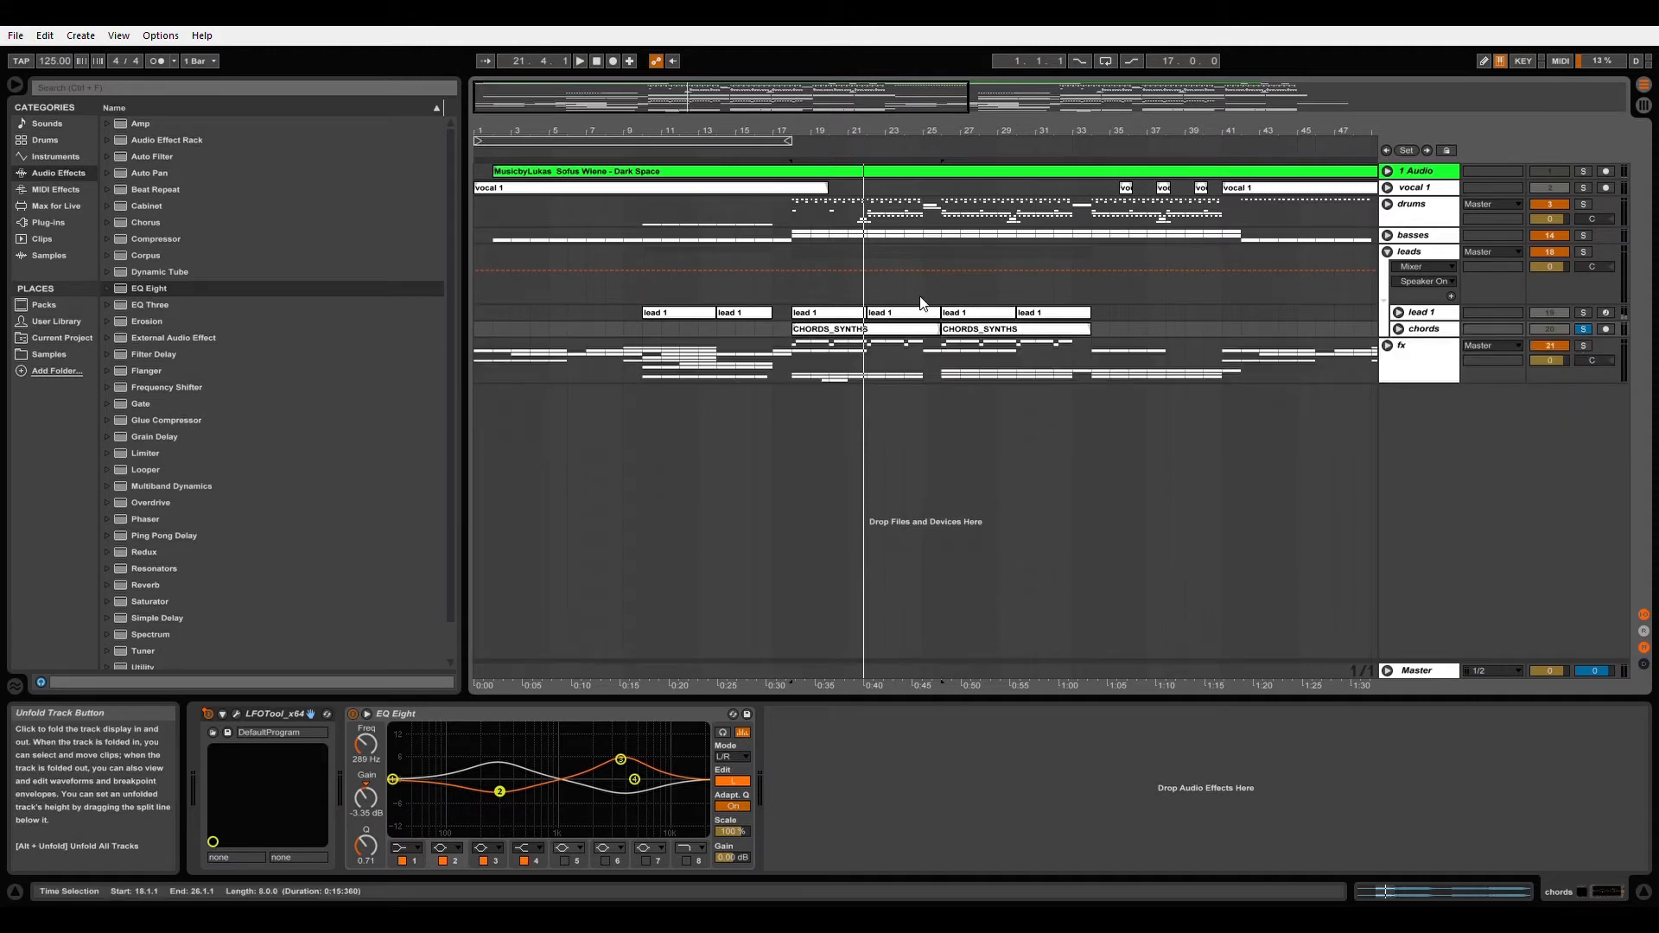
left_click(828, 329)
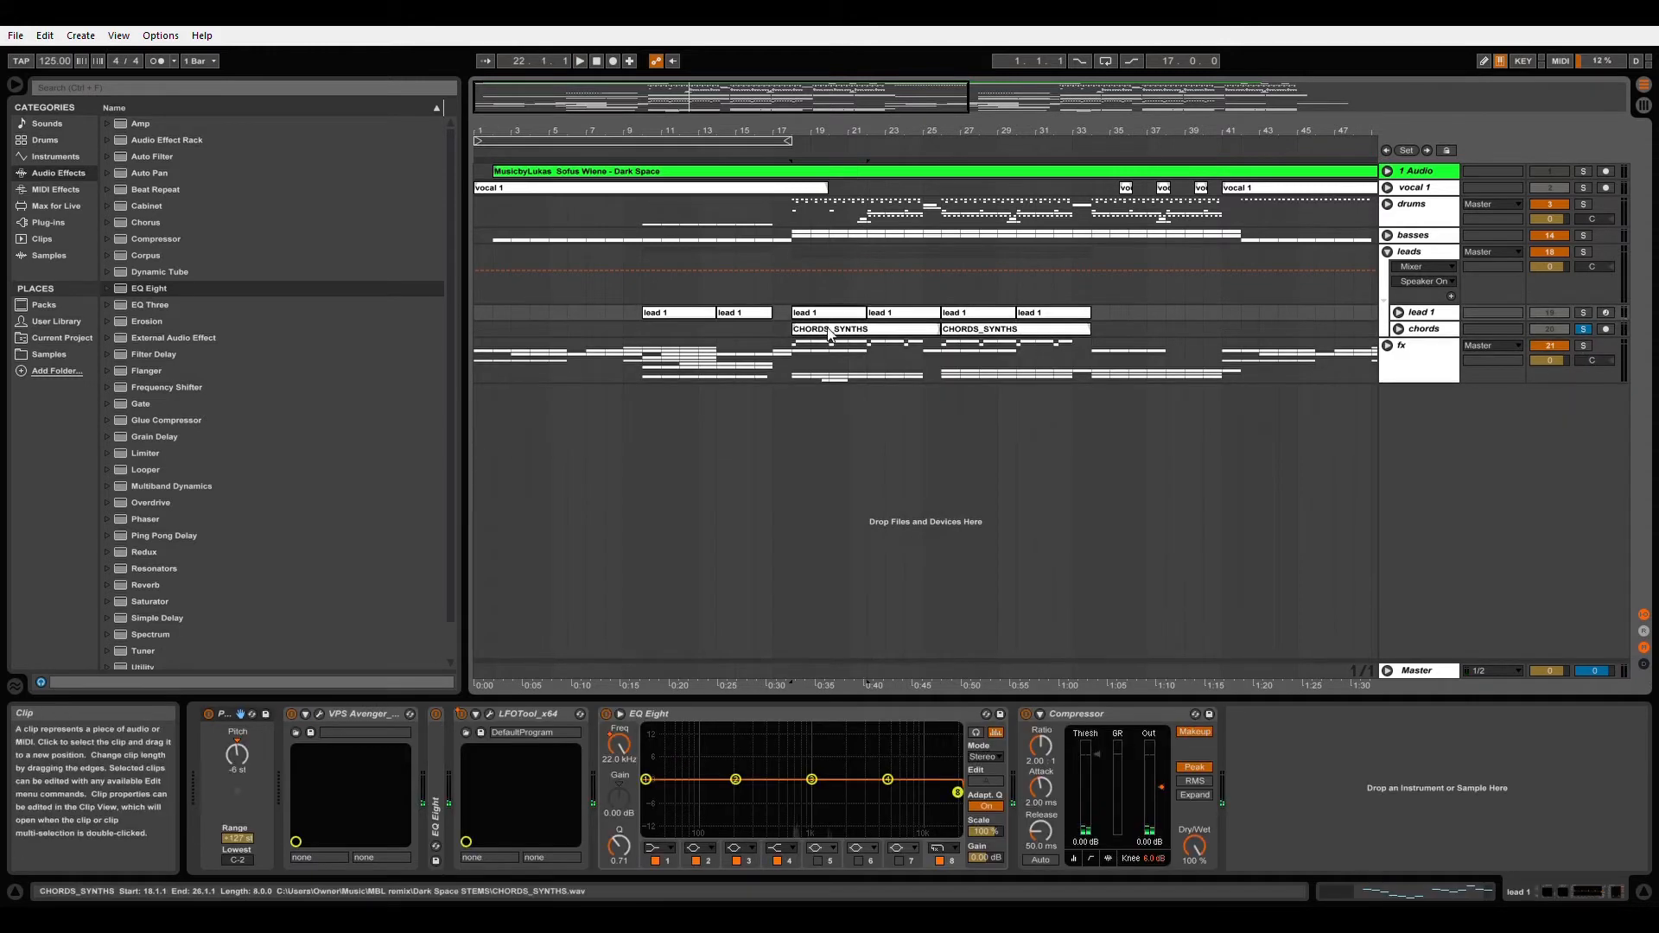
left_click(859, 331)
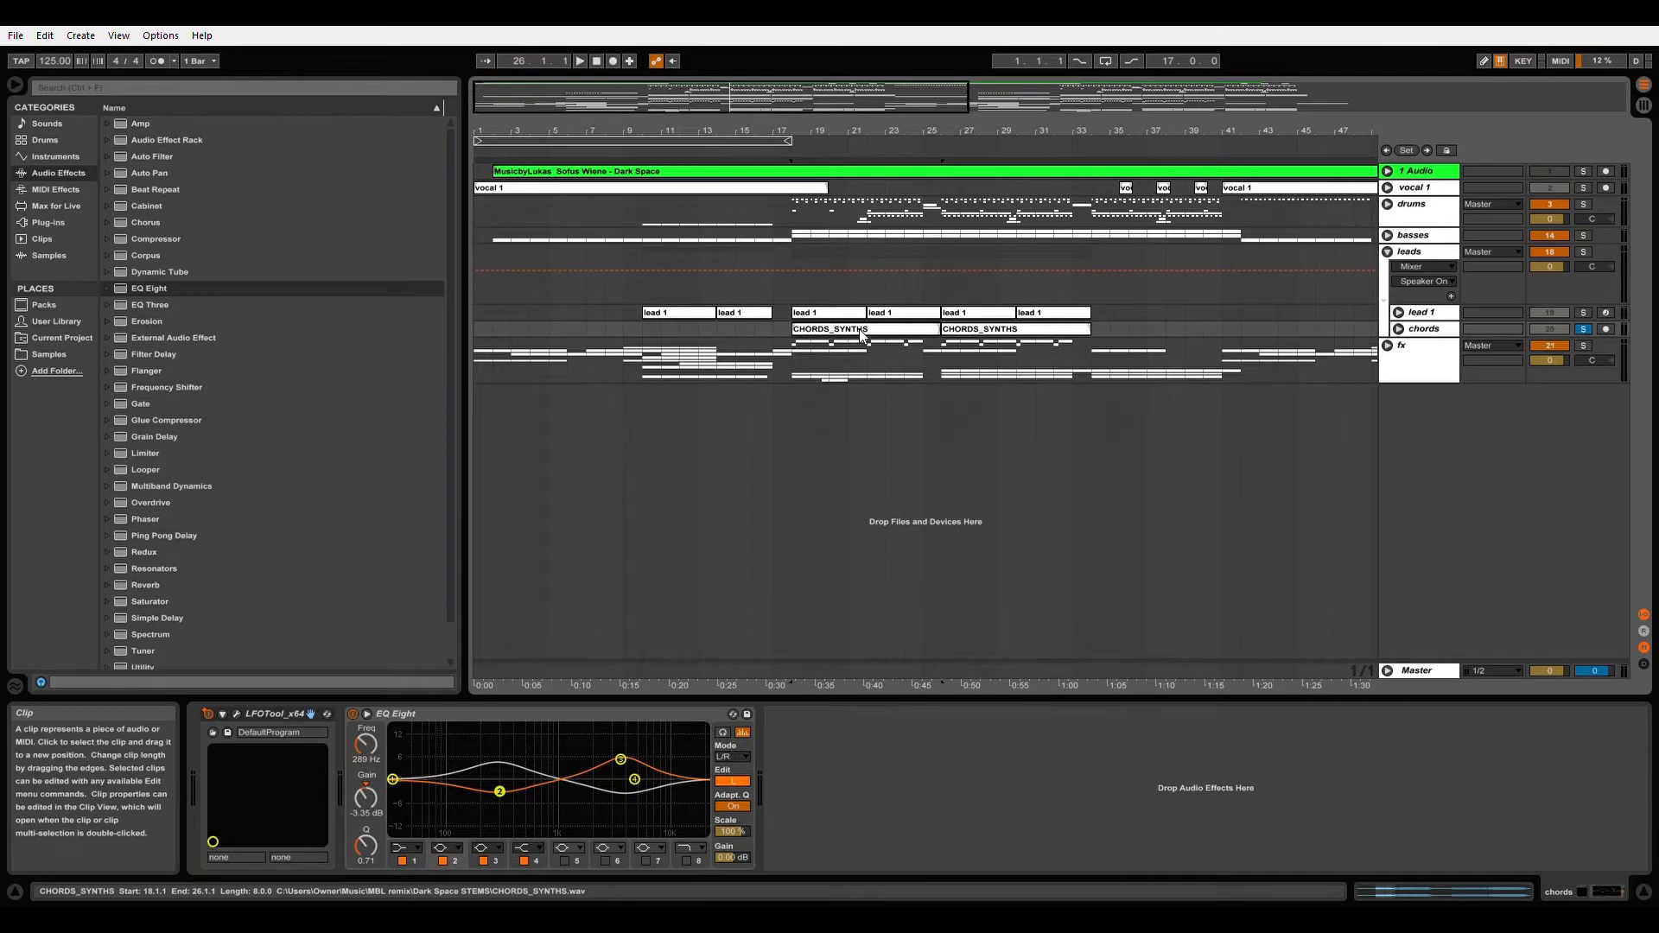
left_click(1397, 329)
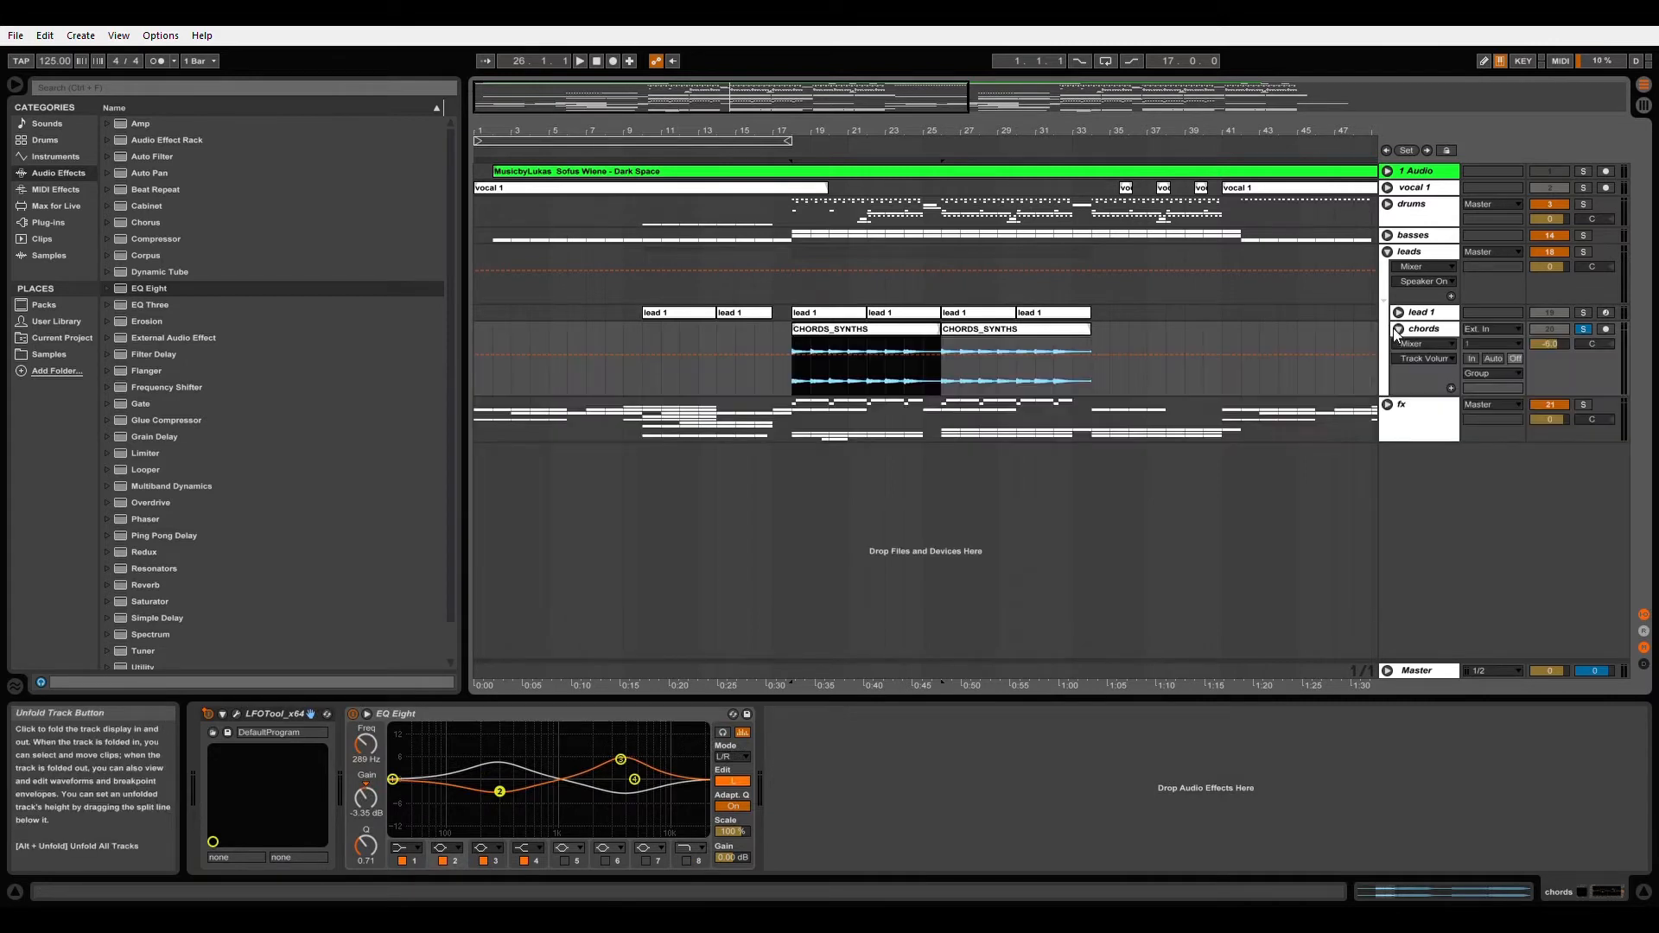
left_click(1421, 332)
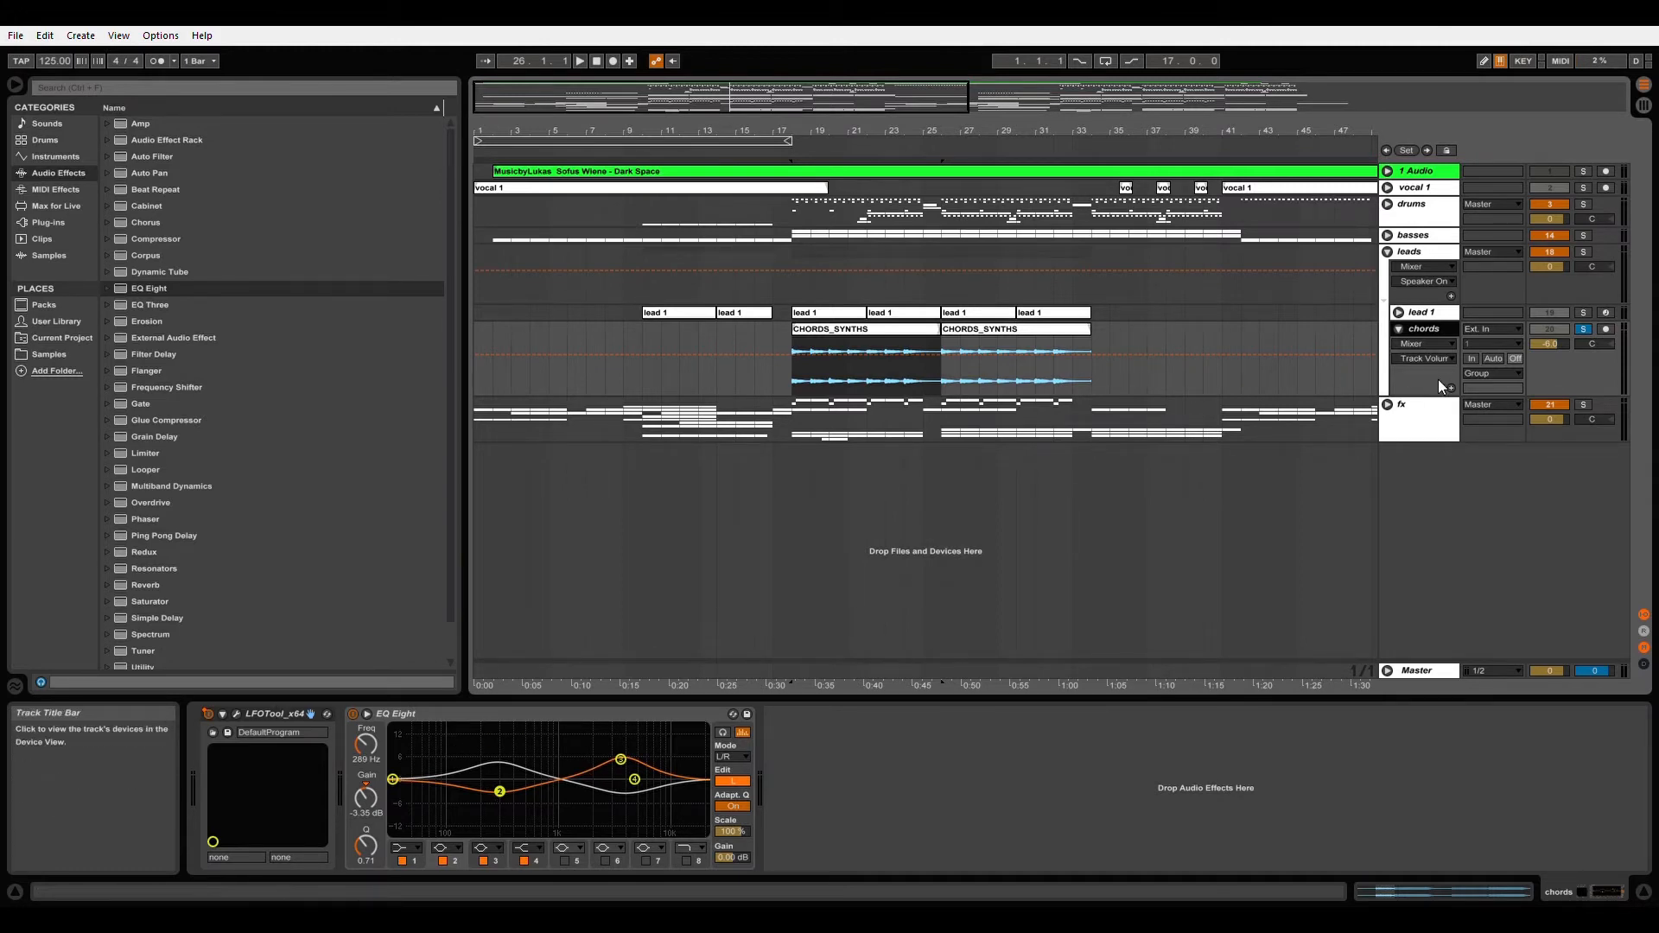
left_click(1398, 330)
Step: Unfold and solo the lead 1 track, and play its melody from bar 18
left_click(1399, 313)
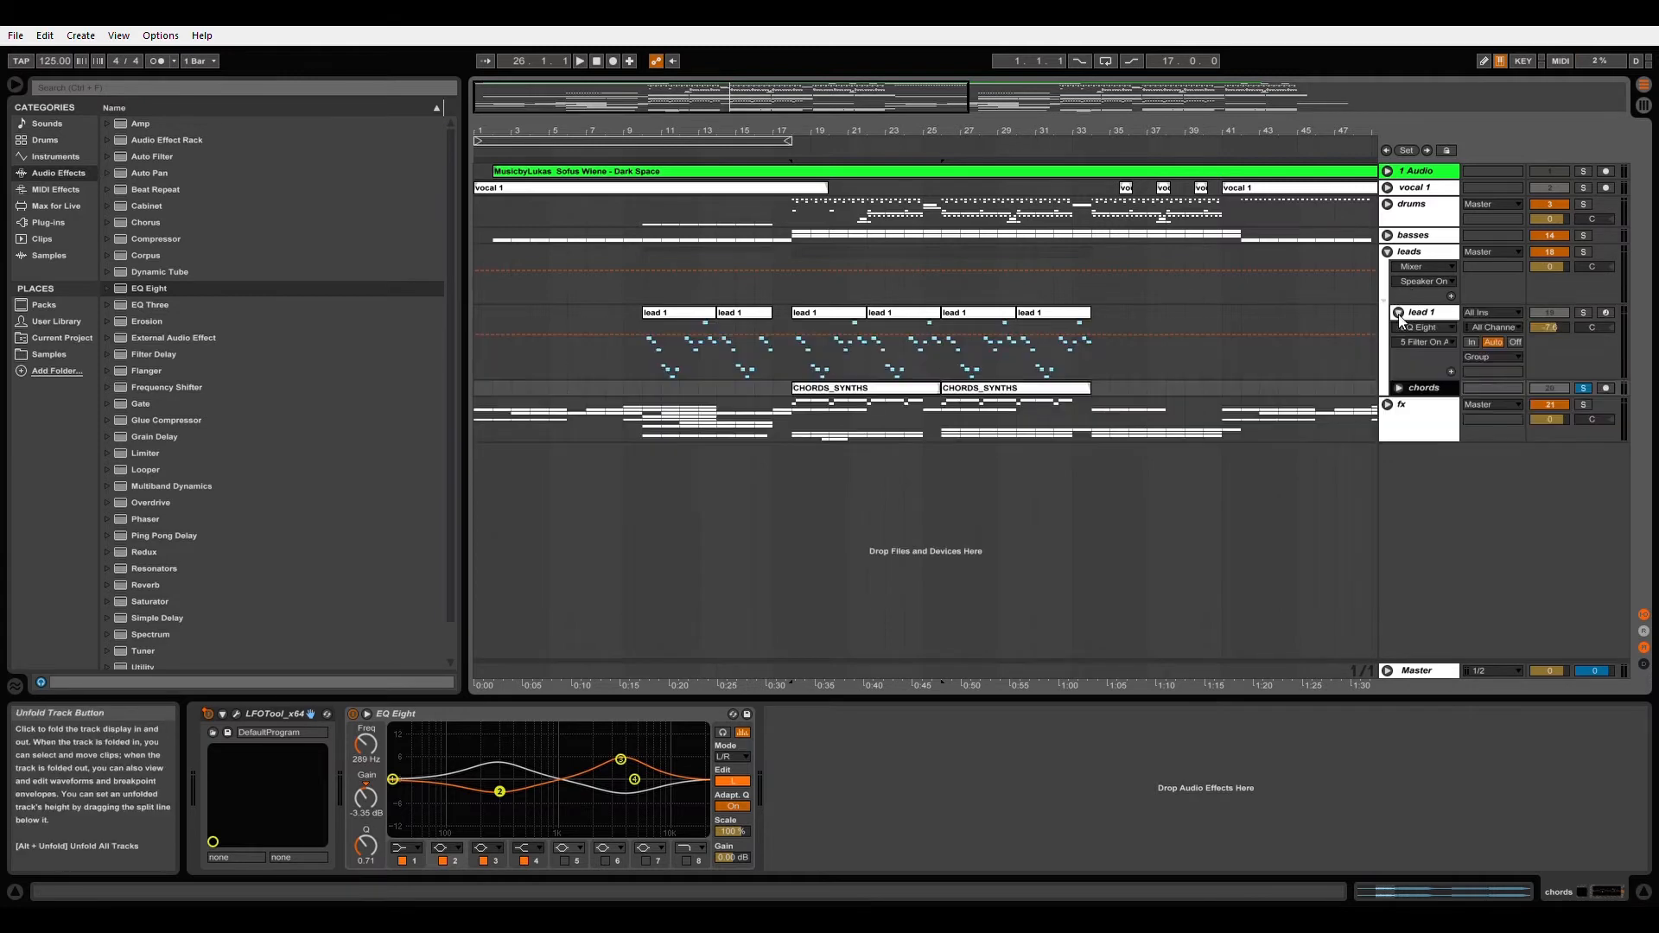
left_click(806, 318)
left_click(791, 354)
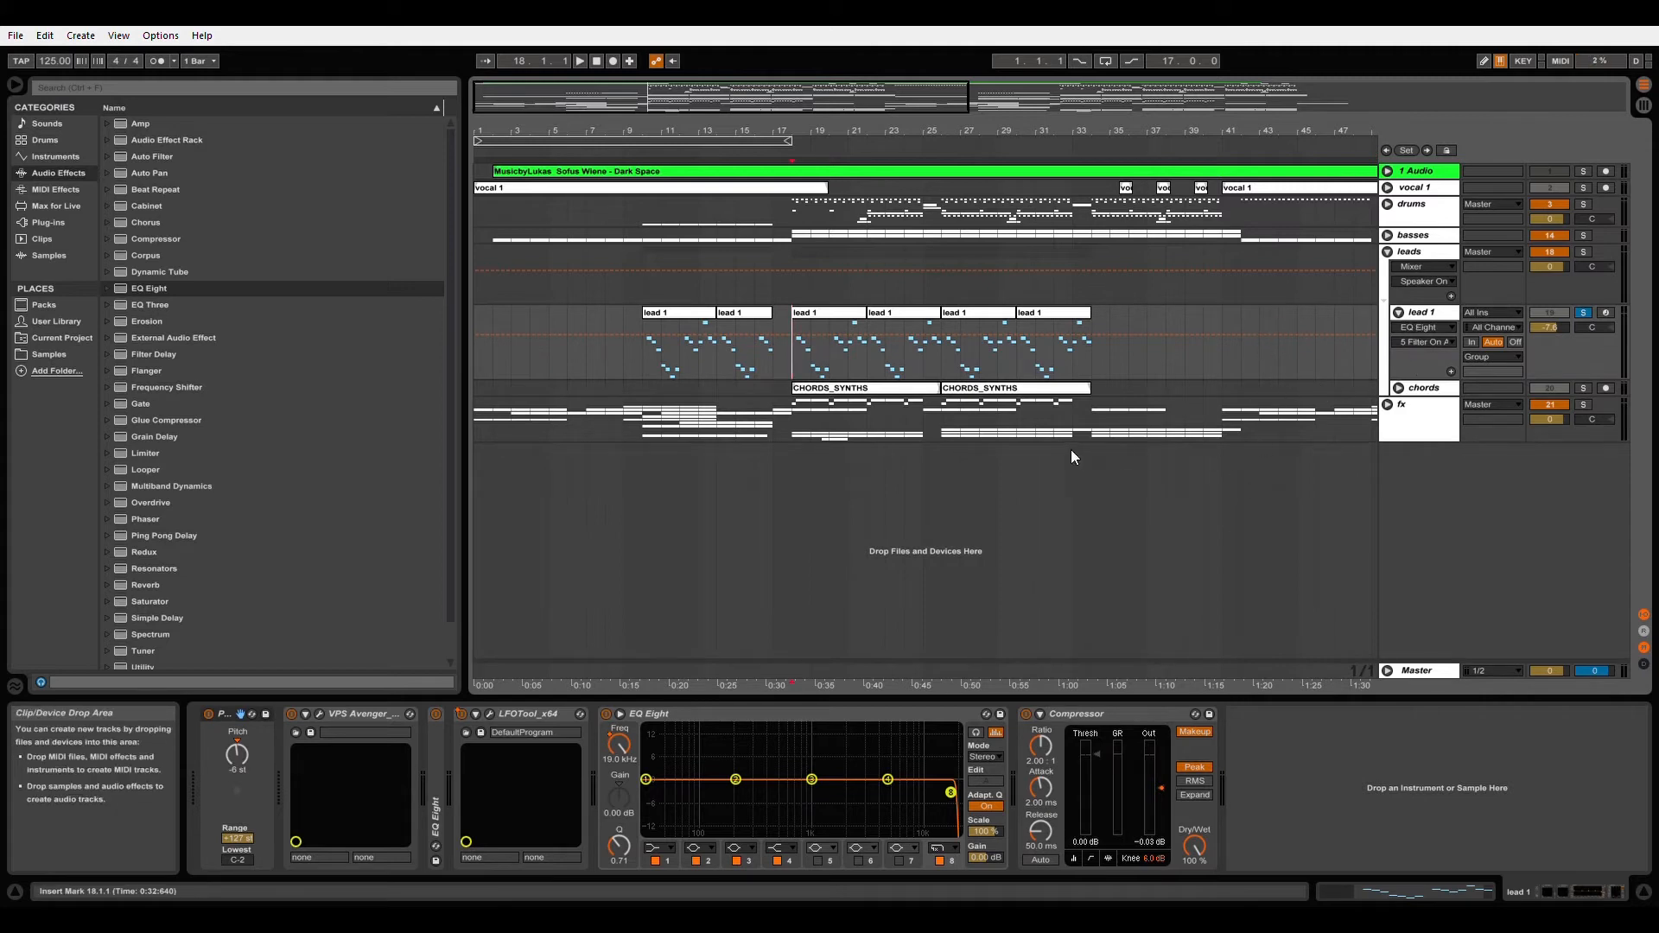
key("space")
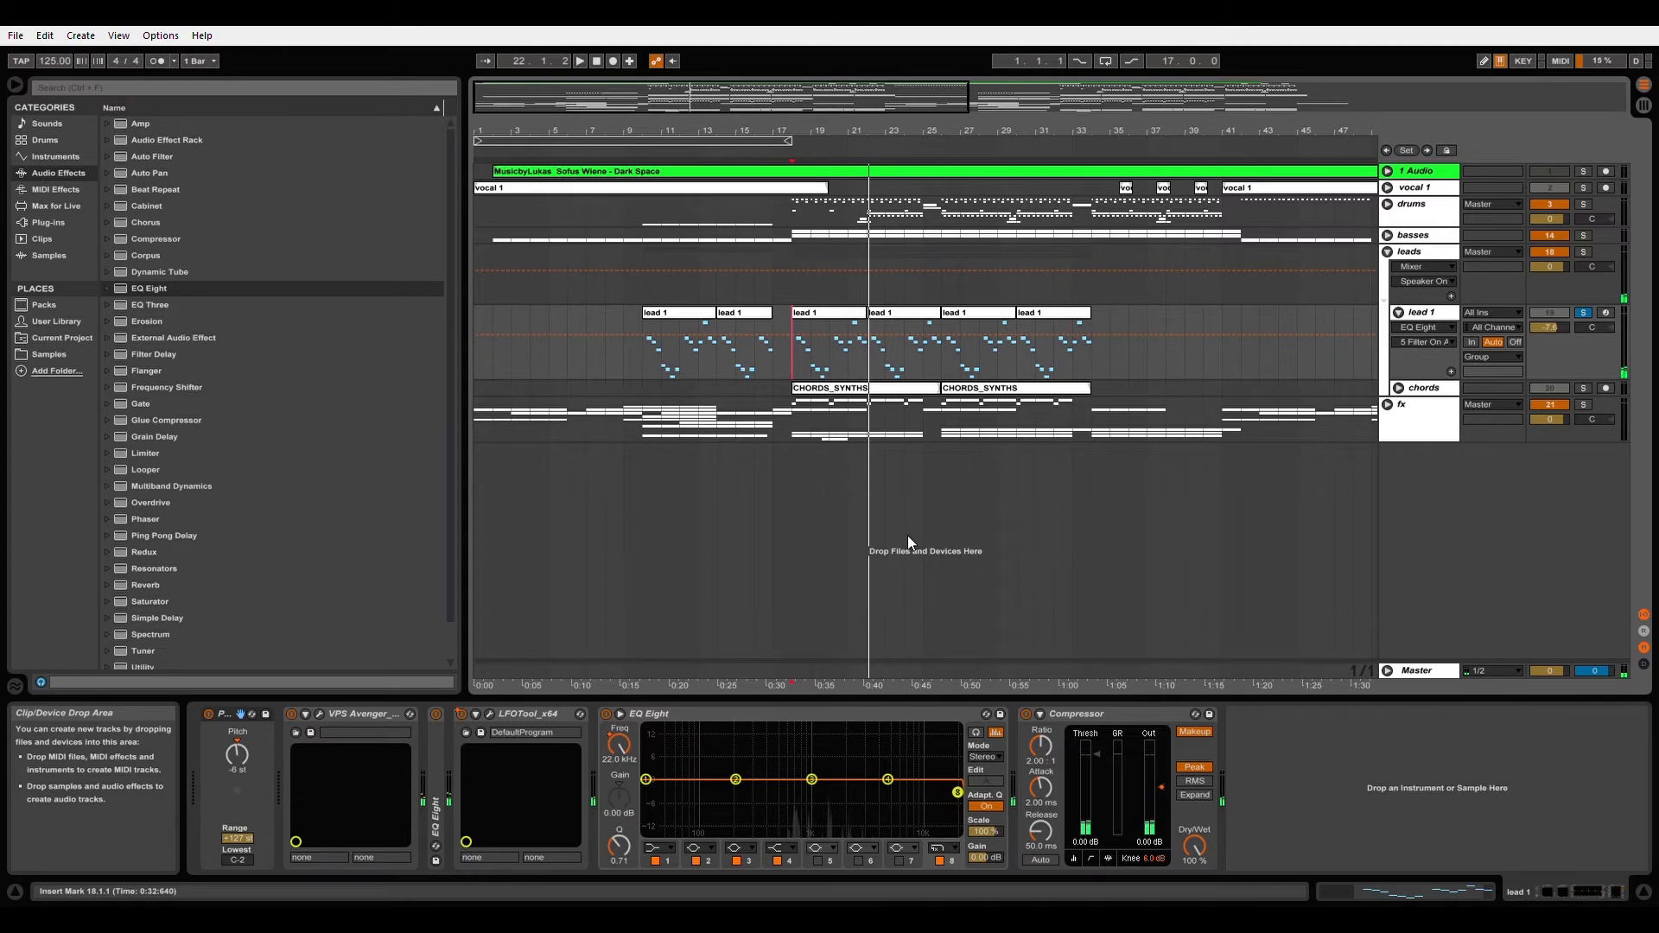
Step: Fold the lead 1 track and the leads group, and unfold the basses group
left_click(1397, 314)
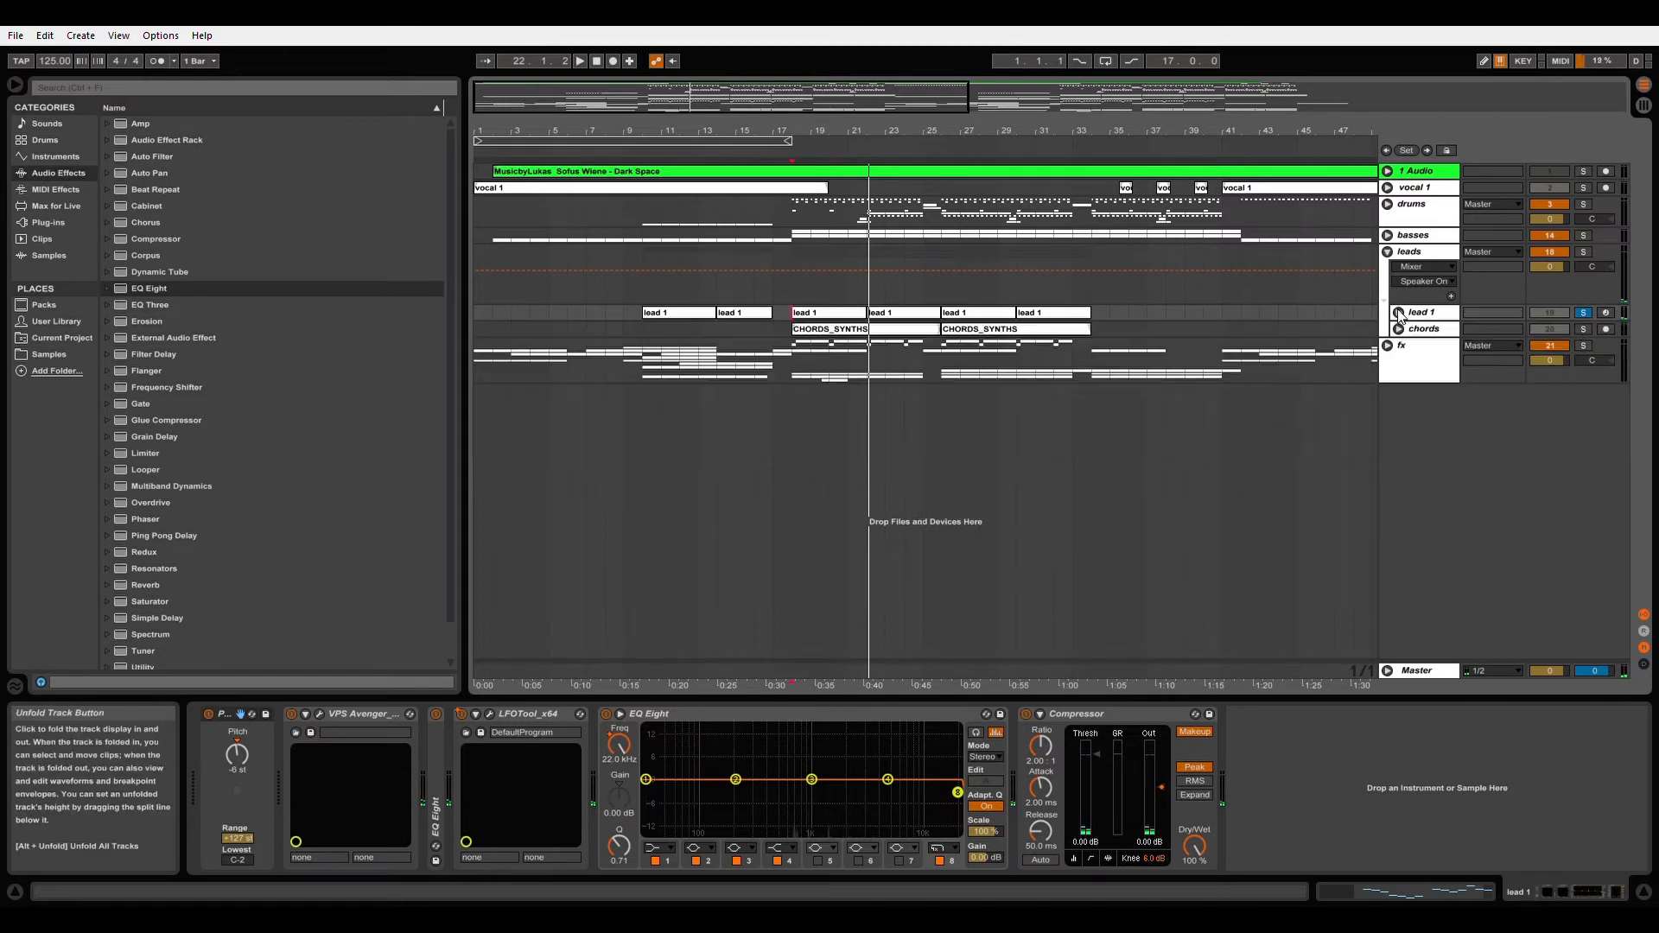
left_click(1388, 252)
left_click(1388, 236)
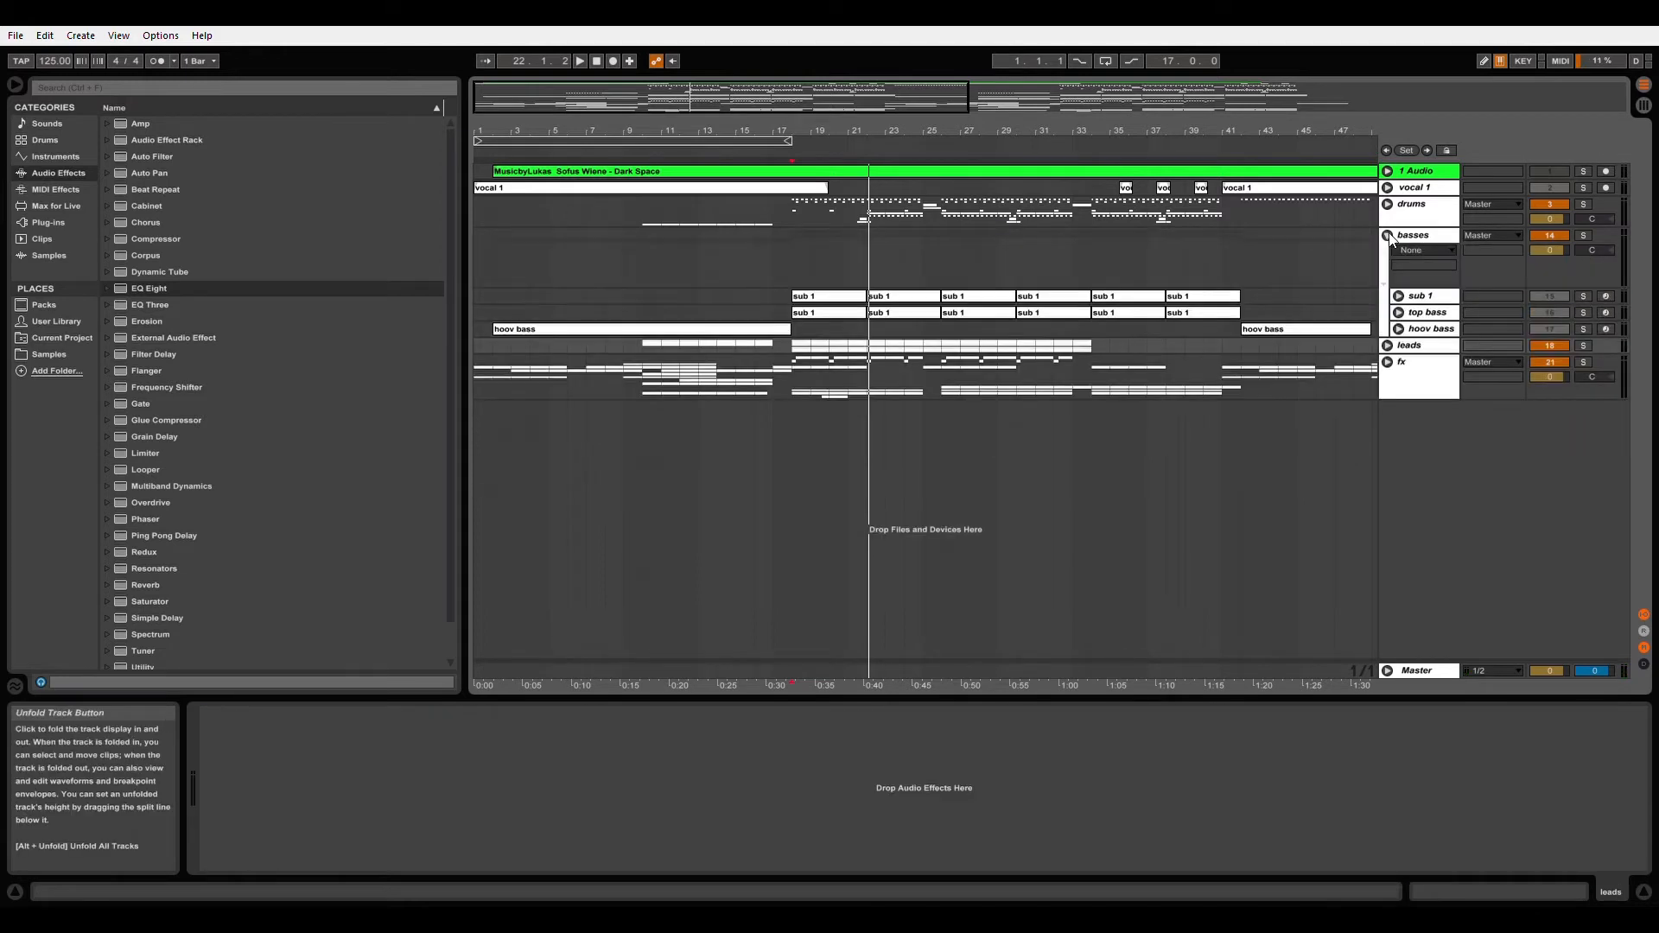
Step: Unfold and solo the sub 1 track, and play its first clip from bar 18 to about bar 20
left_click(812, 312)
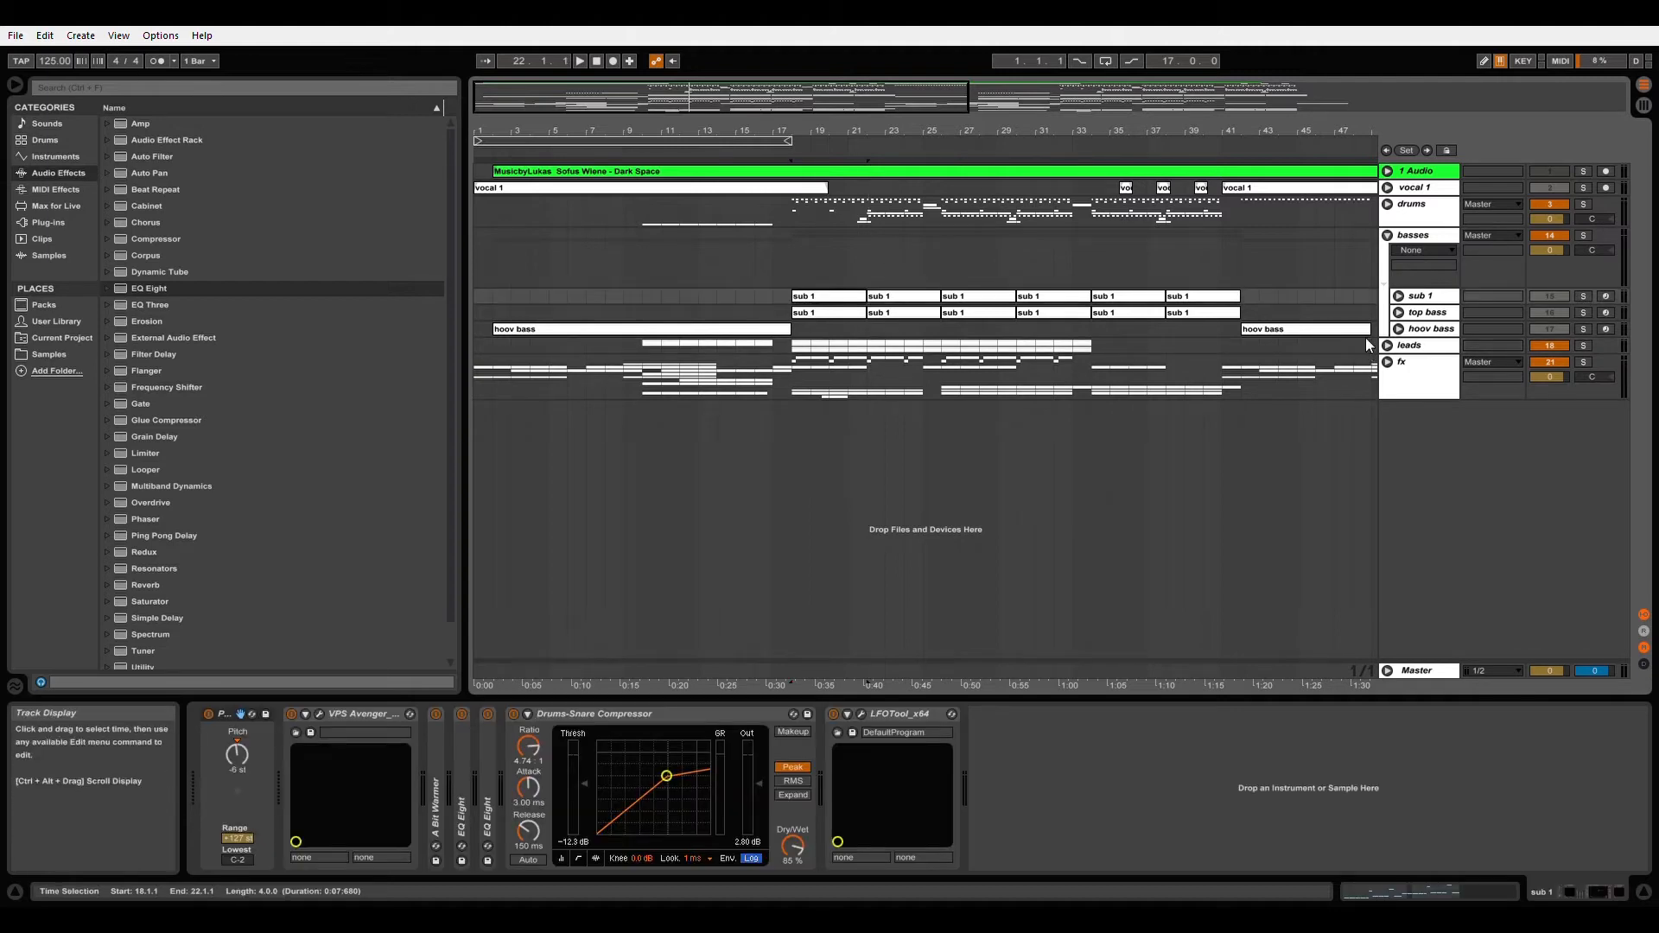
left_click(1396, 296)
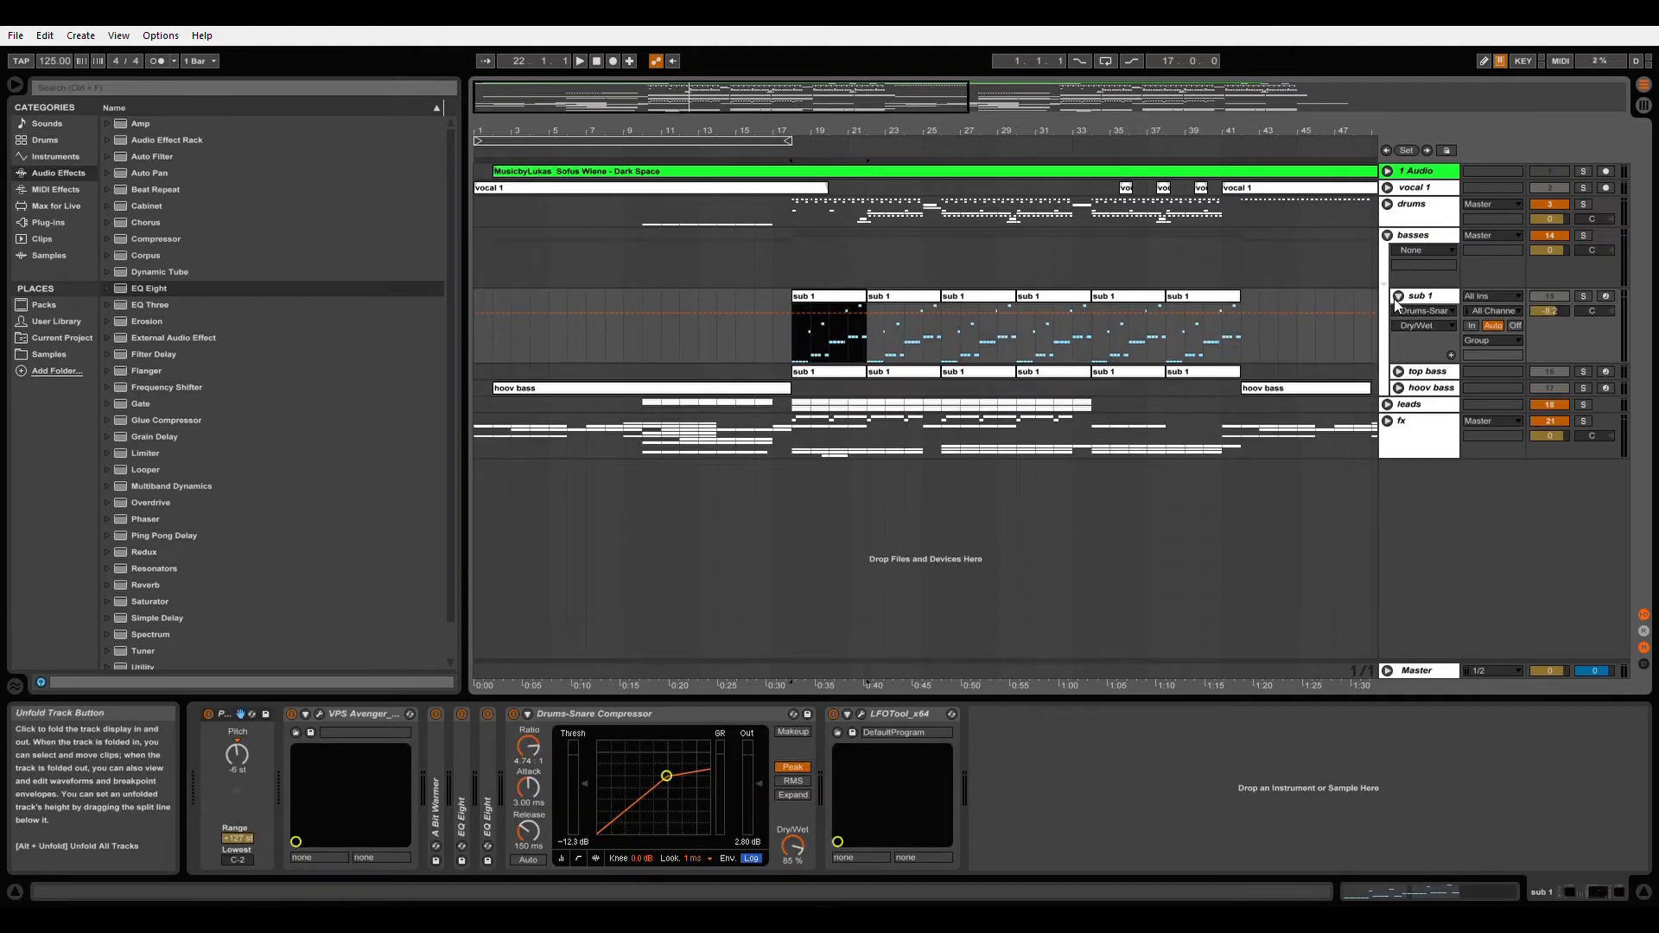
left_click(1583, 297)
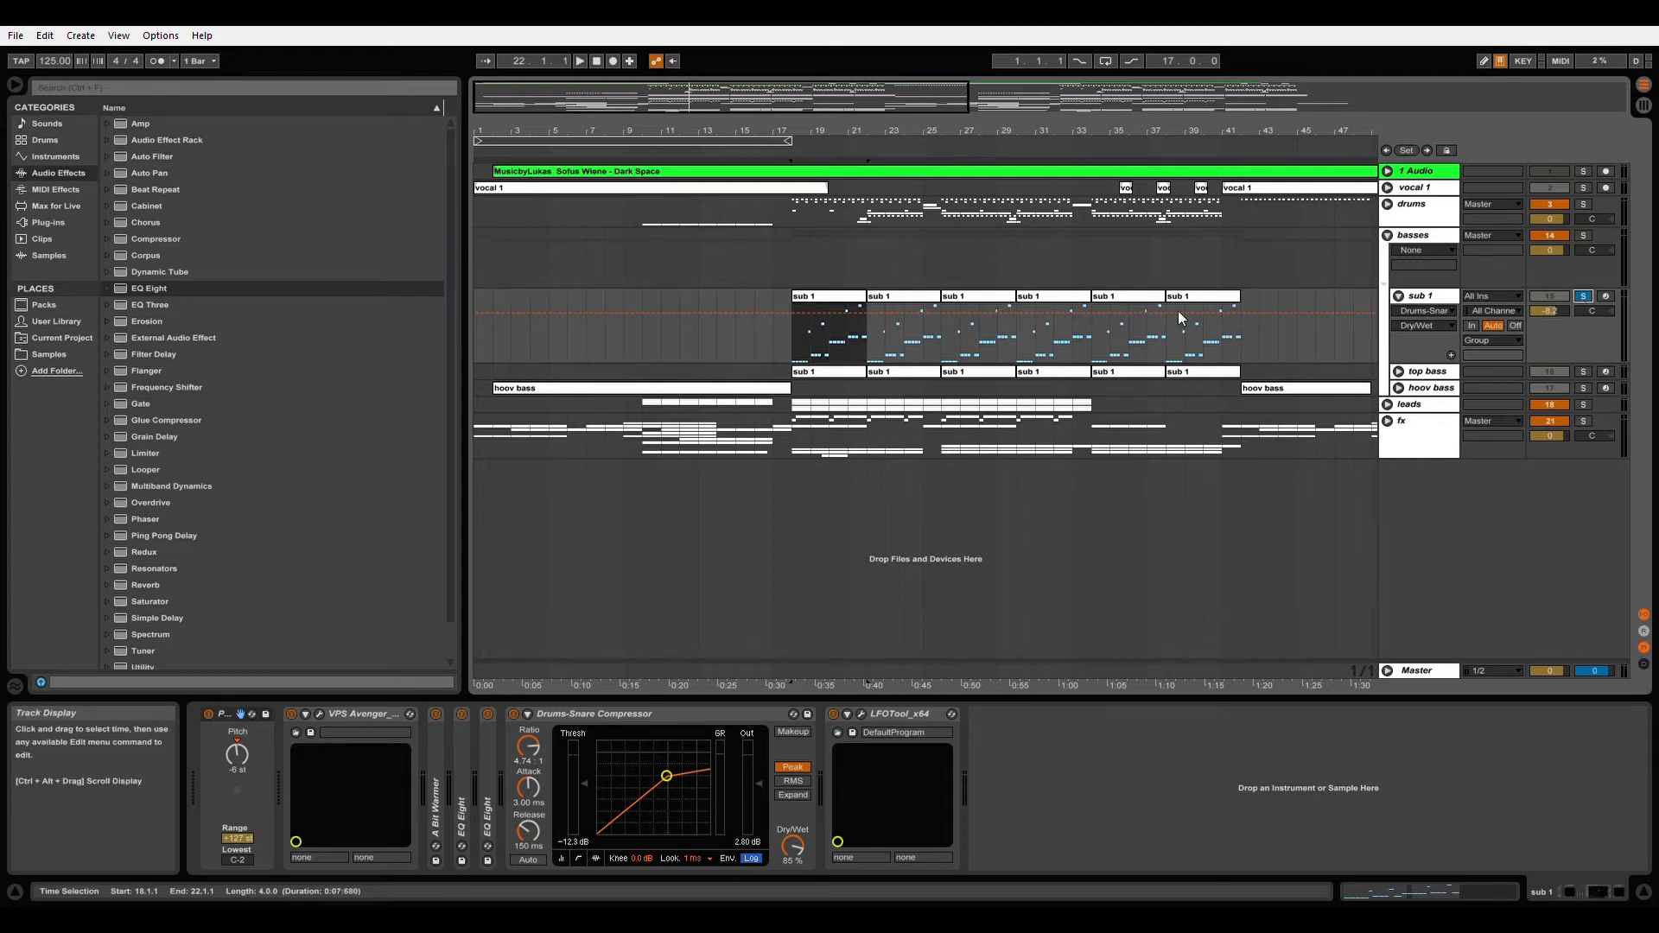
key("space")
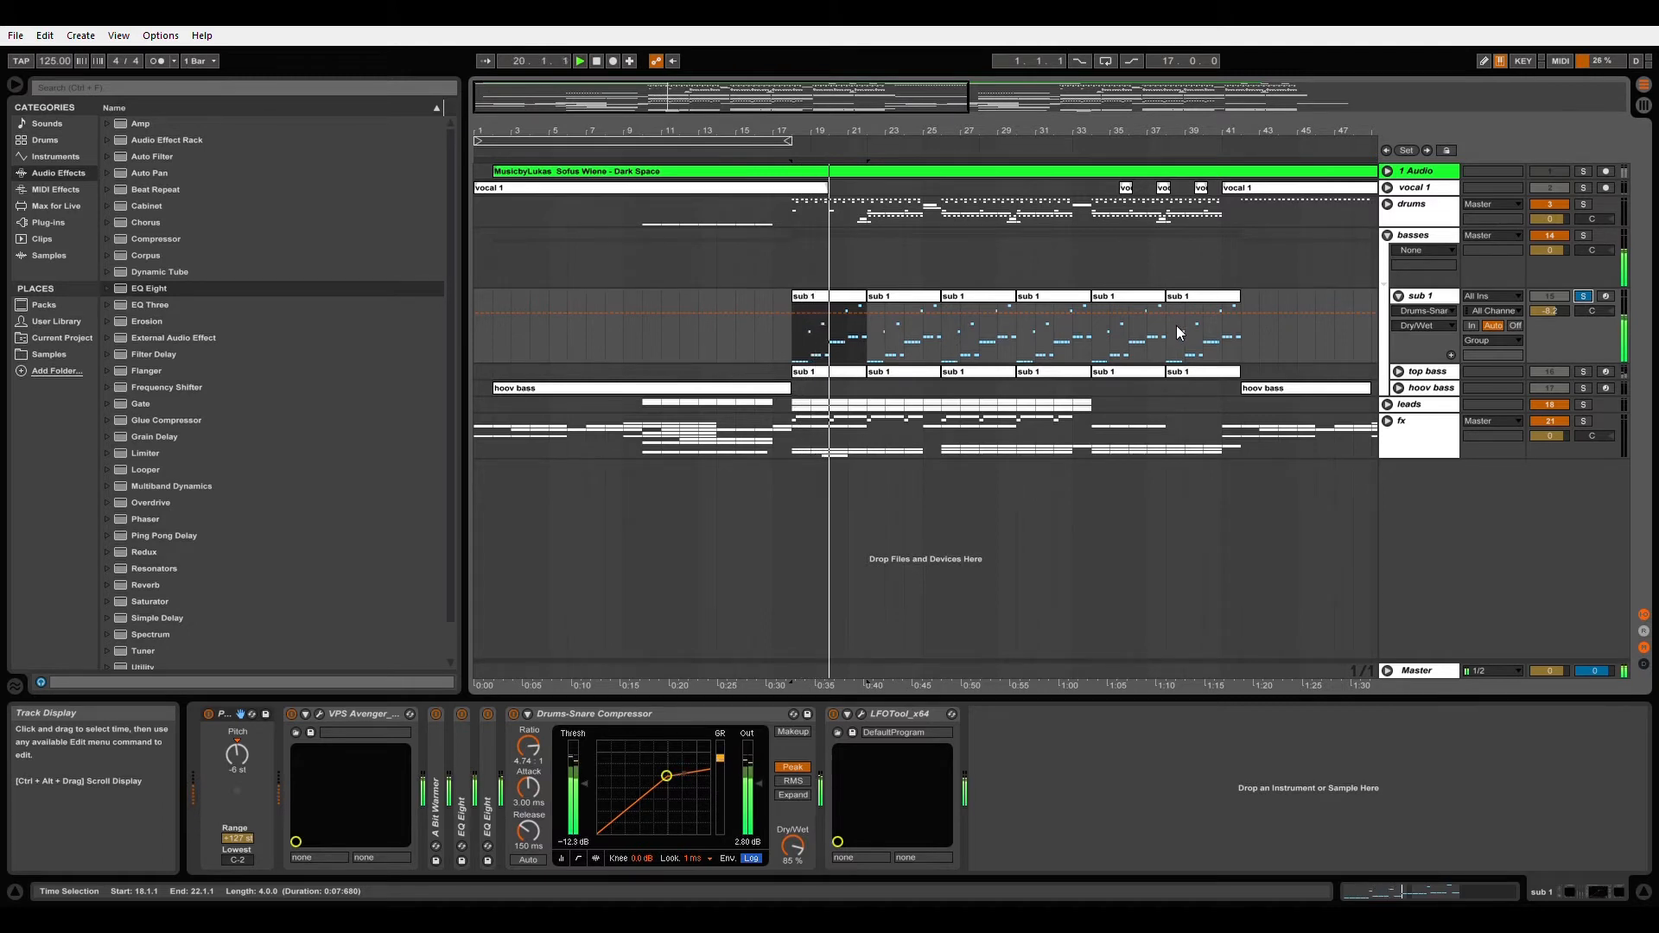
left_click(828, 333)
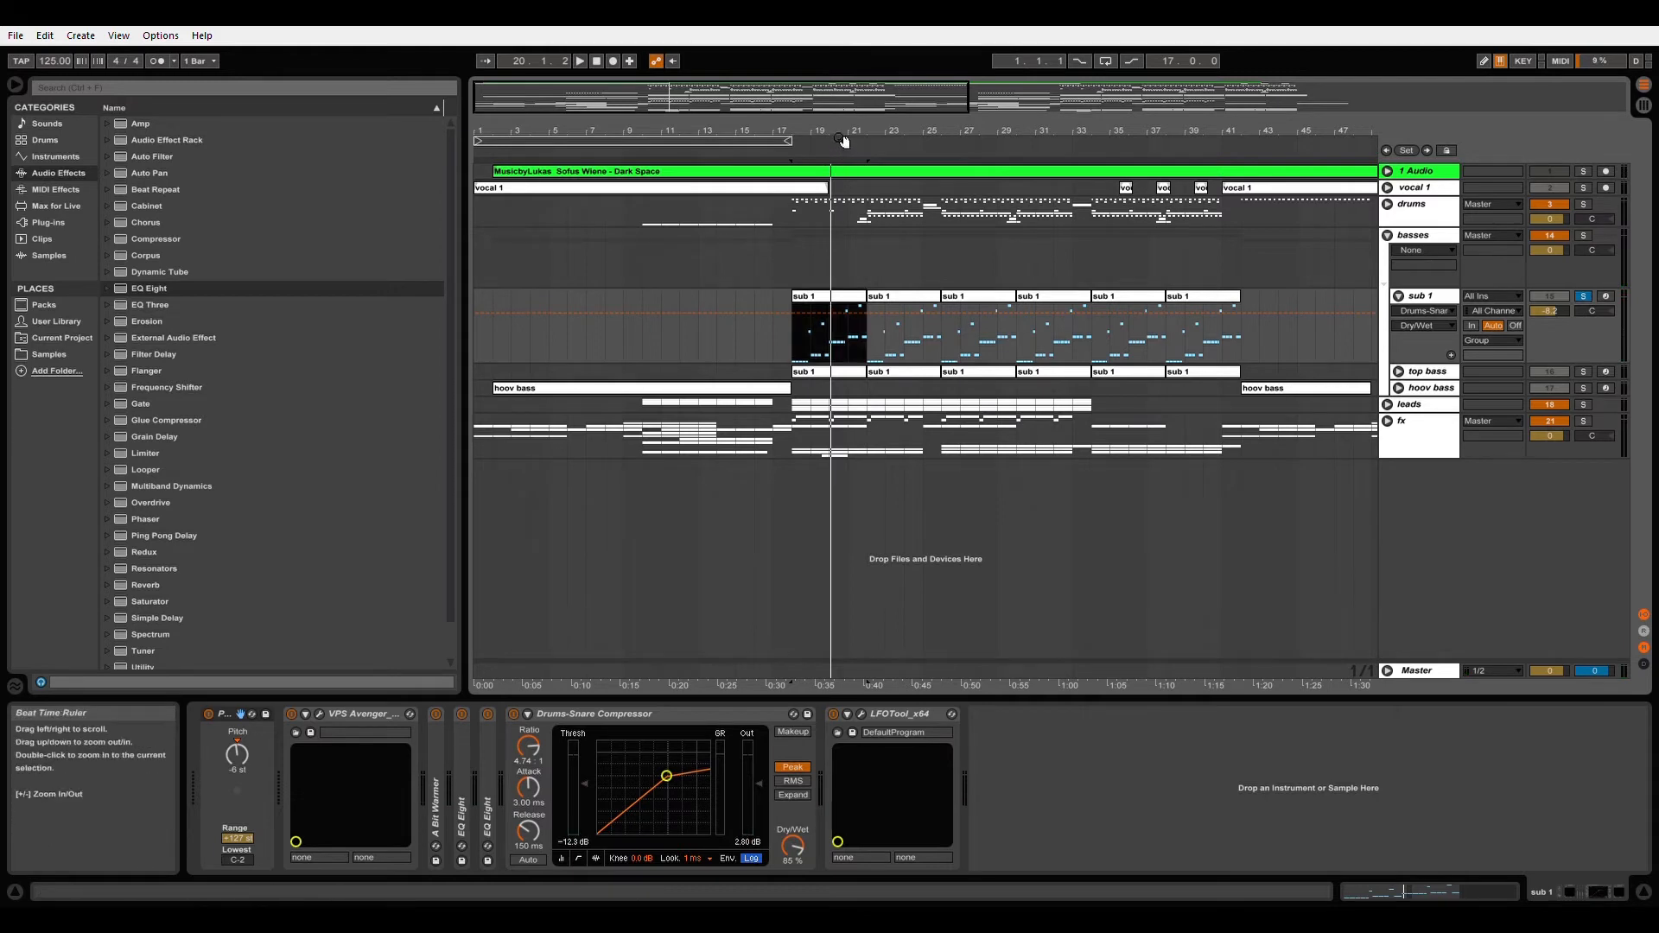
left_click_drag(842, 140, 834, 233)
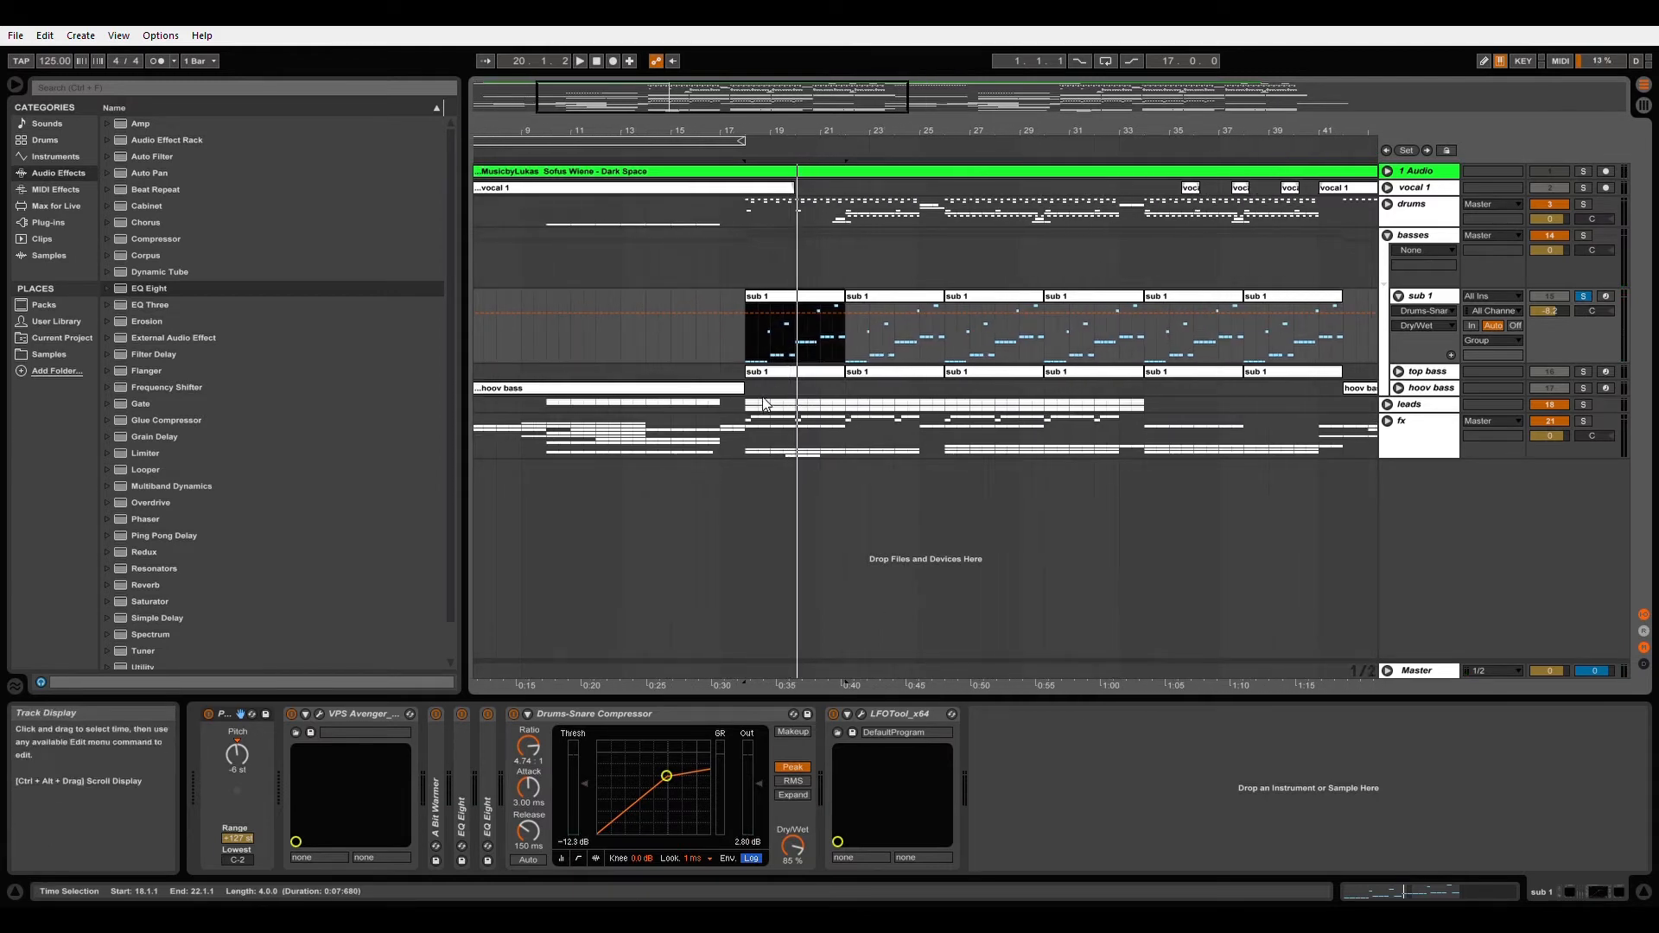
Step: Fold the sub 1 track and turn off its solo, keeping the insert marker at bar 18
left_click(749, 363)
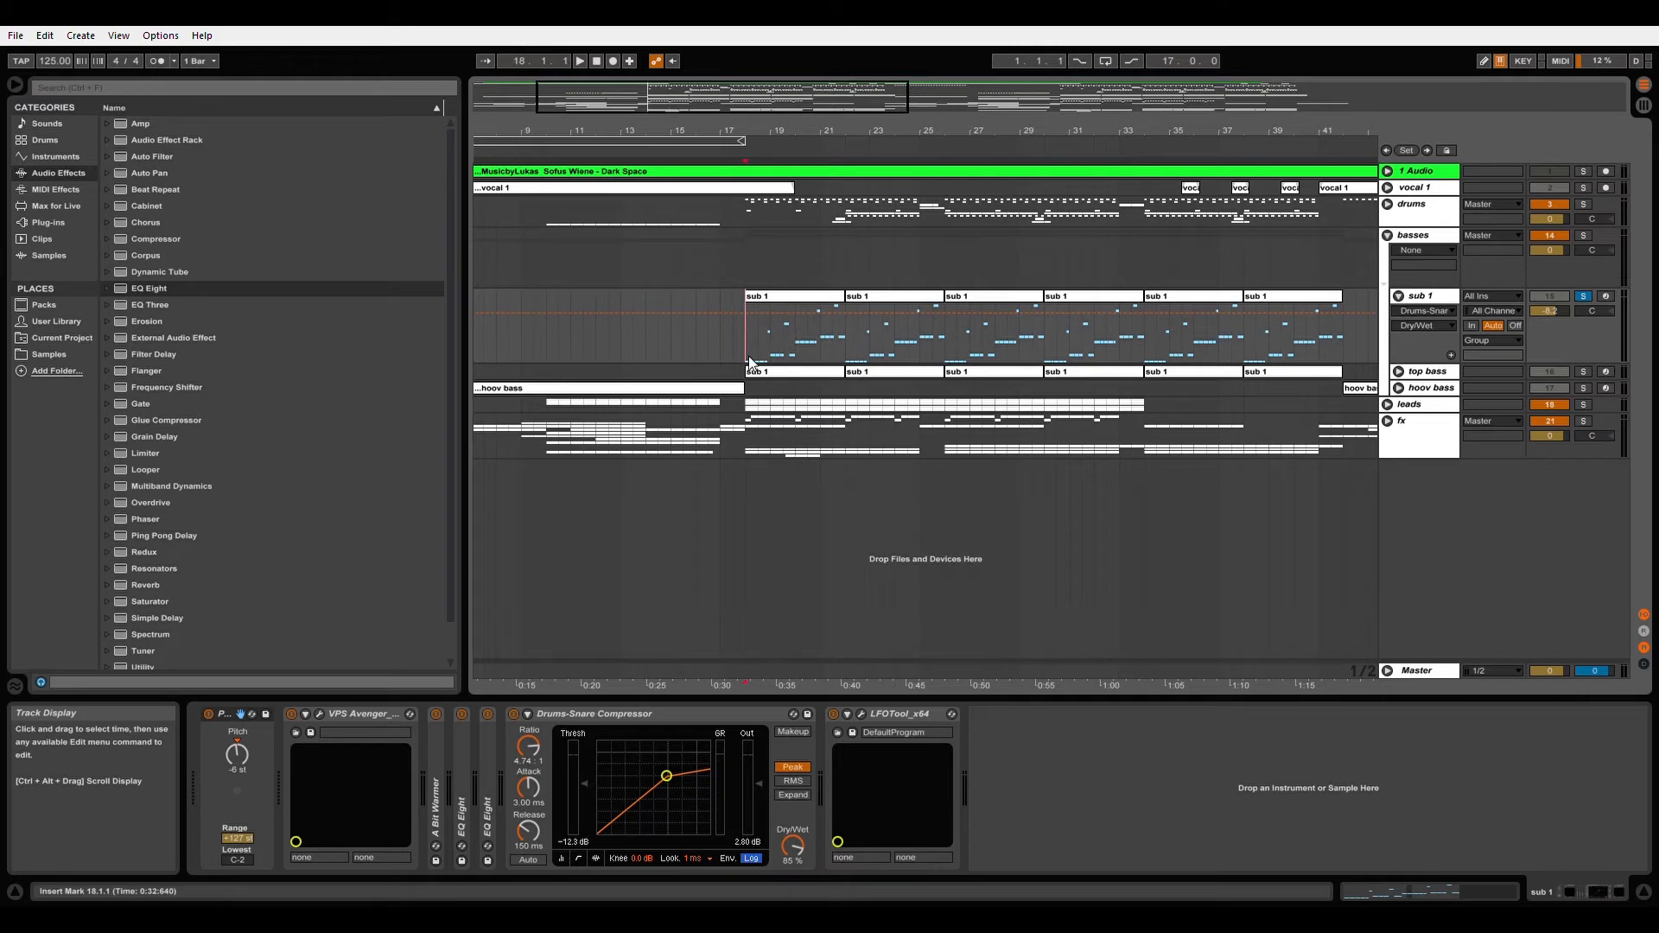
left_click(1399, 297)
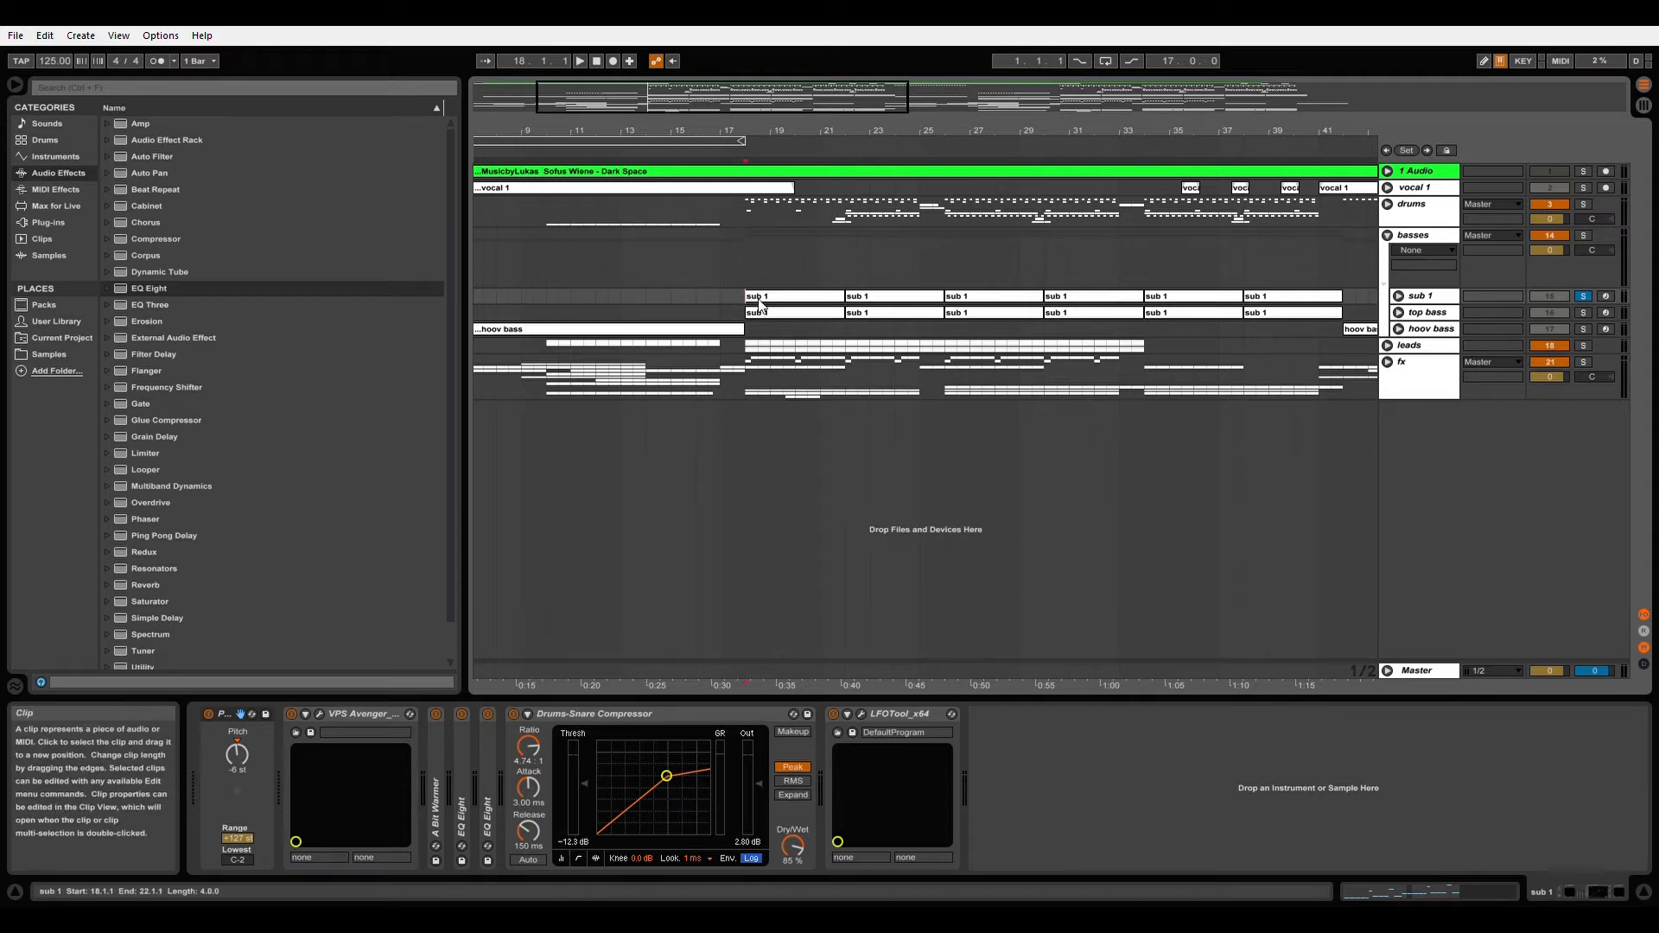
left_click(1584, 298)
Step: Compare the drop from bar 18 with the leads group deactivated and with it active again
left_click(1539, 344)
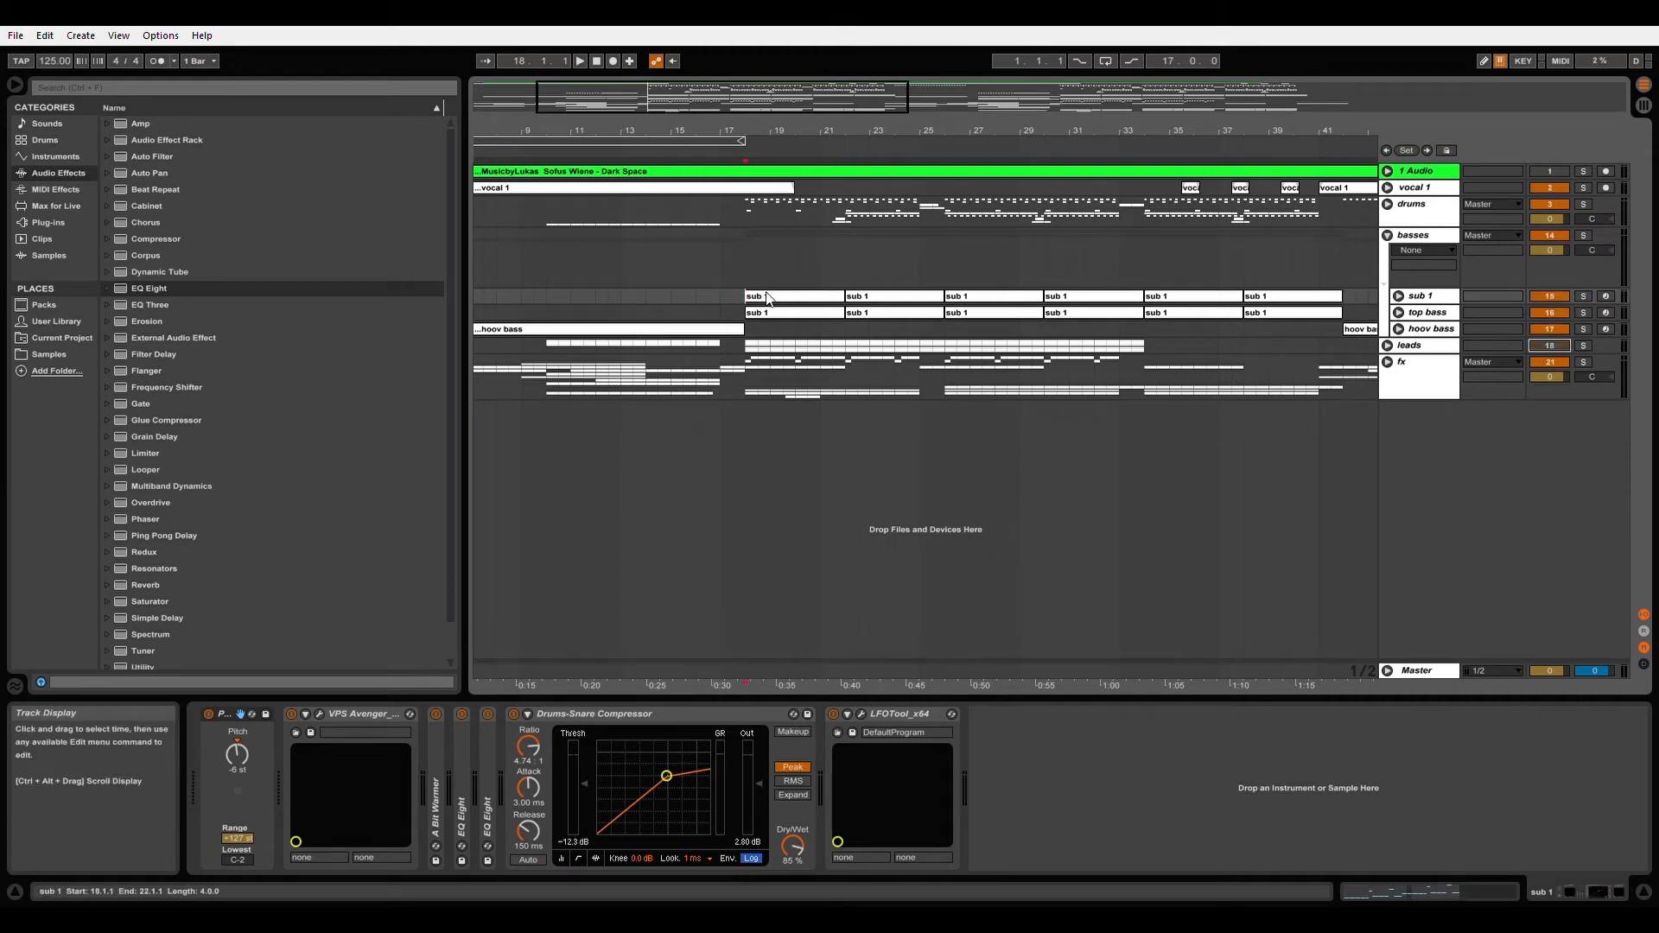
key("space")
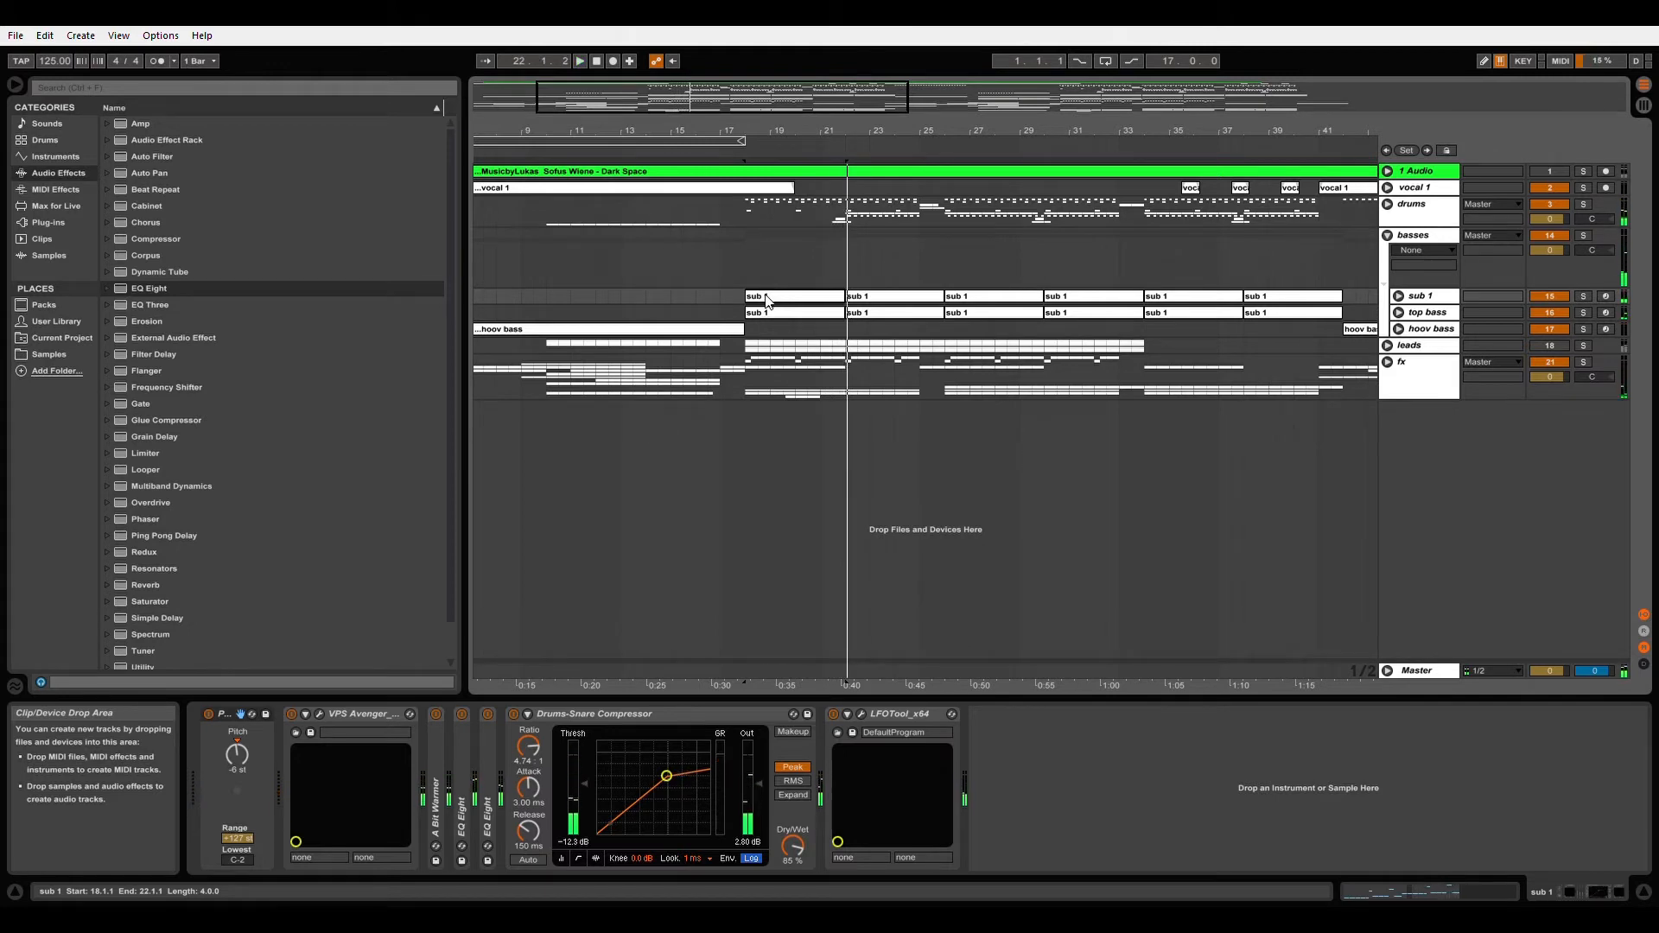
left_click(1551, 346)
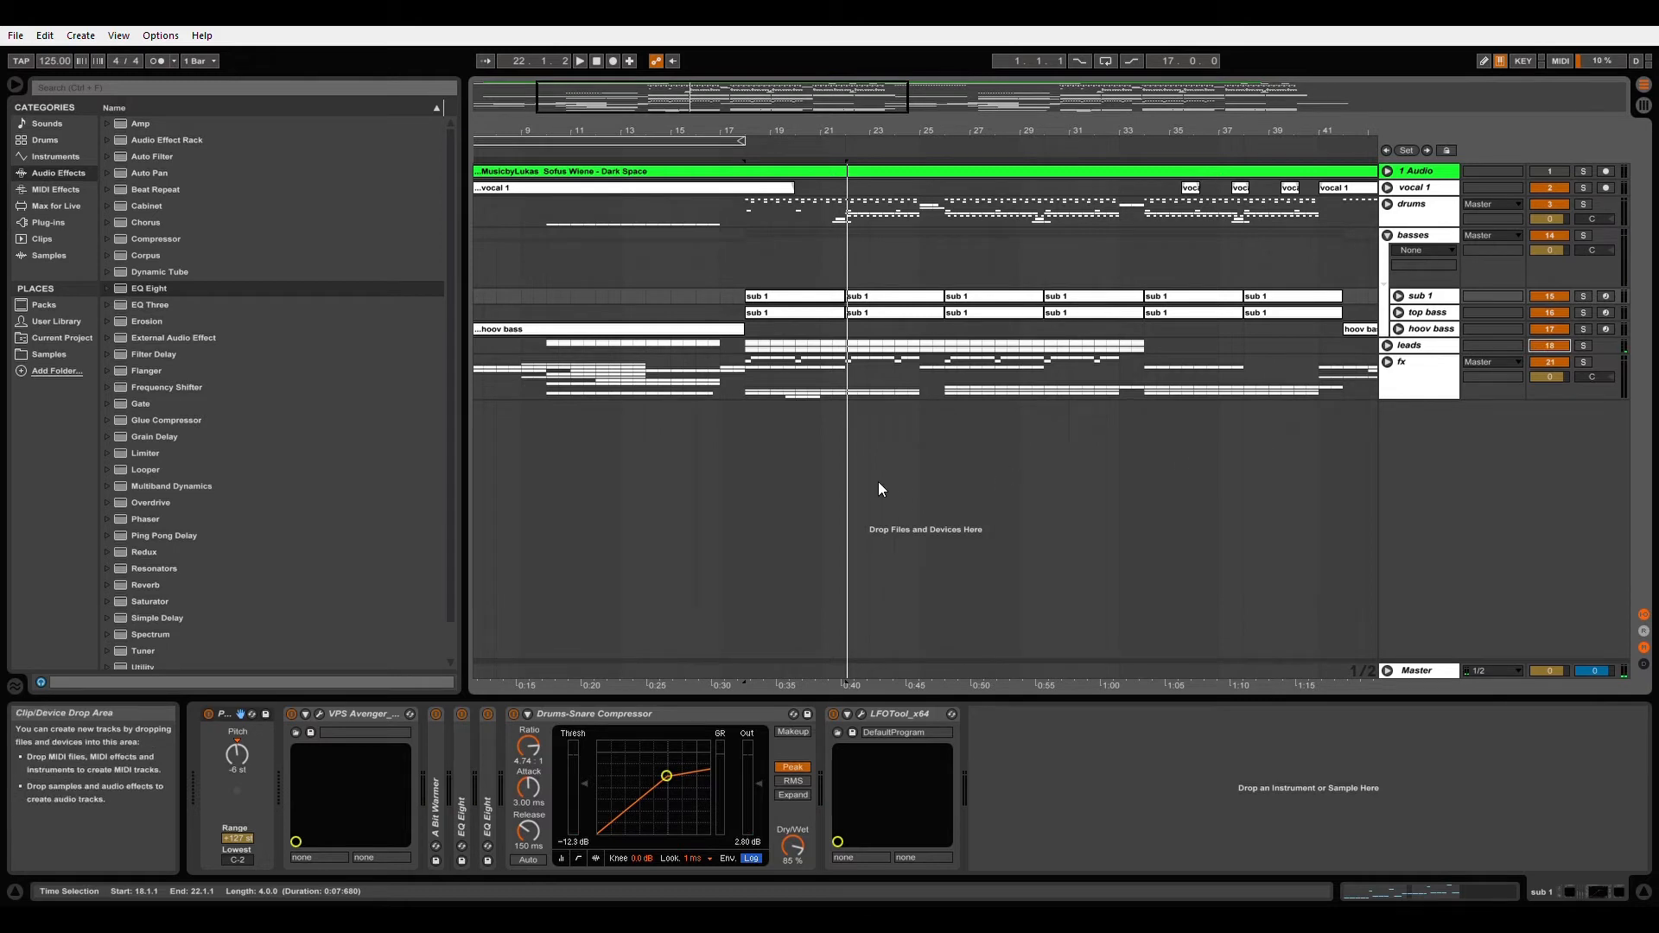
key("space")
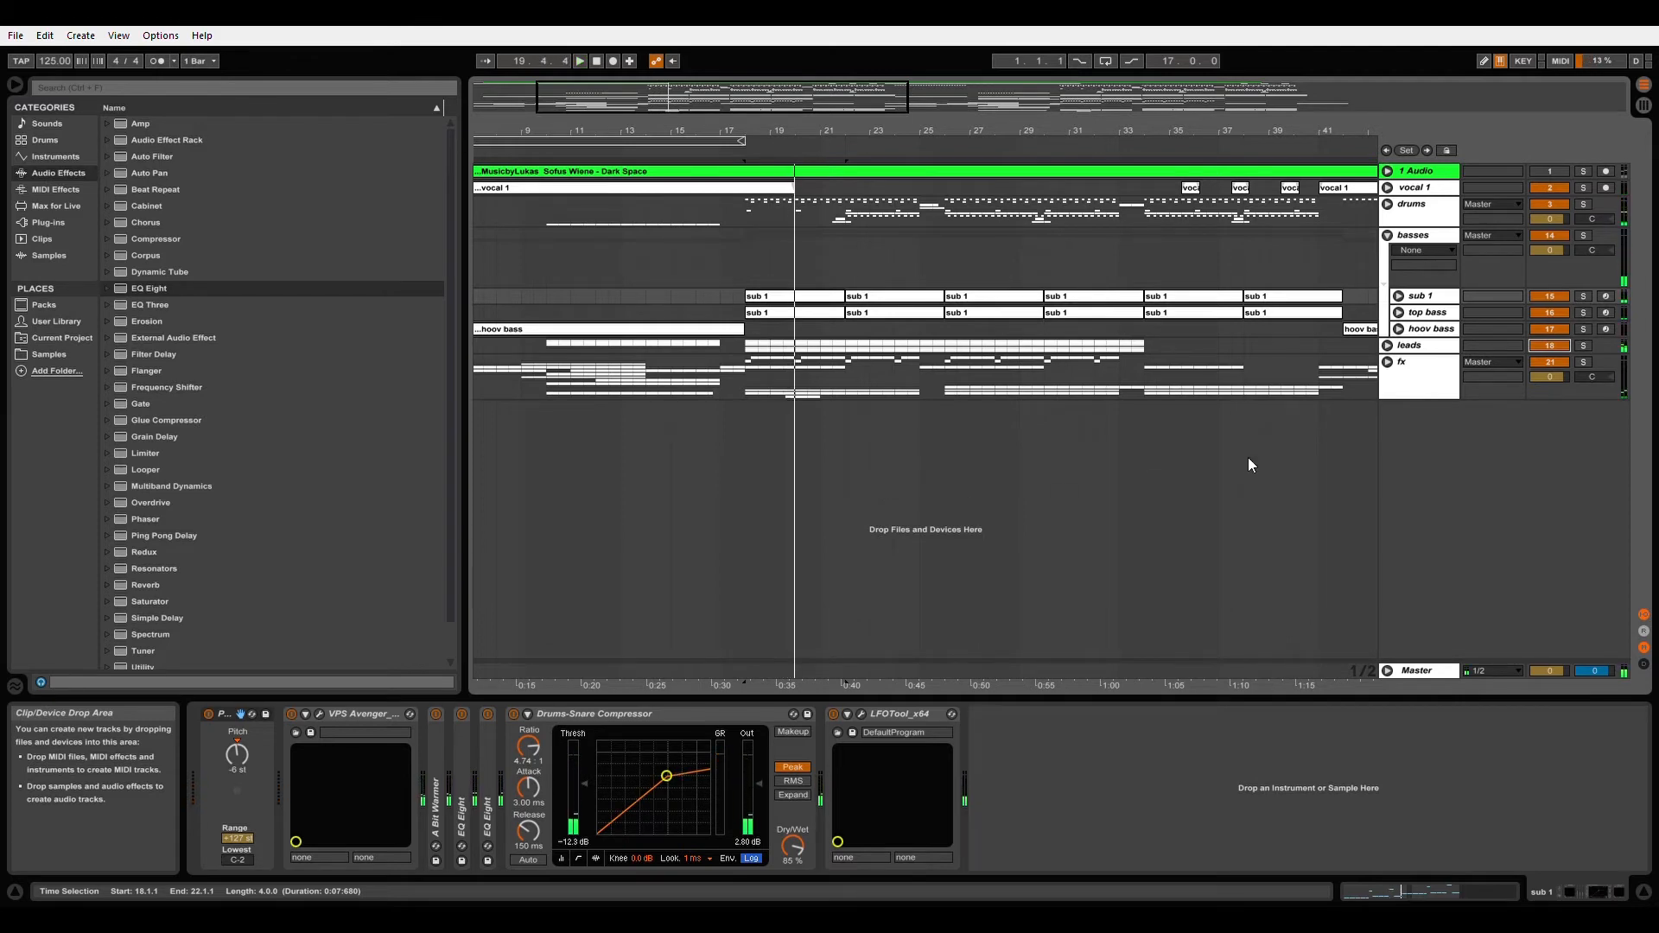
Step: Unfold and solo the top bass track, and play its first clip from bar 18 to about bar 20
left_click(1387, 235)
left_click(1387, 233)
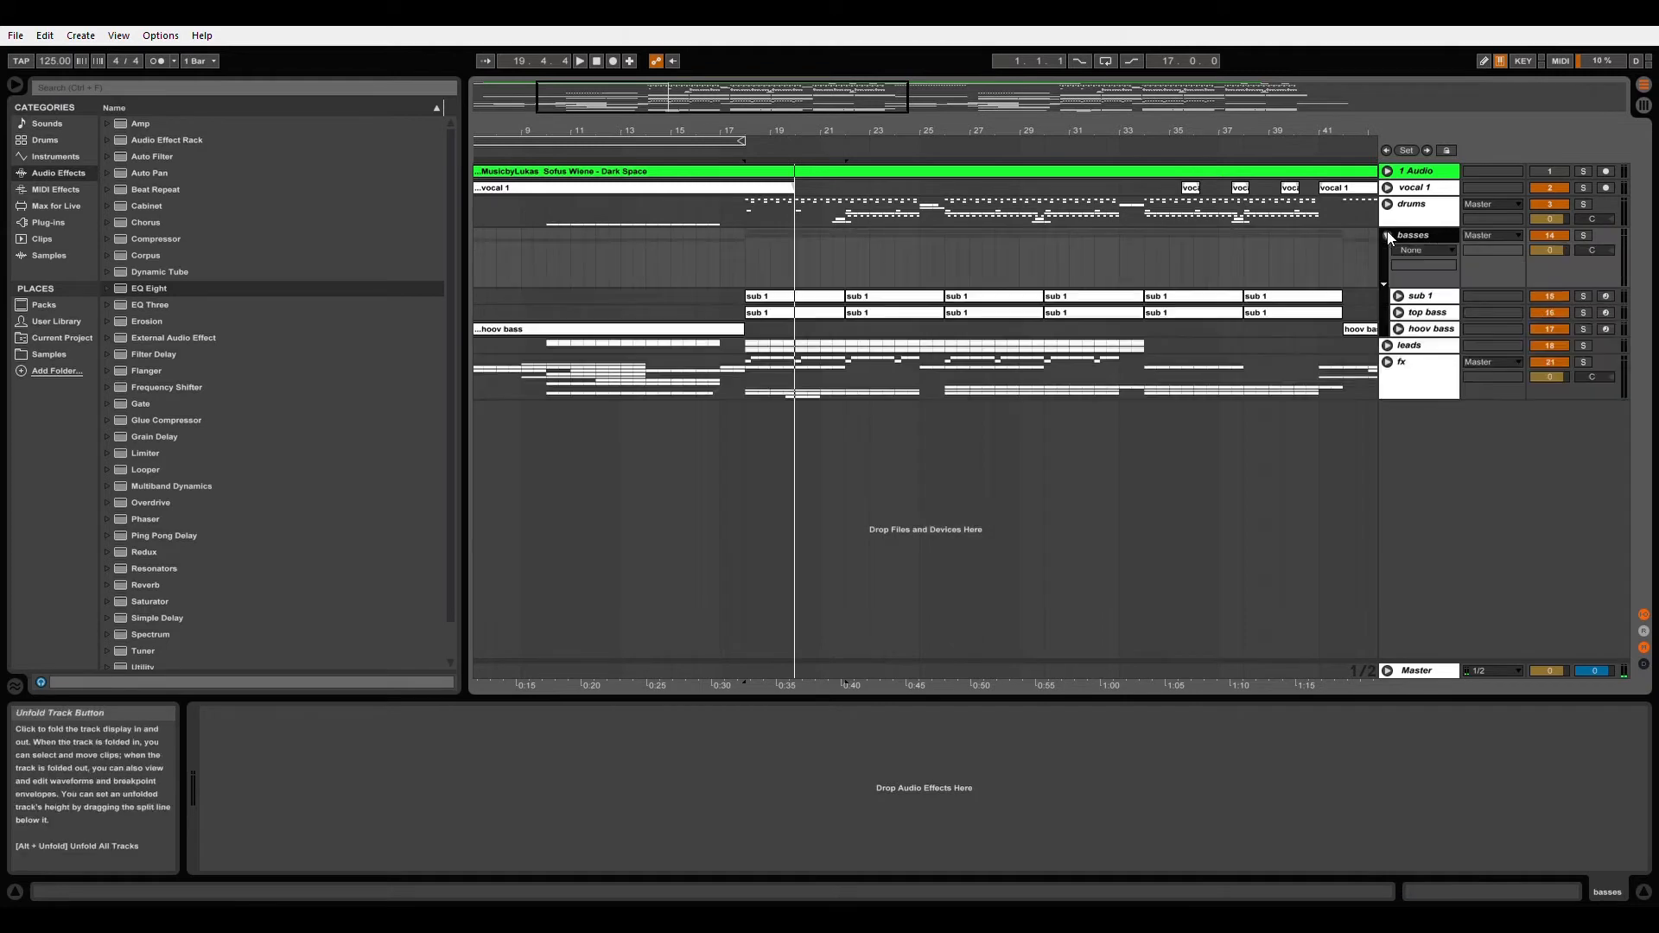
left_click(1398, 312)
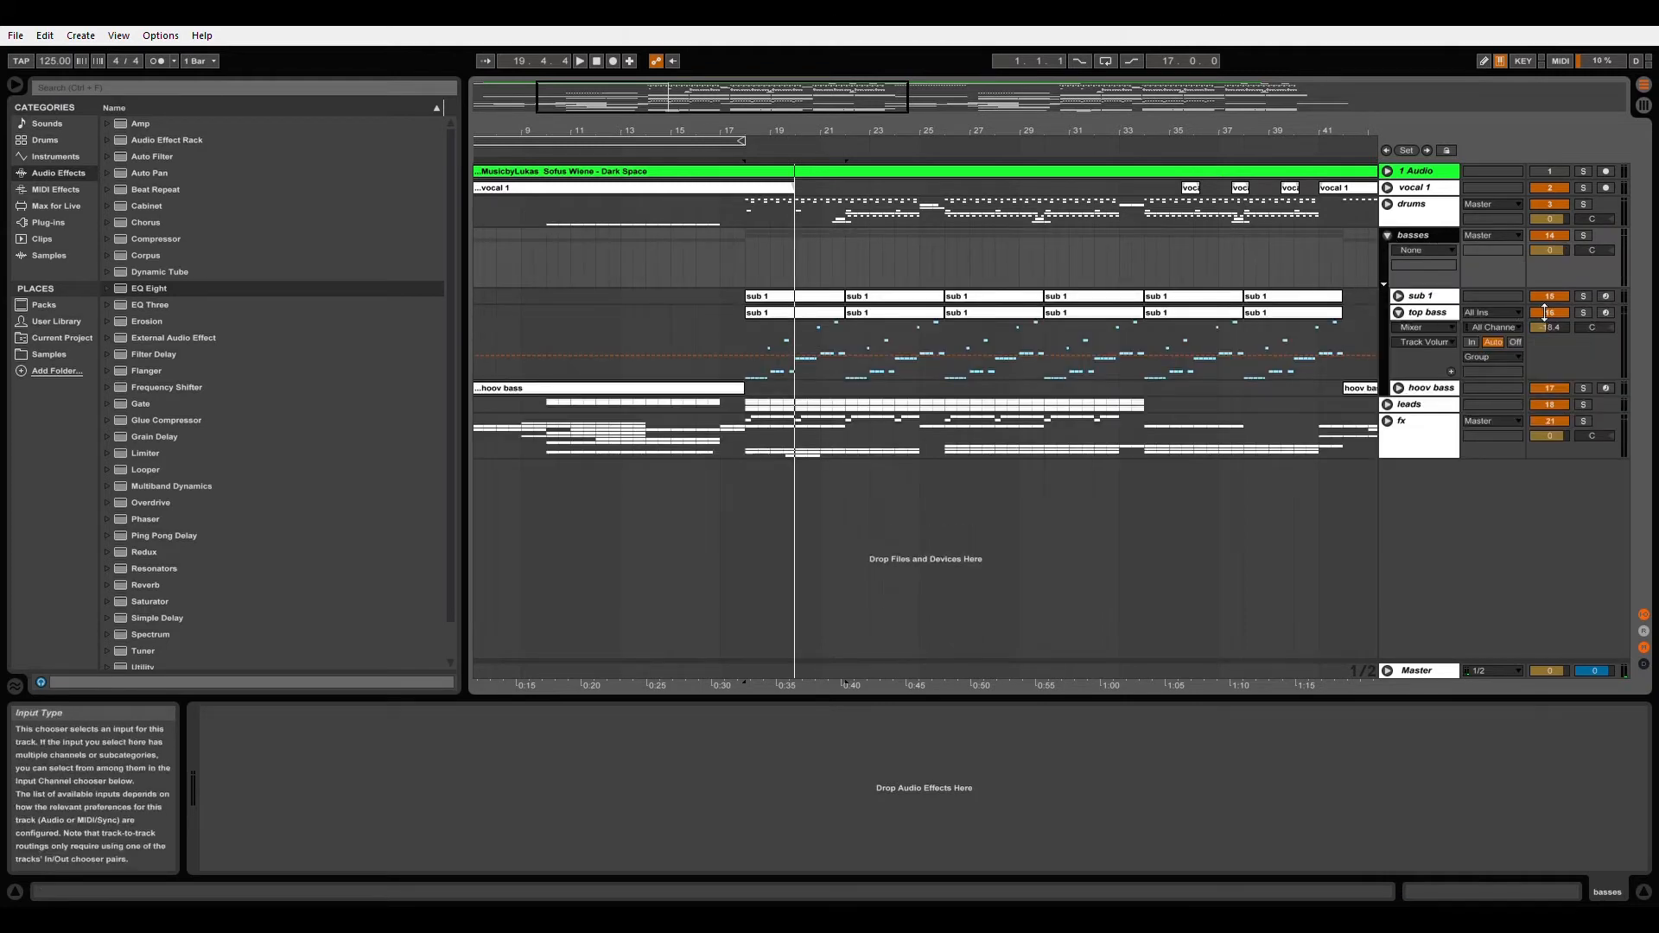
left_click(1583, 312)
left_click(798, 319)
key("space")
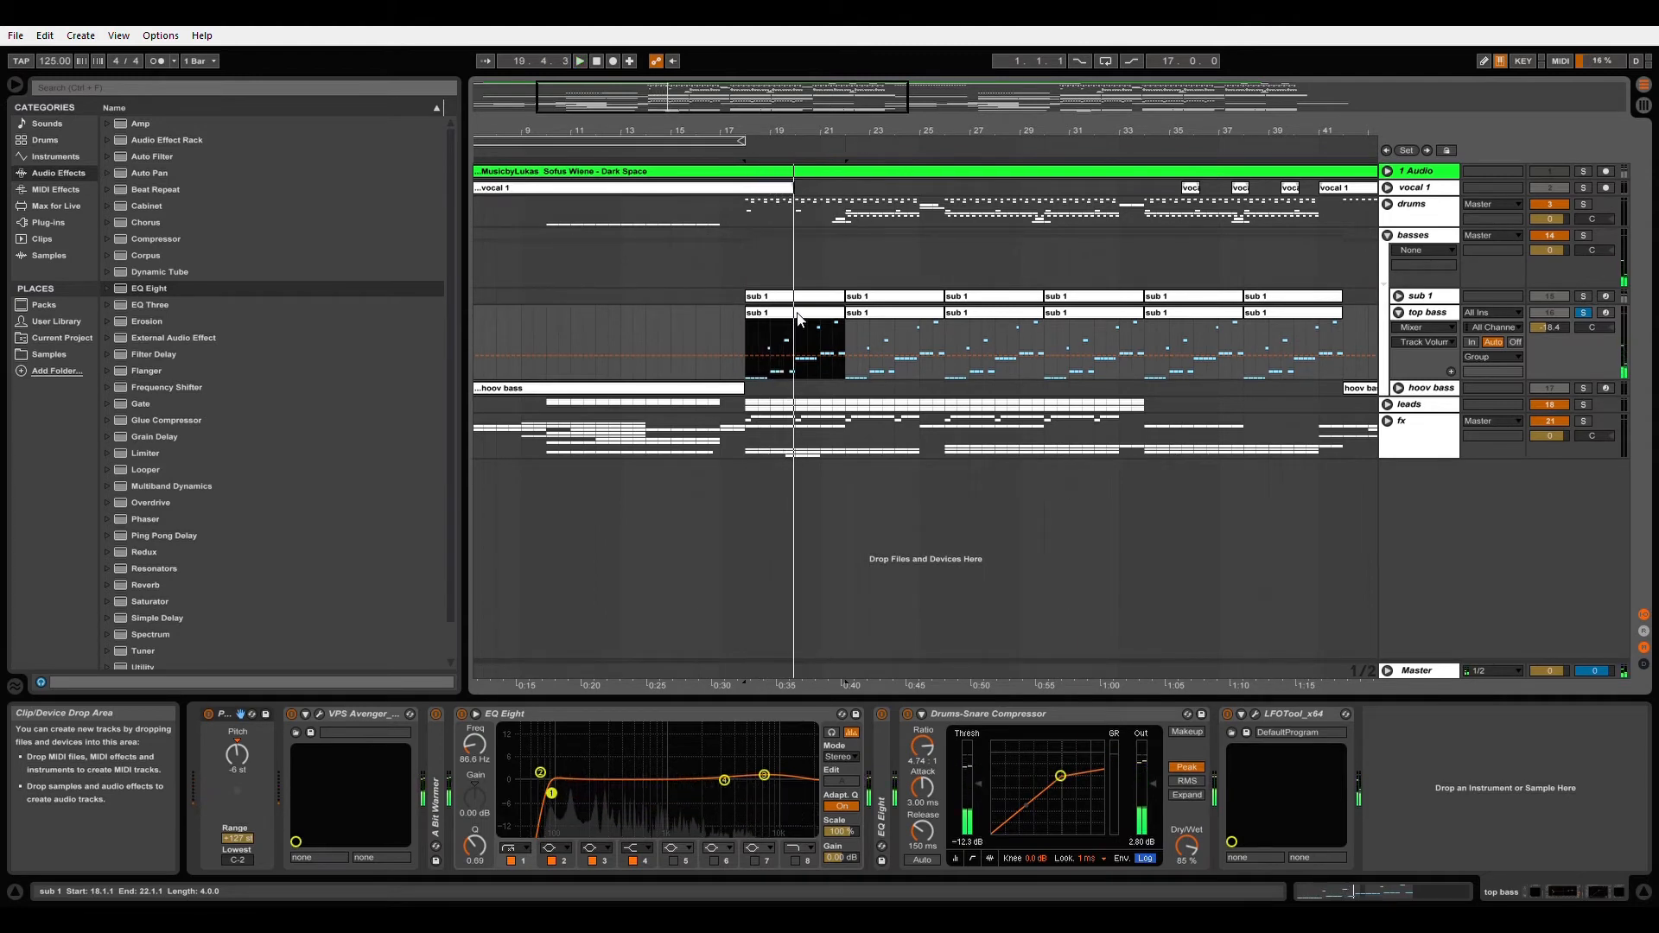
Step: Fold the top bass track and the basses group, and unfold the fx group
left_click(1399, 313)
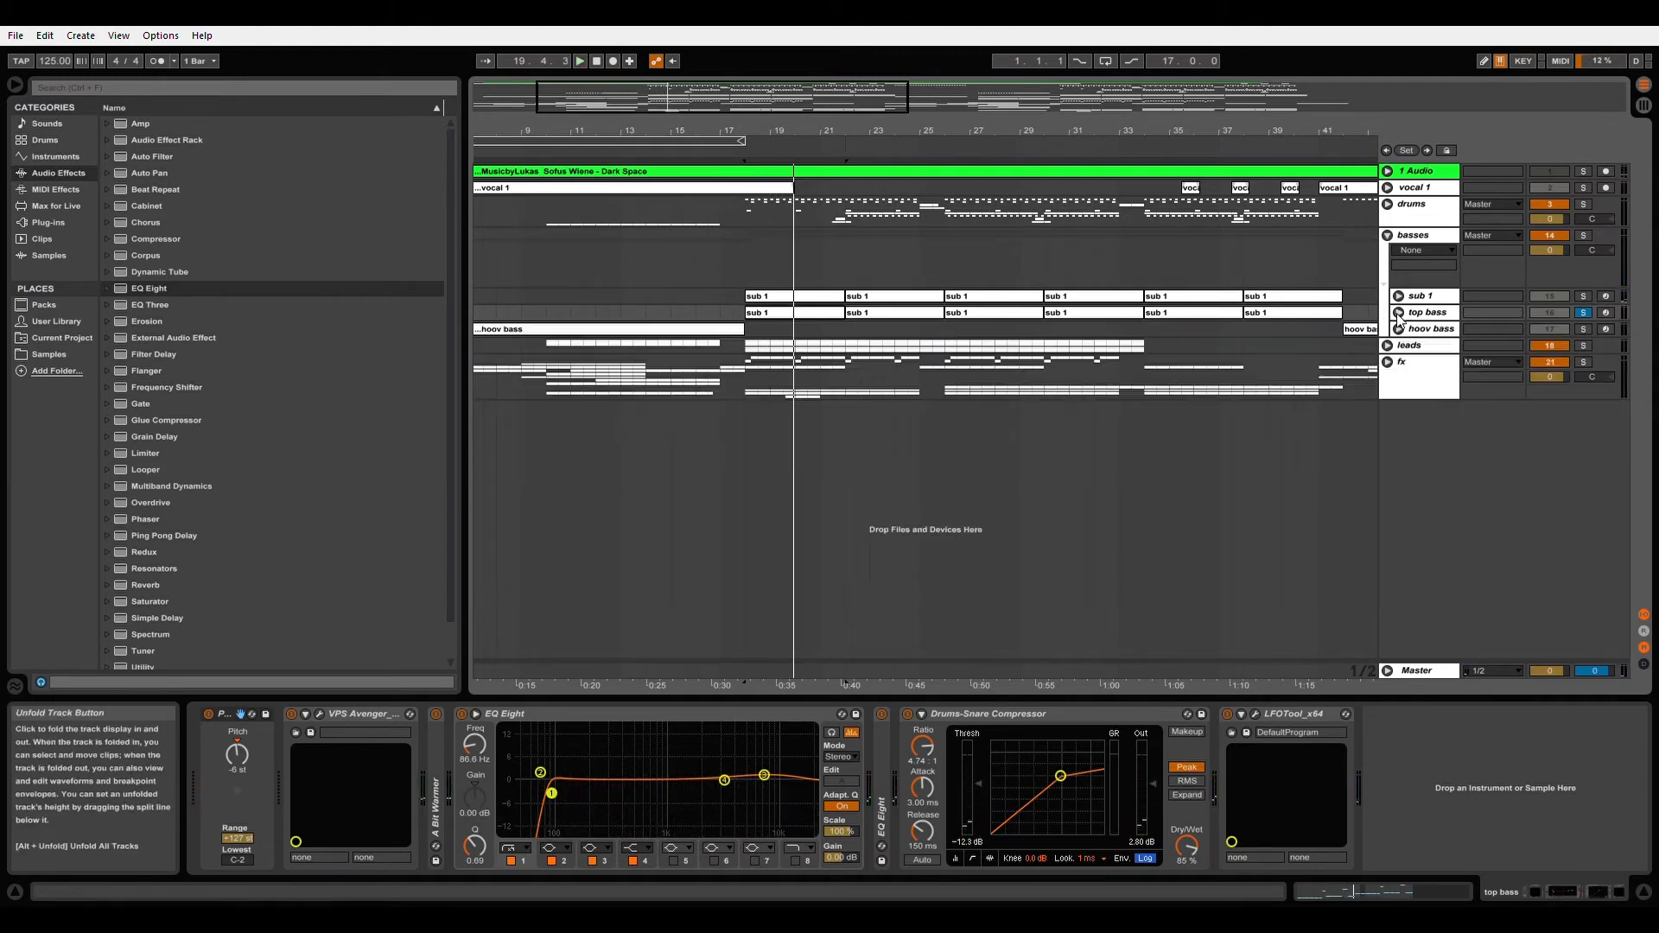
left_click(1388, 237)
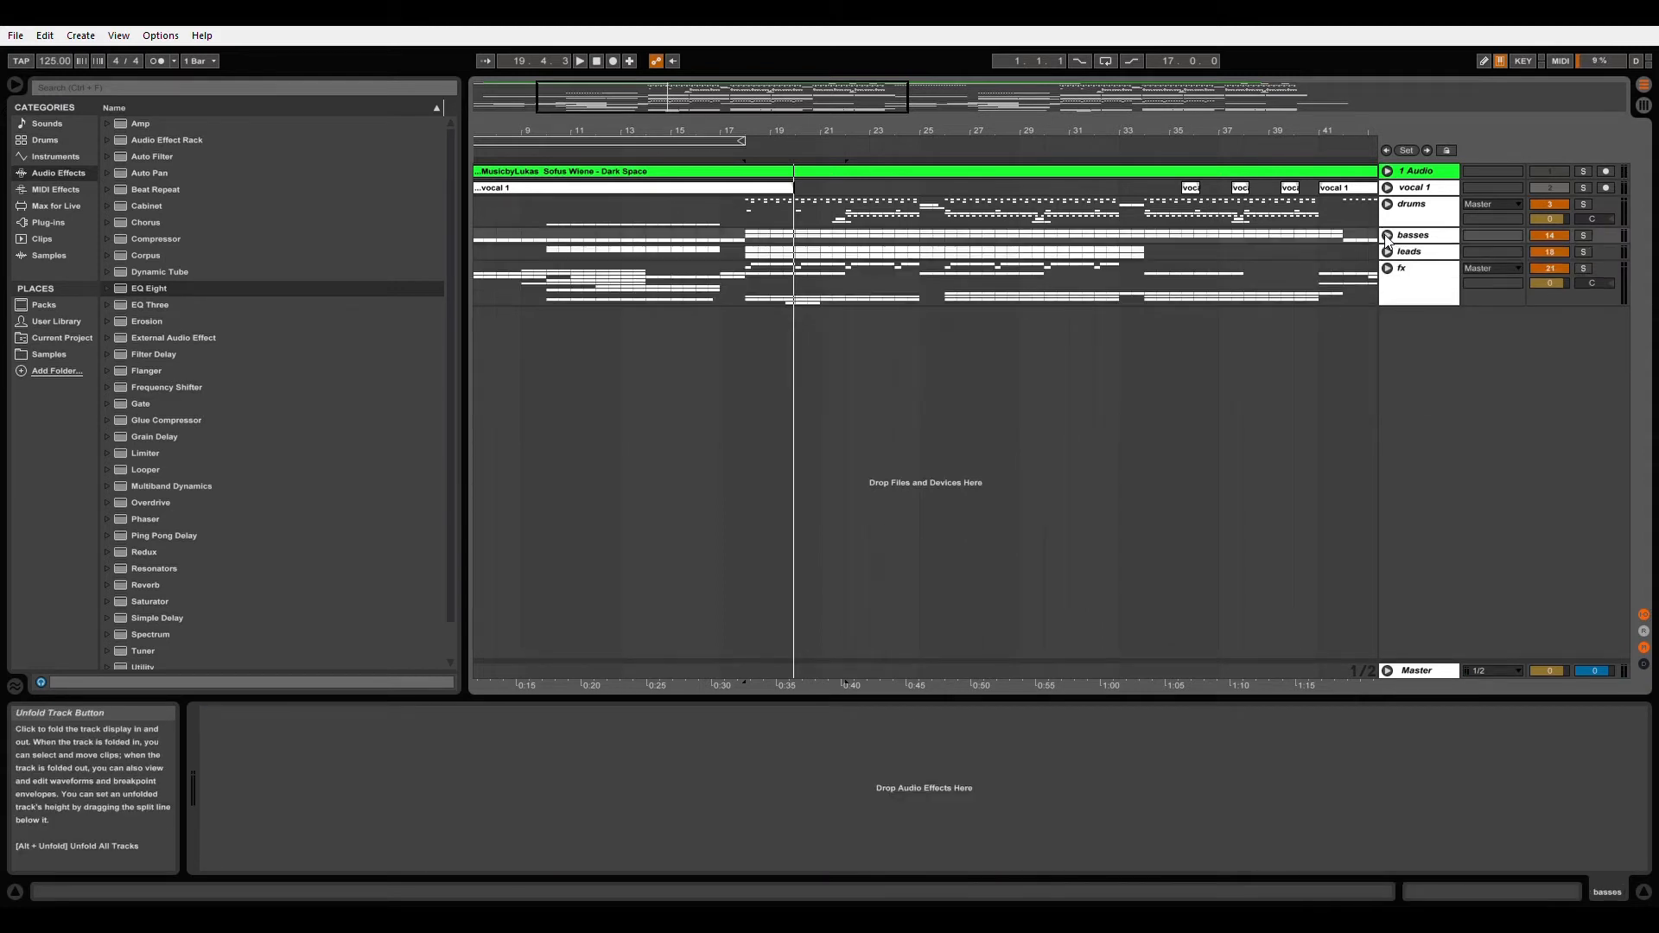
left_click(1388, 268)
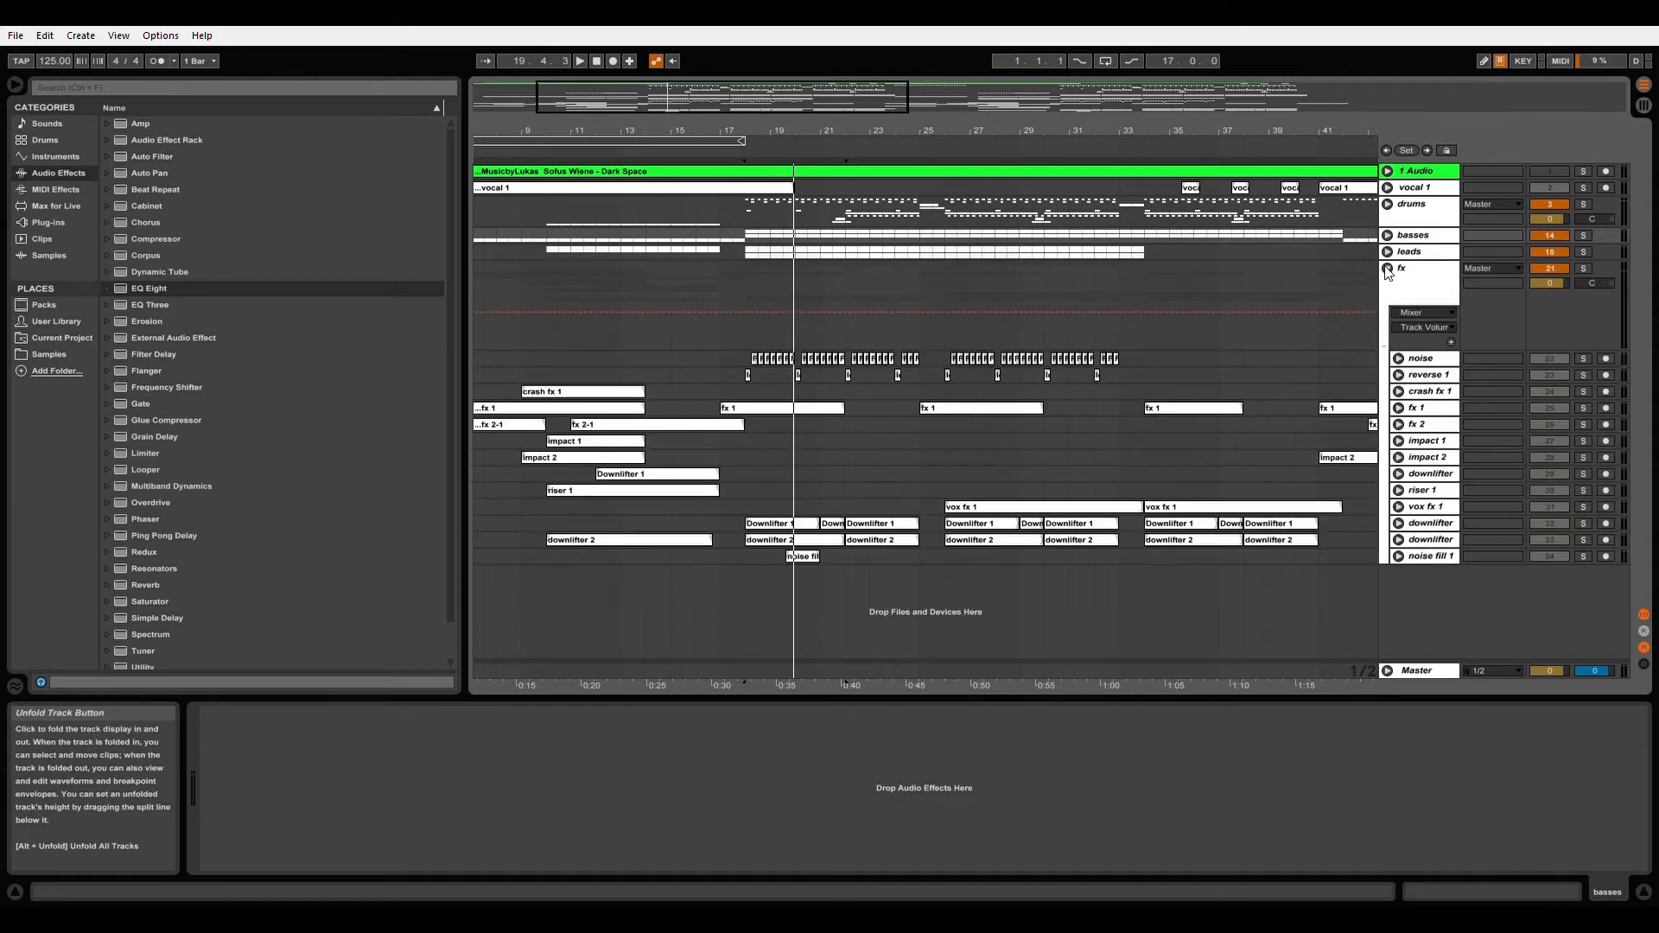
Step: Solo the fx group and briefly play it from bar 18
left_click(750, 363)
left_click(1584, 268)
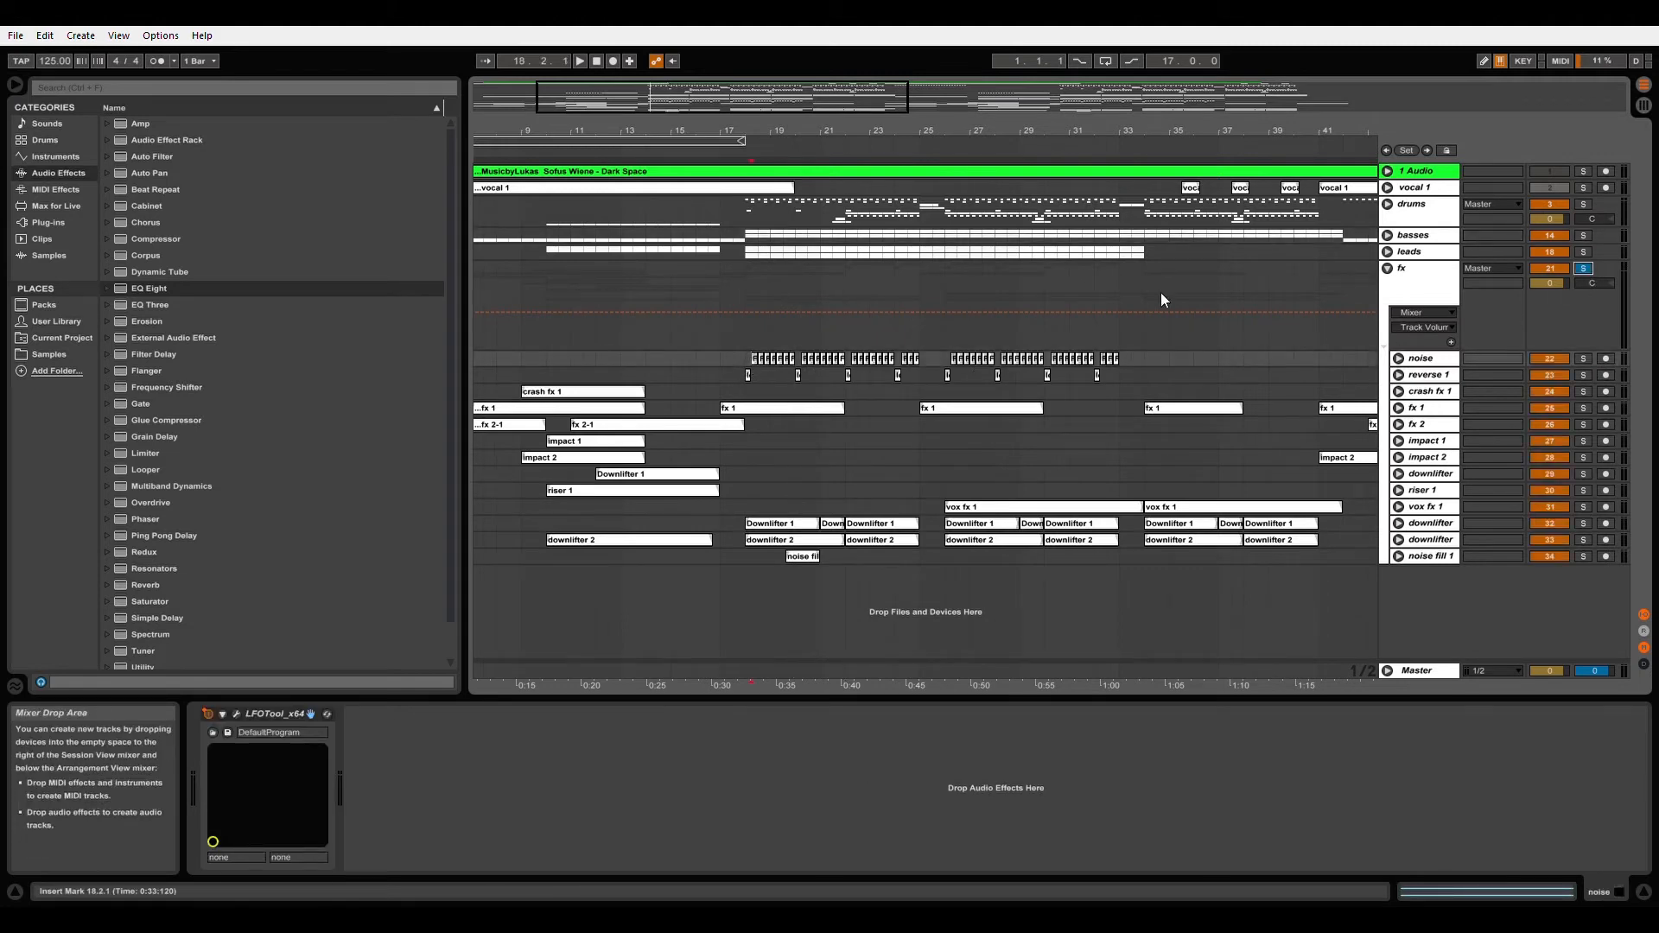
left_click(742, 358)
key("space")
key("space")
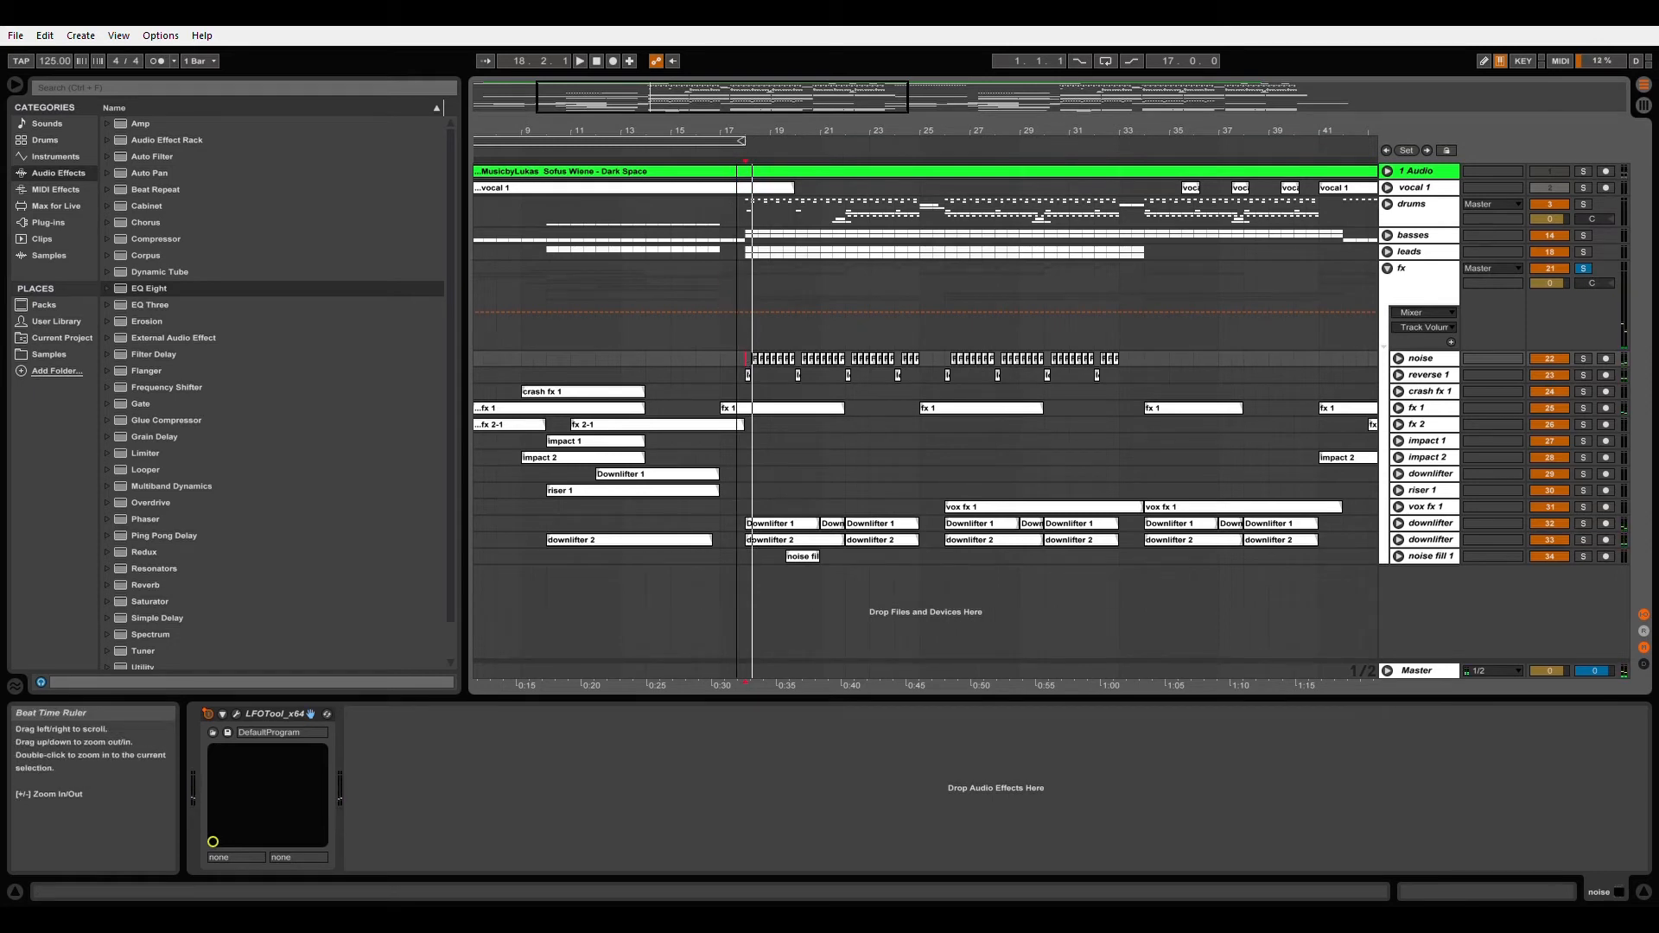
Step: Unfold and solo the reverse 1 track, and play its reversed lead clip at bar 18
left_click_drag(743, 134, 747, 216)
left_click(1399, 375)
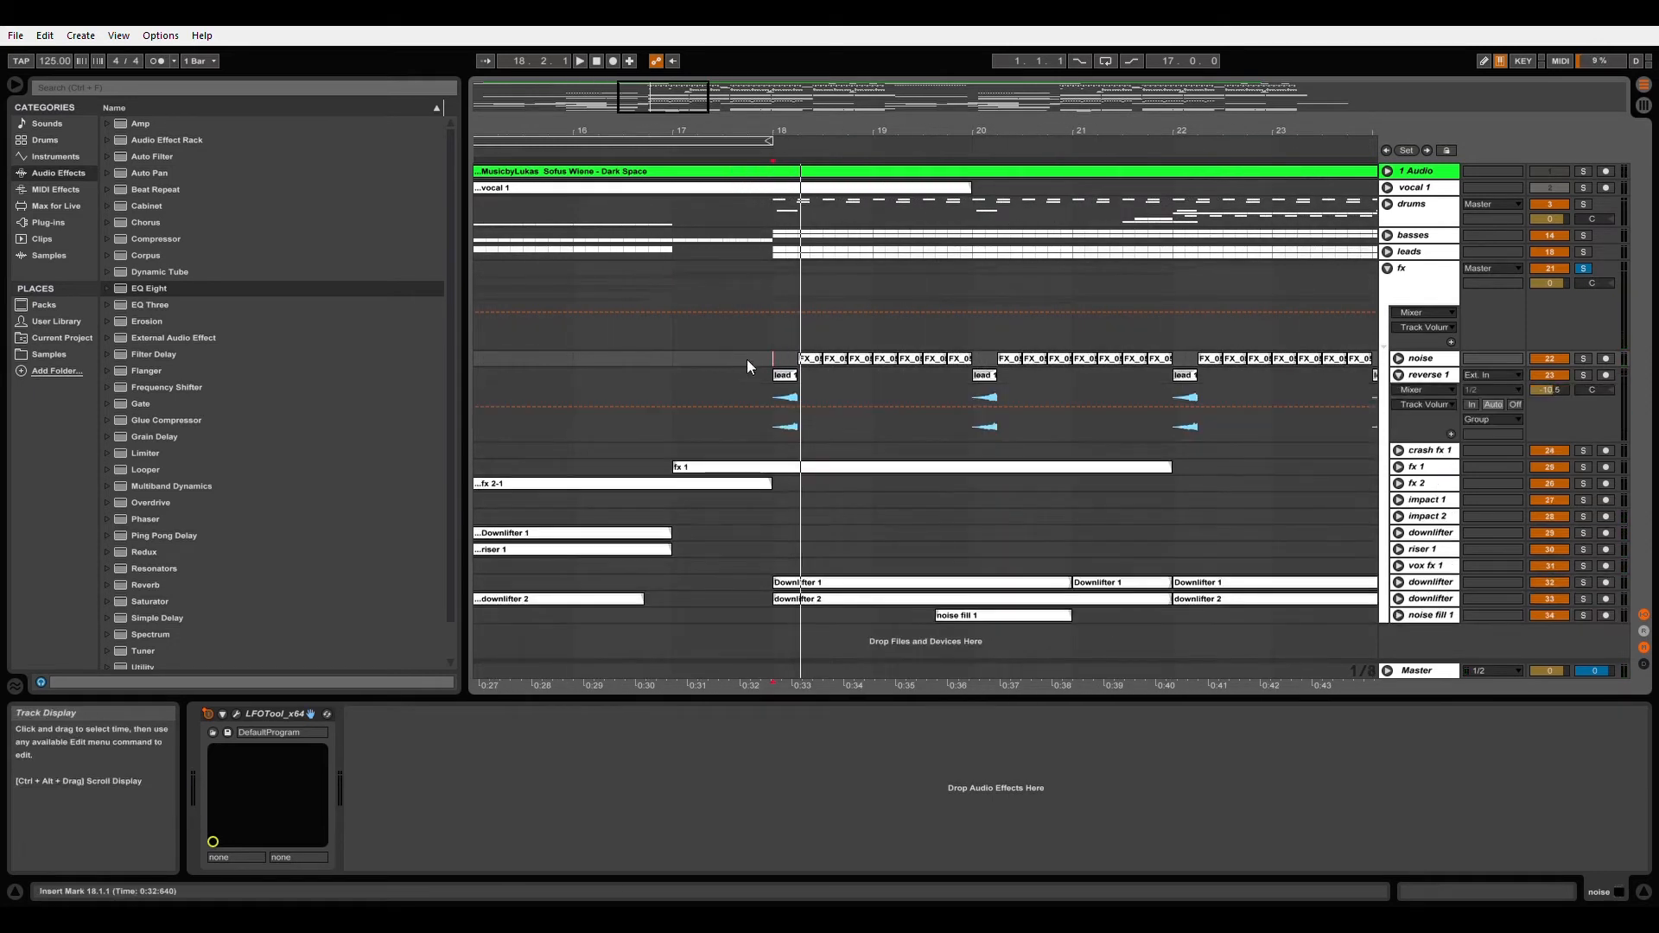
left_click(786, 375)
left_click(1584, 375)
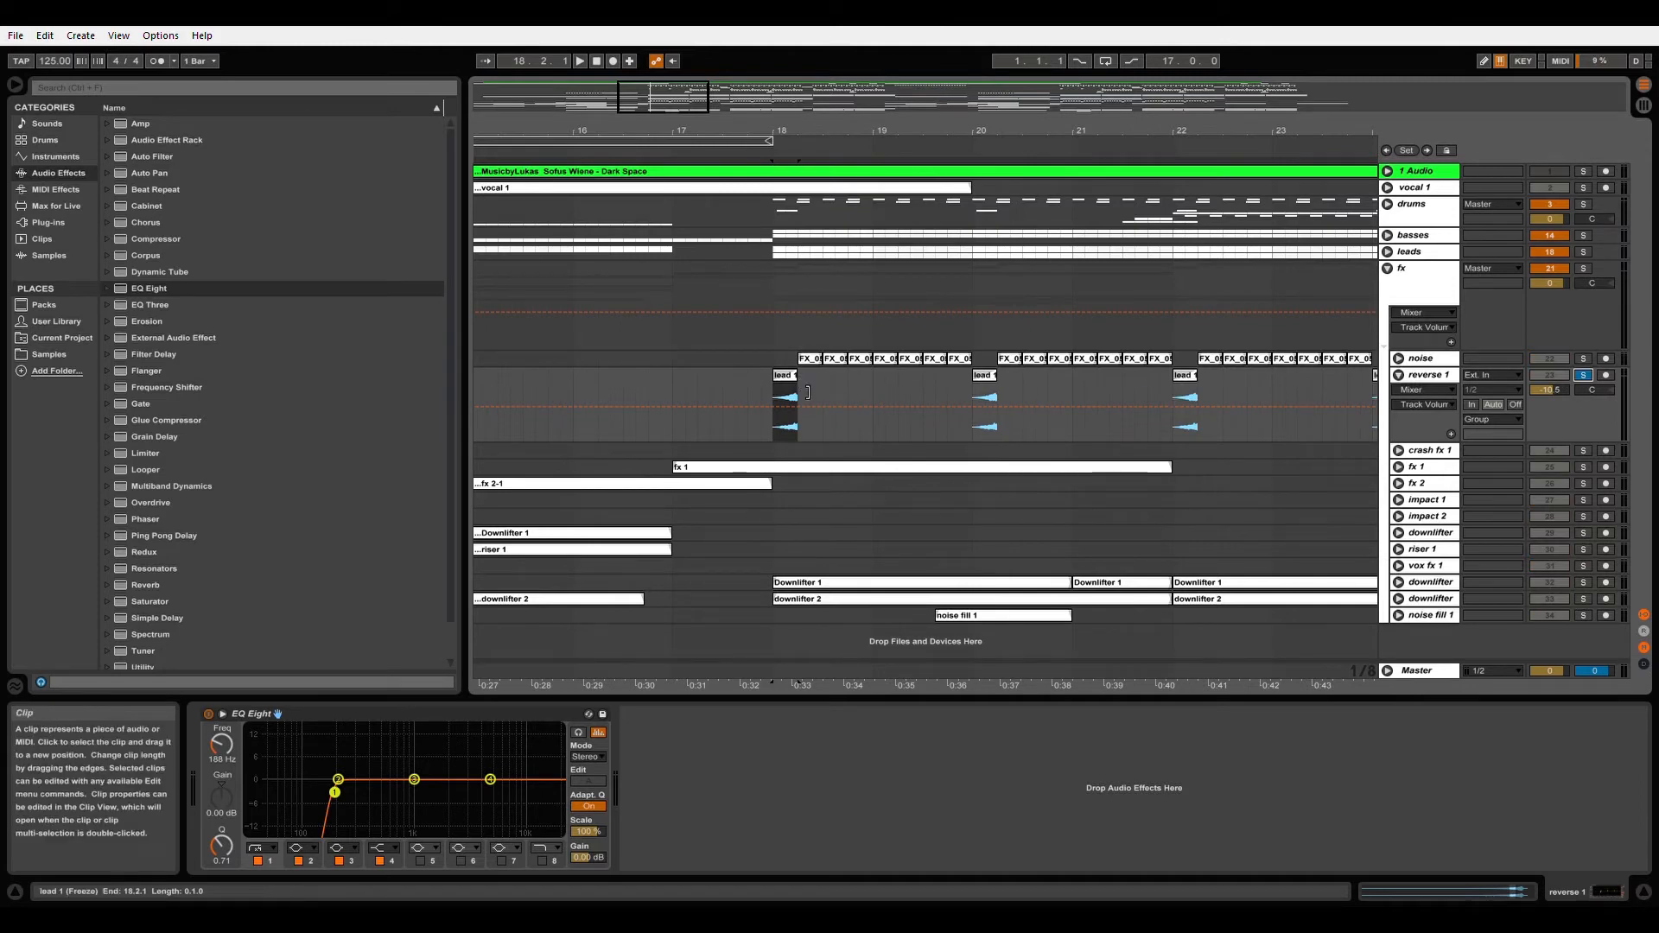
key("space")
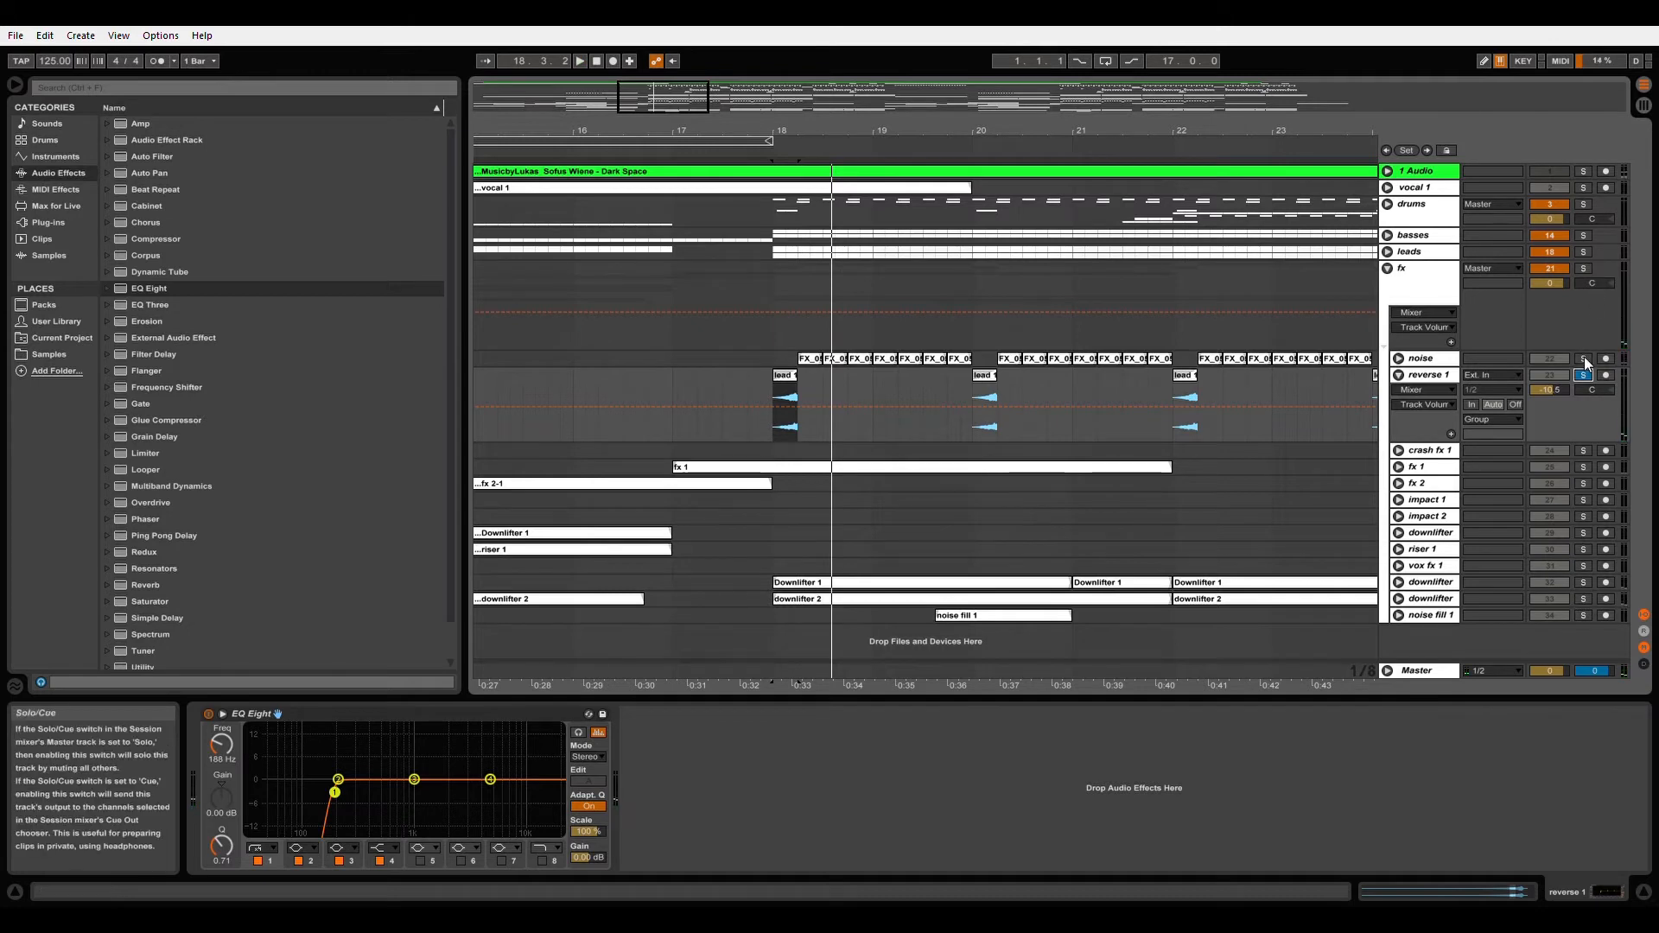
Step: Solo the noise track, play its white noise clips from bar 18 beat 2, and fold the reverse 1 track
left_click(832, 372)
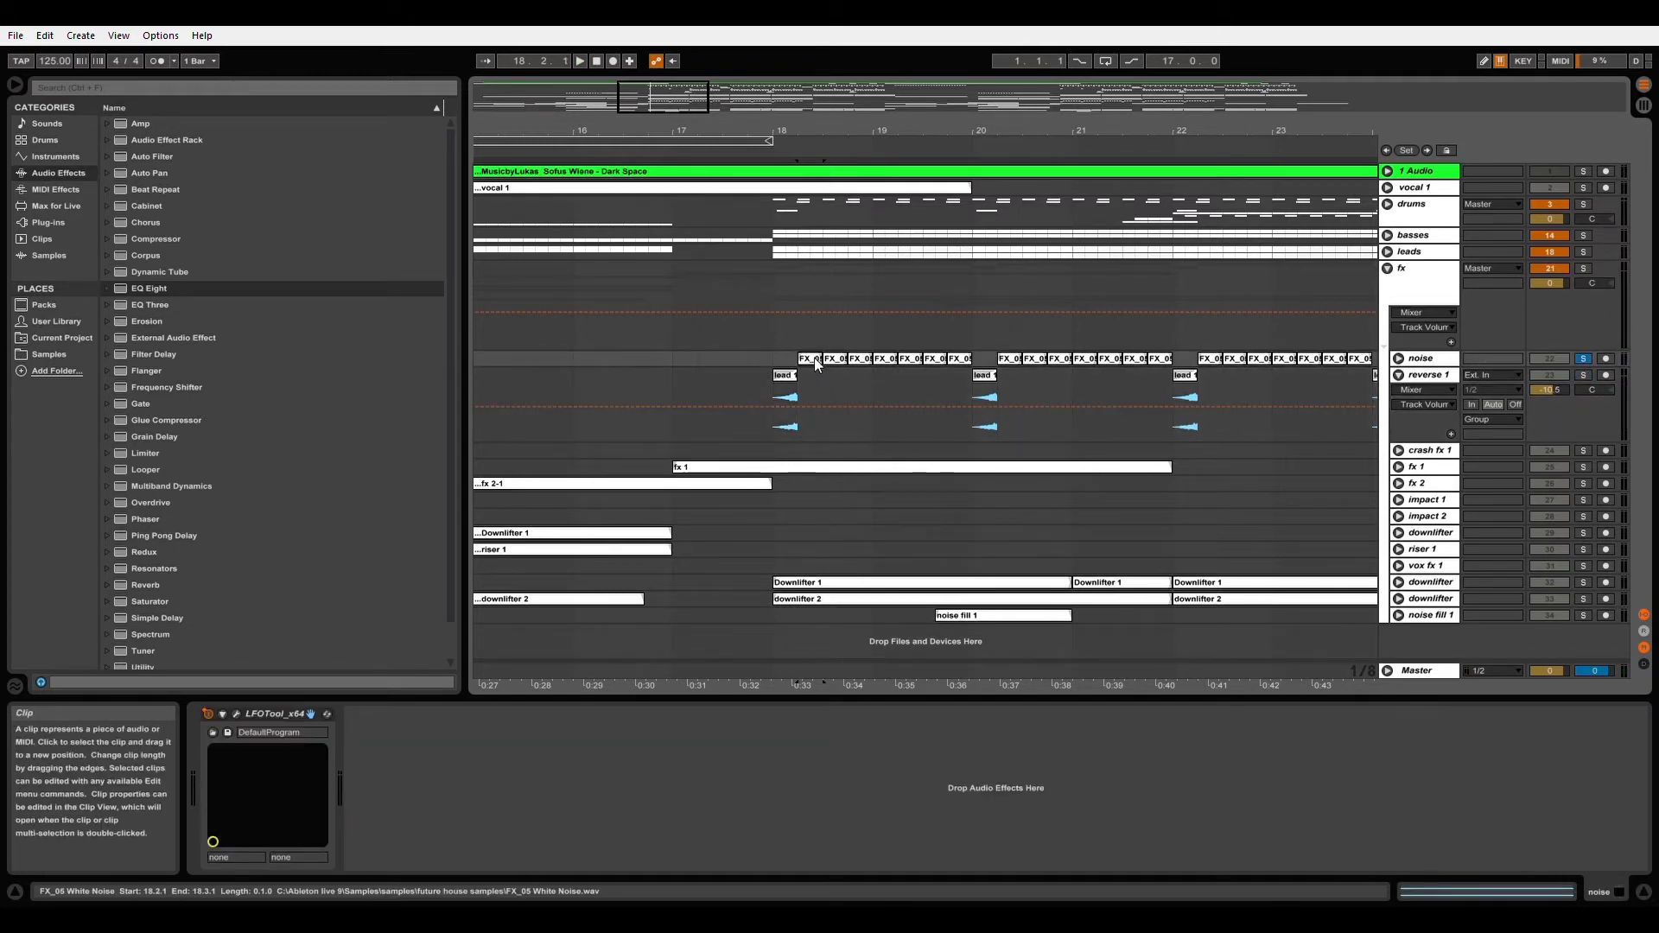
key("space")
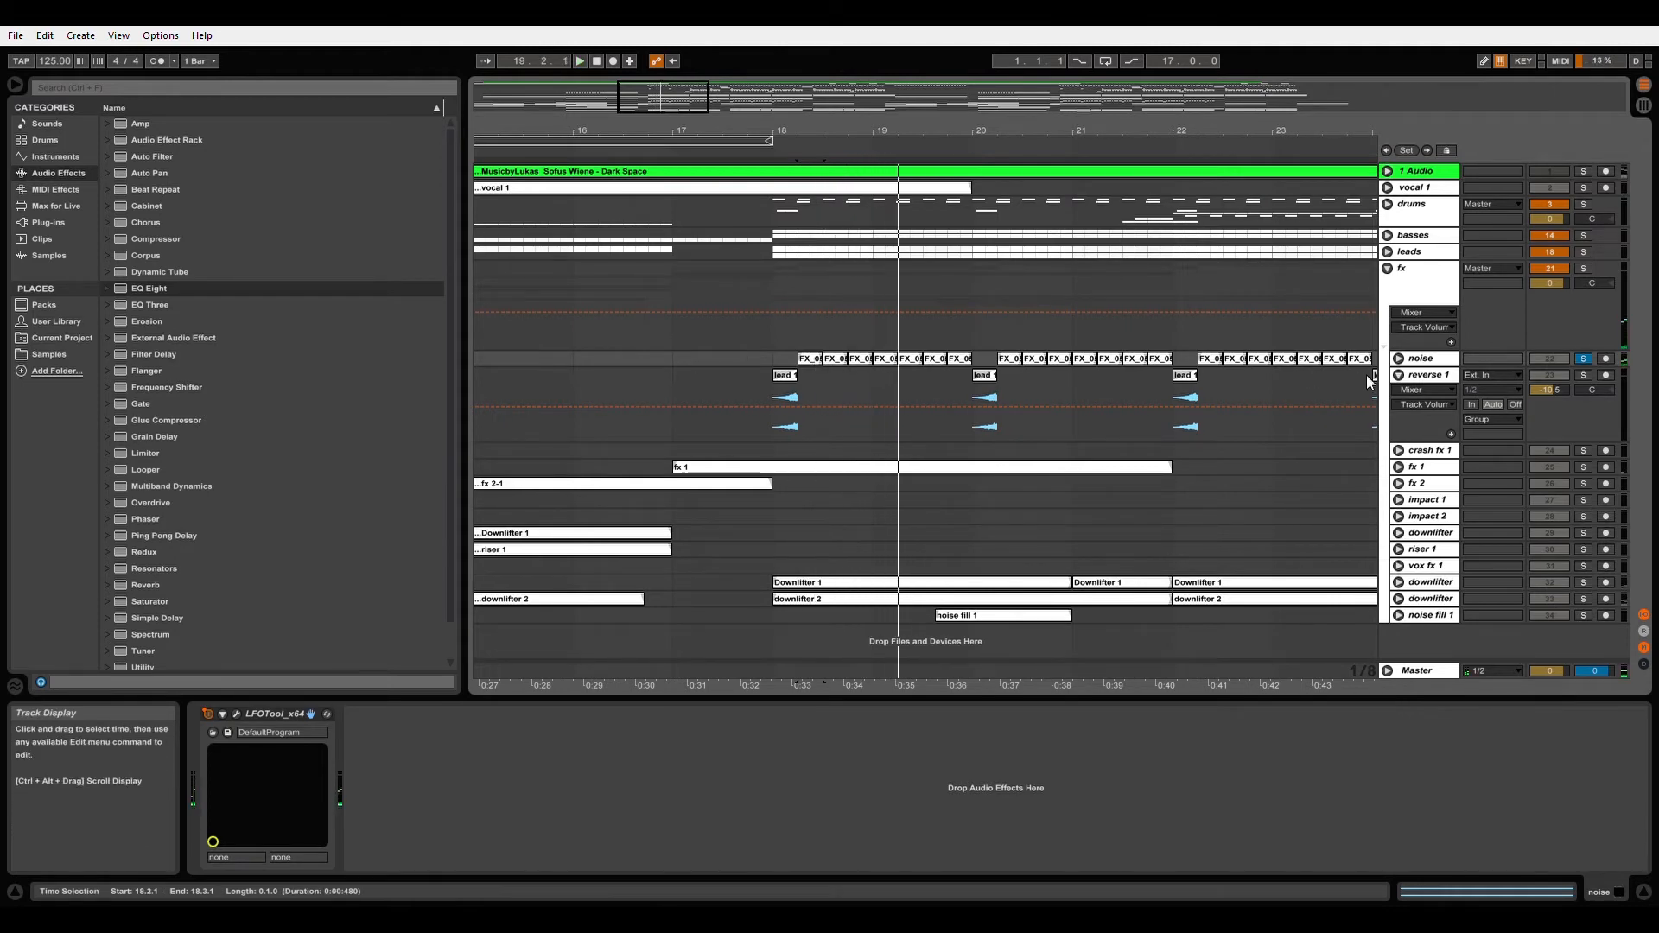
left_click(1399, 375)
Step: Unfold and solo the fx 1 track, and play its clip that starts at bar 17
left_click(1400, 393)
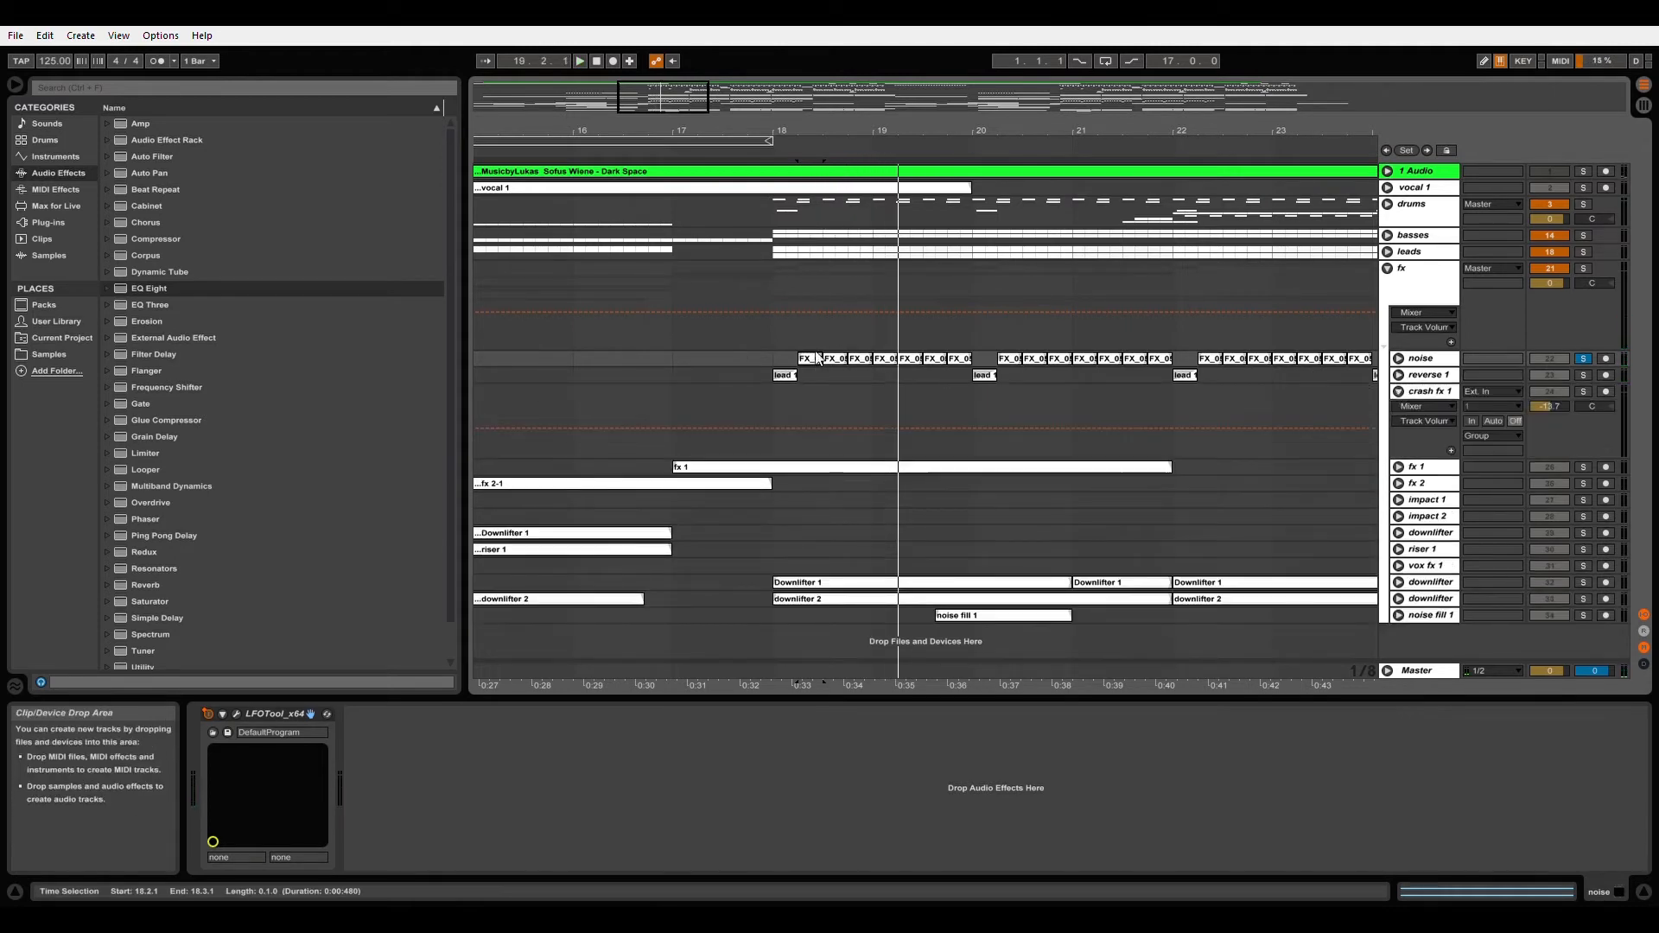
left_click(1399, 396)
left_click(1399, 408)
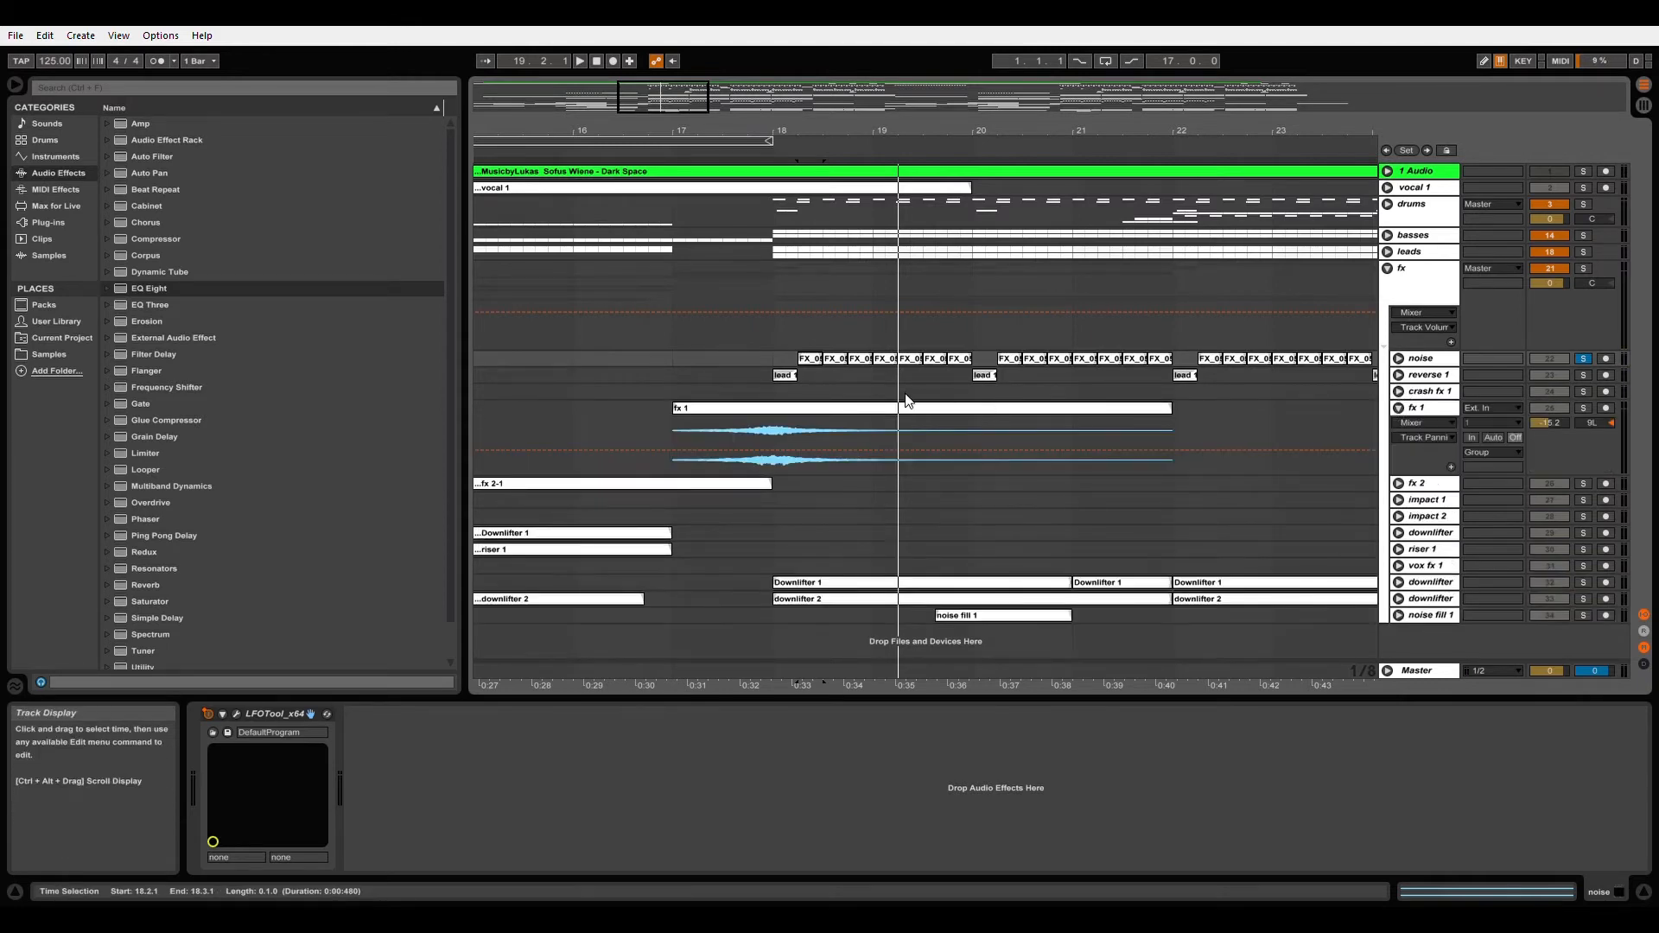
left_click(1580, 439)
left_click(1583, 408)
key("space")
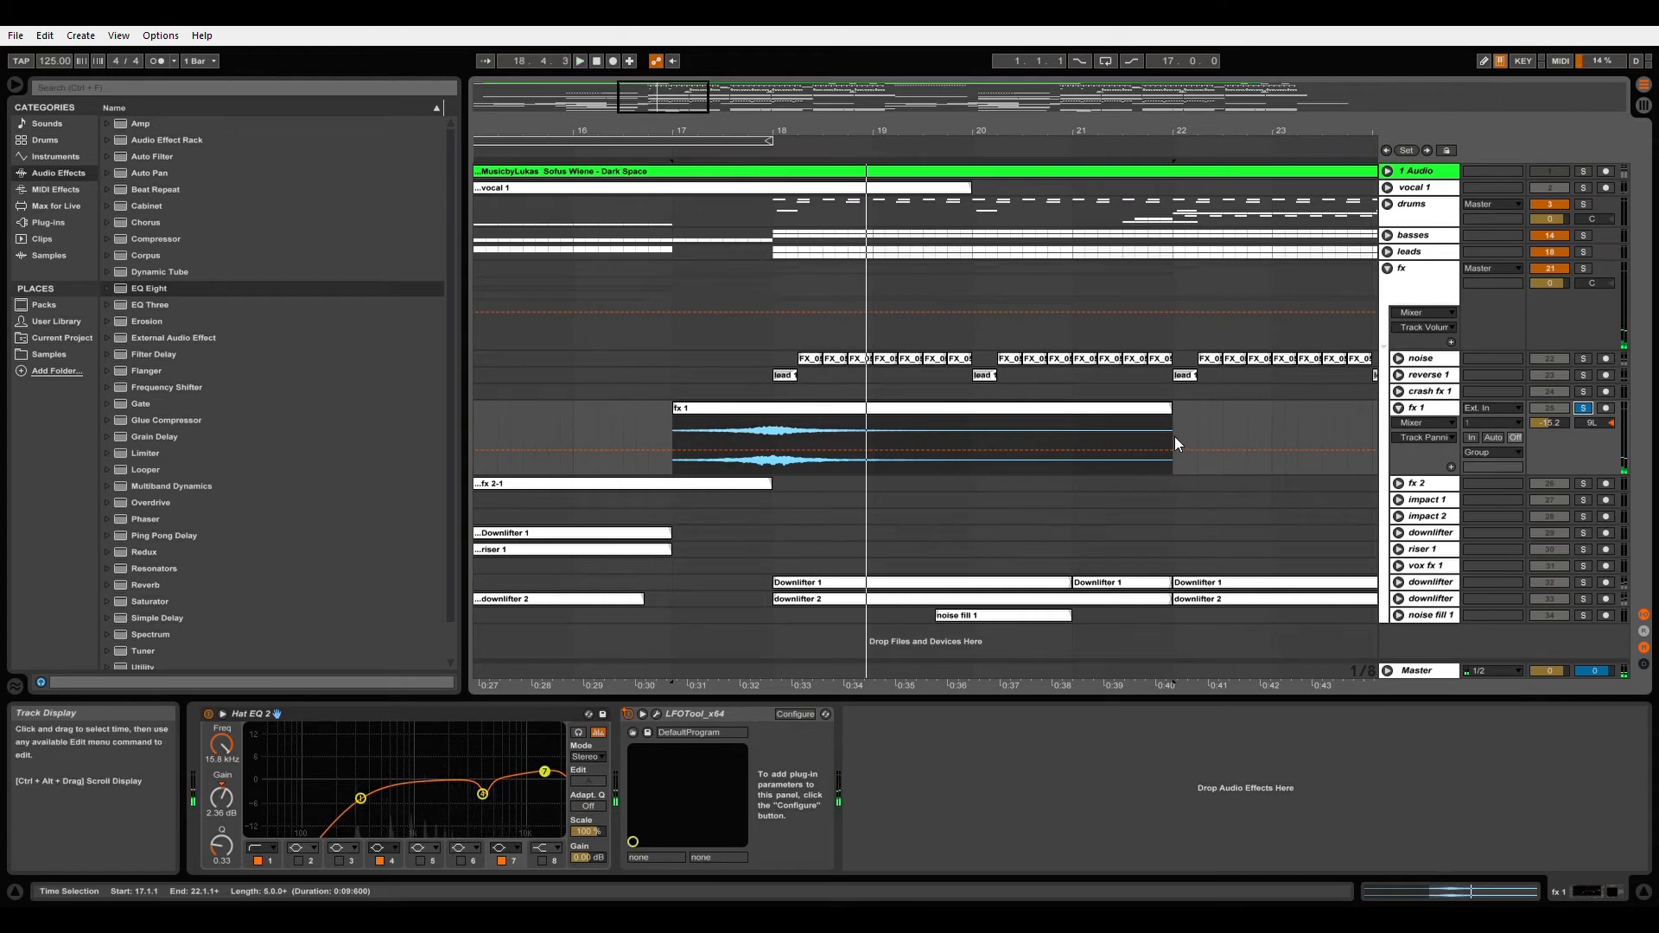
Step: Fold the fx 1 track, solo and unfold fx 2, and play its fx 2-1 clip from bar 11 to about bar 14
left_click(1398, 408)
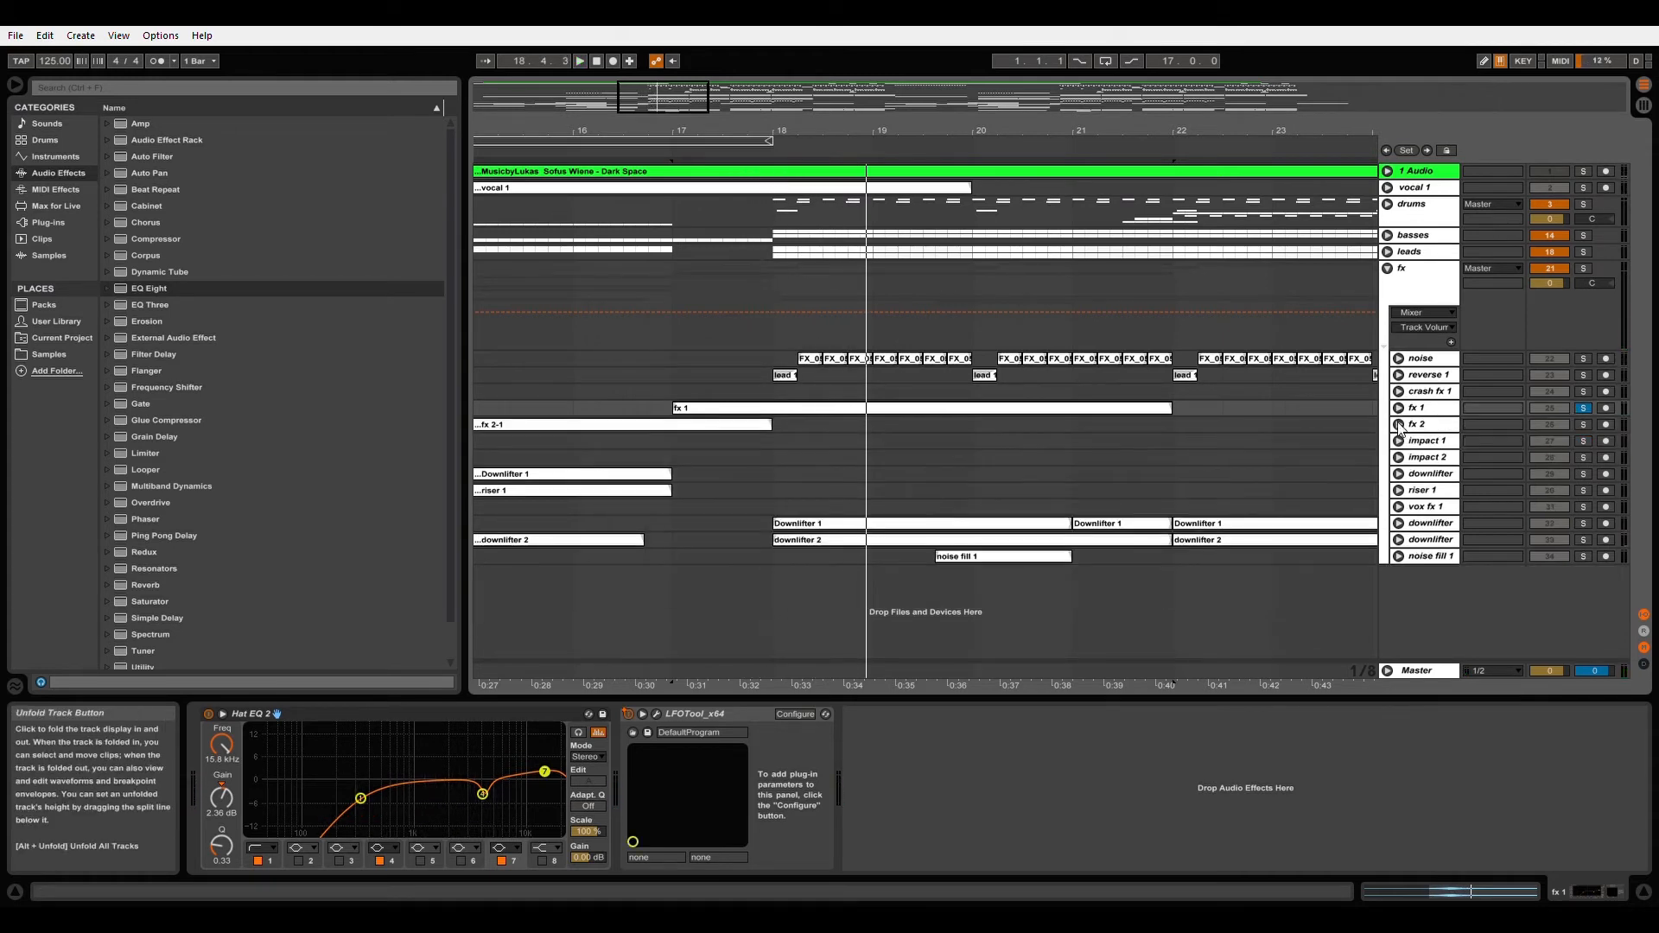
left_click(1399, 425)
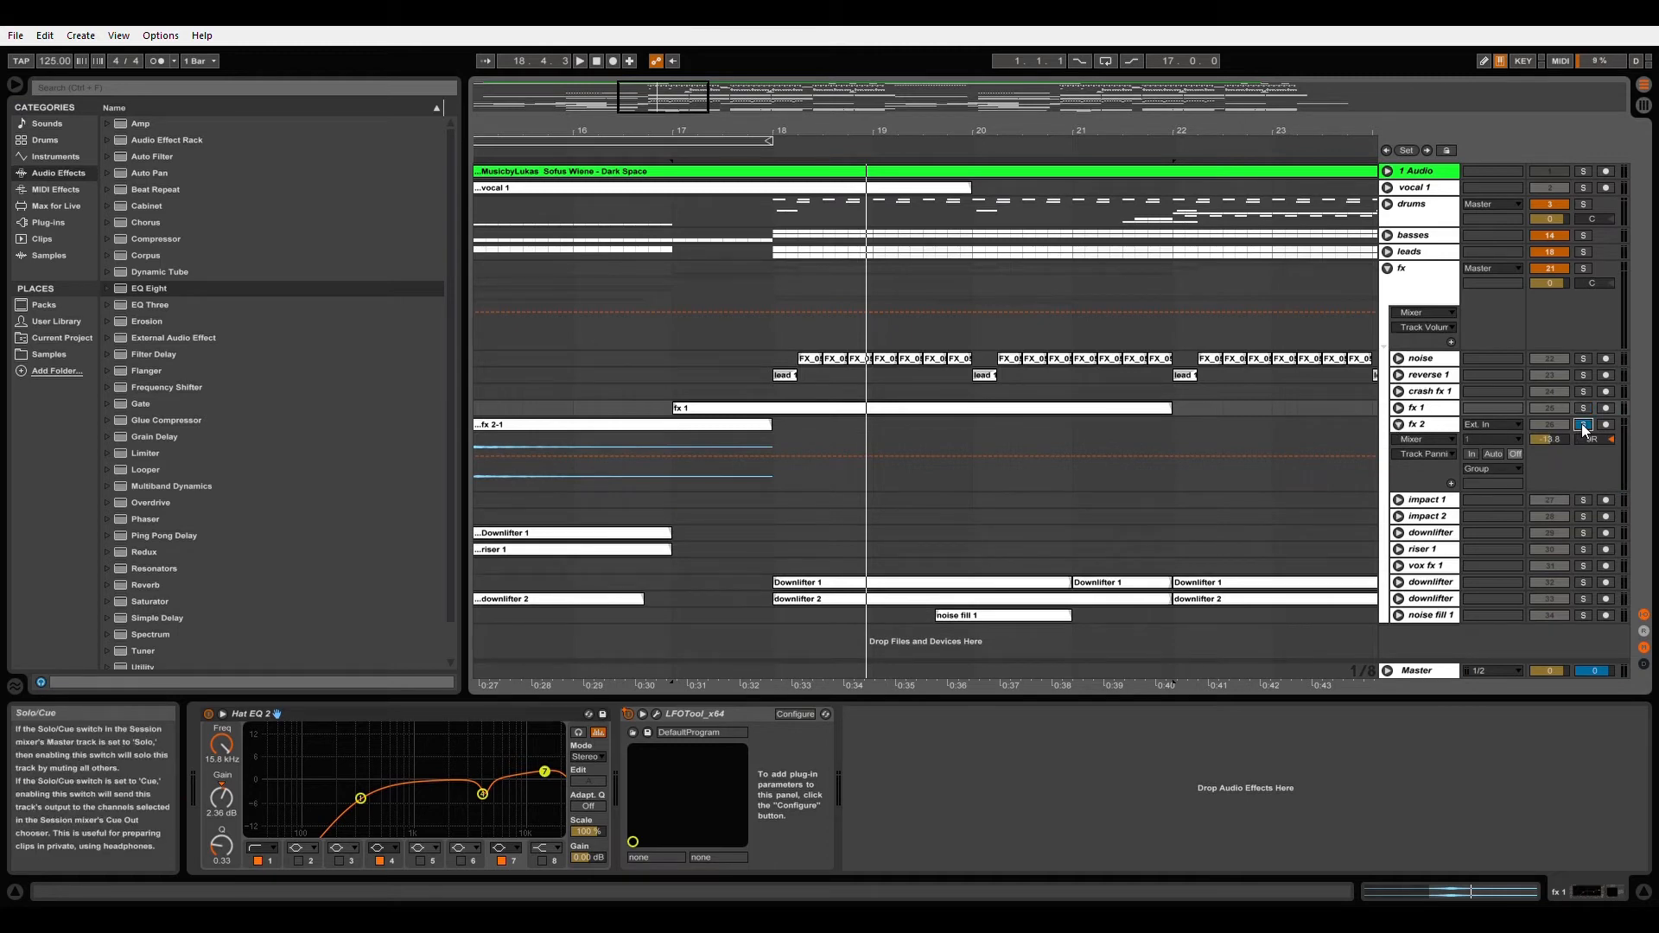
left_click_drag(932, 132, 931, 80)
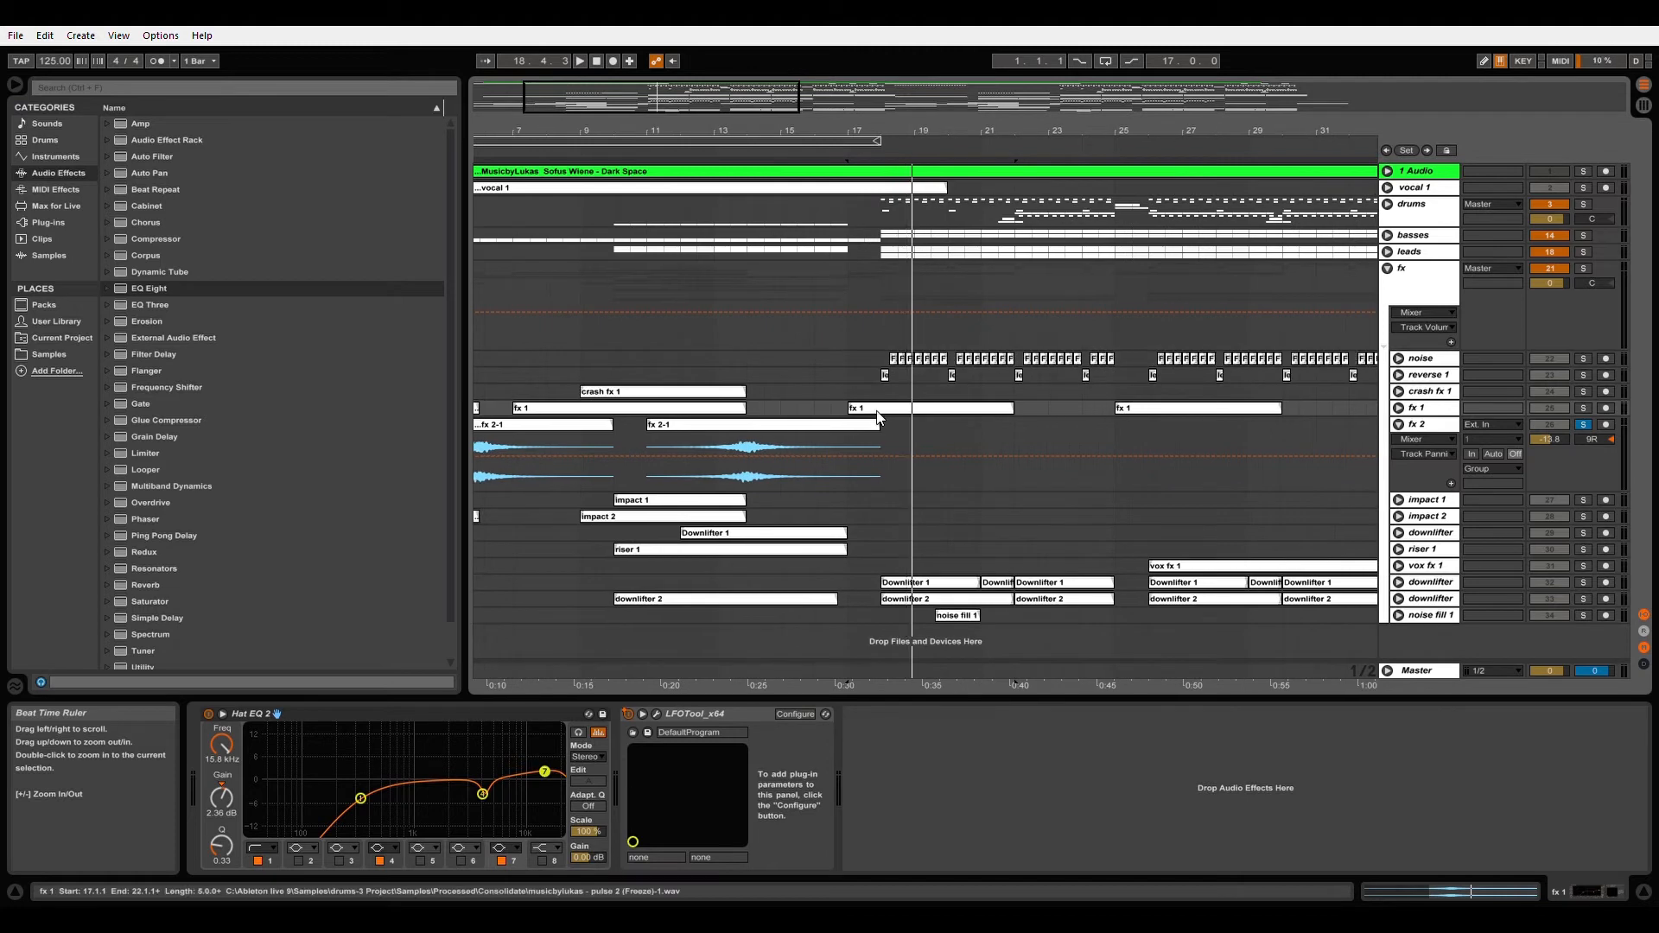
left_click(780, 427)
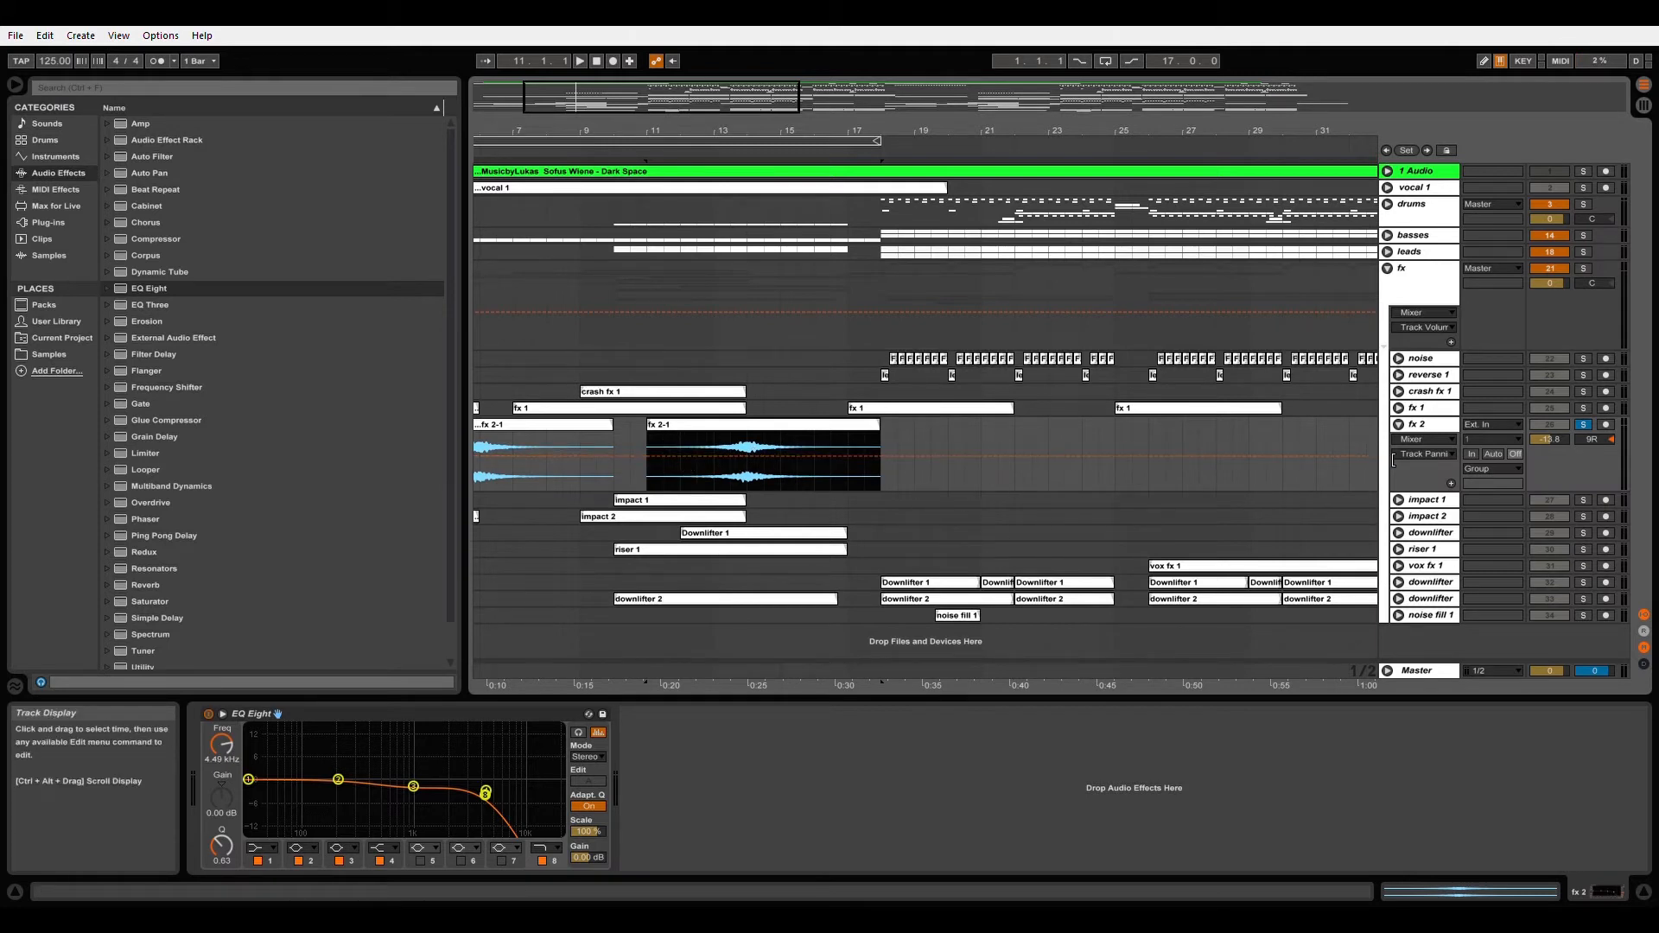
left_click(1399, 424)
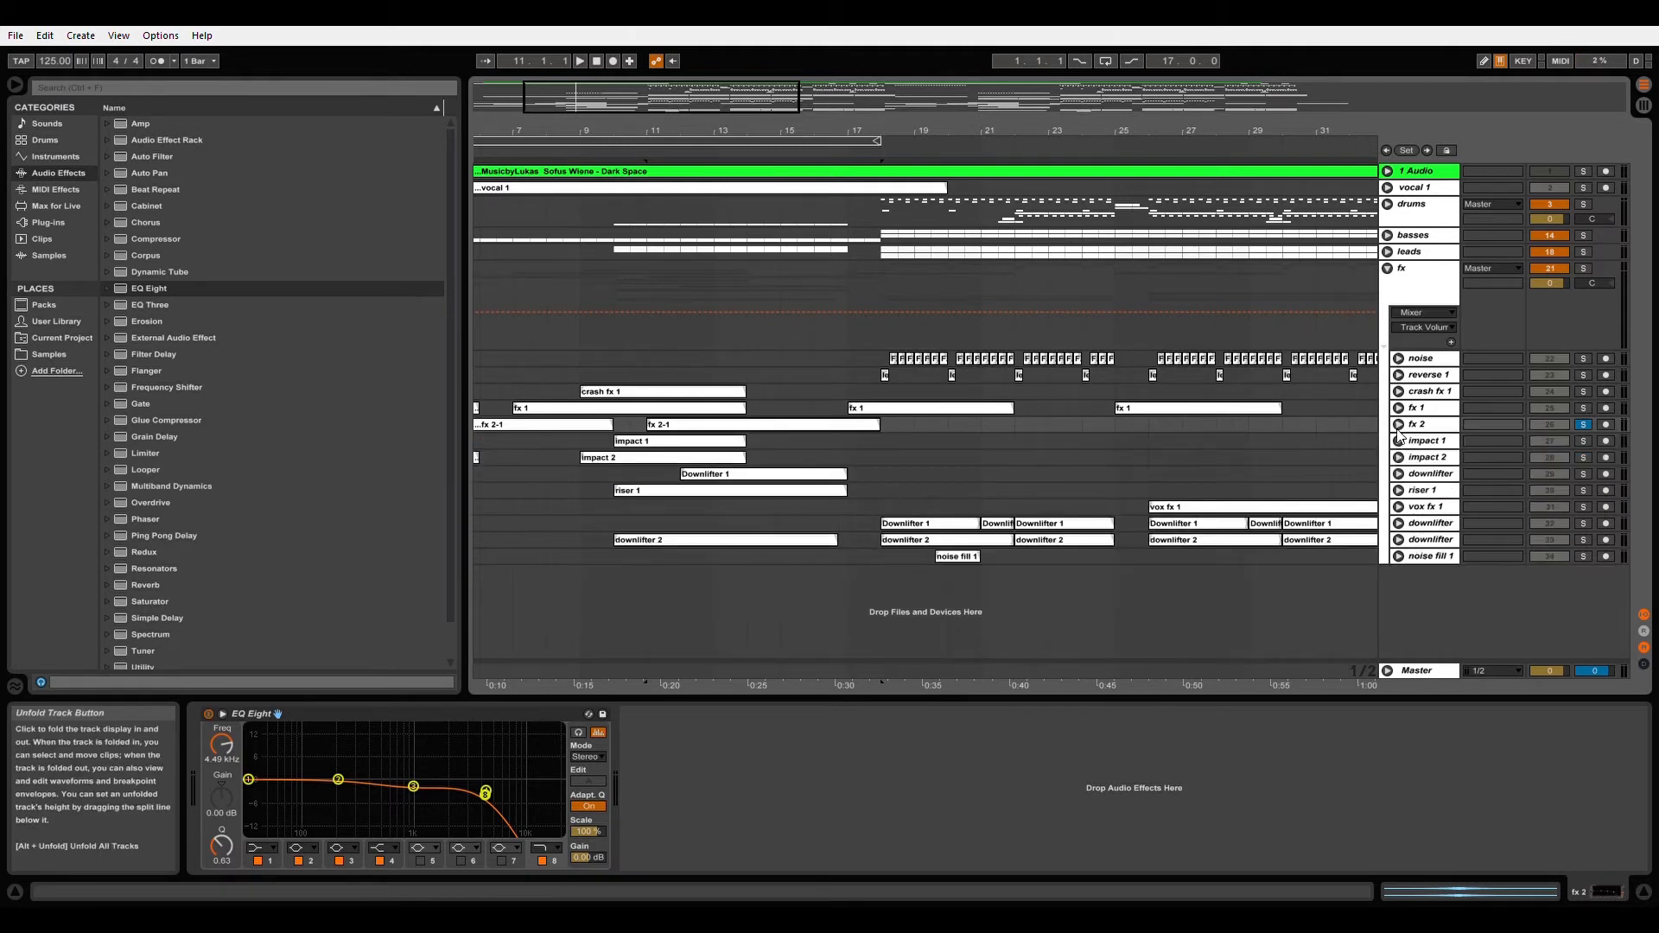
key("space")
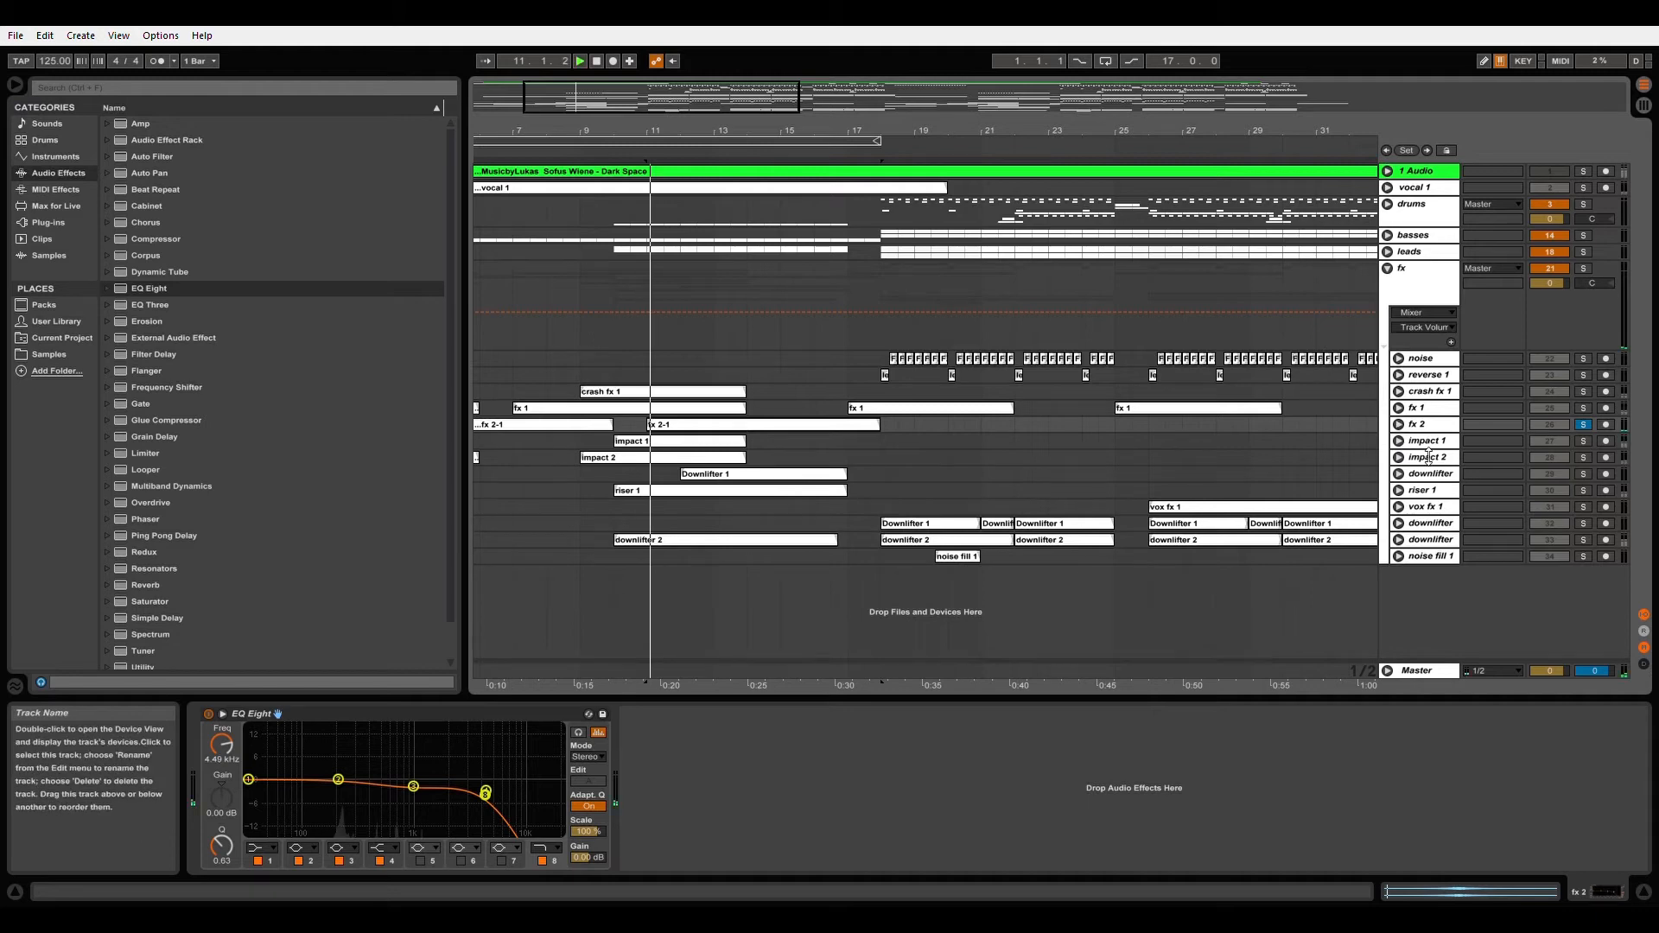
left_click(1399, 426)
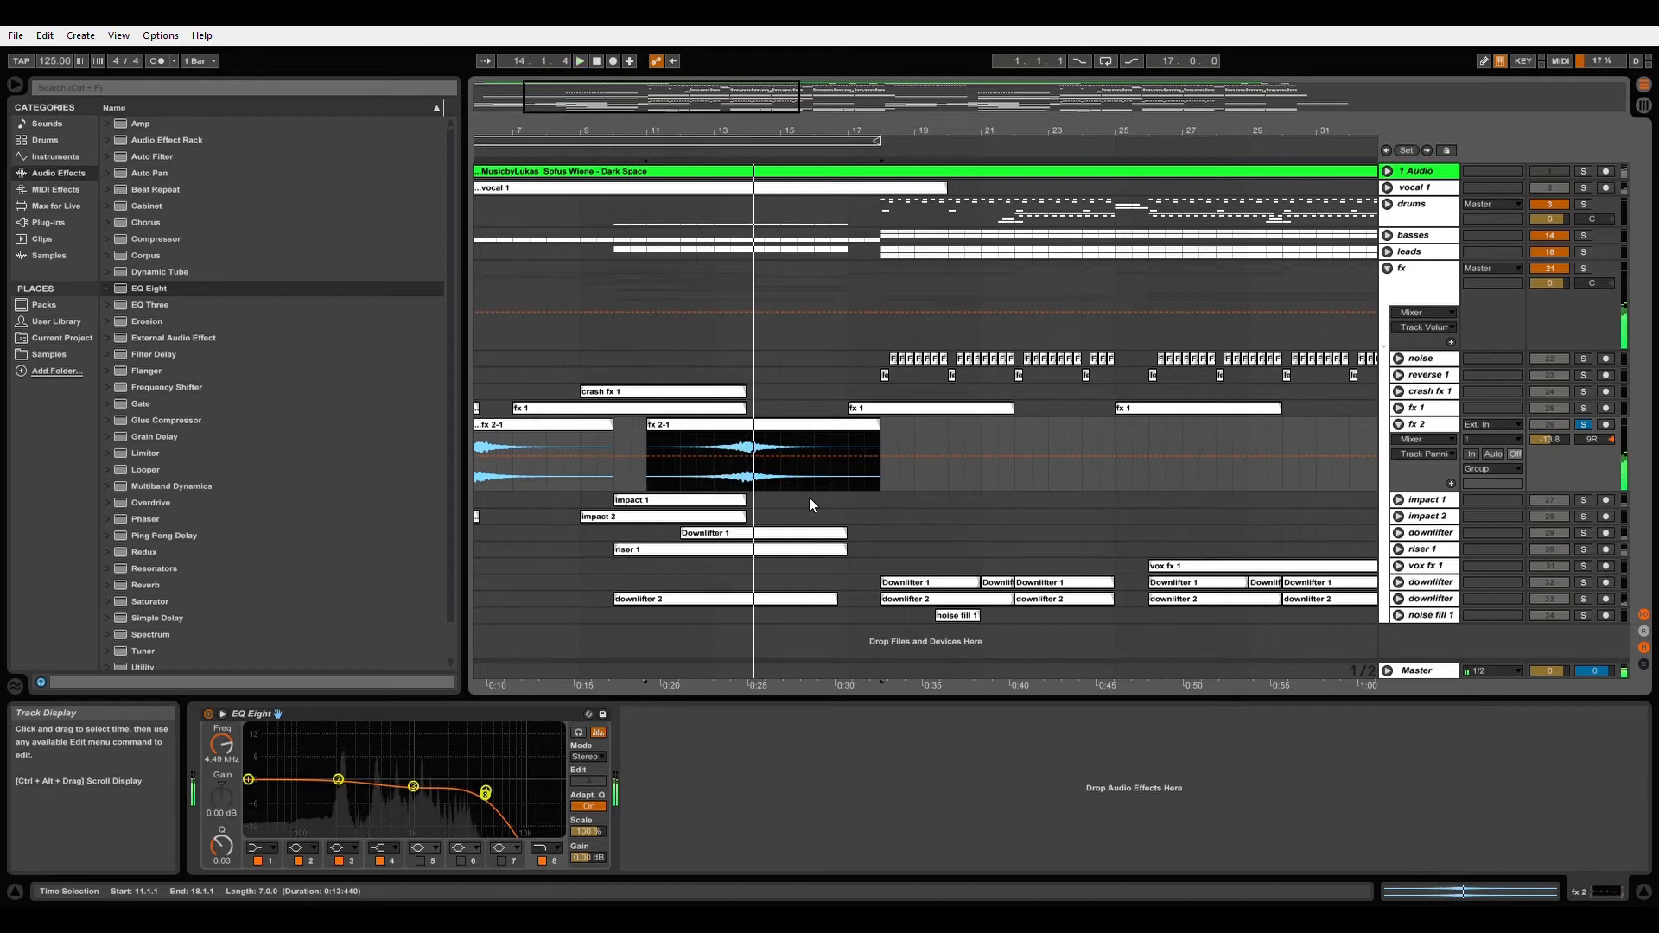
Step: Unfold and solo the first downlifter track, and play the end of its Downlifter 1 clip from bar 16
left_click(1402, 533)
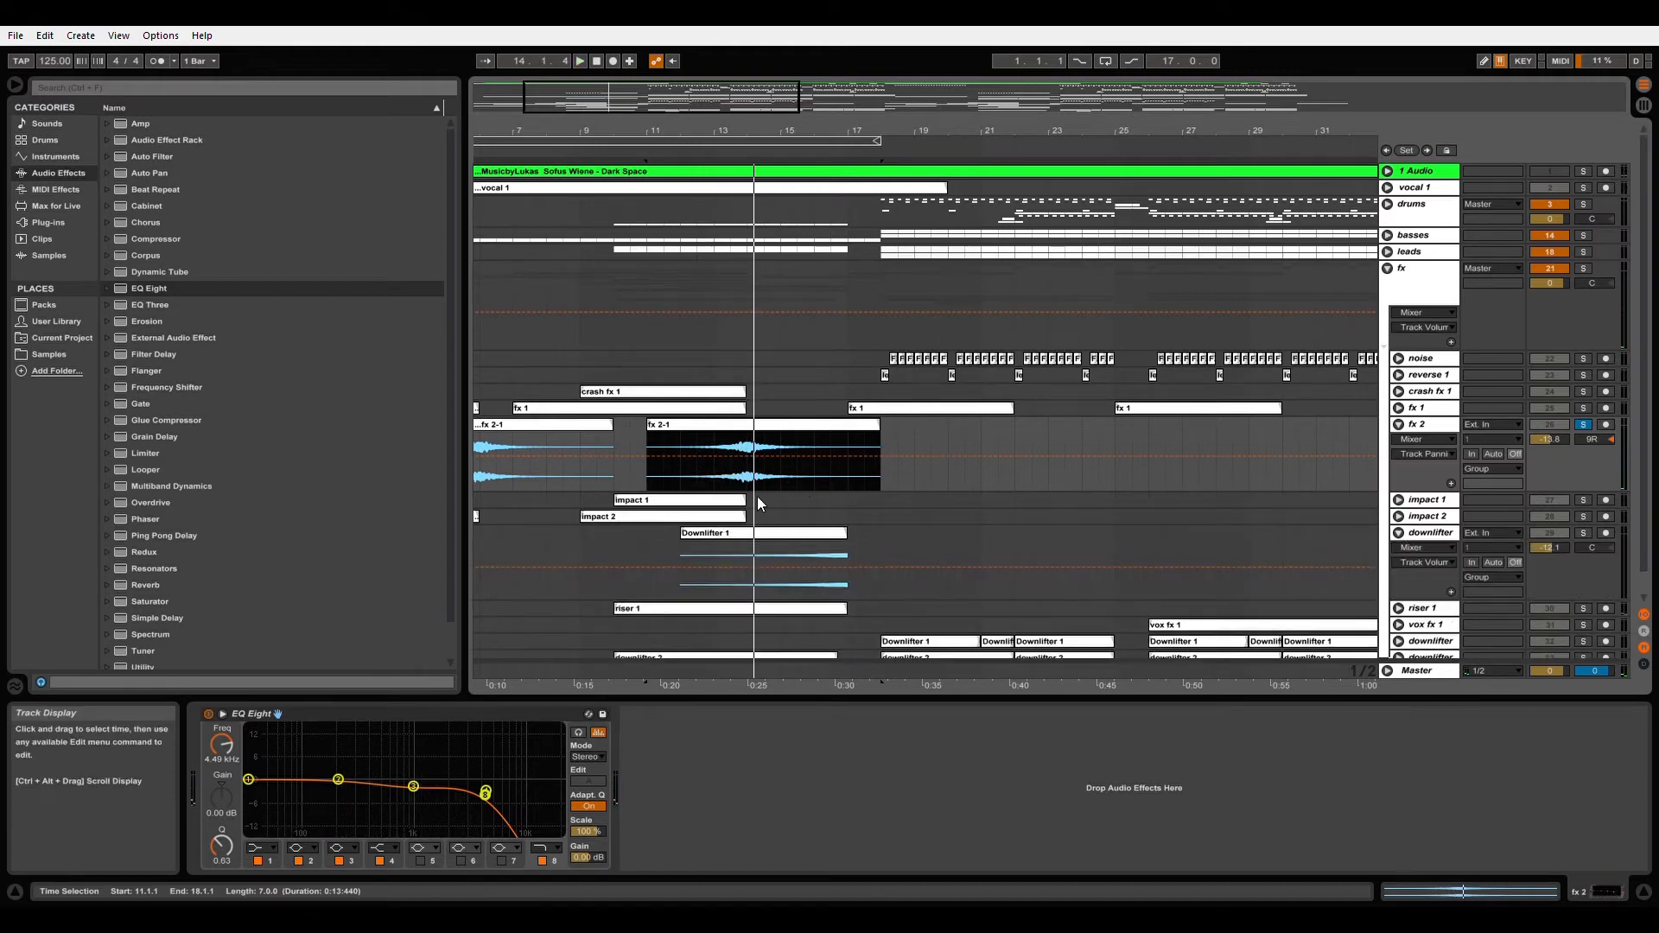
left_click(1589, 538)
key("space")
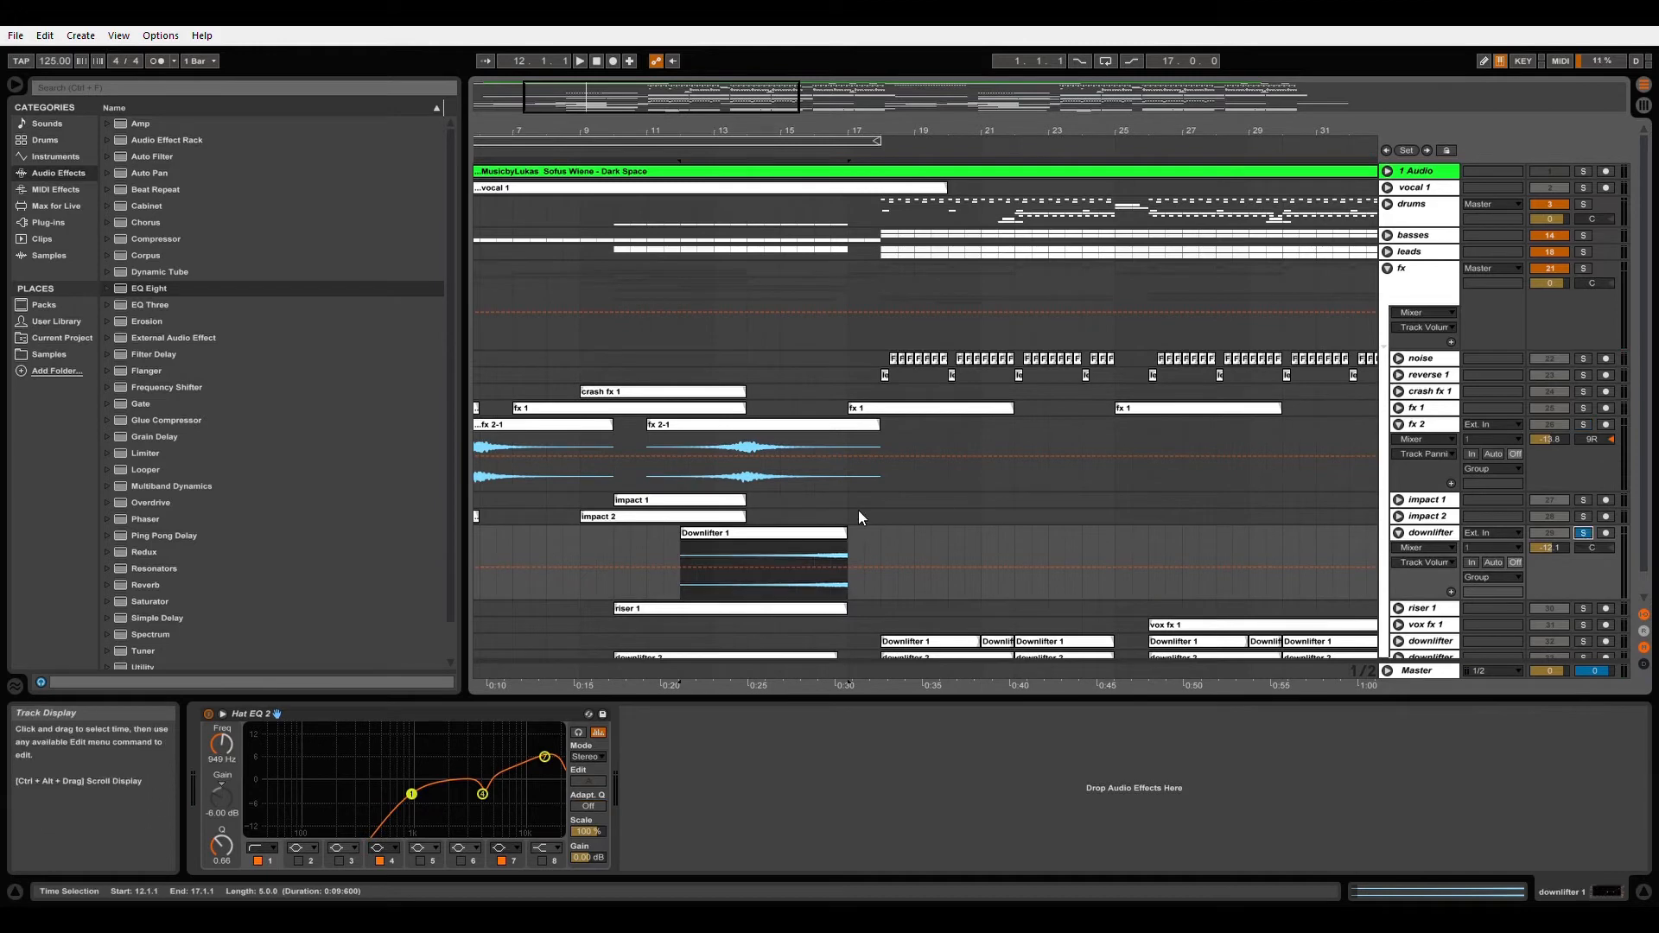
left_click(812, 585)
key("space")
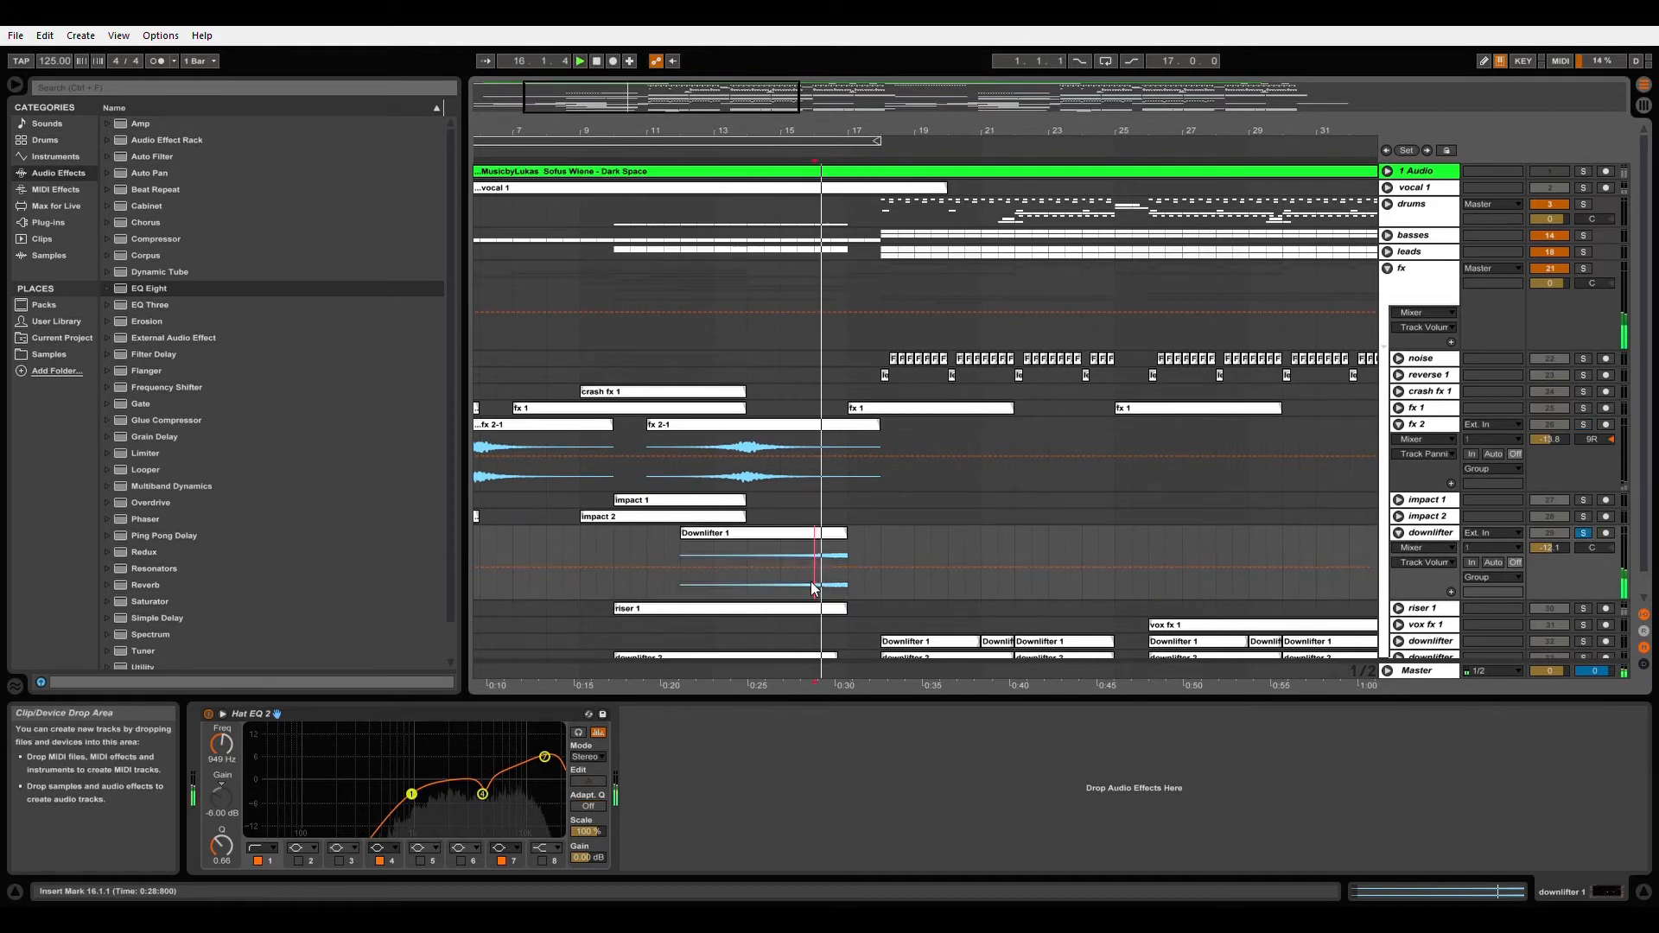
key("space")
Step: Unfold and solo the impact 1 track, and briefly play its clip from bar 10
left_click(1398, 500)
left_click(707, 500)
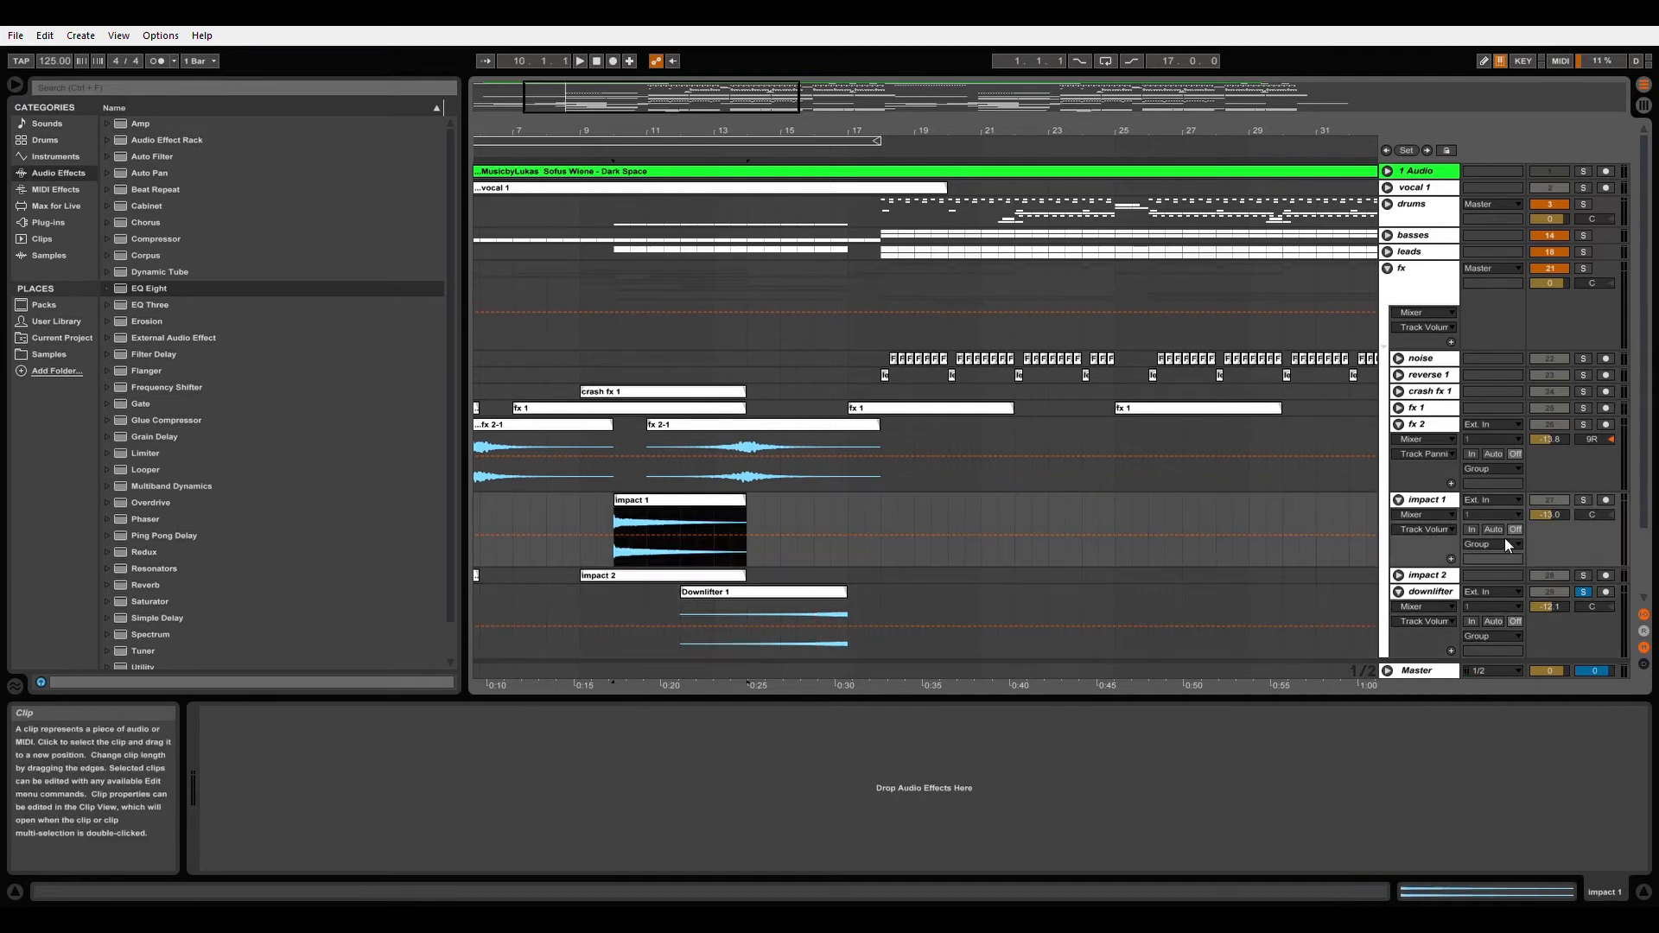
left_click(1583, 500)
key("space")
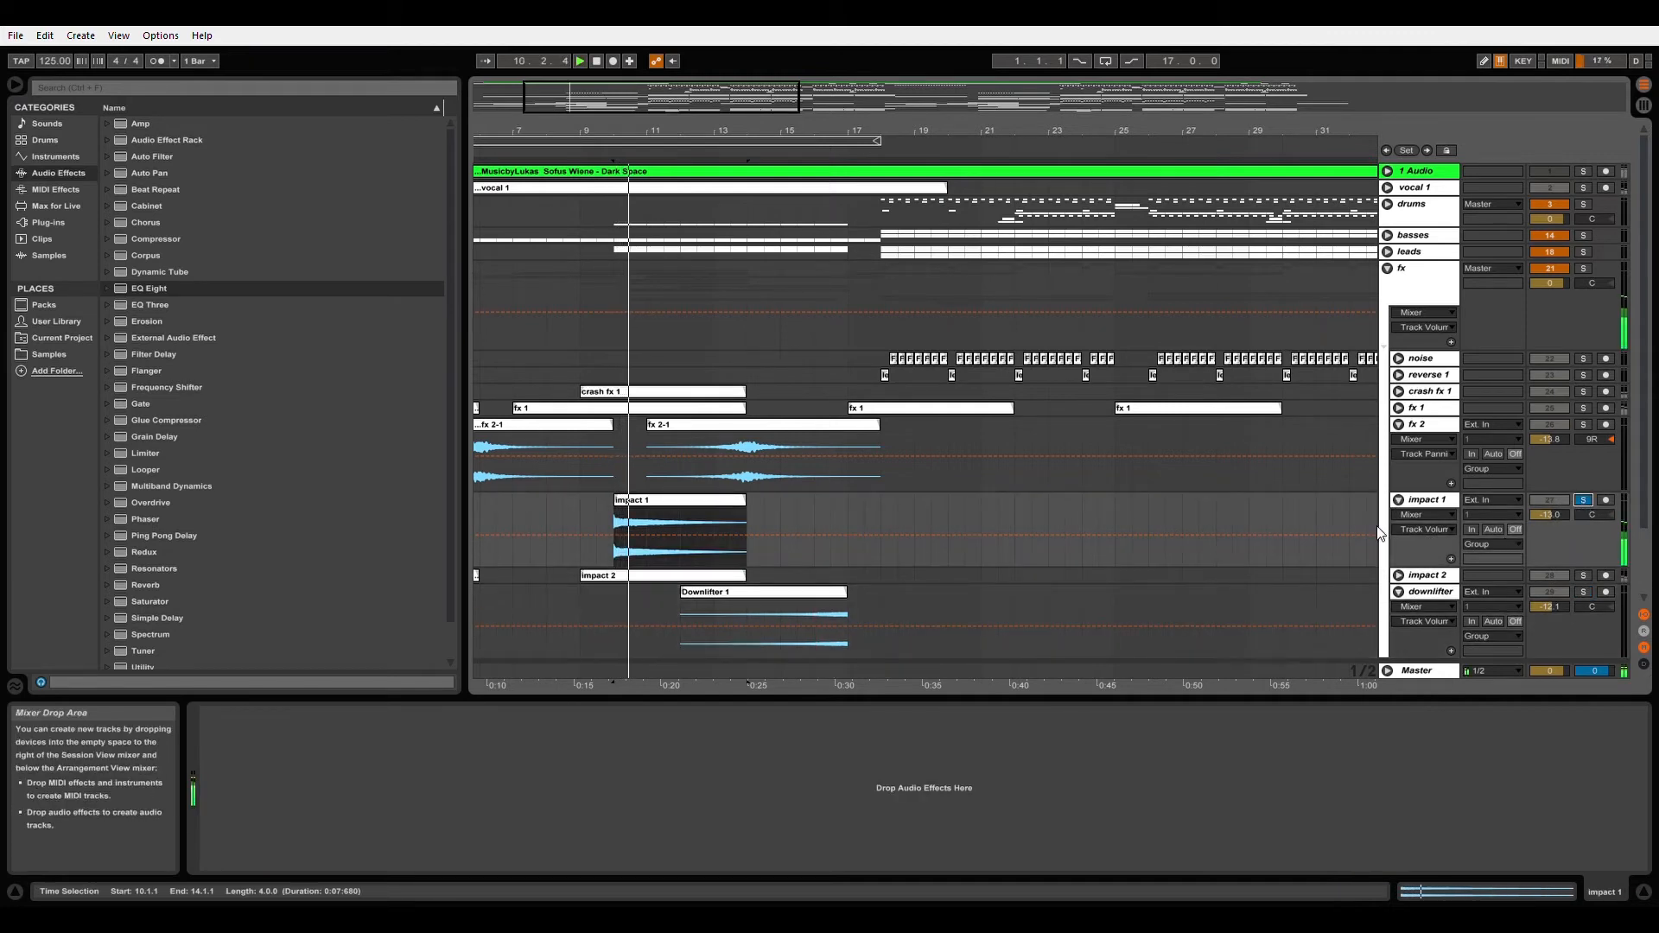
Step: Unfold and solo the crash fx 1 track, and play its clip from bar 9
left_click(1400, 393)
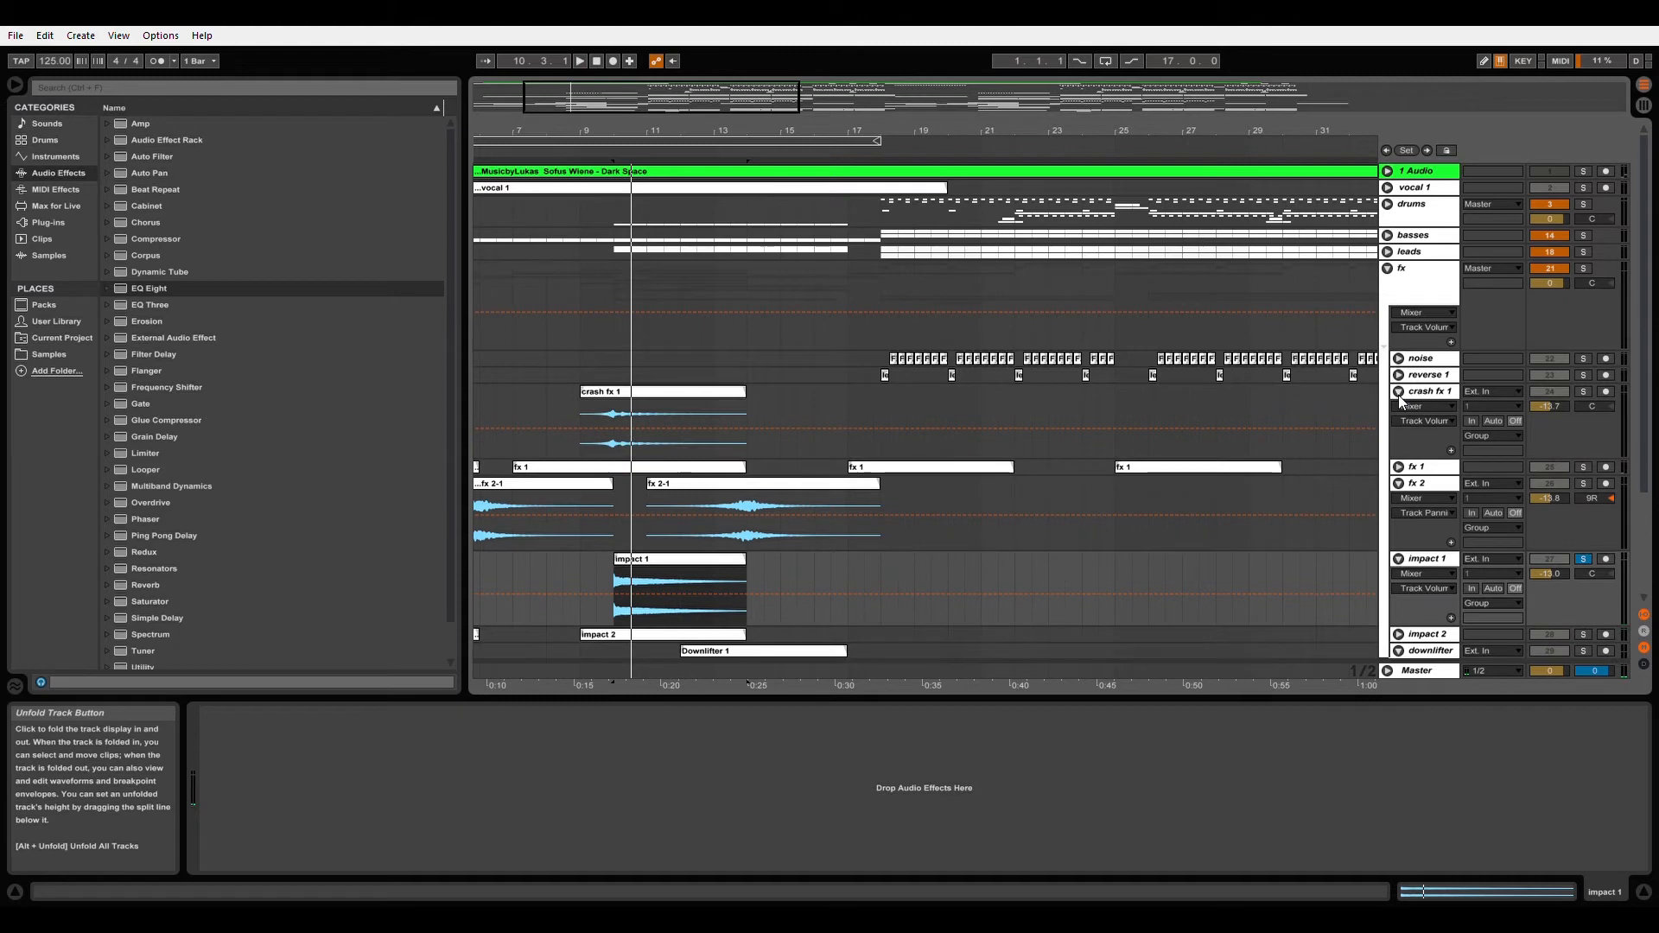
left_click(683, 414)
key("space")
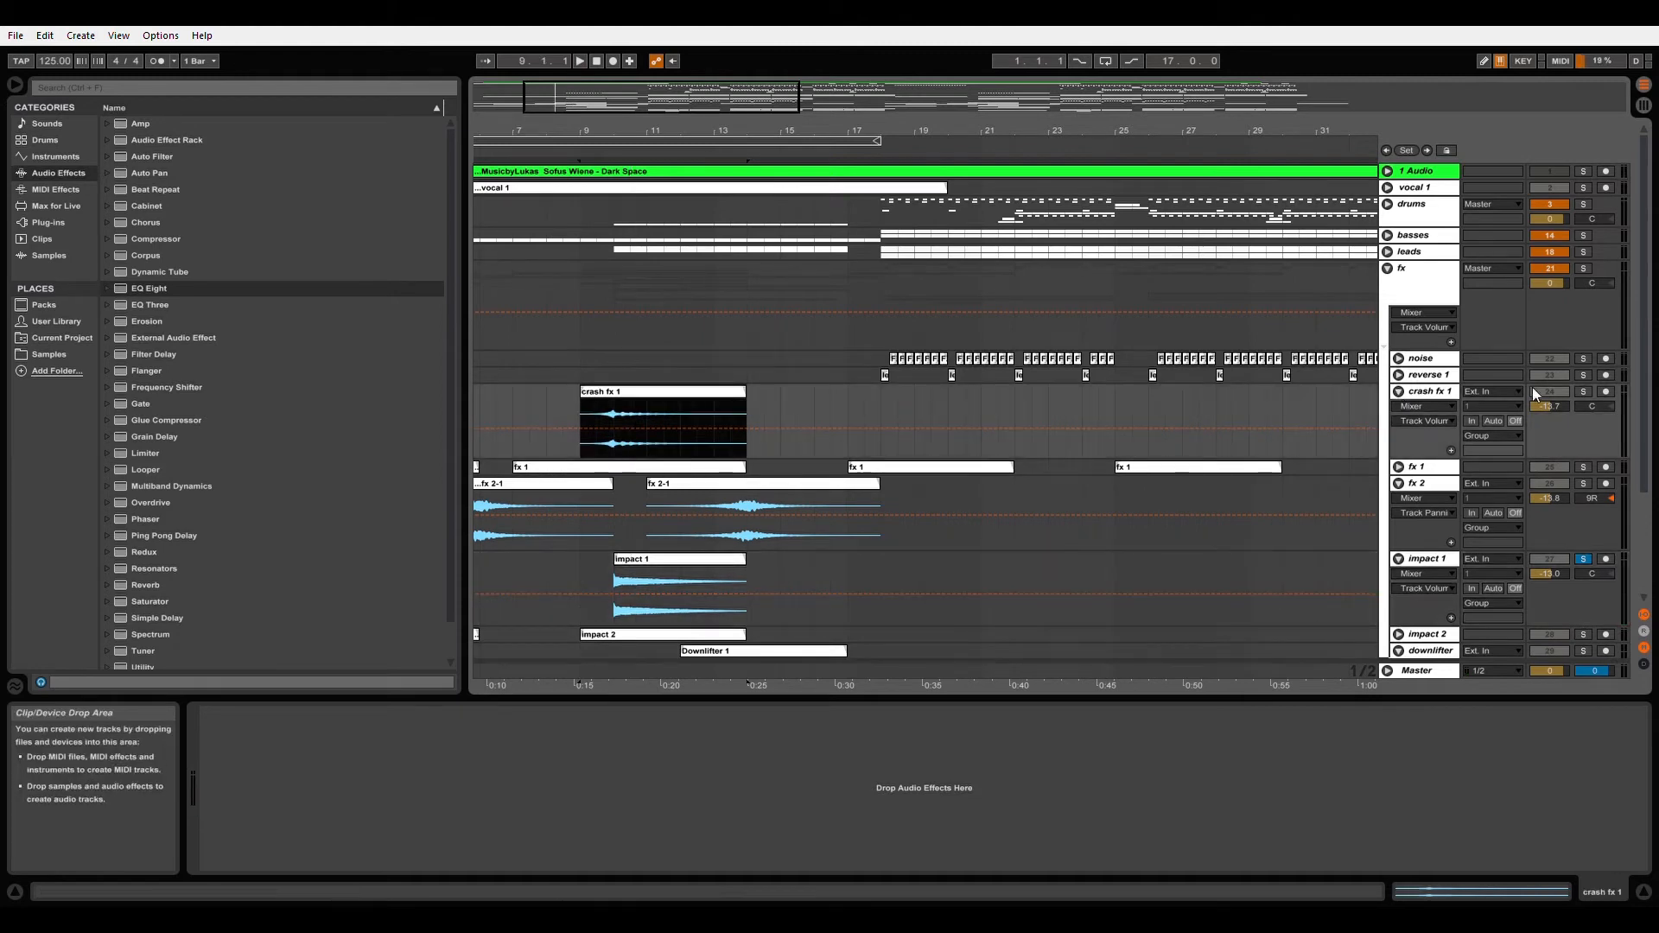
left_click(1584, 392)
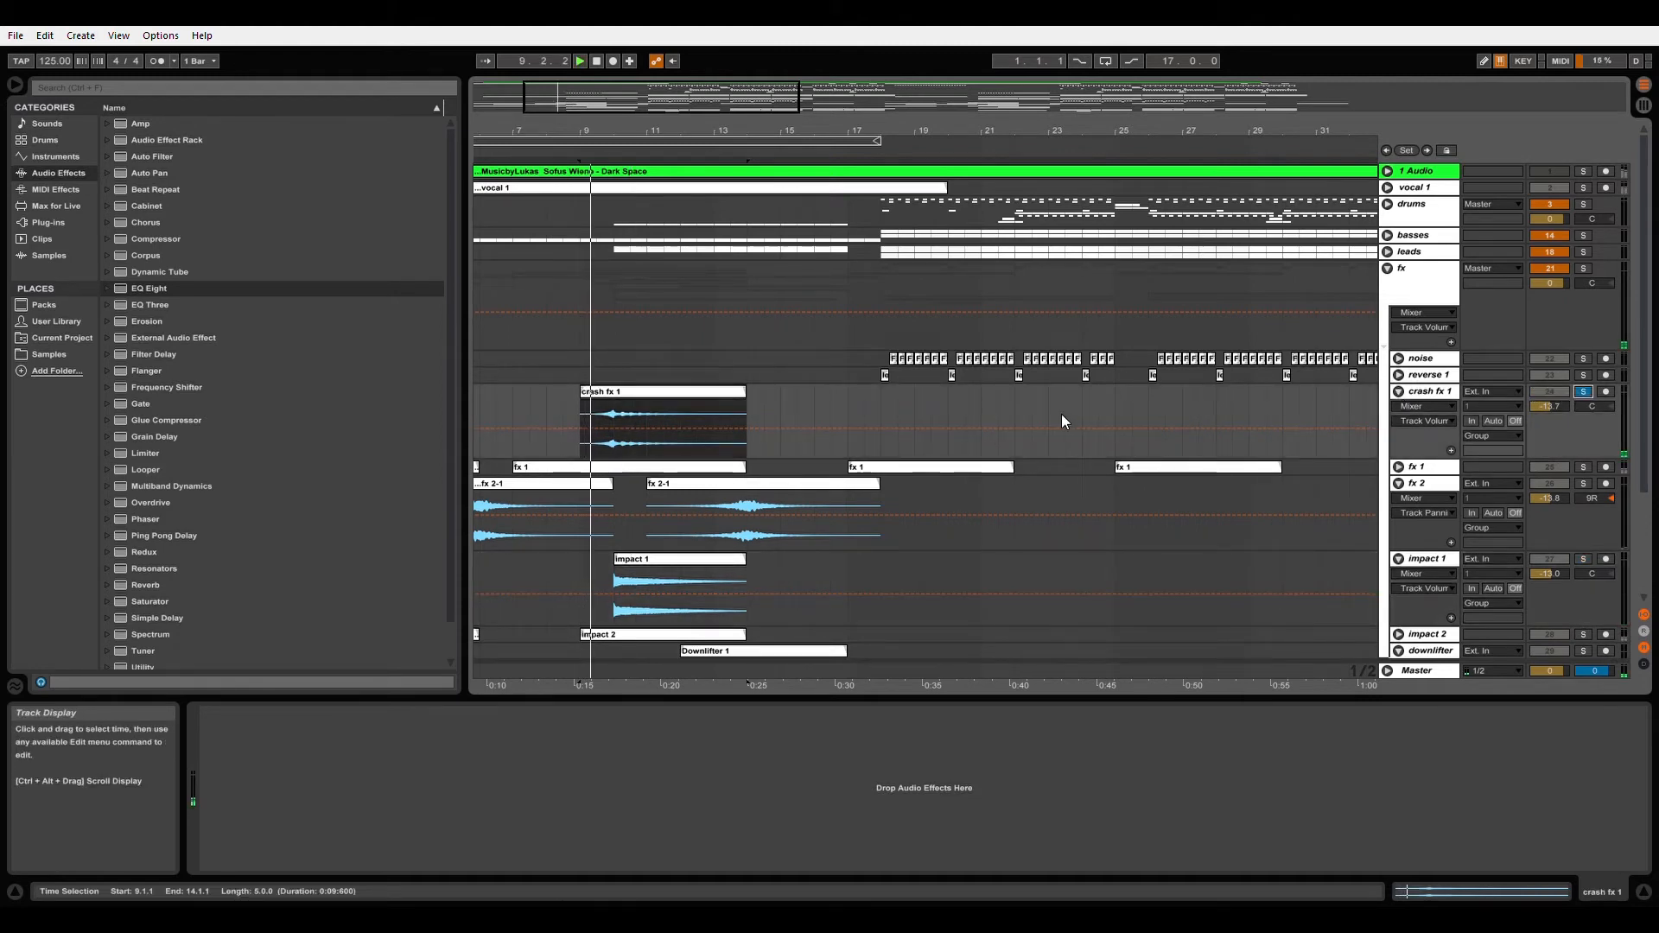
Step: Fold the crash fx 1, fx 2 and impact 1 tracks
left_click(1398, 393)
left_click(1398, 424)
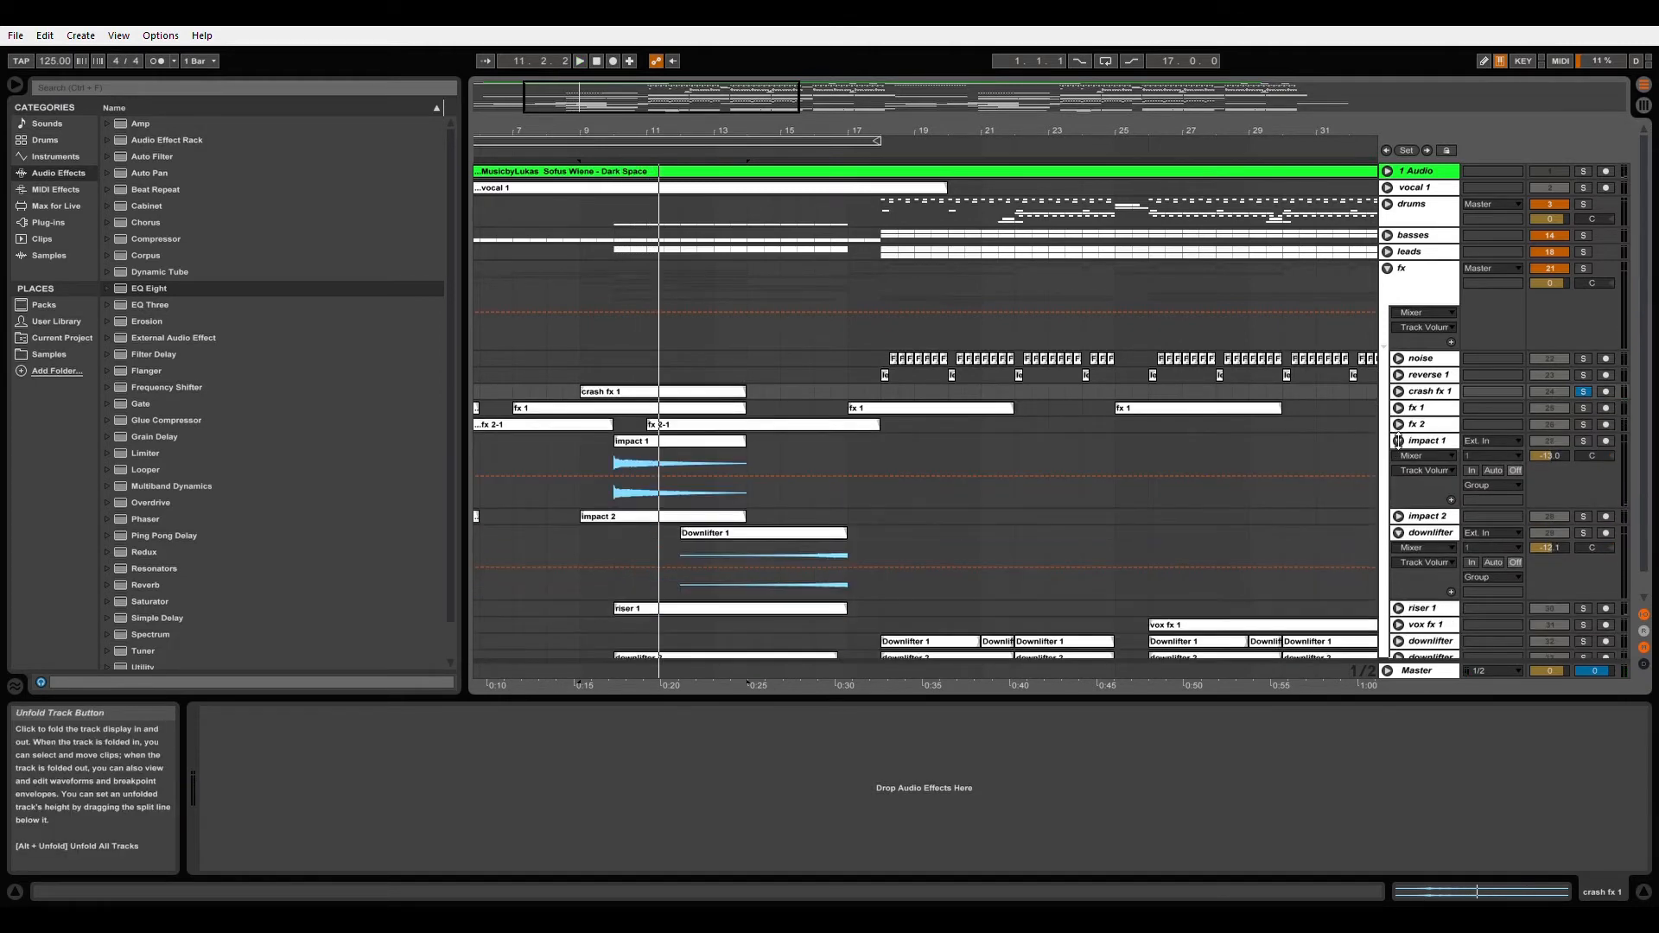
left_click(1398, 441)
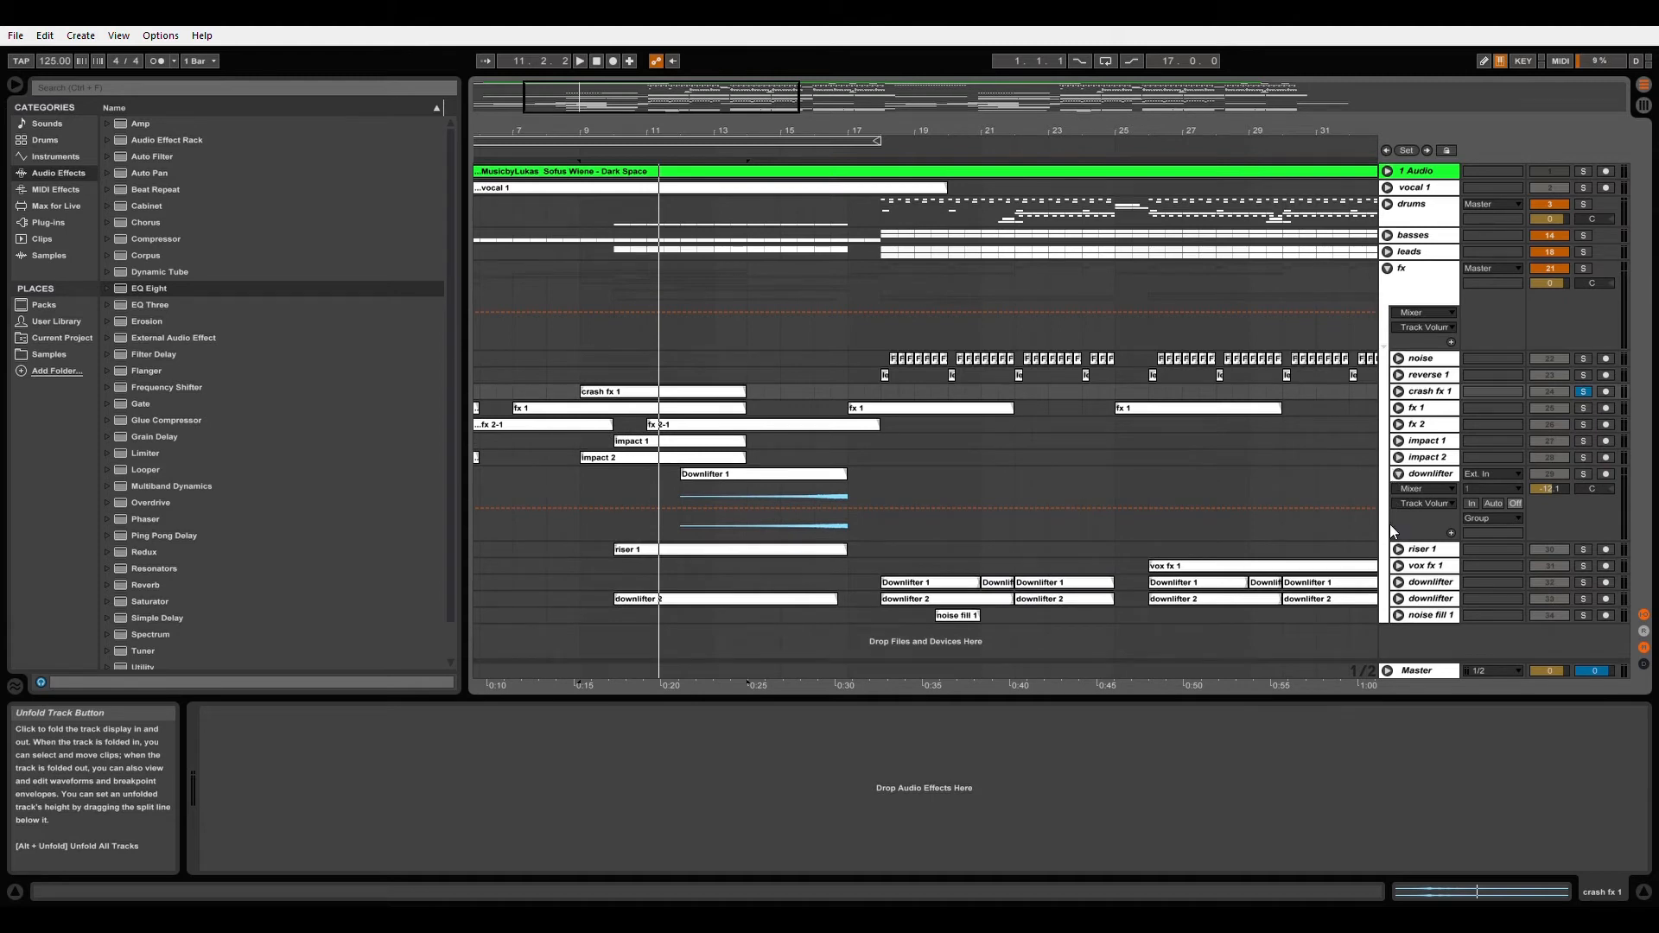
left_click(1398, 599)
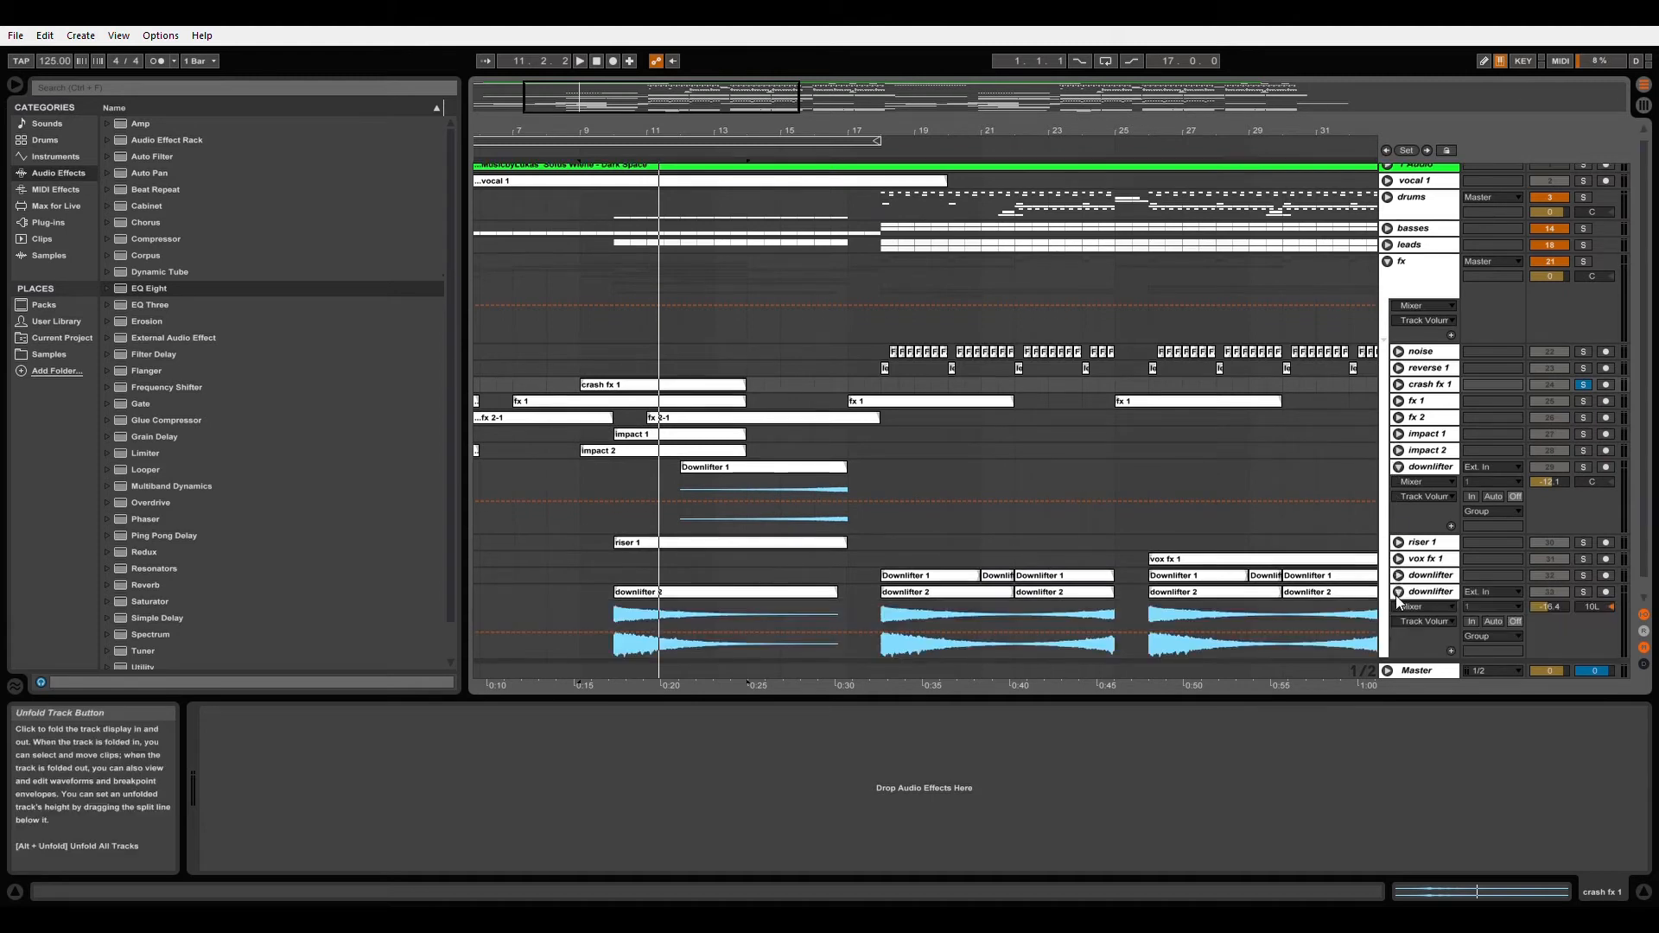
left_click(712, 600)
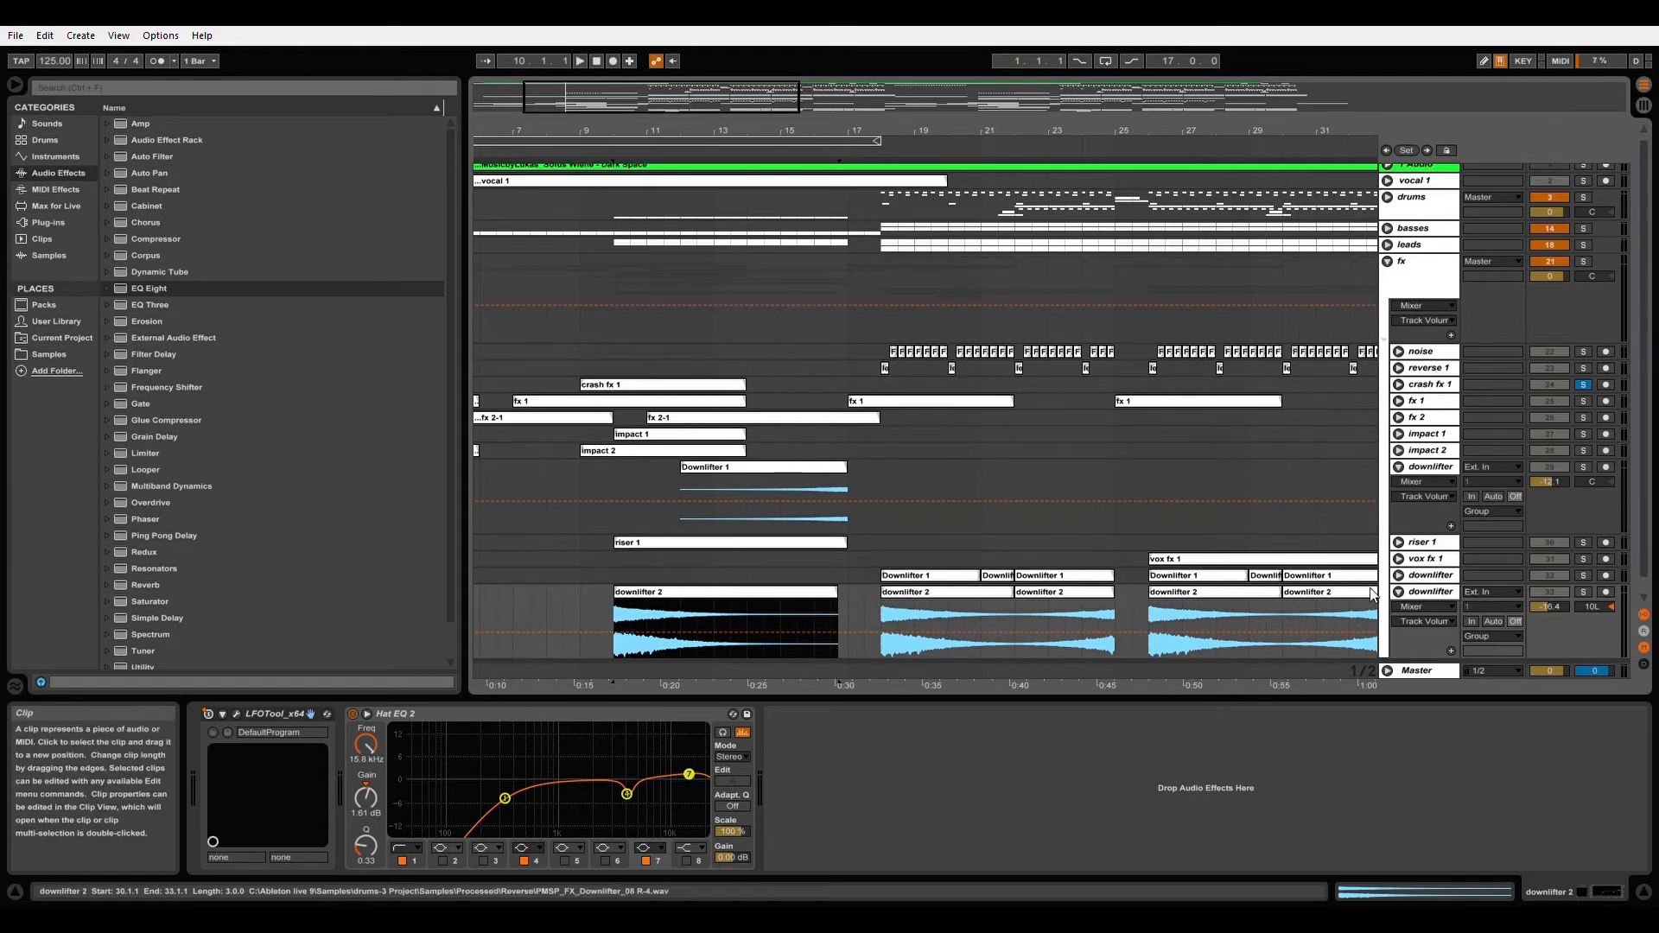
left_click(1399, 593)
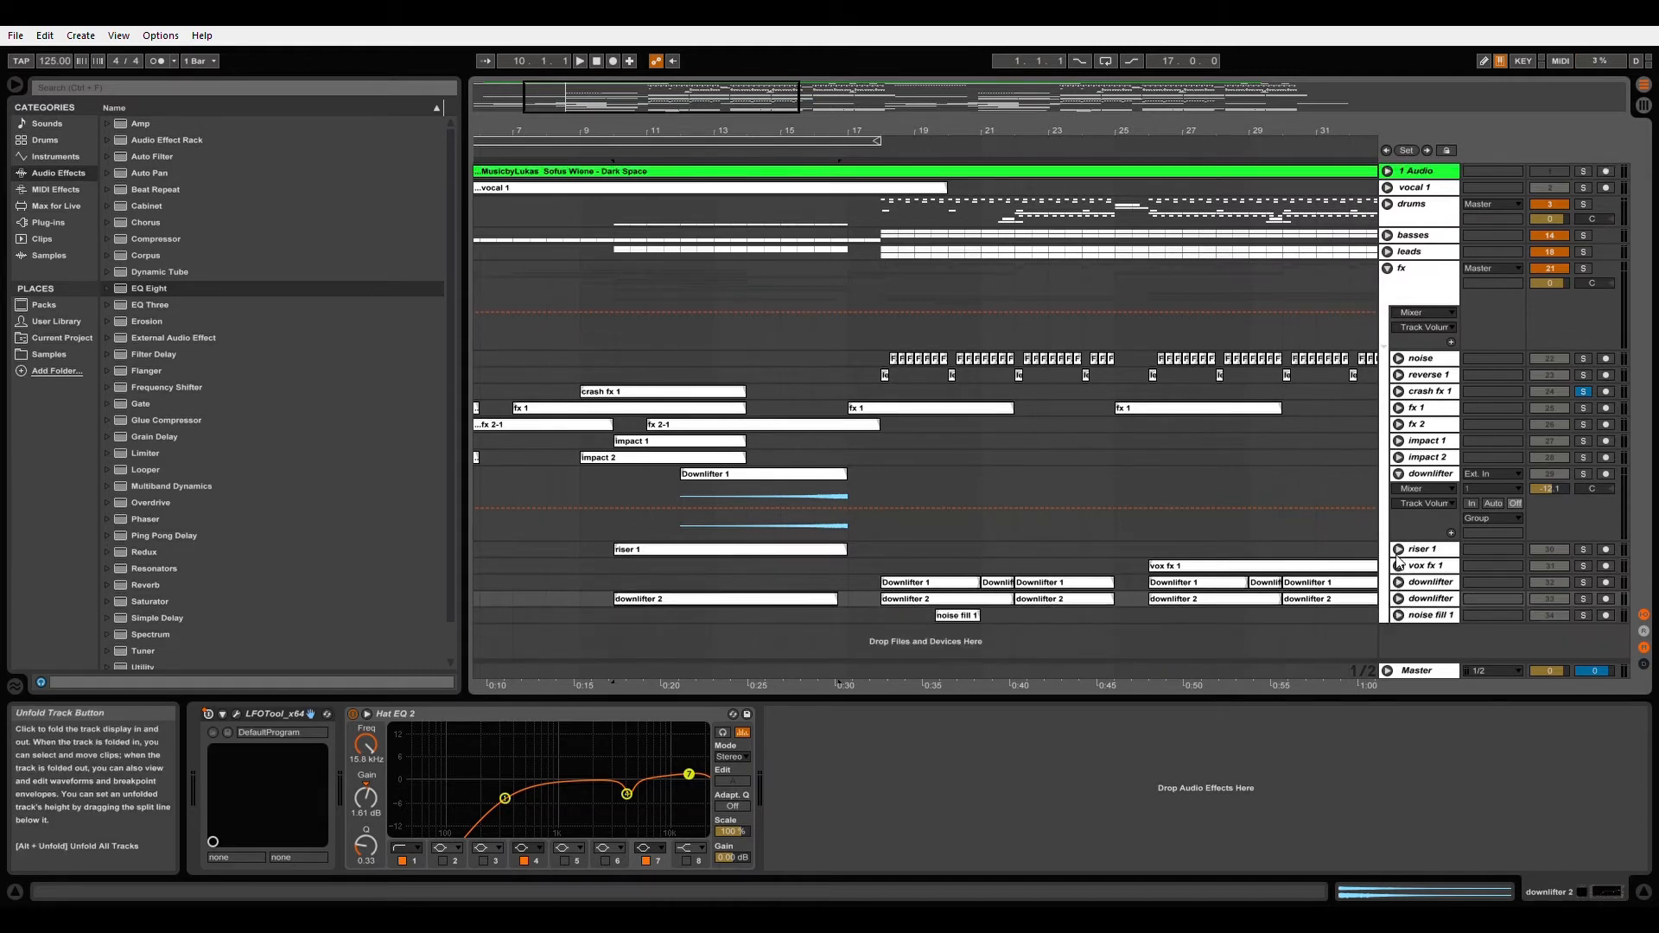
Step: Unfold and solo the downlifter track just above noise fill 1, and play its downlifter 2 clip from bar 18 to about bar 19
left_click(897, 602)
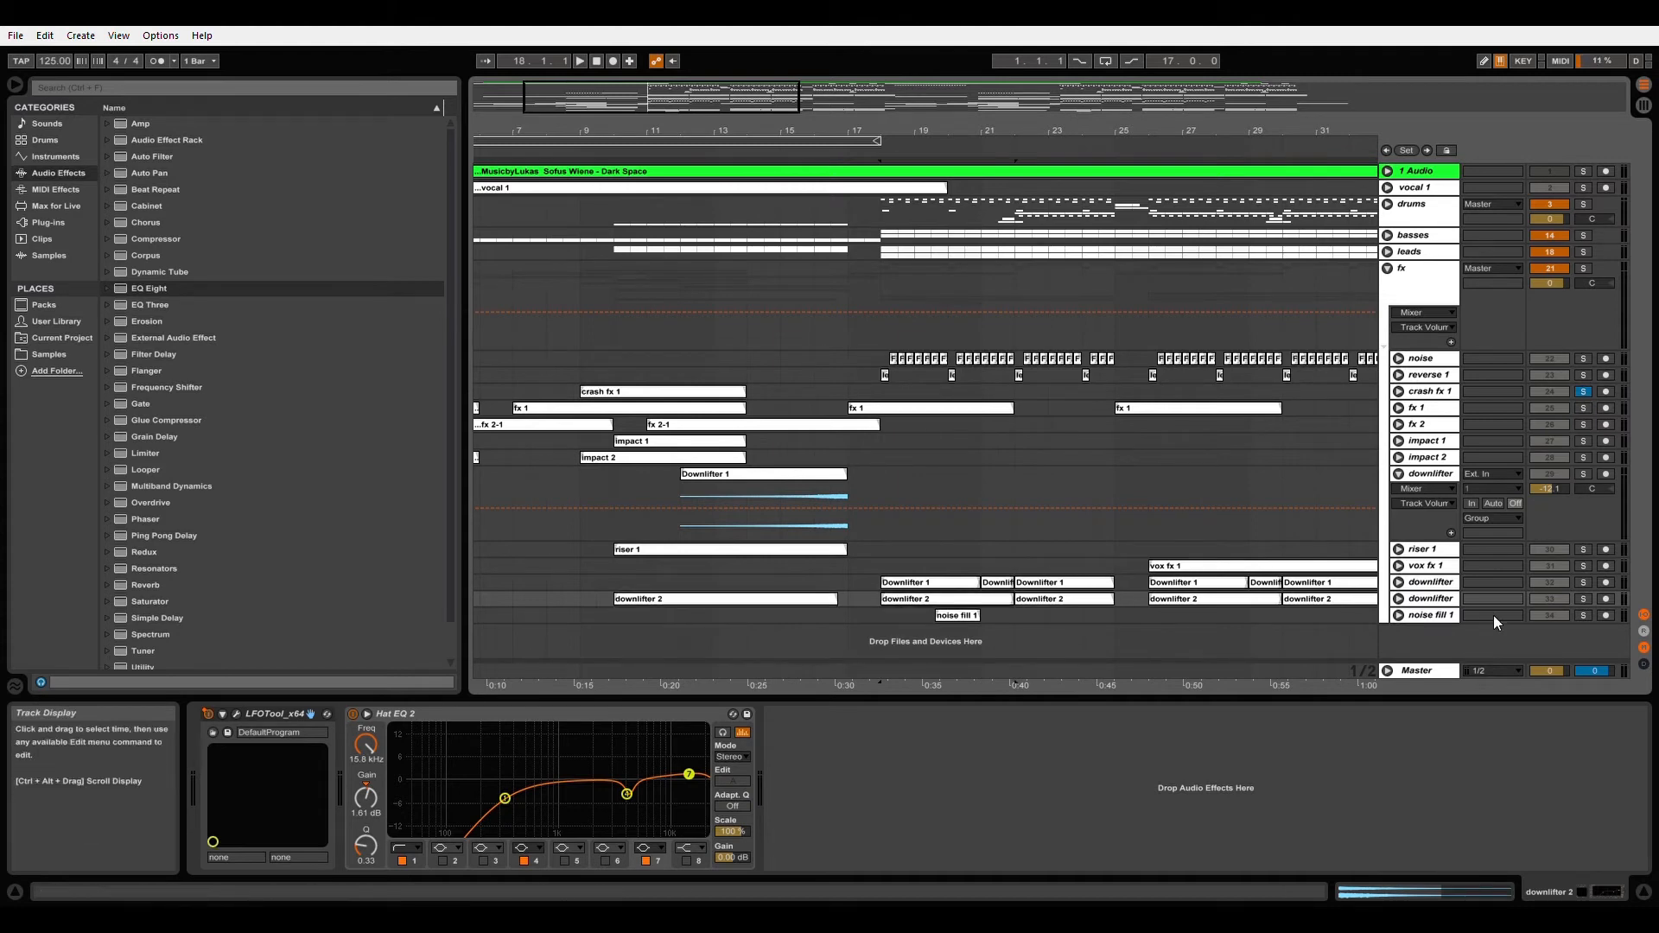
left_click(1400, 599)
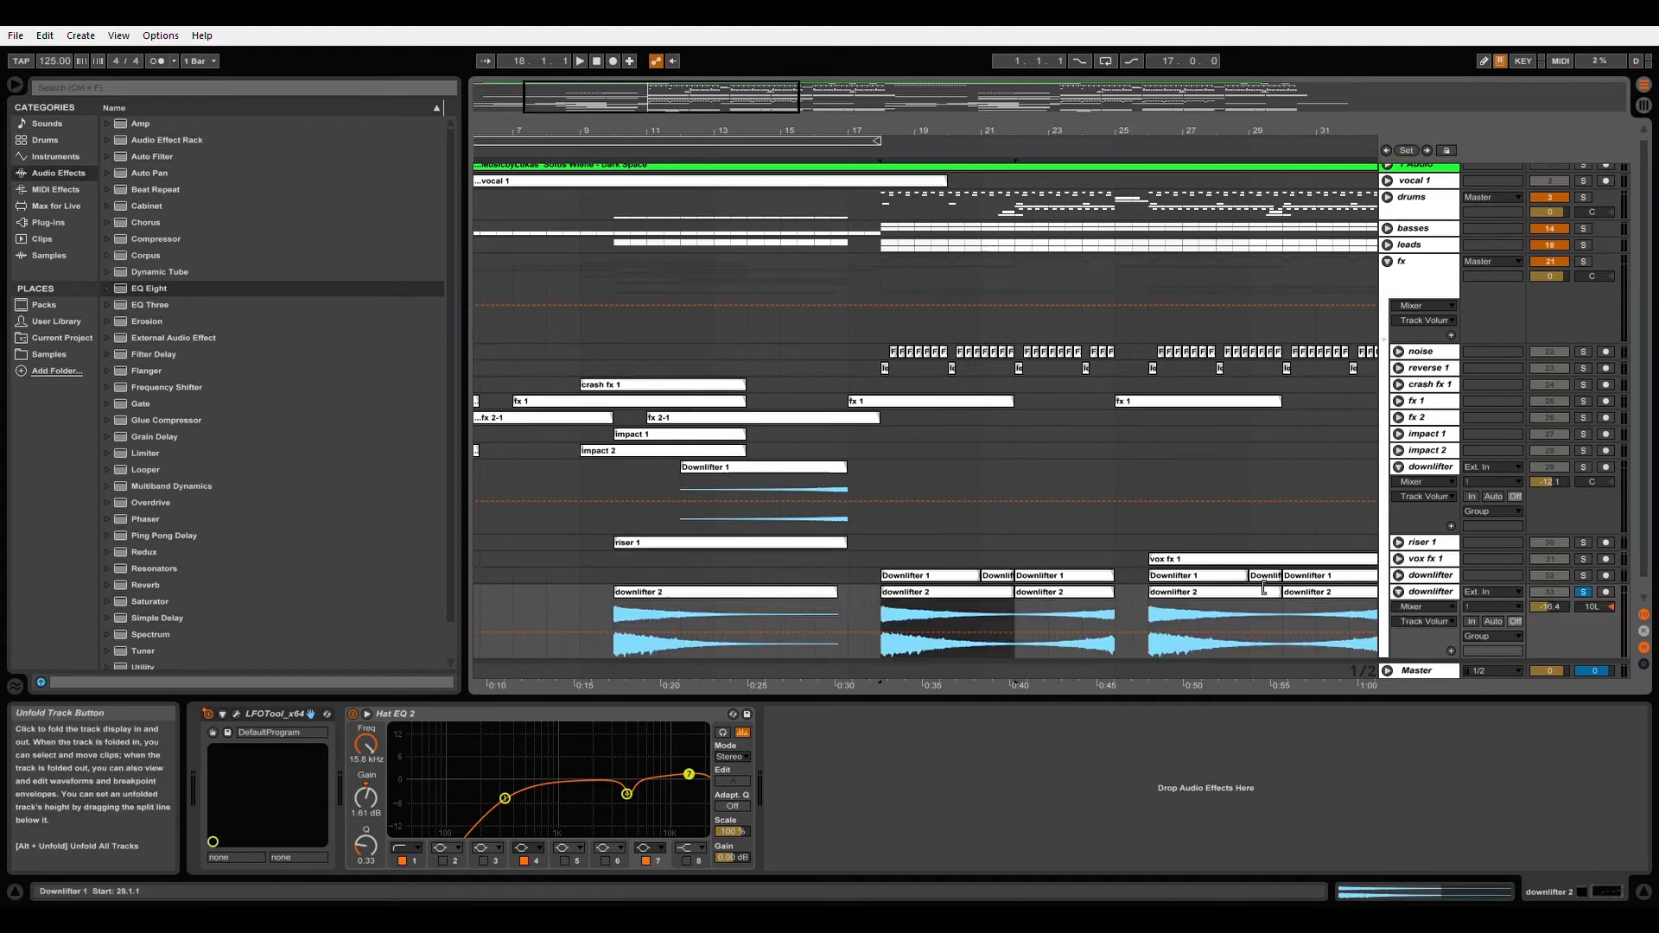
scroll(1061, 559, "down", 1)
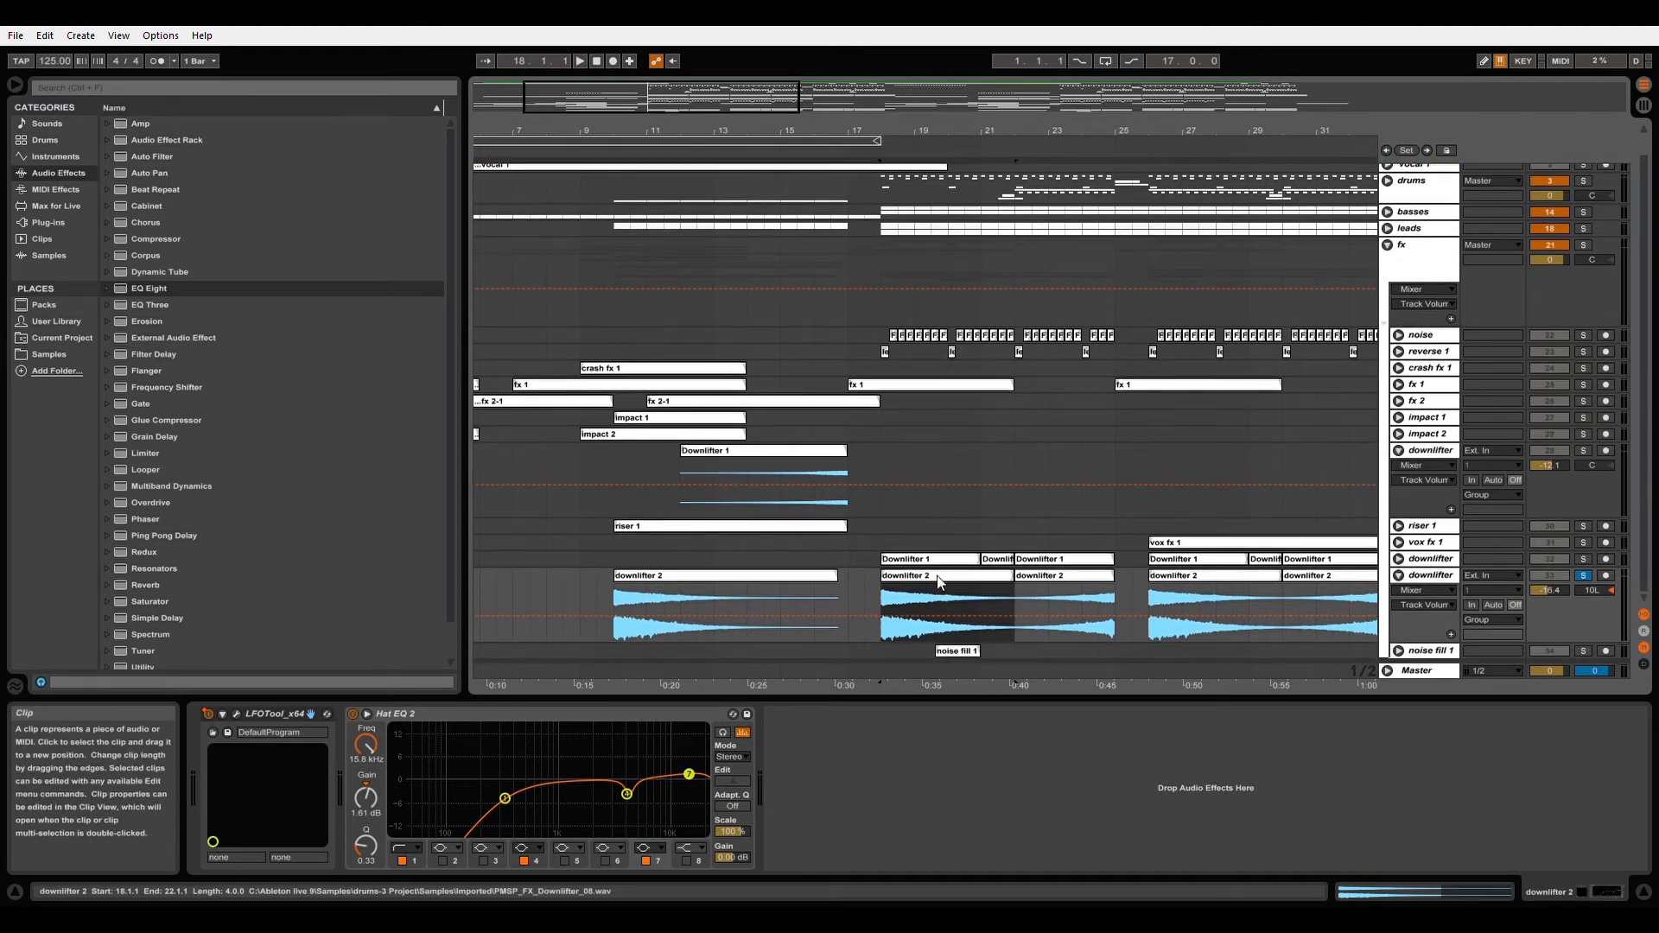
key("space")
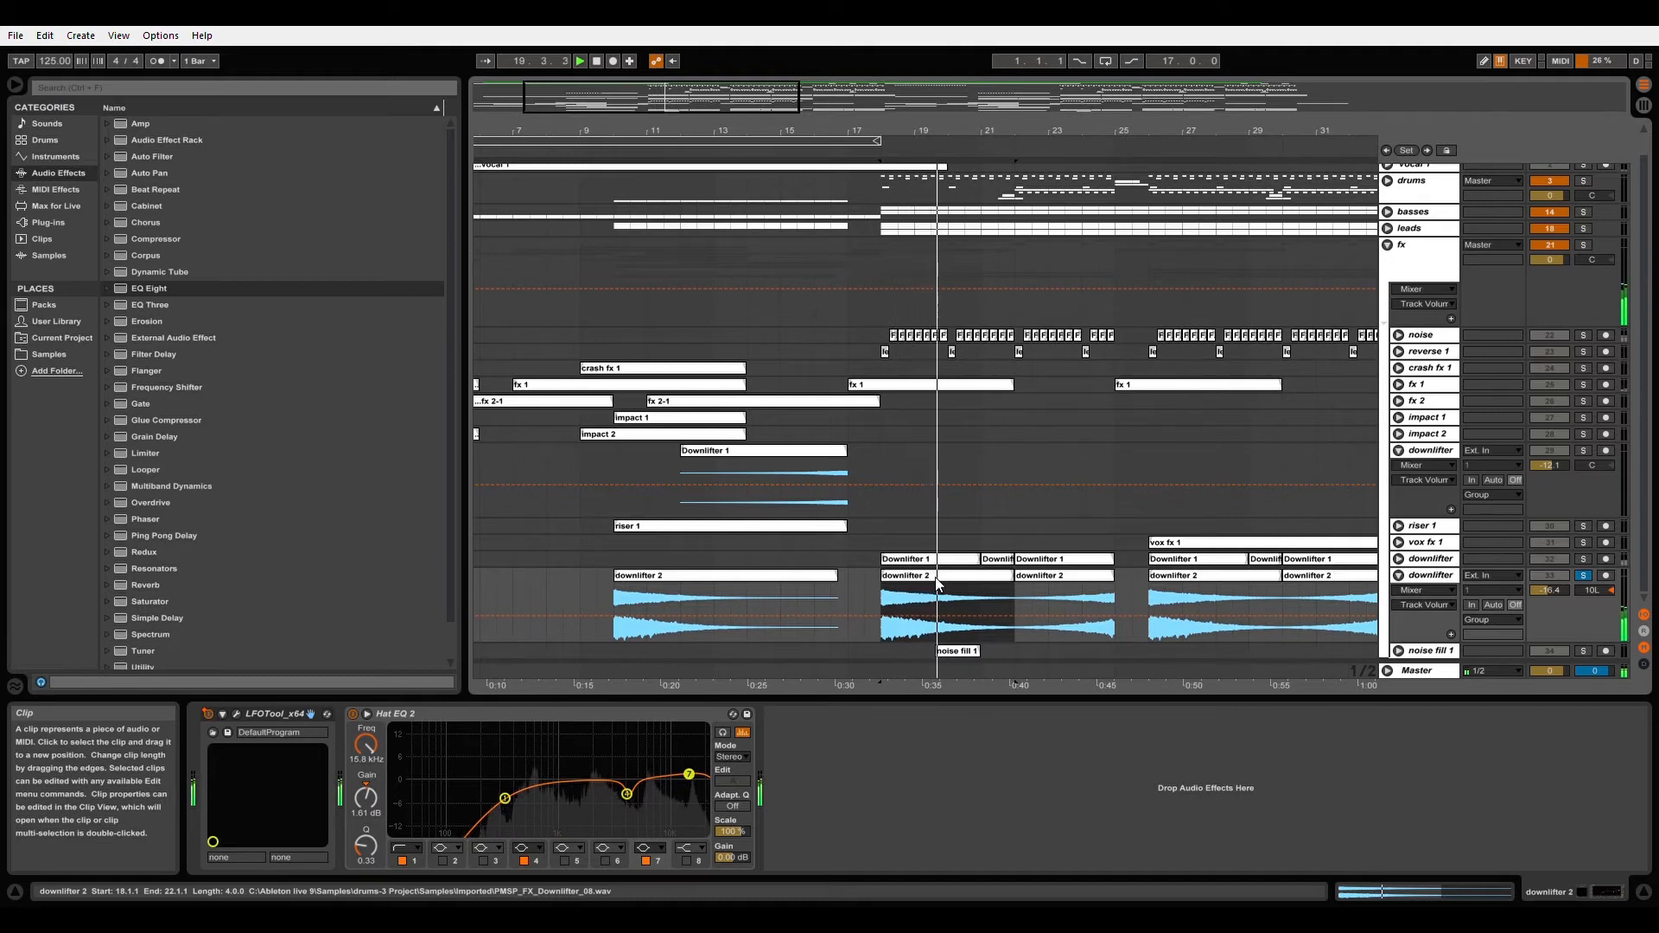
key("space")
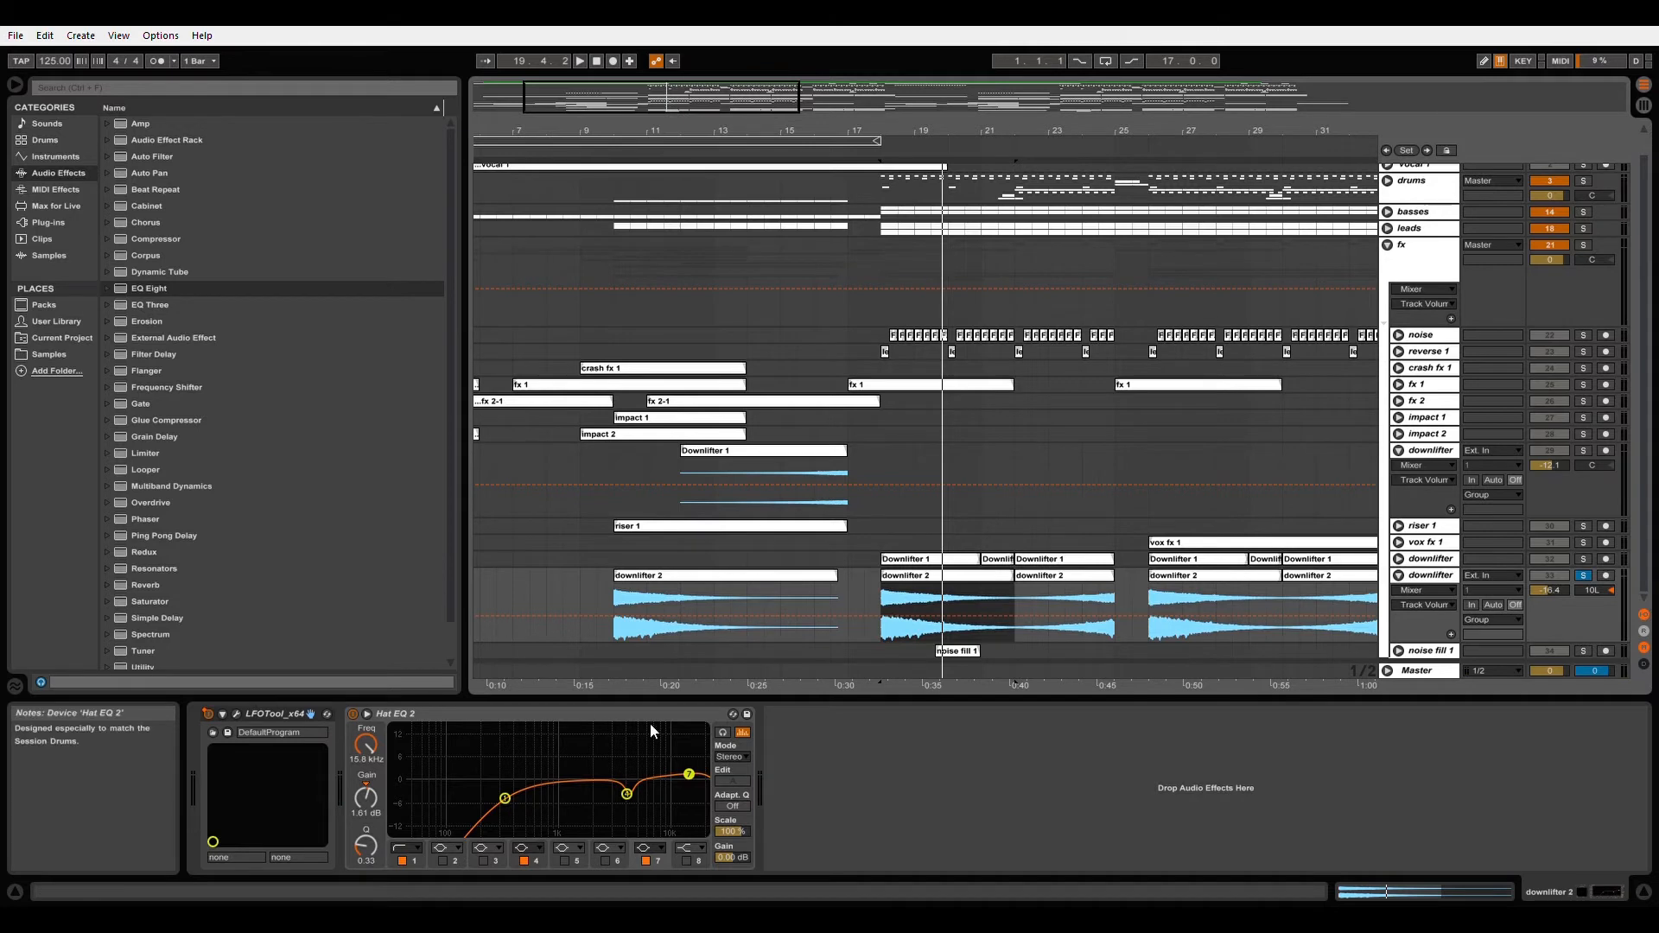
Step: Solo the downlifter track below vox fx 1, play it from bar 18, and fold both lower downlifter tracks
left_click(880, 600)
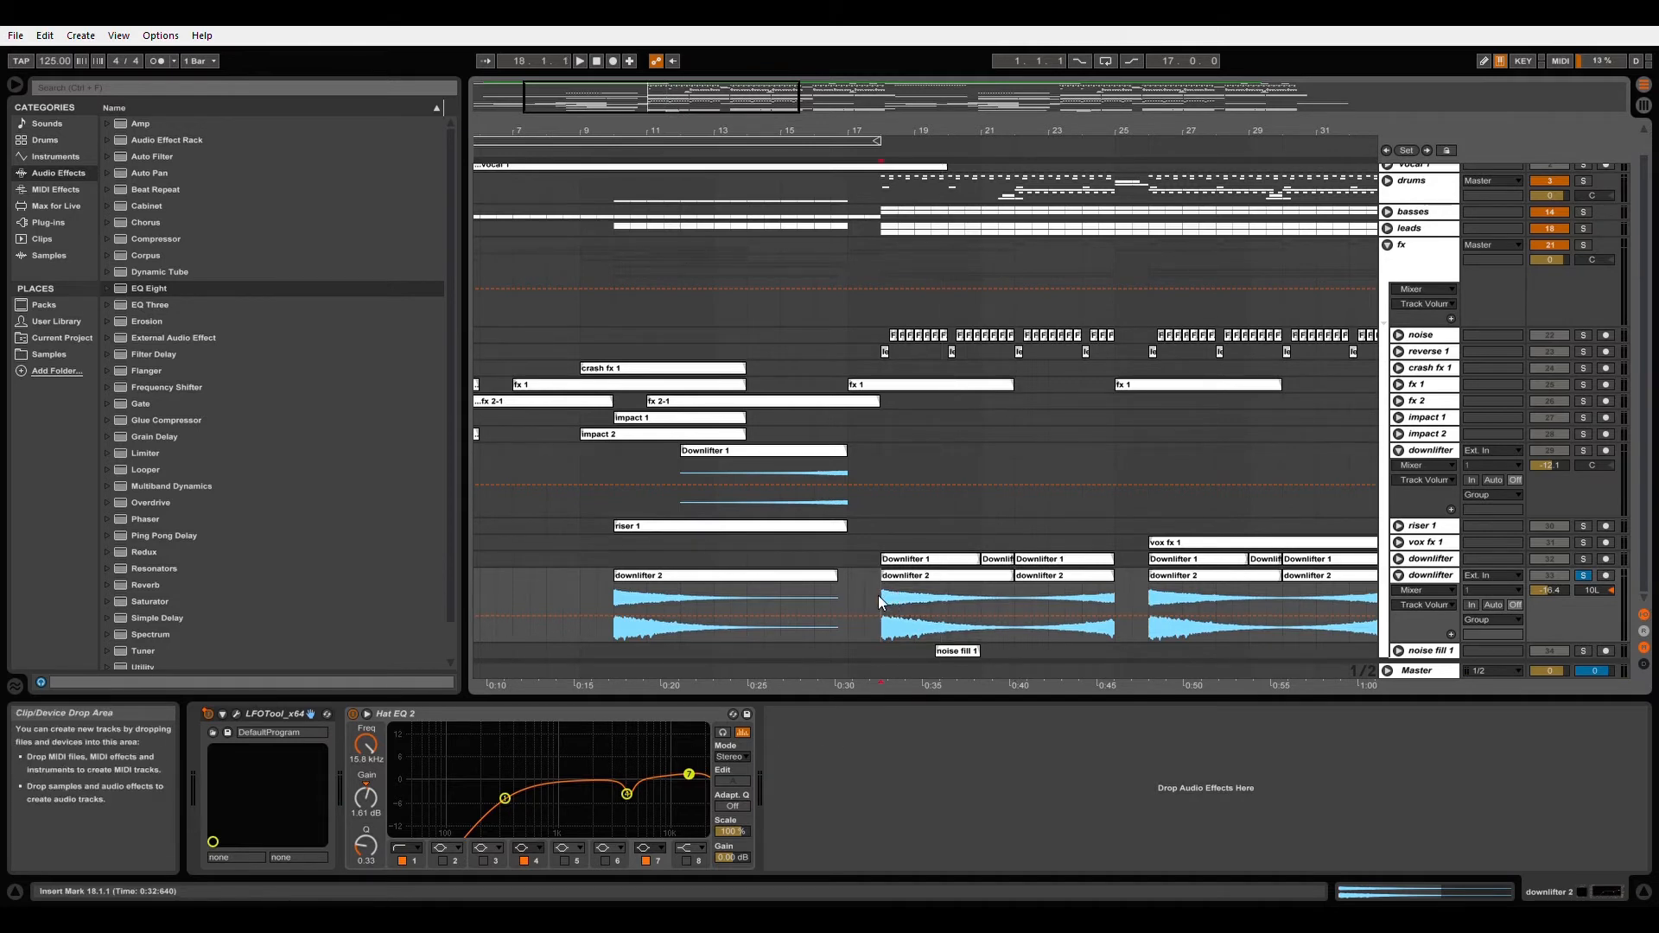
left_click(1582, 560)
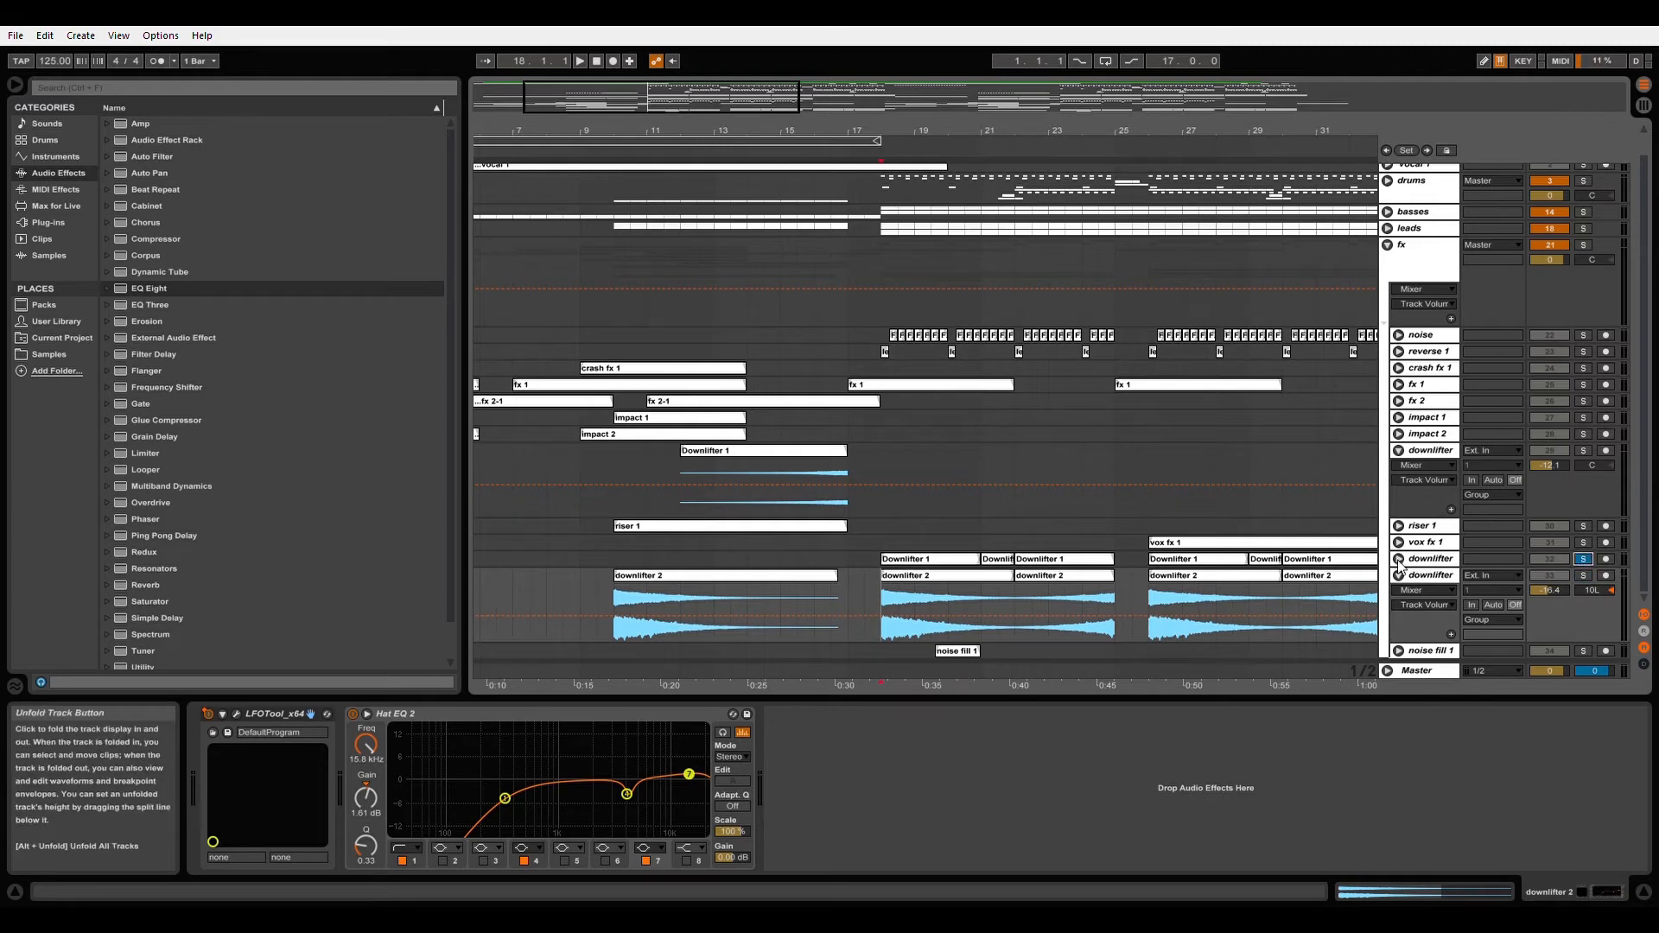
left_click(1399, 559)
key("space")
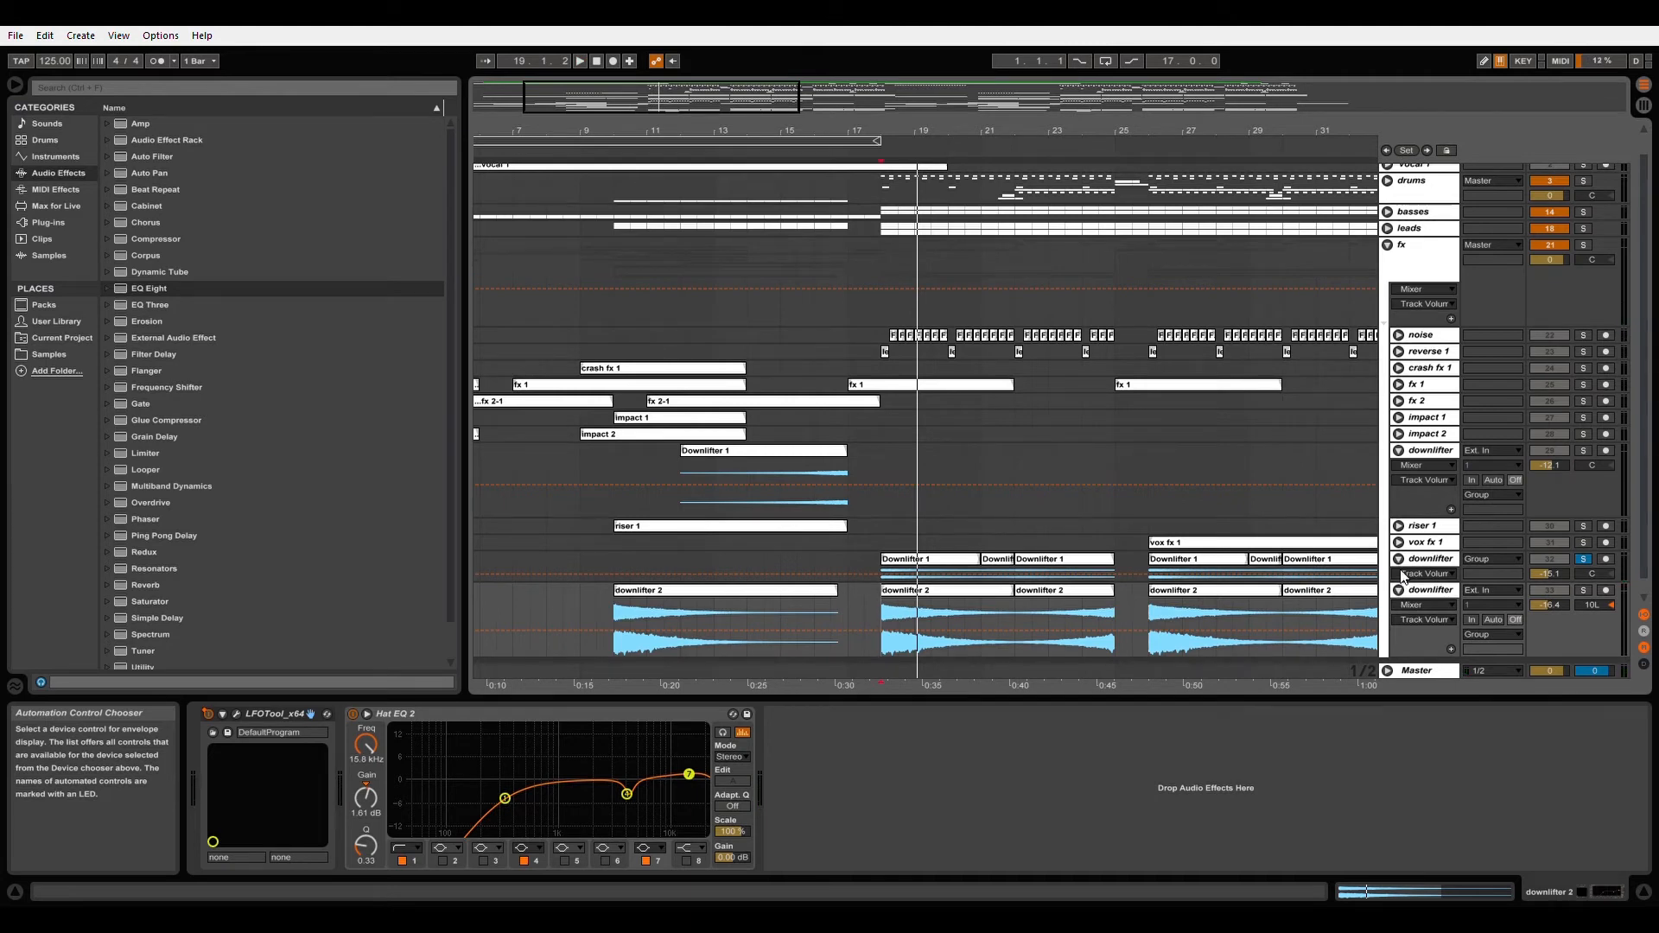
left_click(1399, 561)
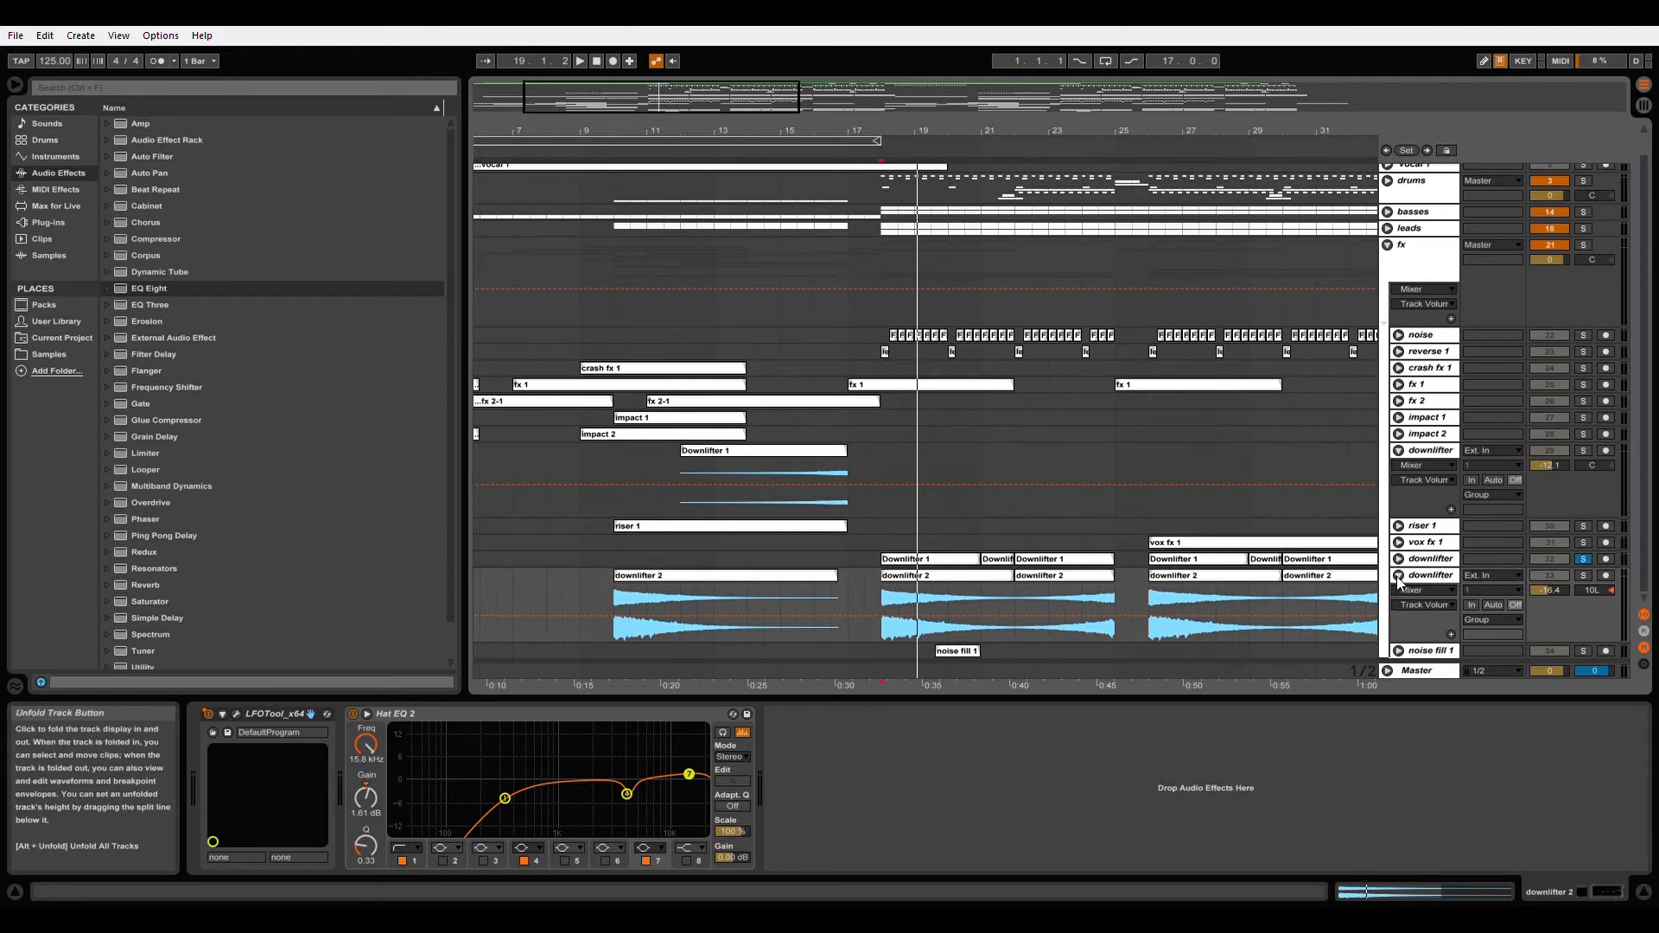
left_click(1400, 578)
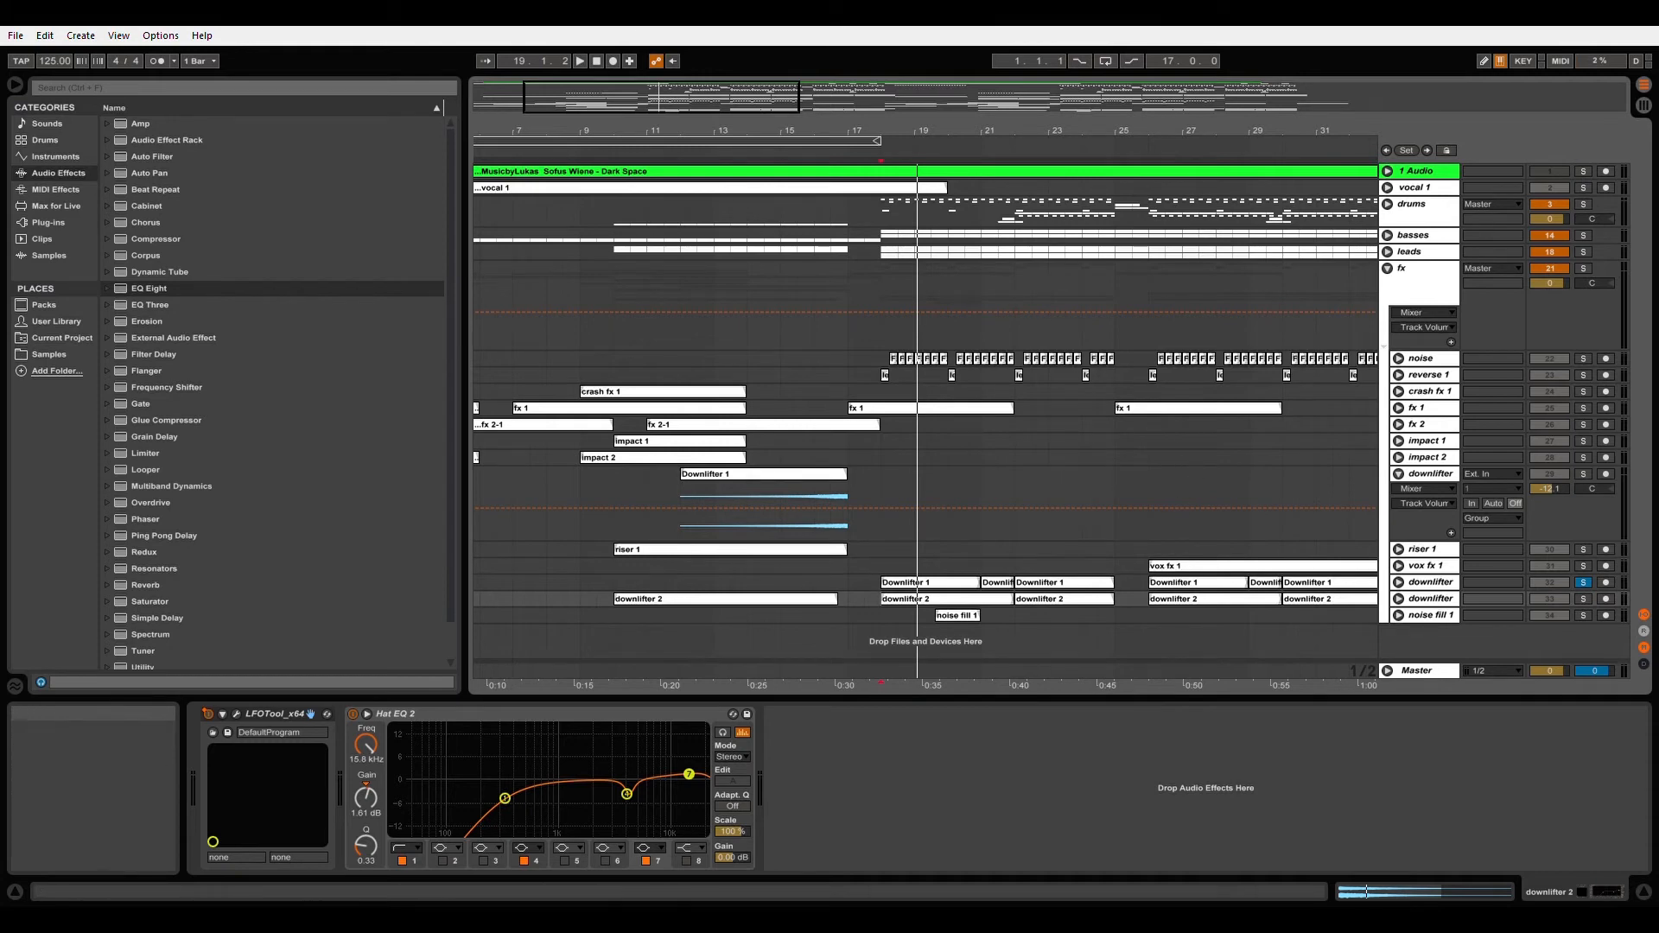
Step: Unfold the vox fx 1 track and play its clip from bar 26, first in solo and again with the full mix
left_click_drag(1181, 131, 933, 133)
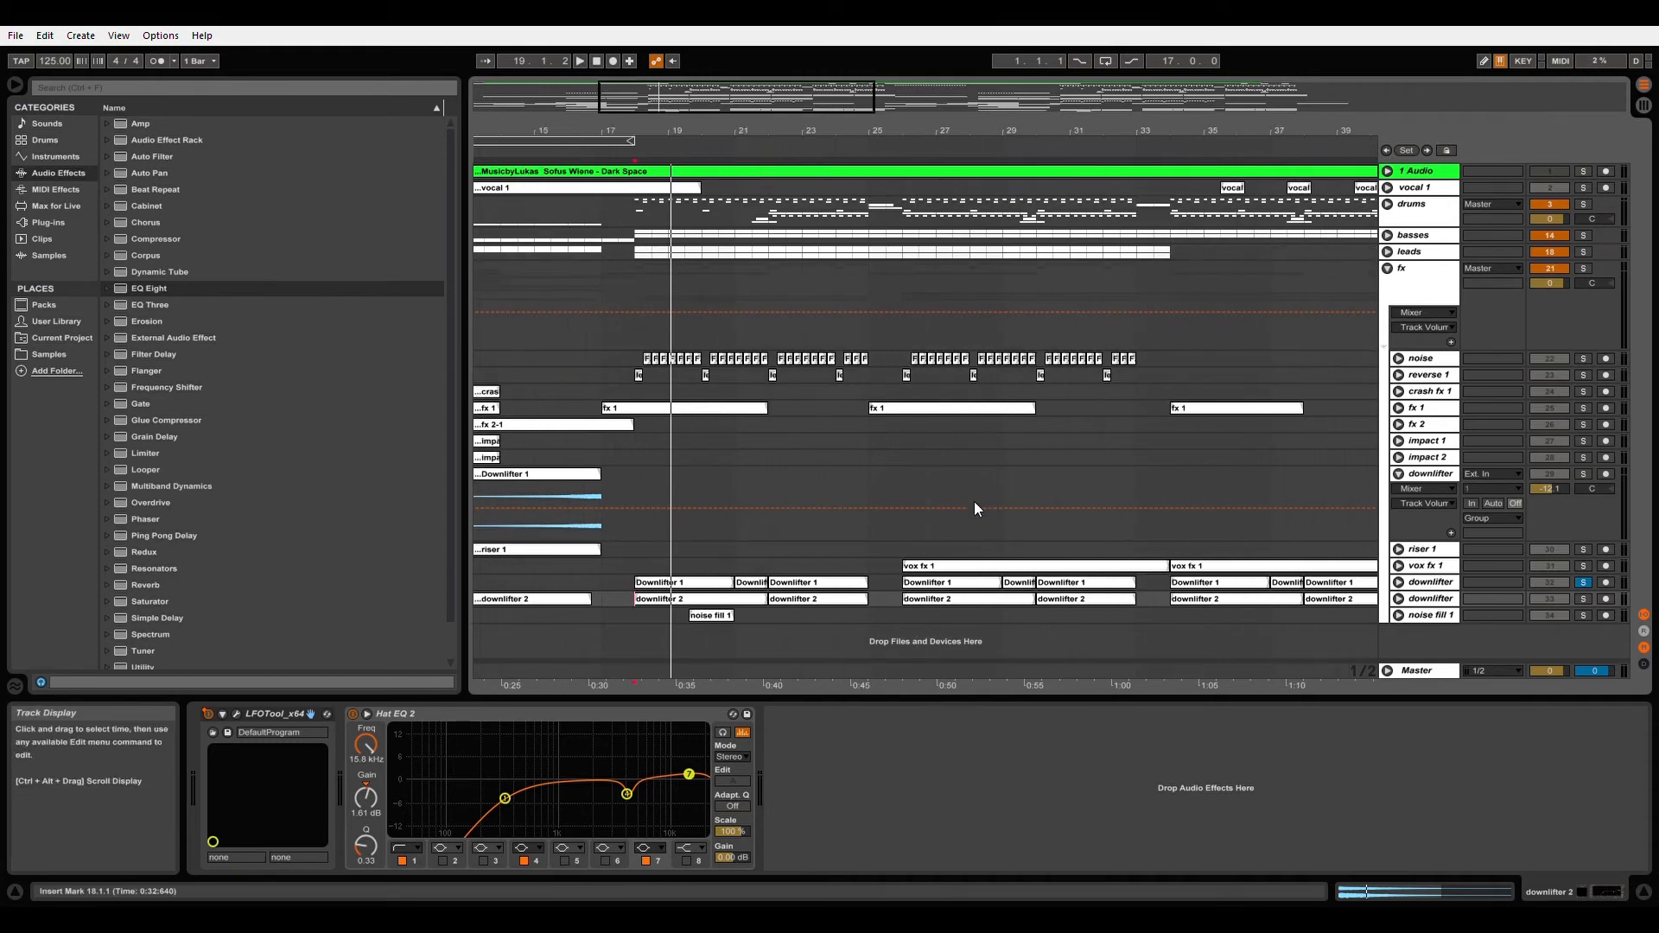
left_click(1418, 566)
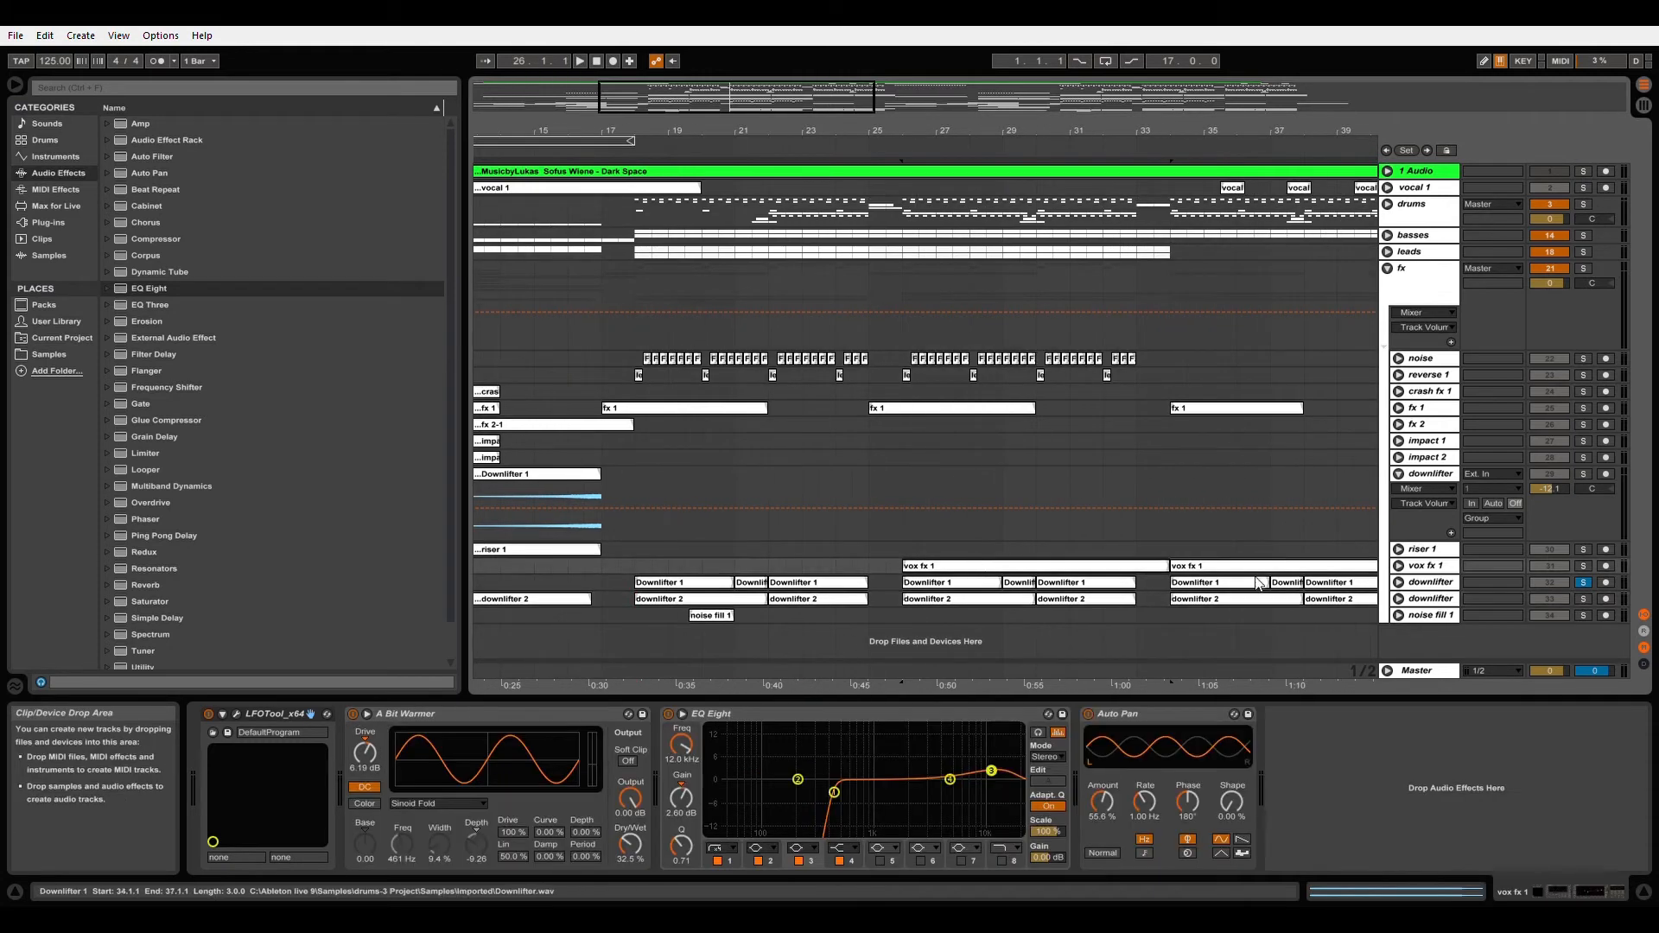
left_click(1400, 568)
left_click(1050, 592)
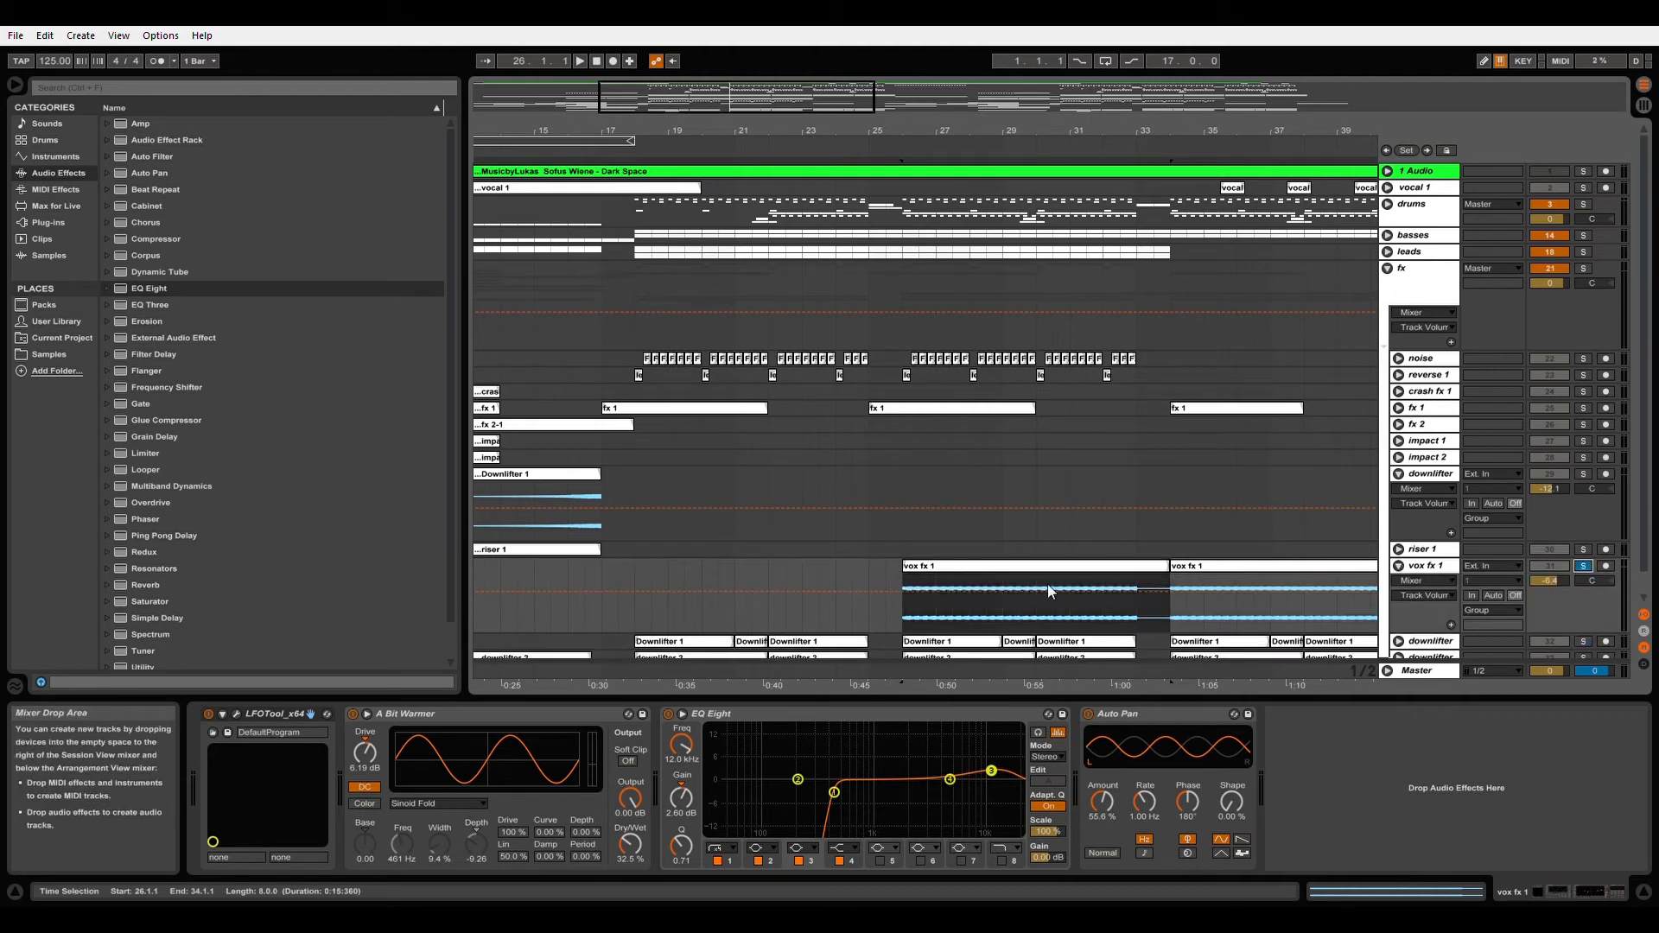
left_click(1030, 568)
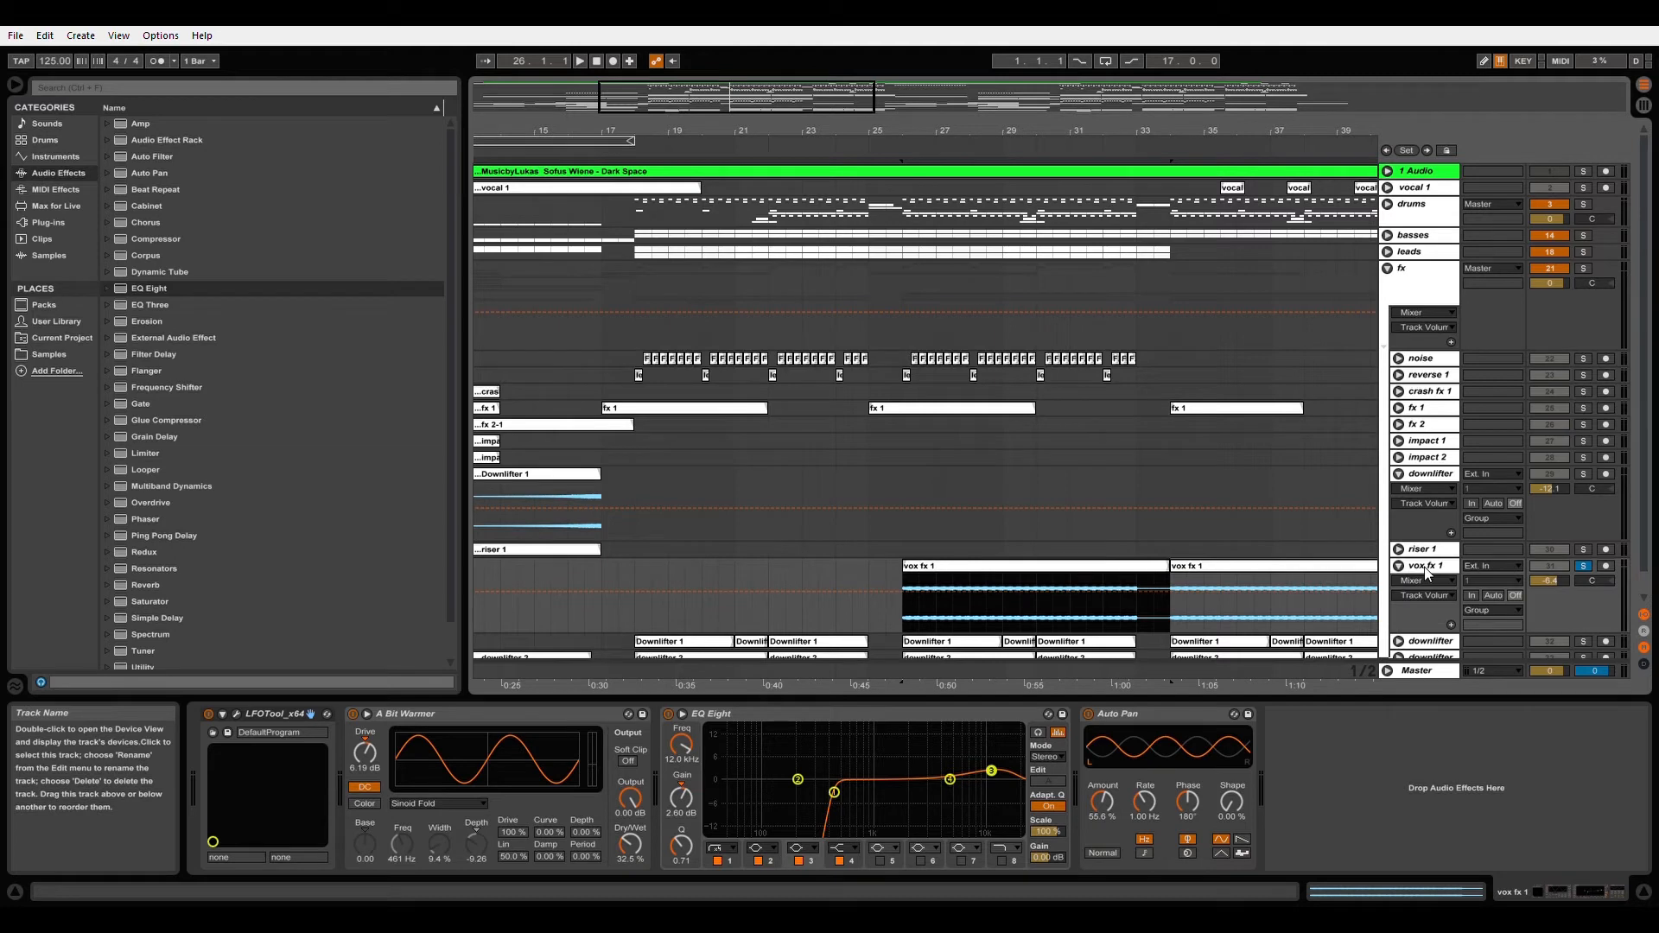
key("space")
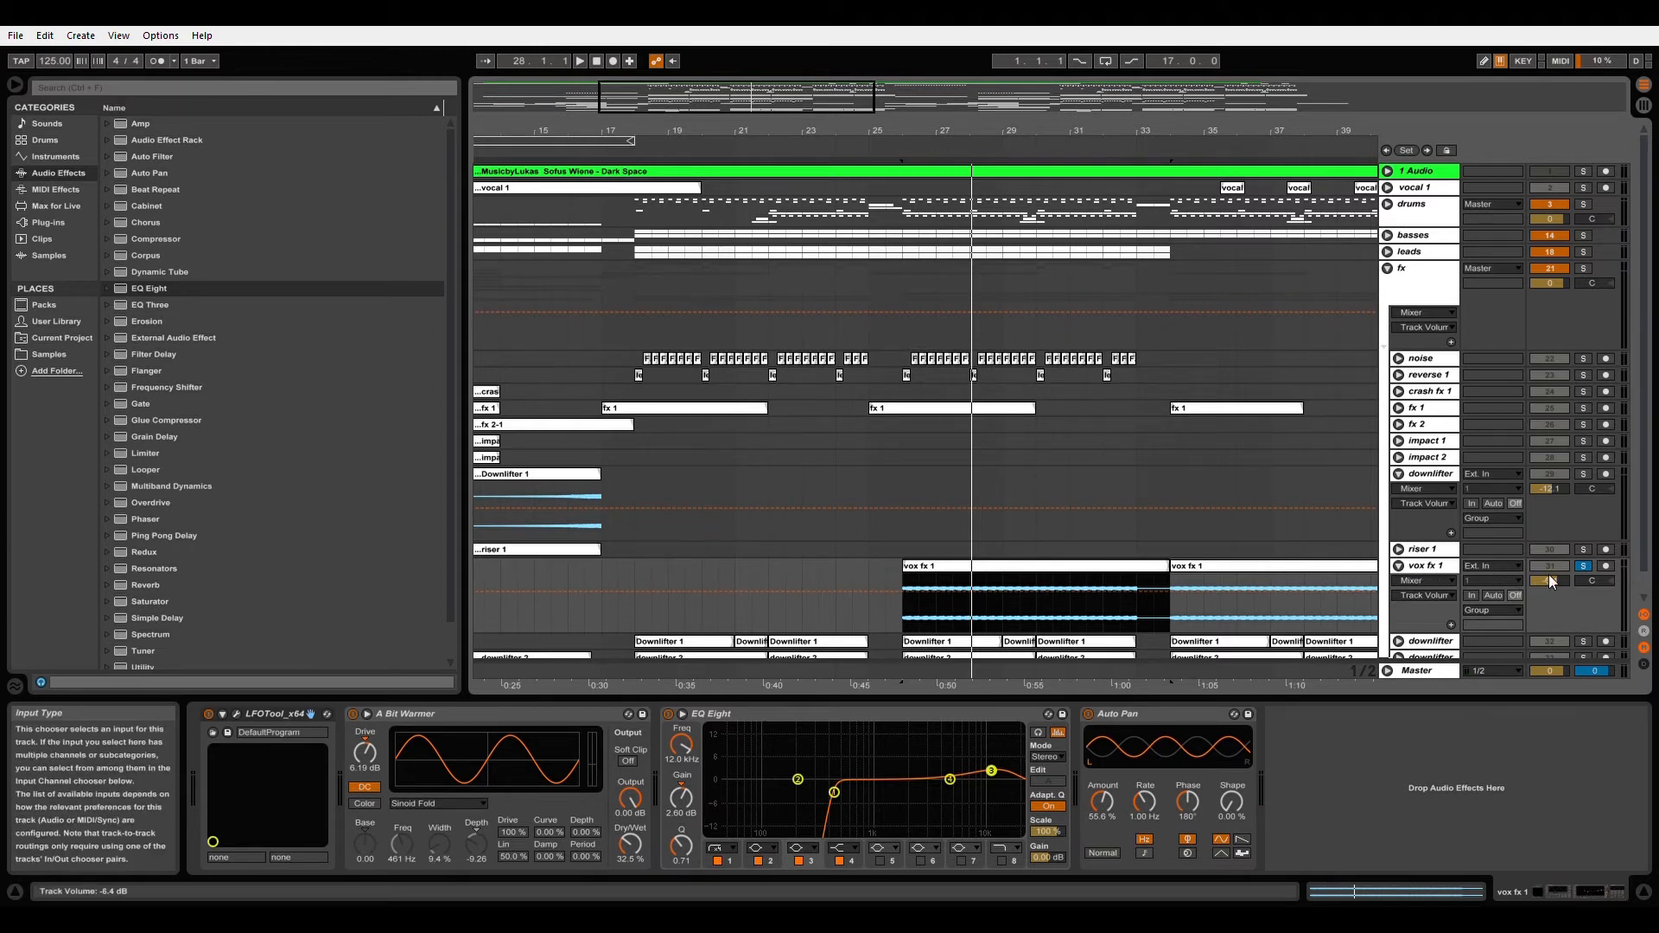
left_click(1585, 567)
key("space")
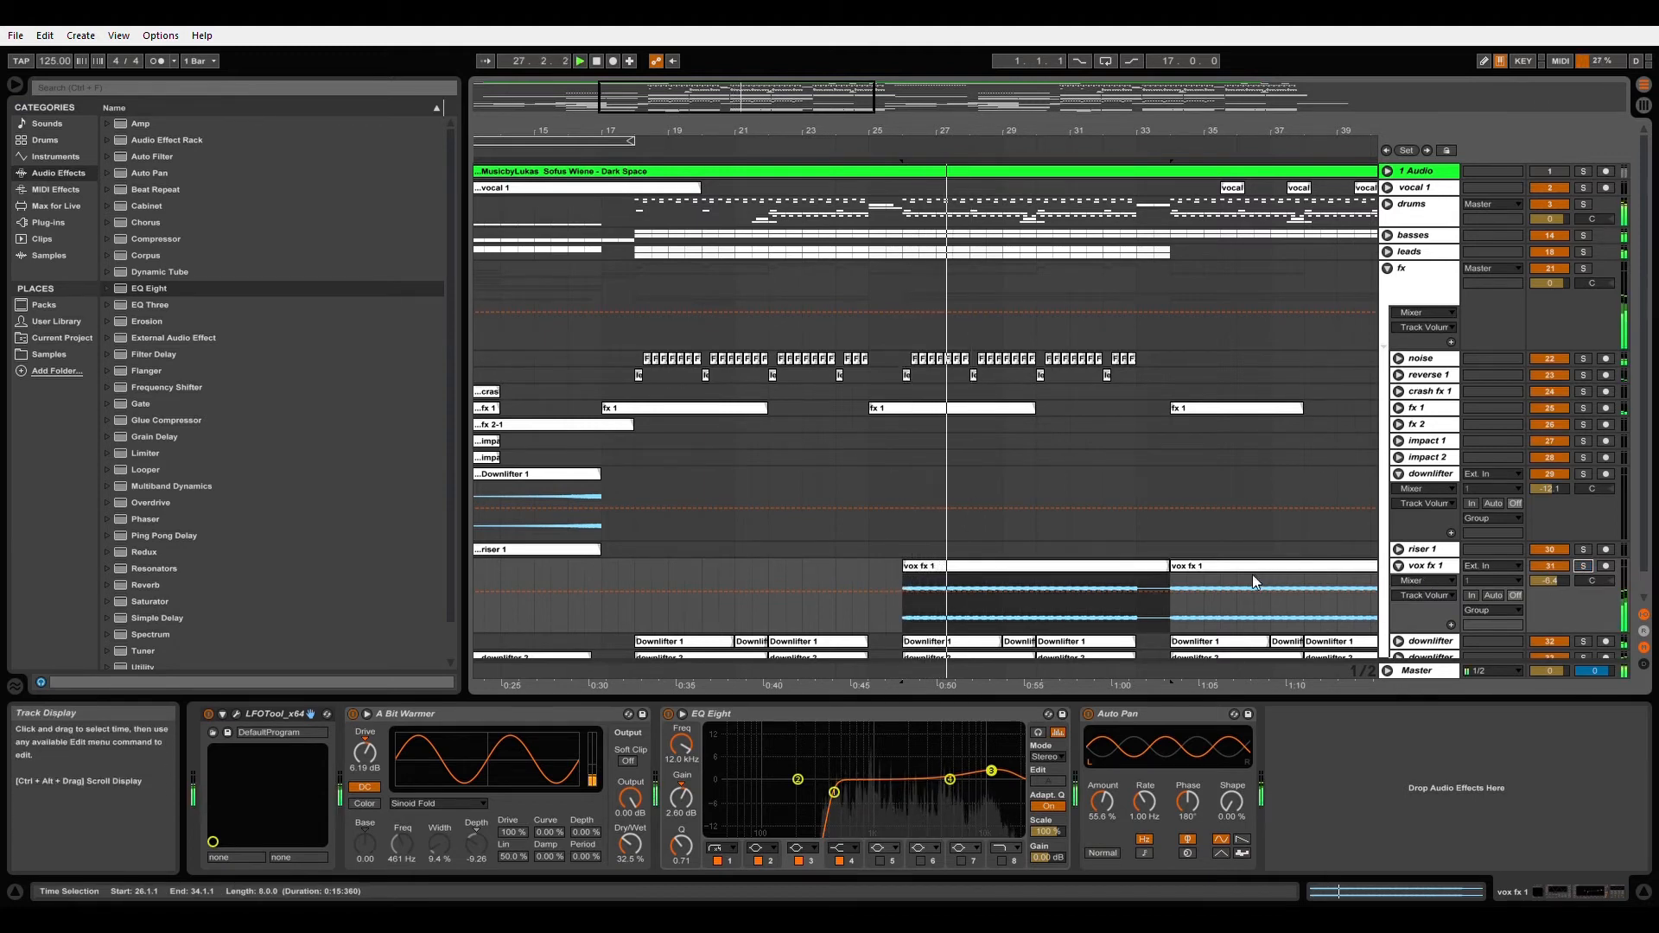
Step: Fold the vox fx 1 and first downlifter tracks, and collapse the whole fx group
left_click(1398, 567)
left_click(1399, 476)
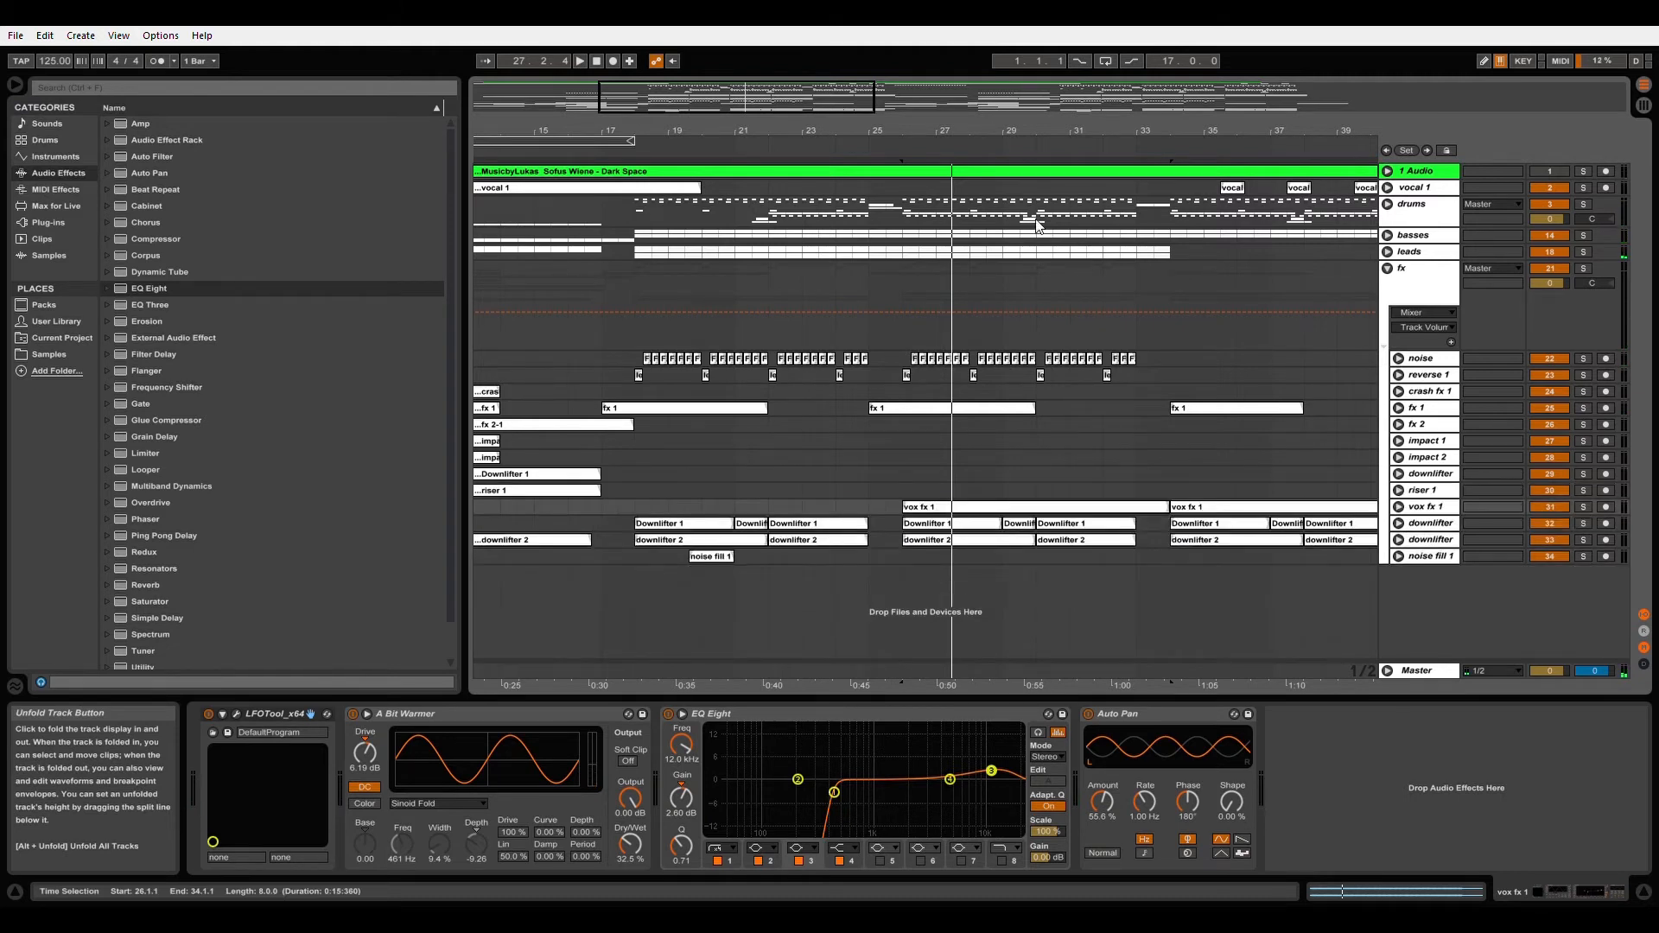
left_click_drag(829, 130, 984, 133)
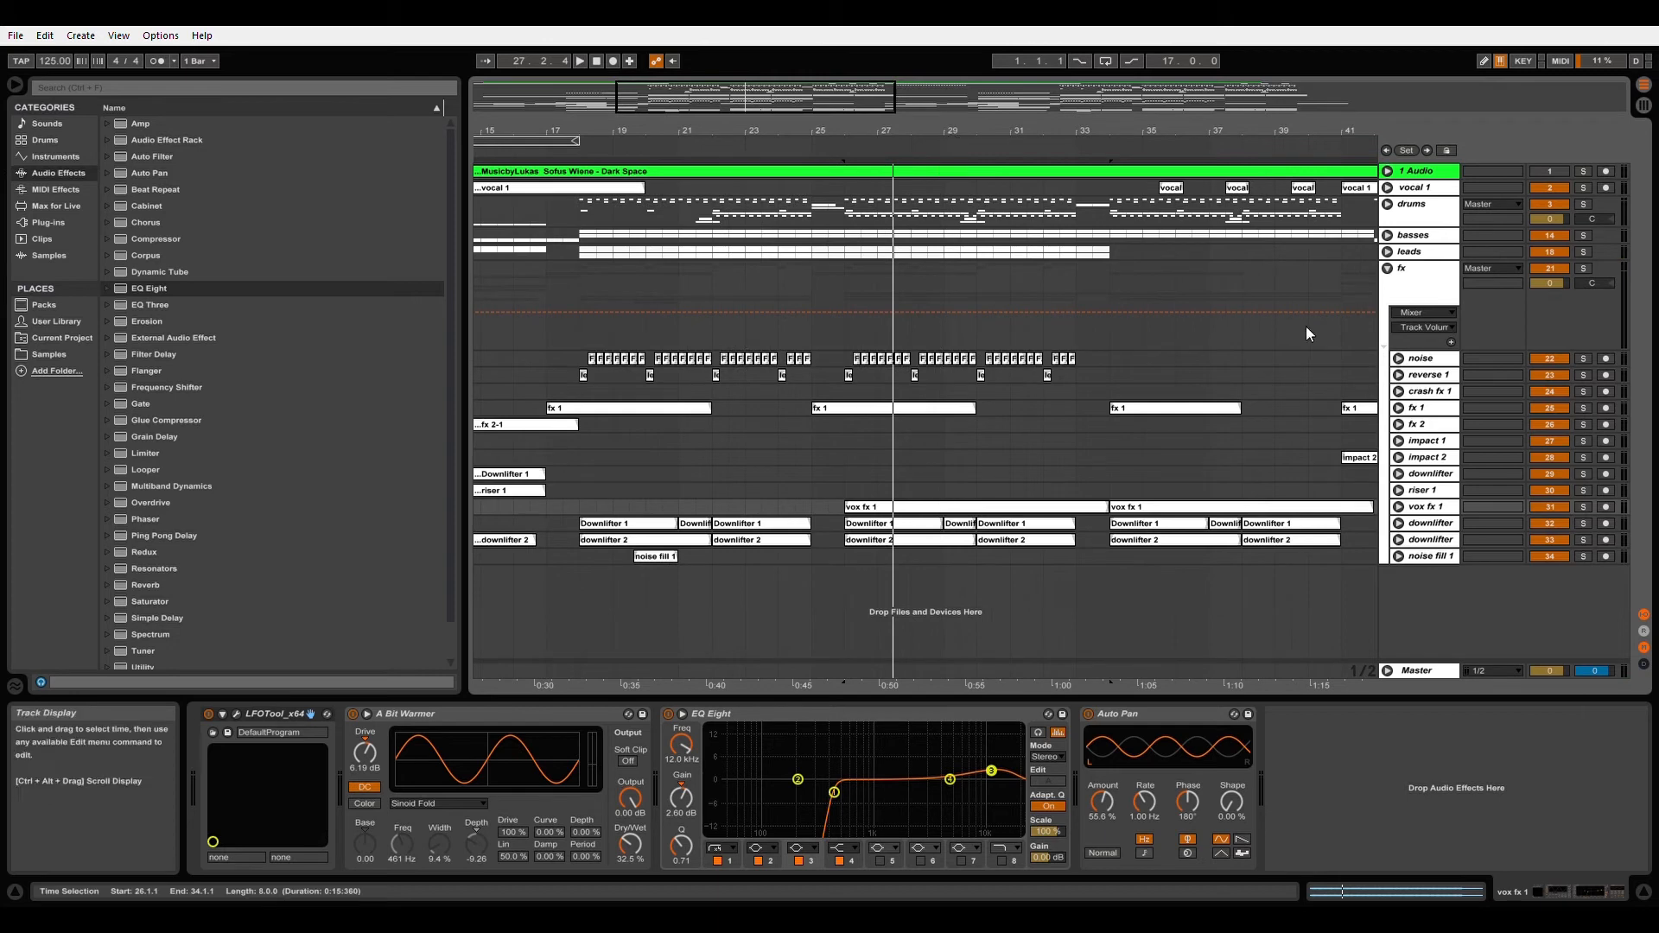
left_click(1387, 269)
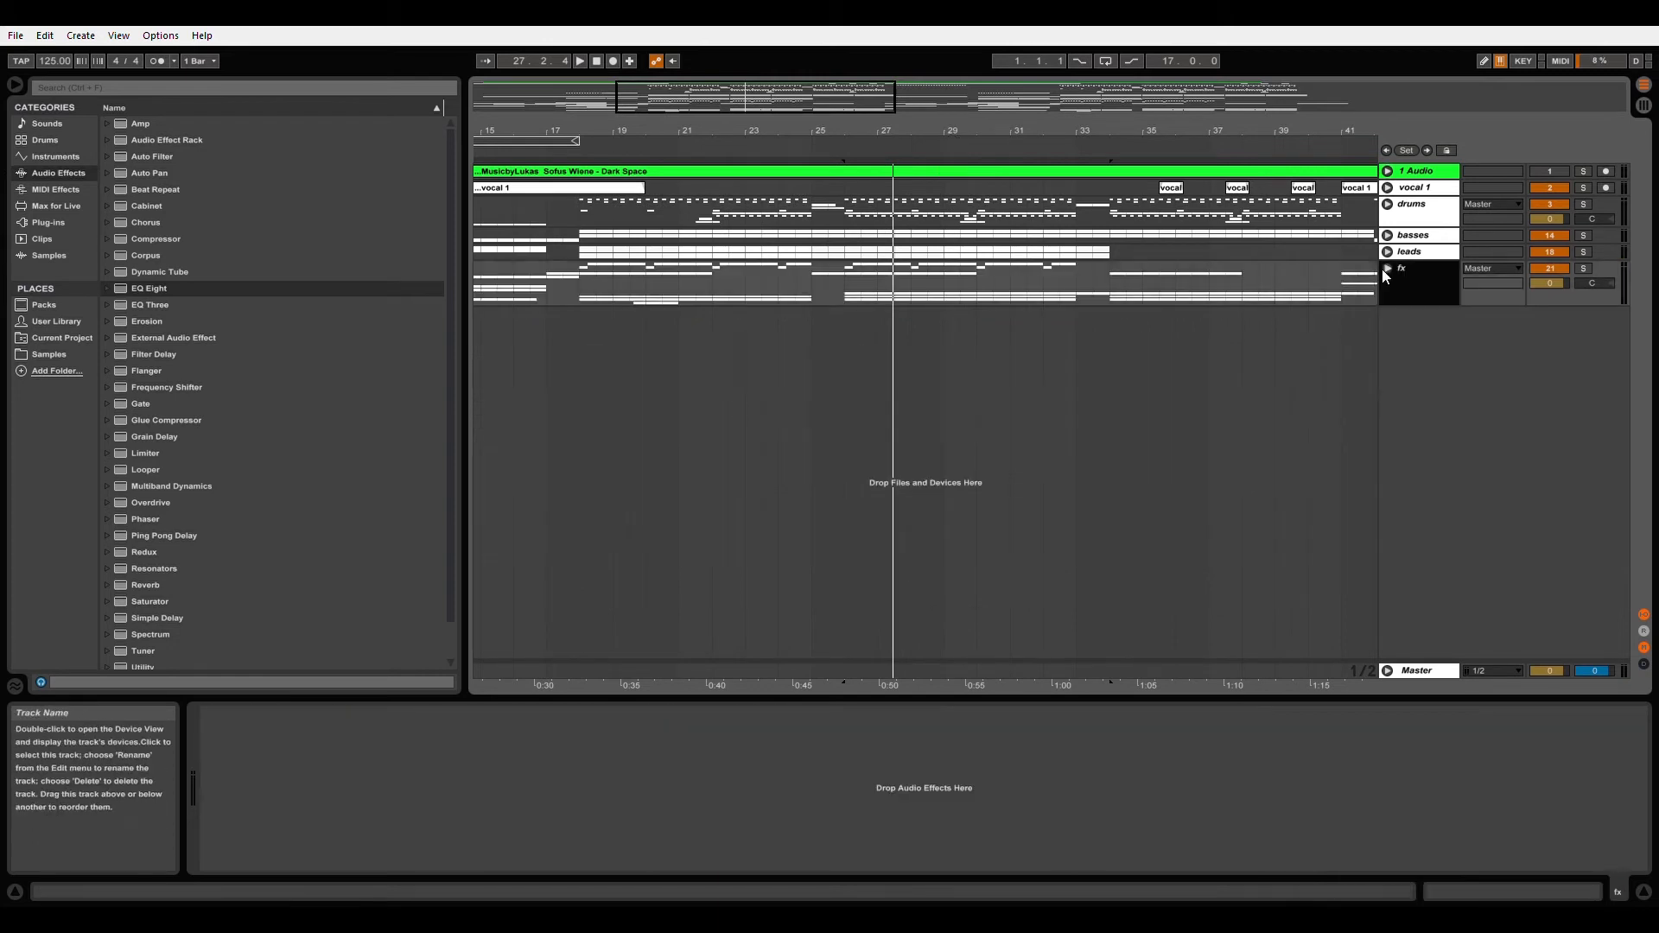
Step: Unfold and solo the drums group, and play it from bar 18 to bar 21
left_click(1387, 204)
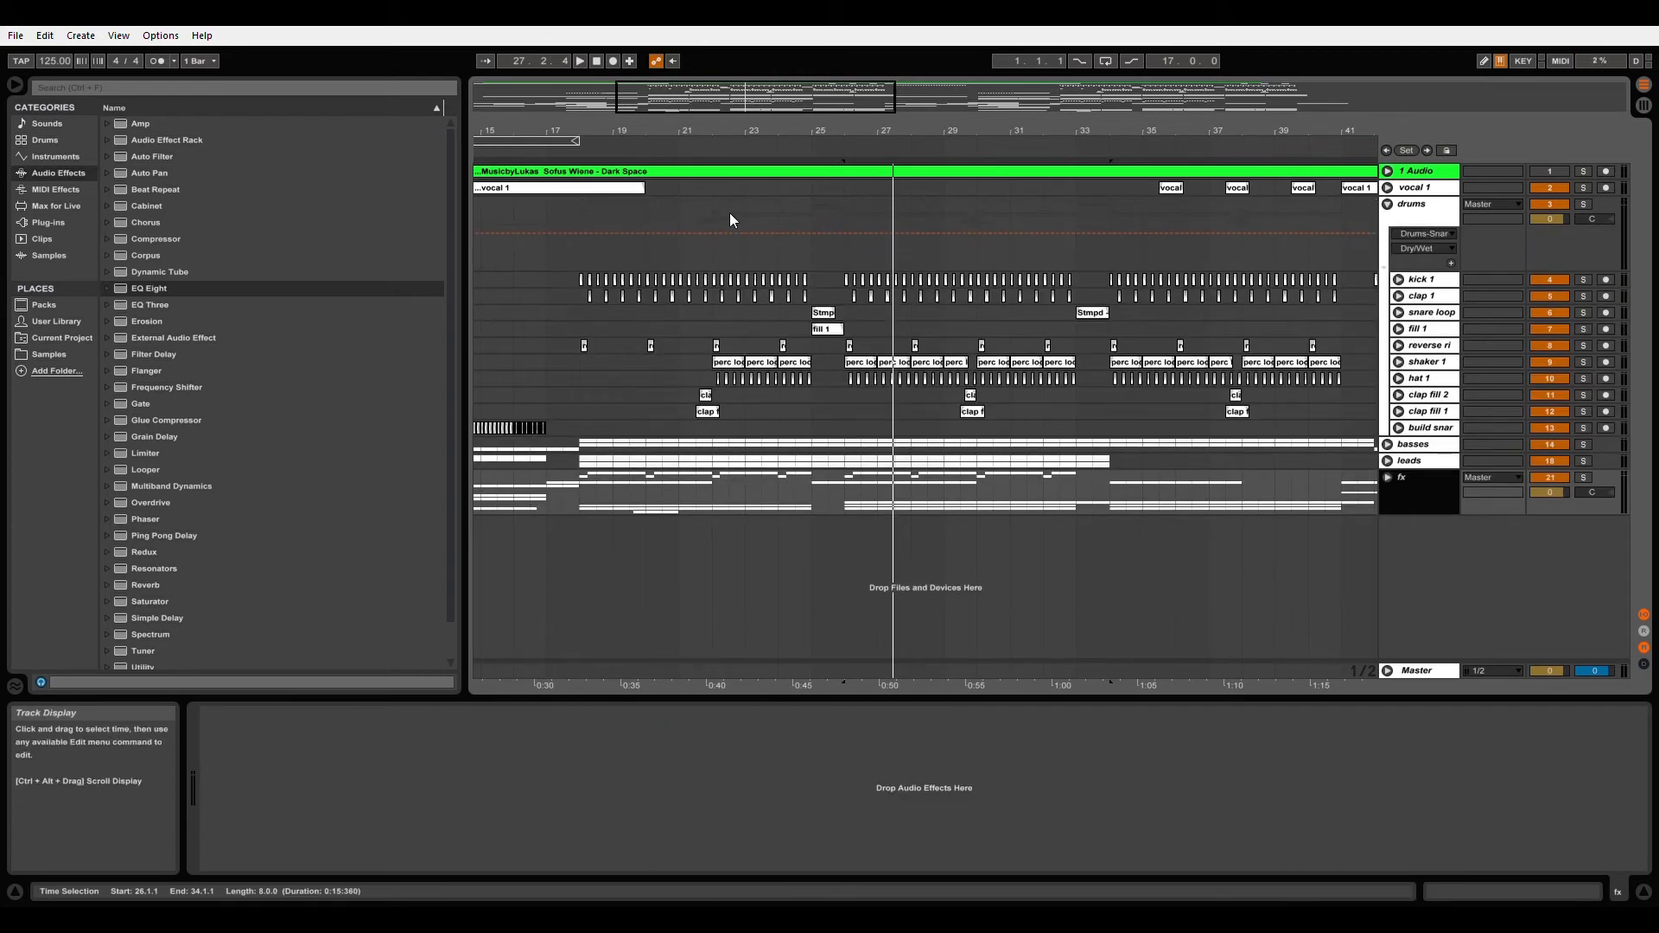
left_click(579, 278)
left_click(1583, 204)
key("space")
left_click_drag(575, 156, 666, 161)
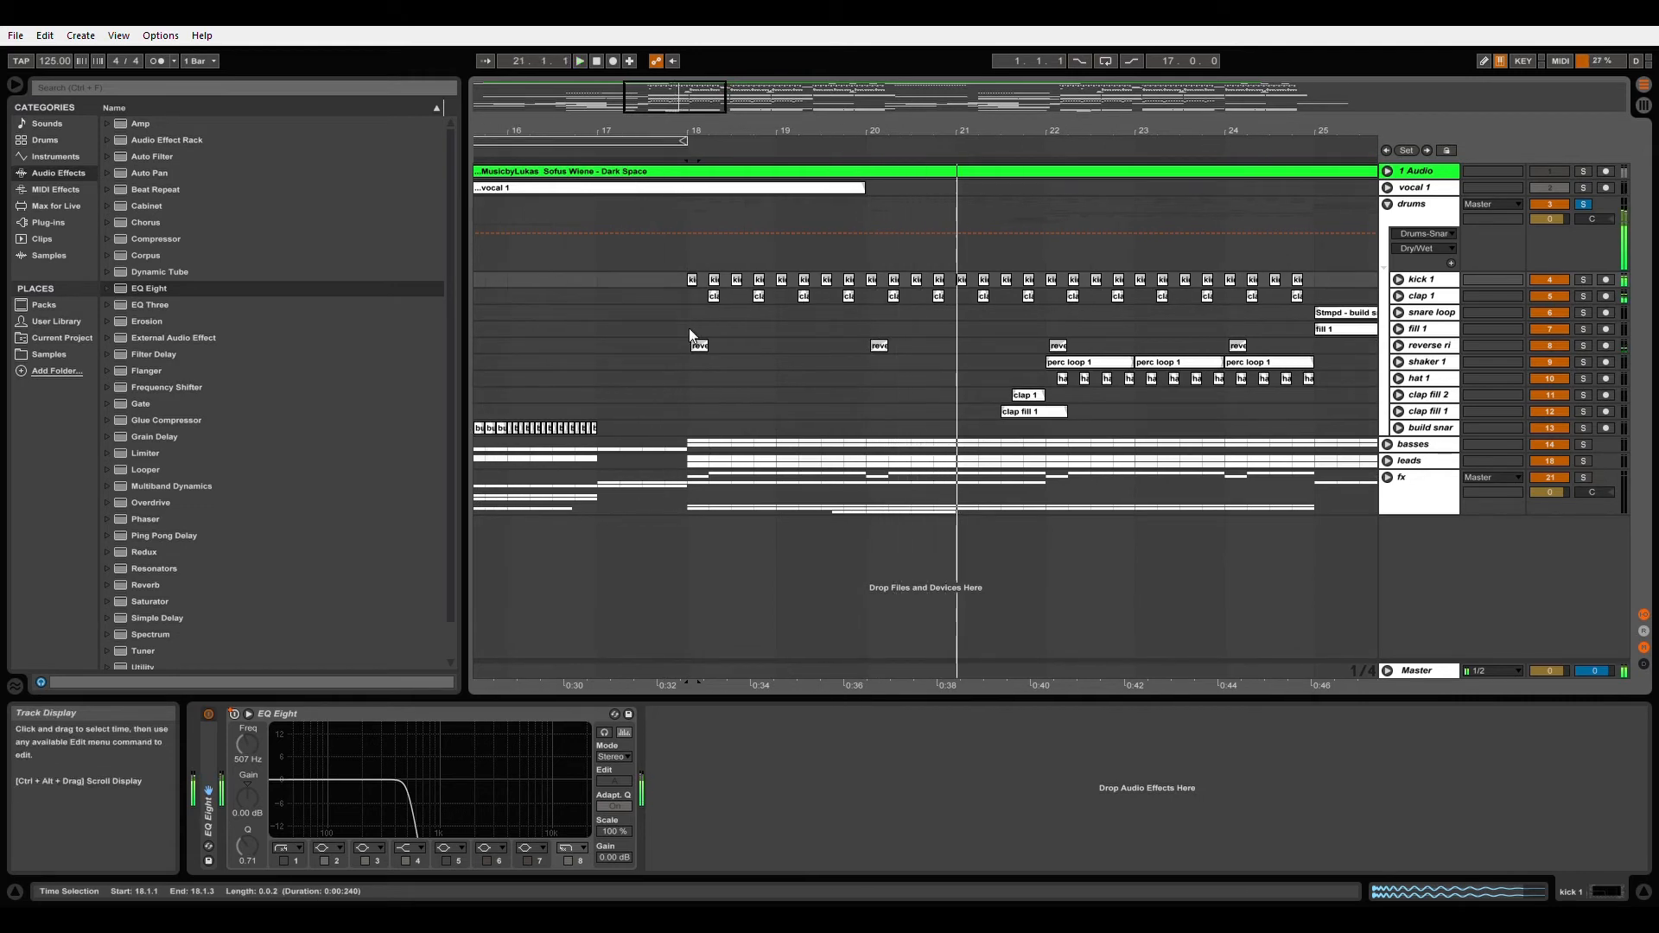
Step: Unfold and refold the kick 1, clap 1 and shaker 1 tracks in turn to examine their clips
left_click(1399, 280)
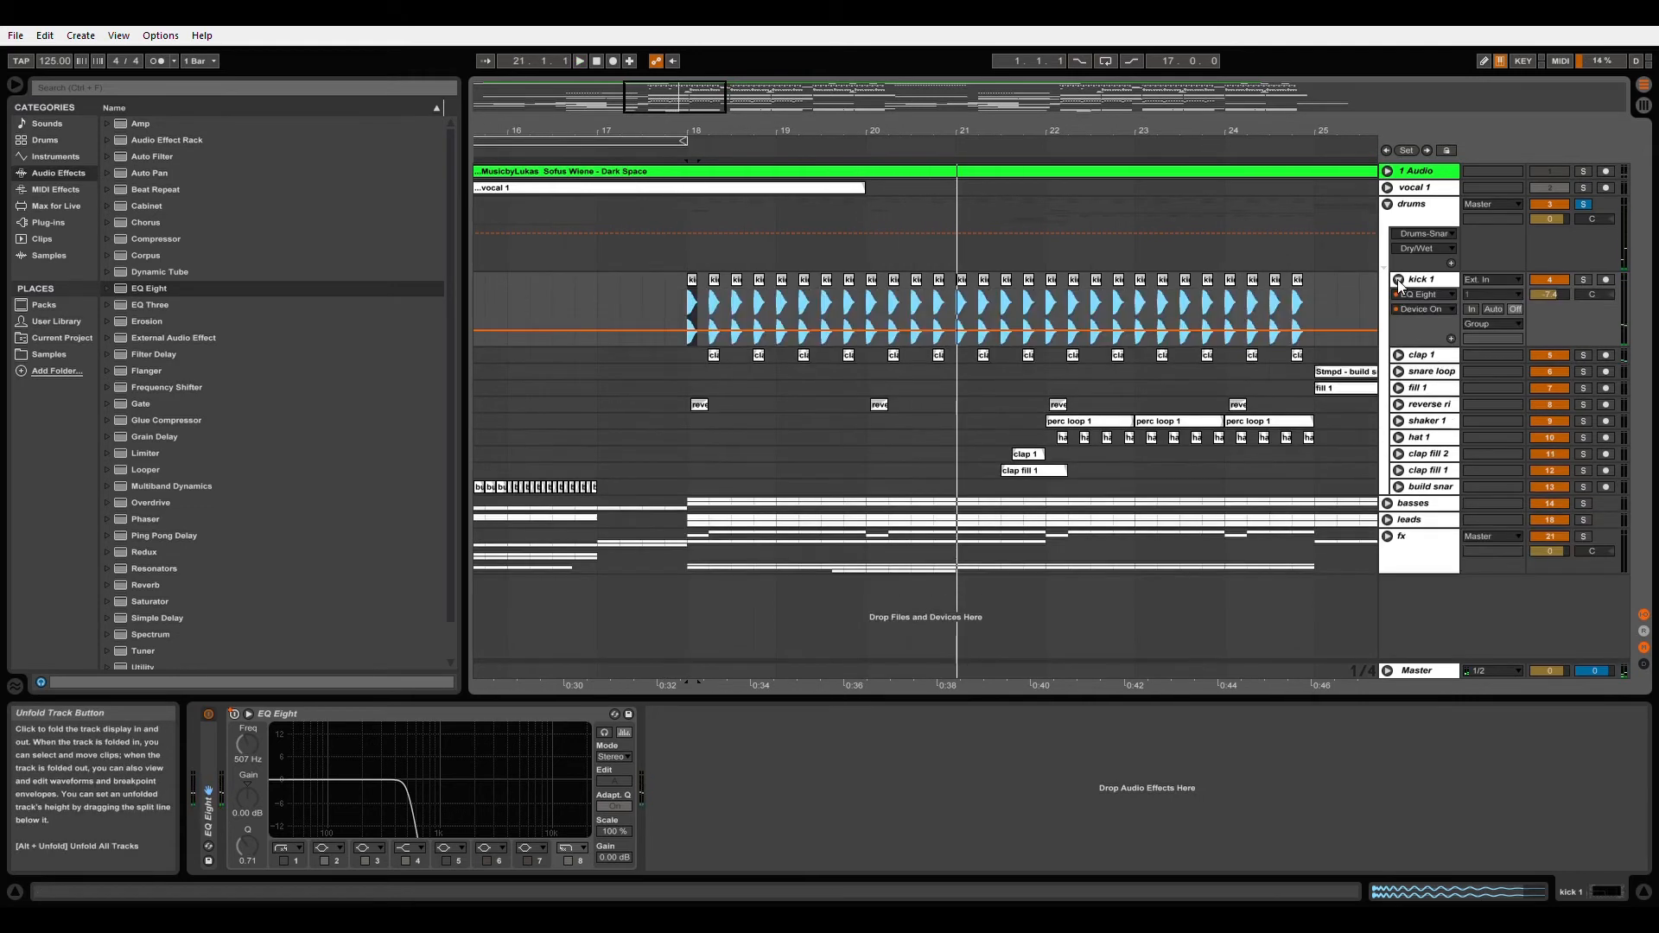
left_click(1400, 281)
left_click(1399, 297)
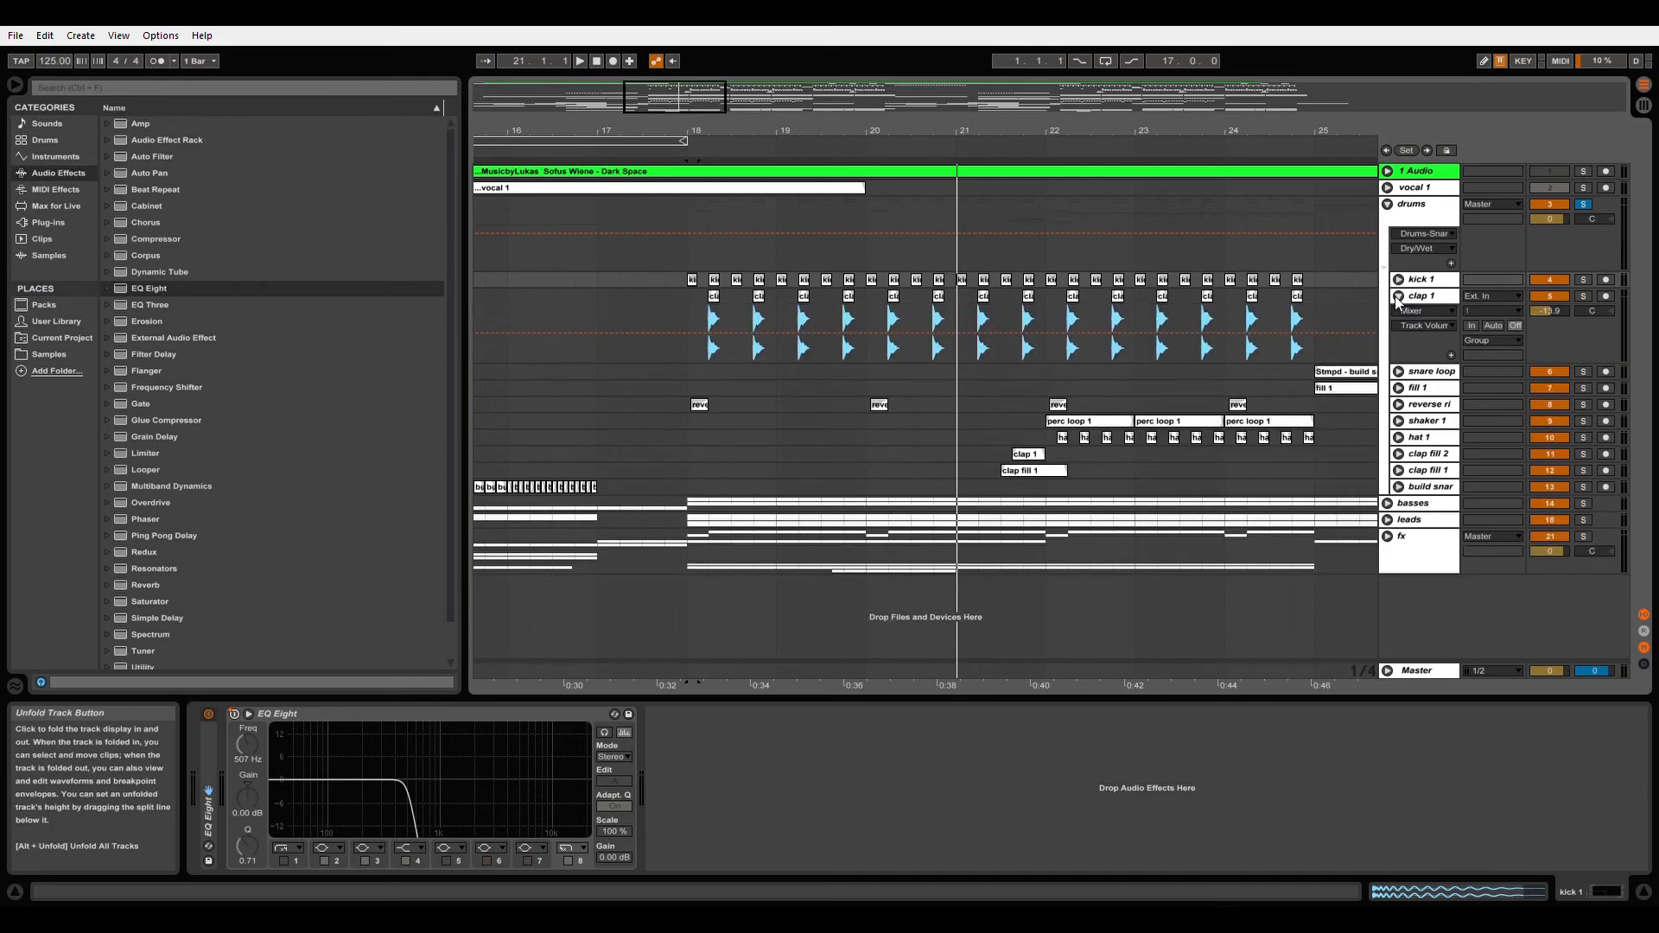
left_click(1399, 297)
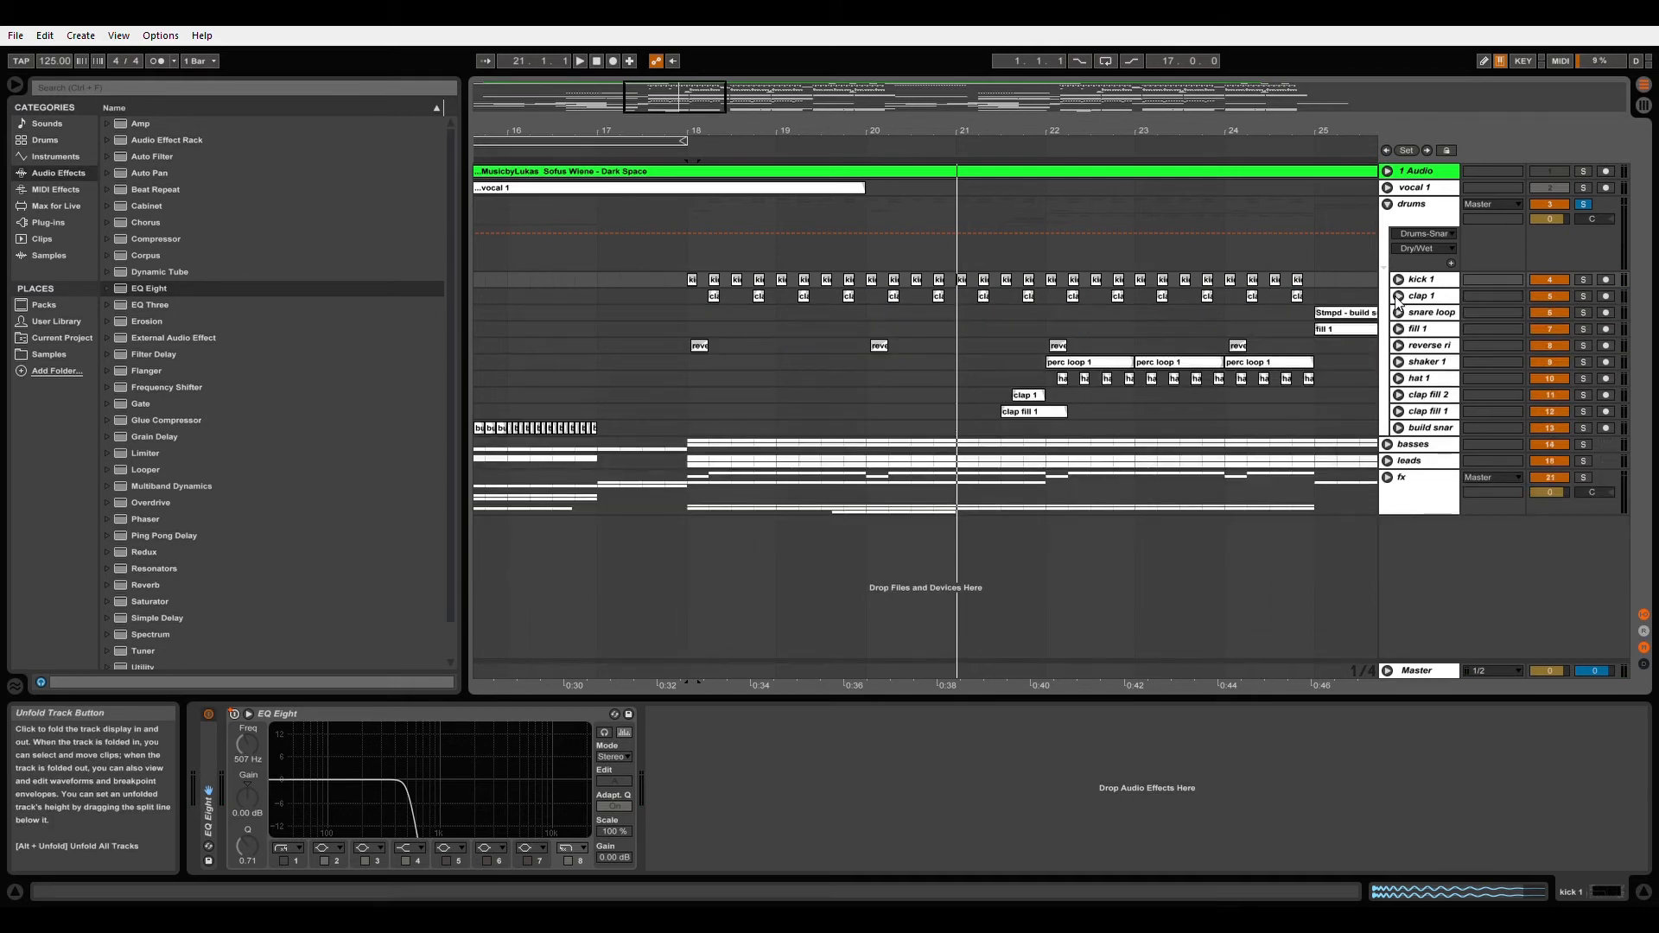
left_click(1400, 363)
left_click(1399, 363)
Step: Unfold and solo the reverse ride track, and play its first clip at bar 18
left_click(1399, 346)
left_click(697, 348)
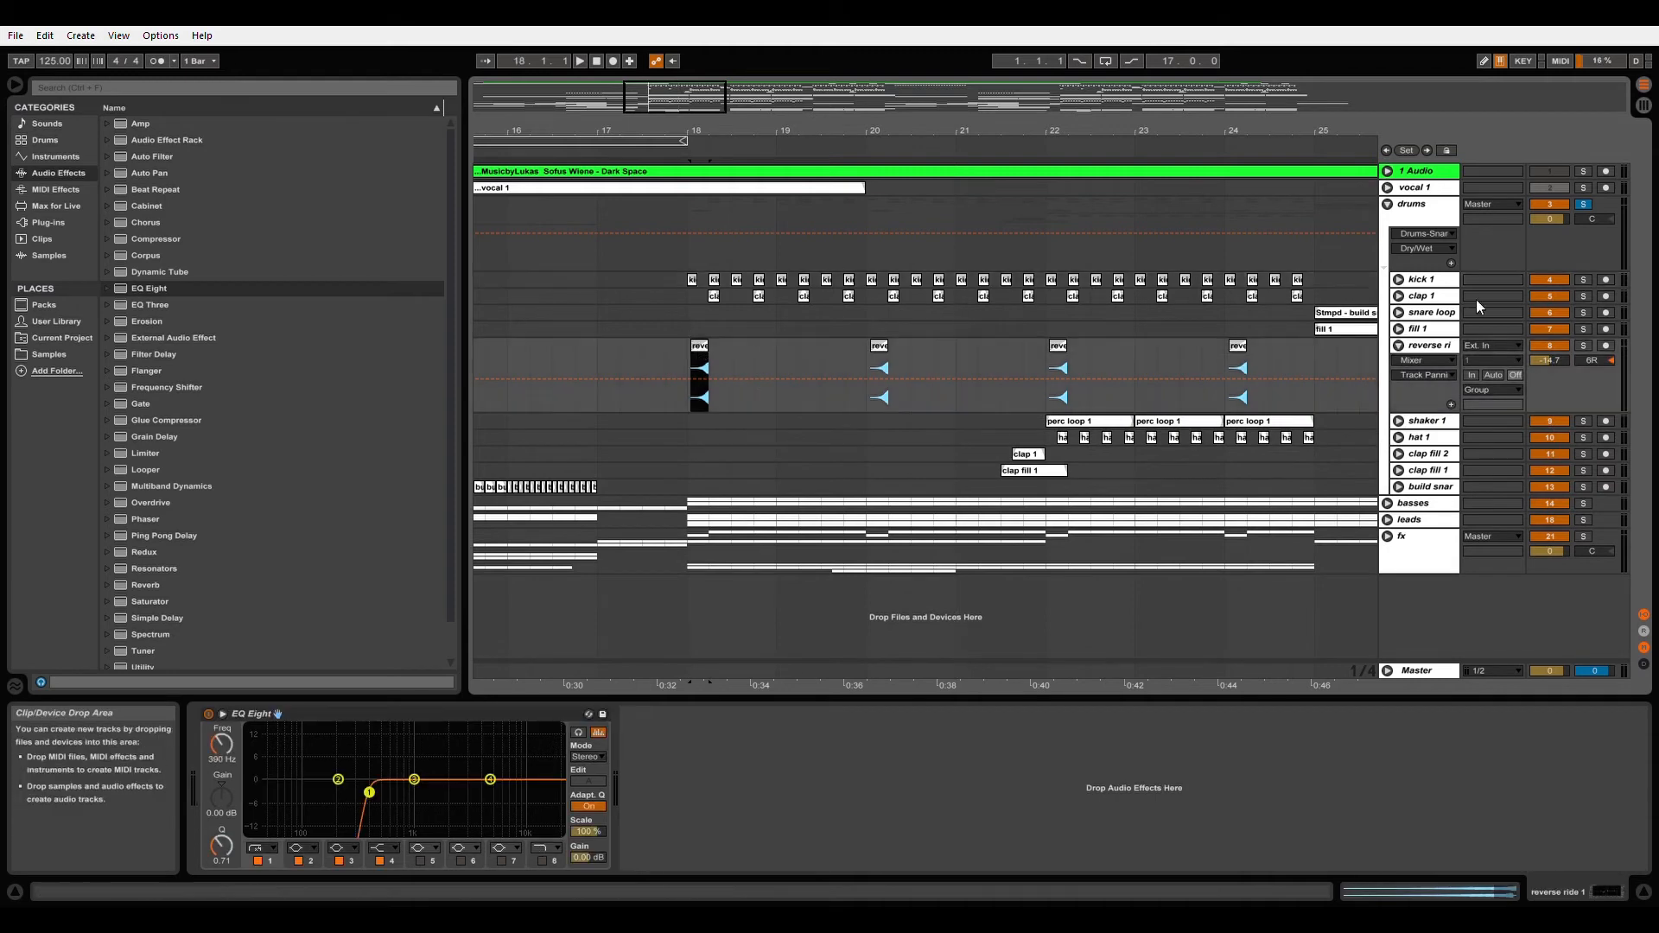
left_click(1584, 346)
key("space")
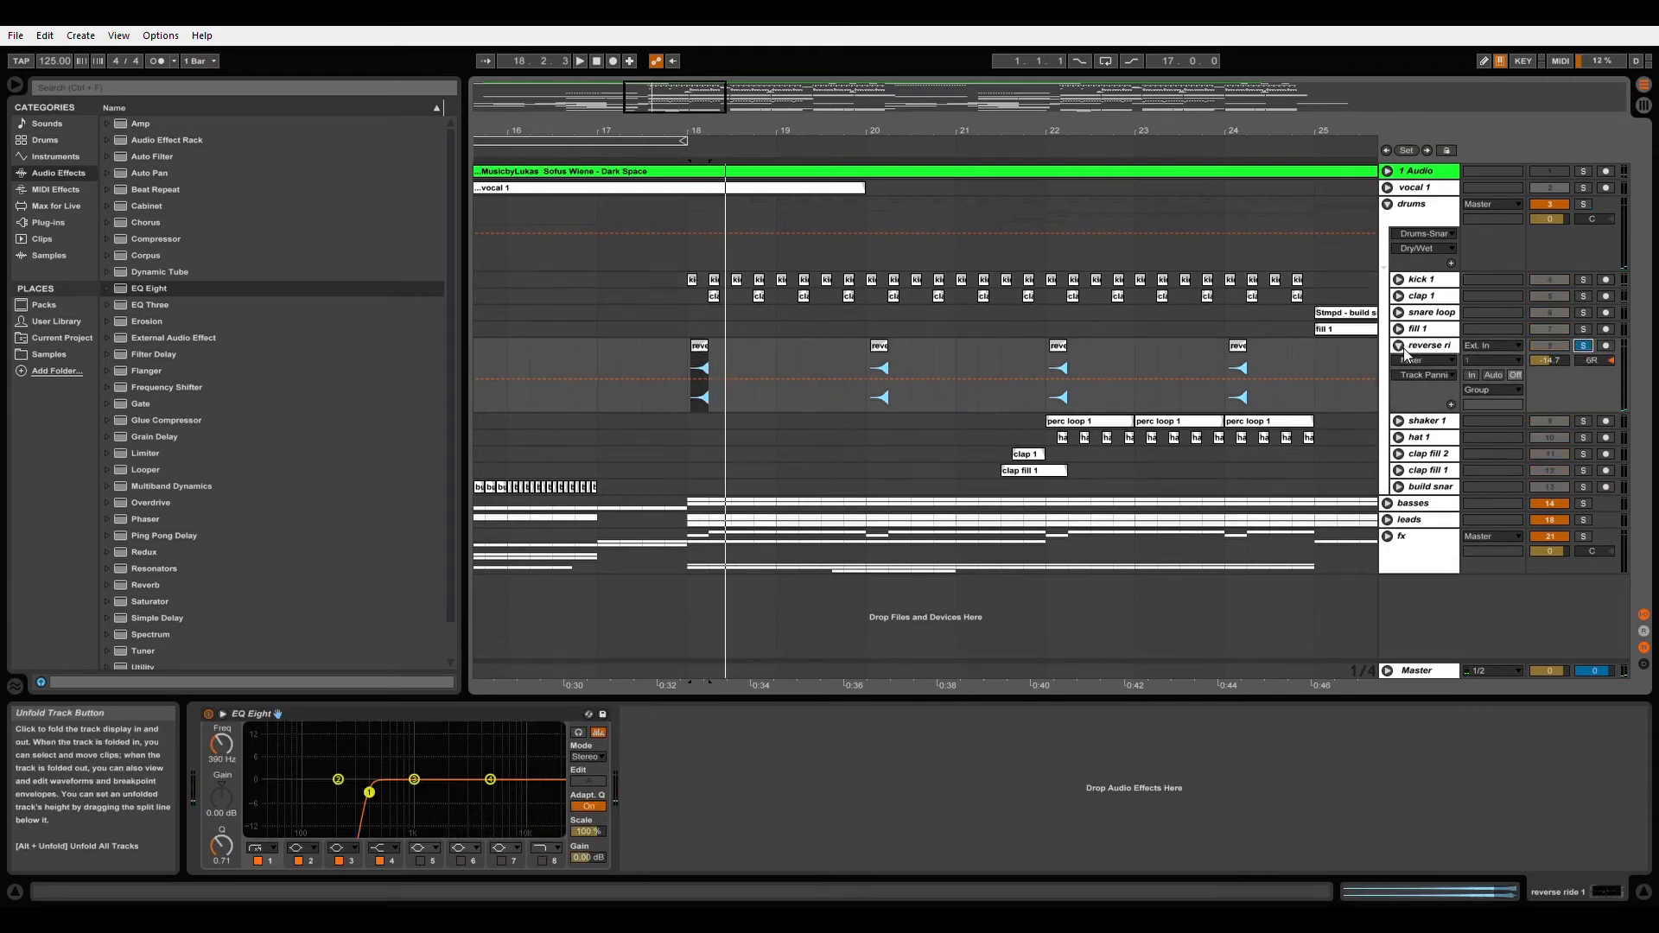
Step: Unfold and solo the clap fill 2 track, and play its clip just before bar 22
left_click(1396, 454)
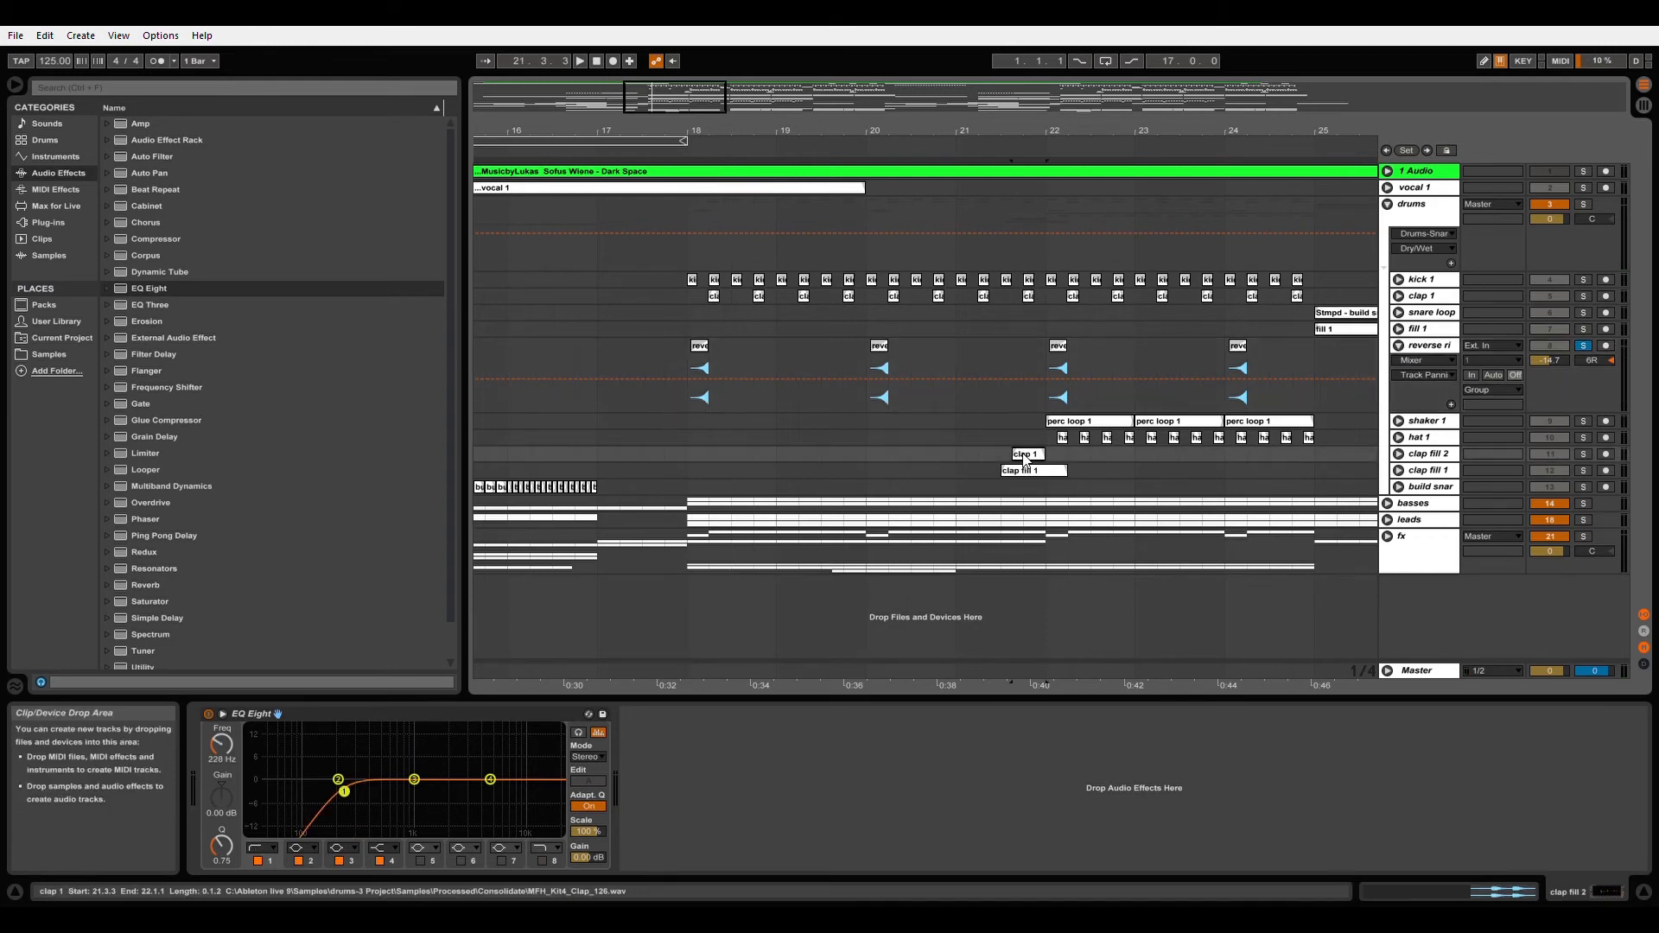
left_click(1397, 454)
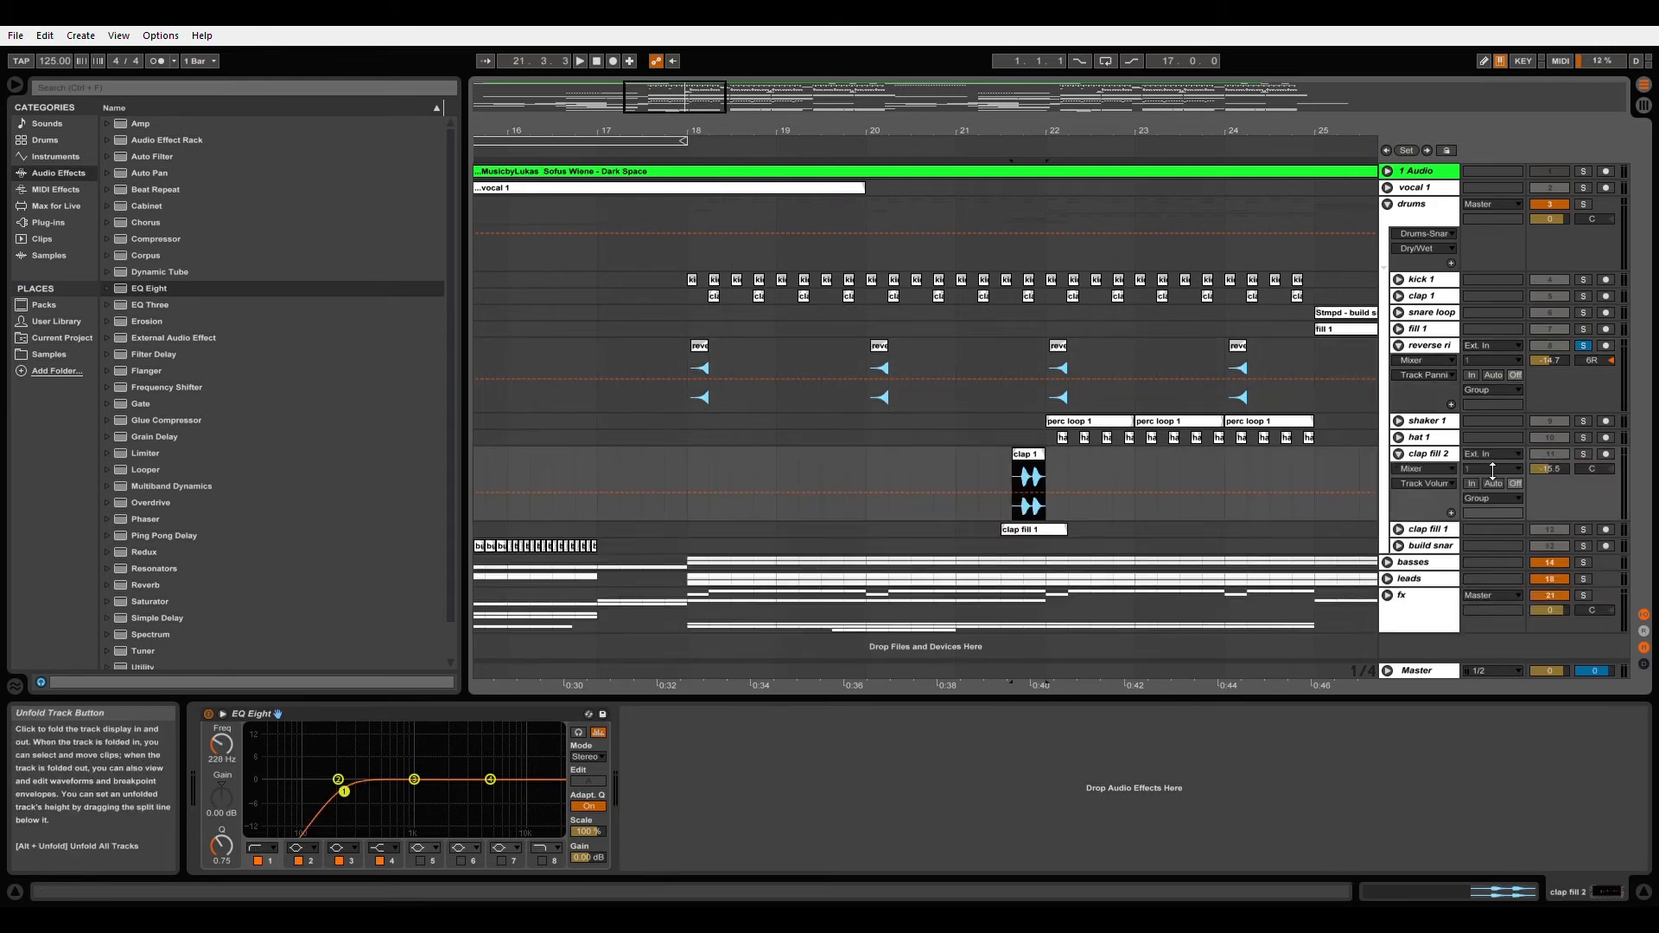
left_click(1584, 454)
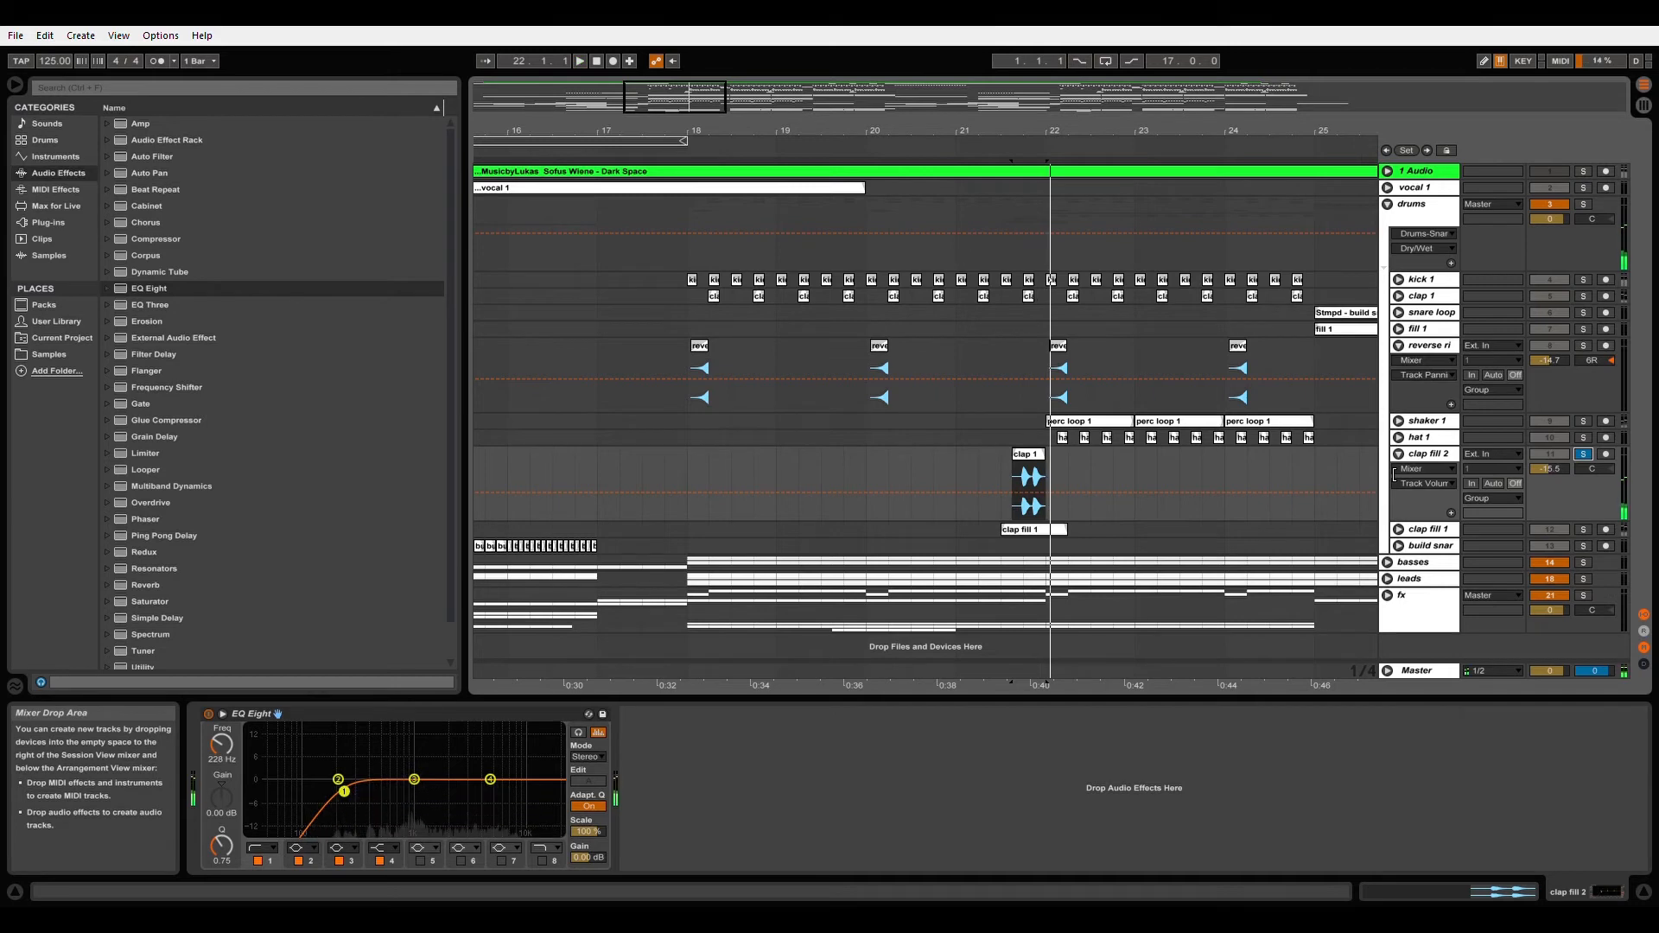
key("space")
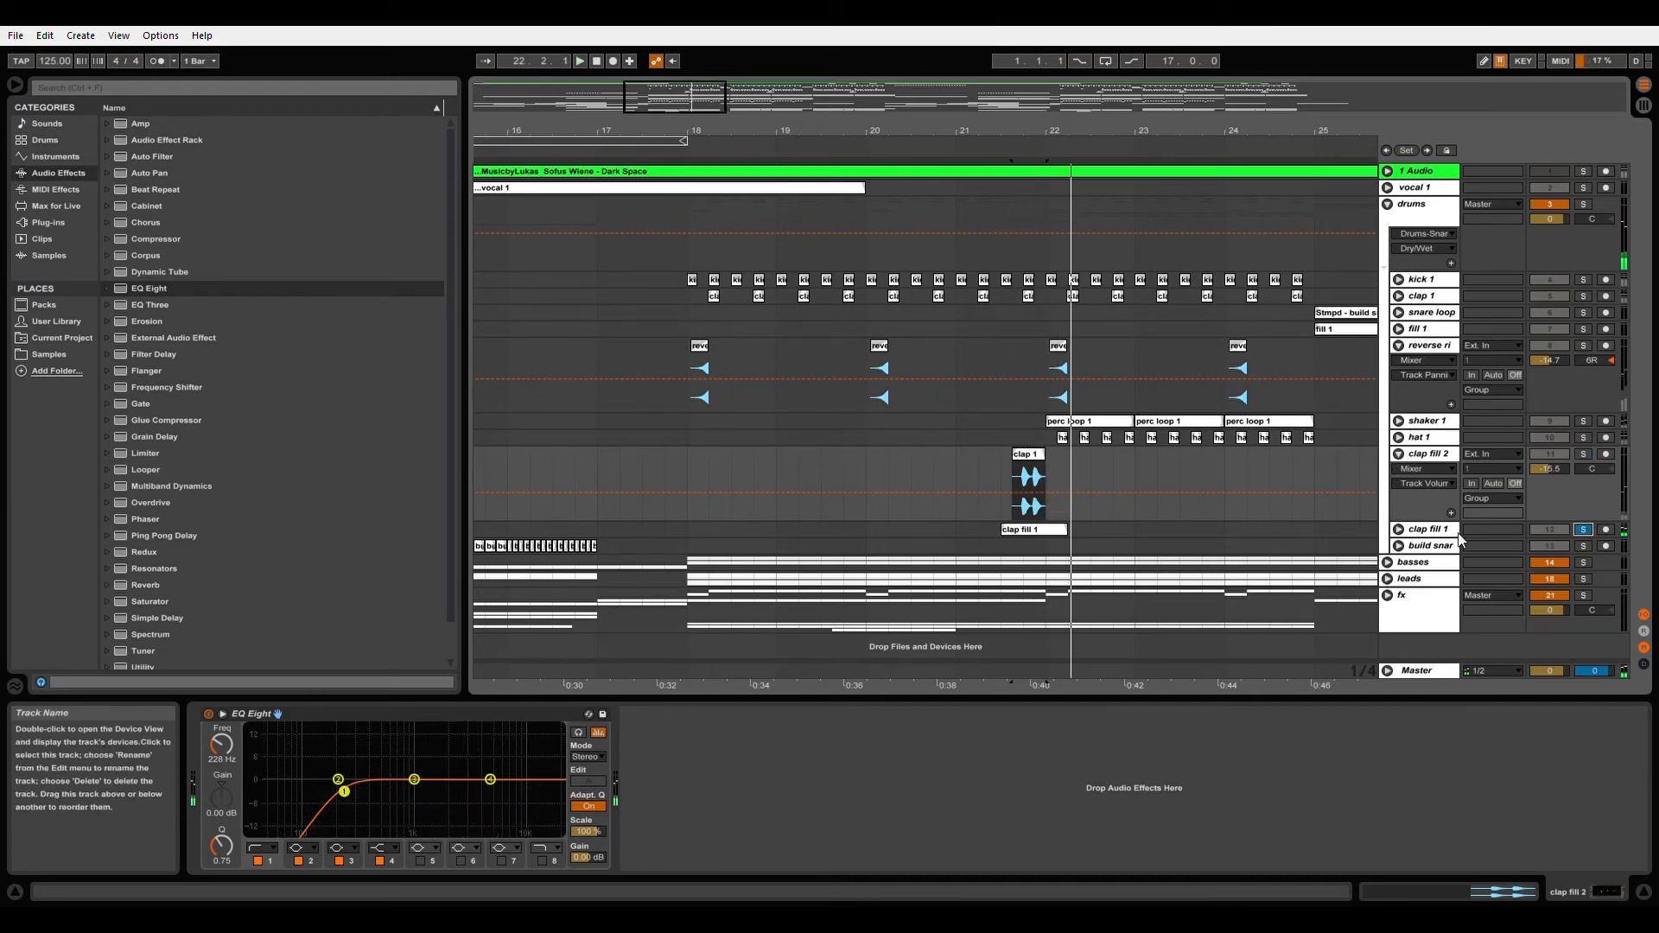
Step: Fold clap fill 2, solo the clap fill 1 track, and play its clip from 21.3.1
left_click(1398, 454)
key("space")
left_click(992, 455)
left_click(1584, 471)
key("space")
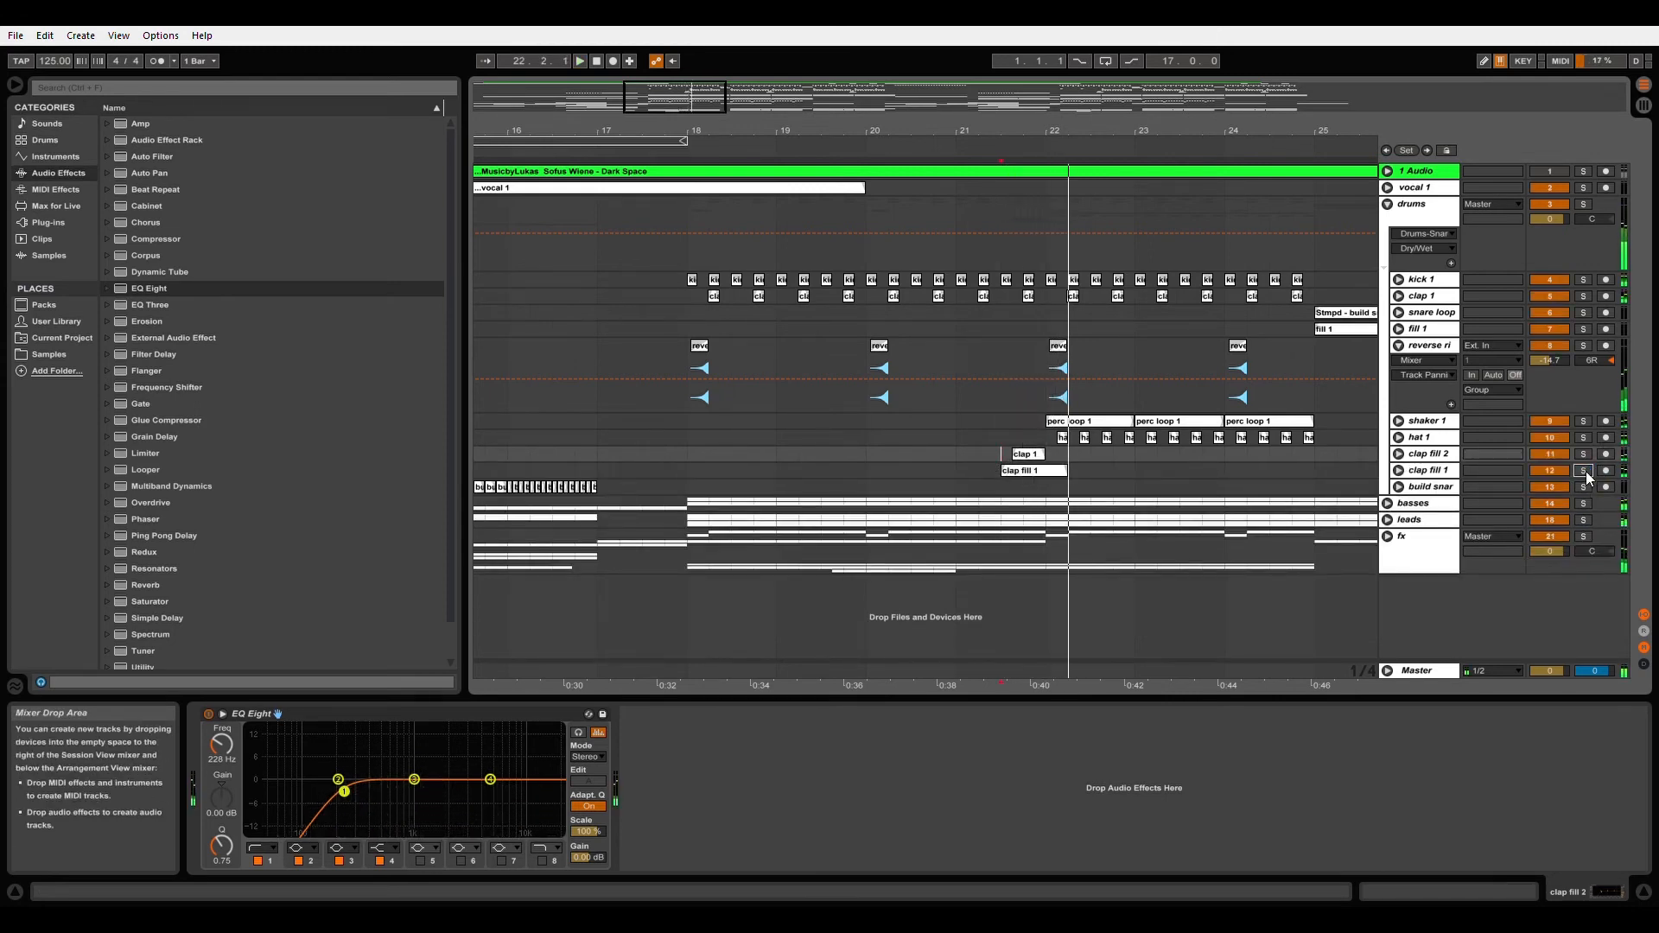
Step: Unfold and solo the shaker 1 track, and play its first perc loop 1 clip at bar 22
left_click(1399, 421)
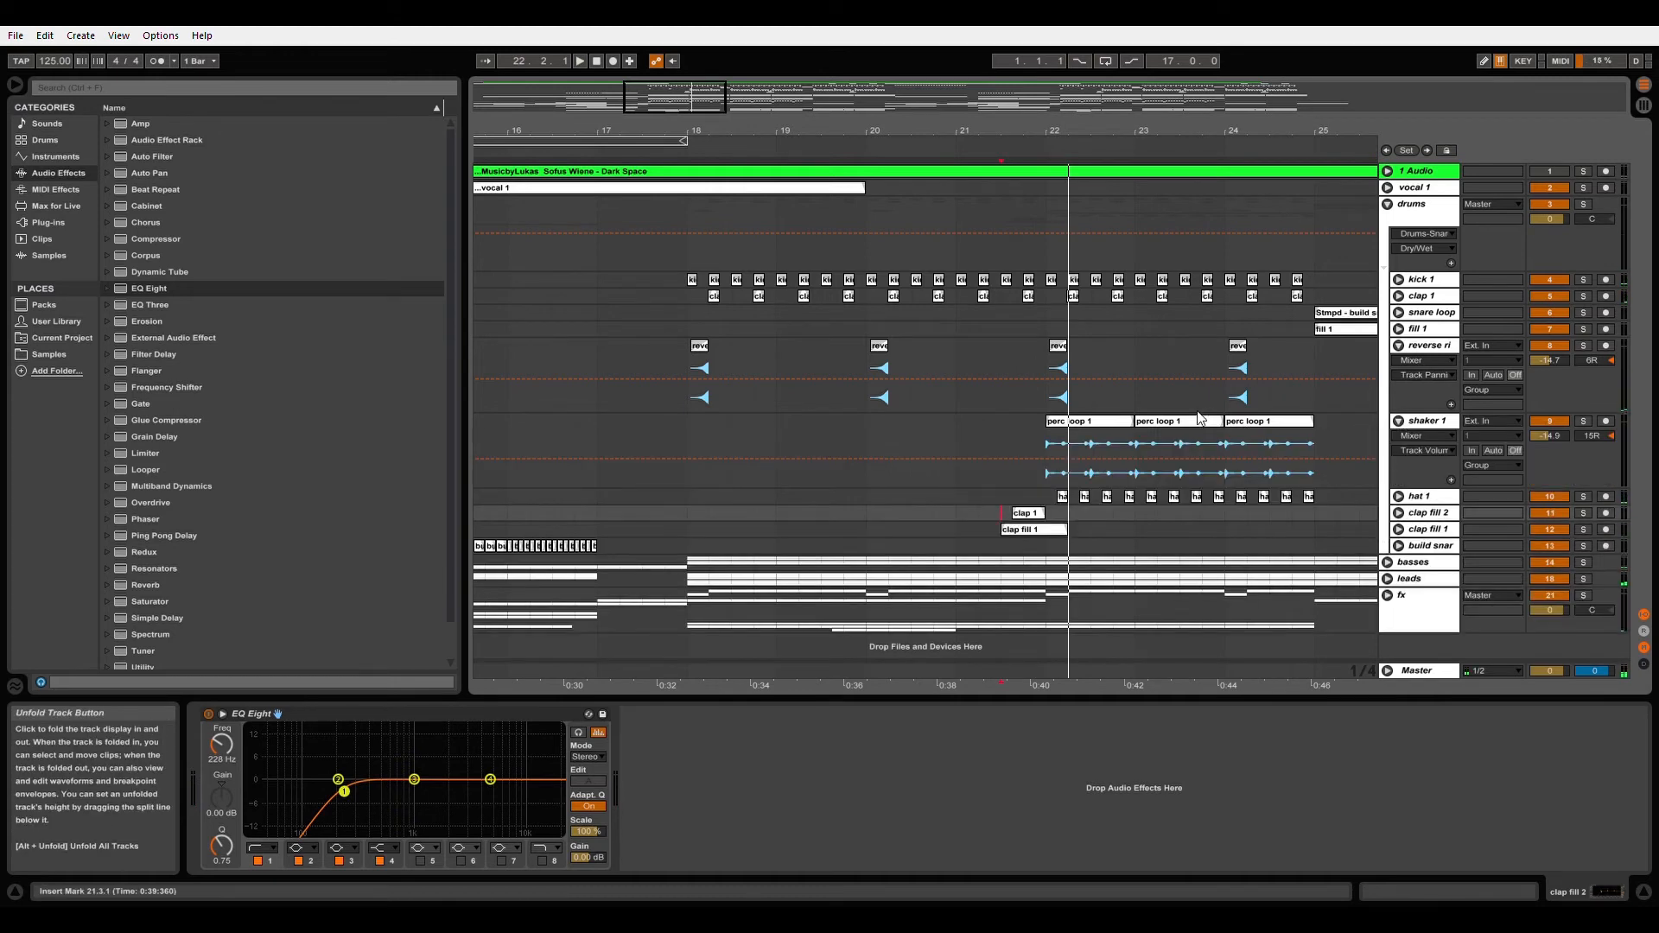
left_click(1113, 426)
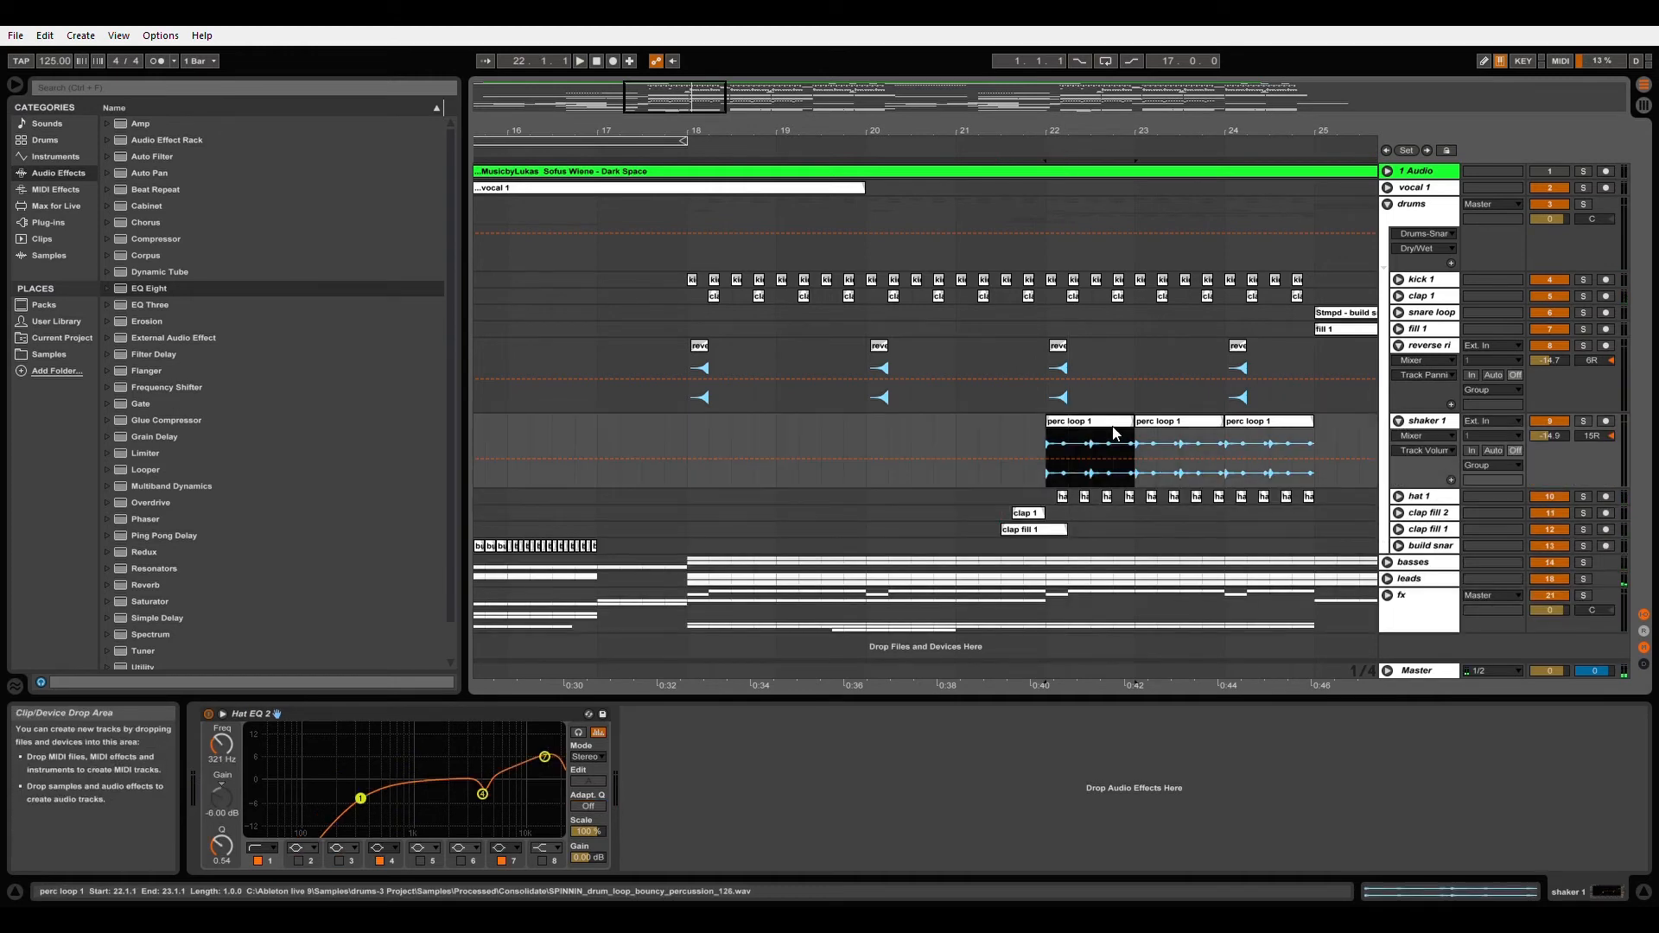
left_click(1583, 422)
key("space")
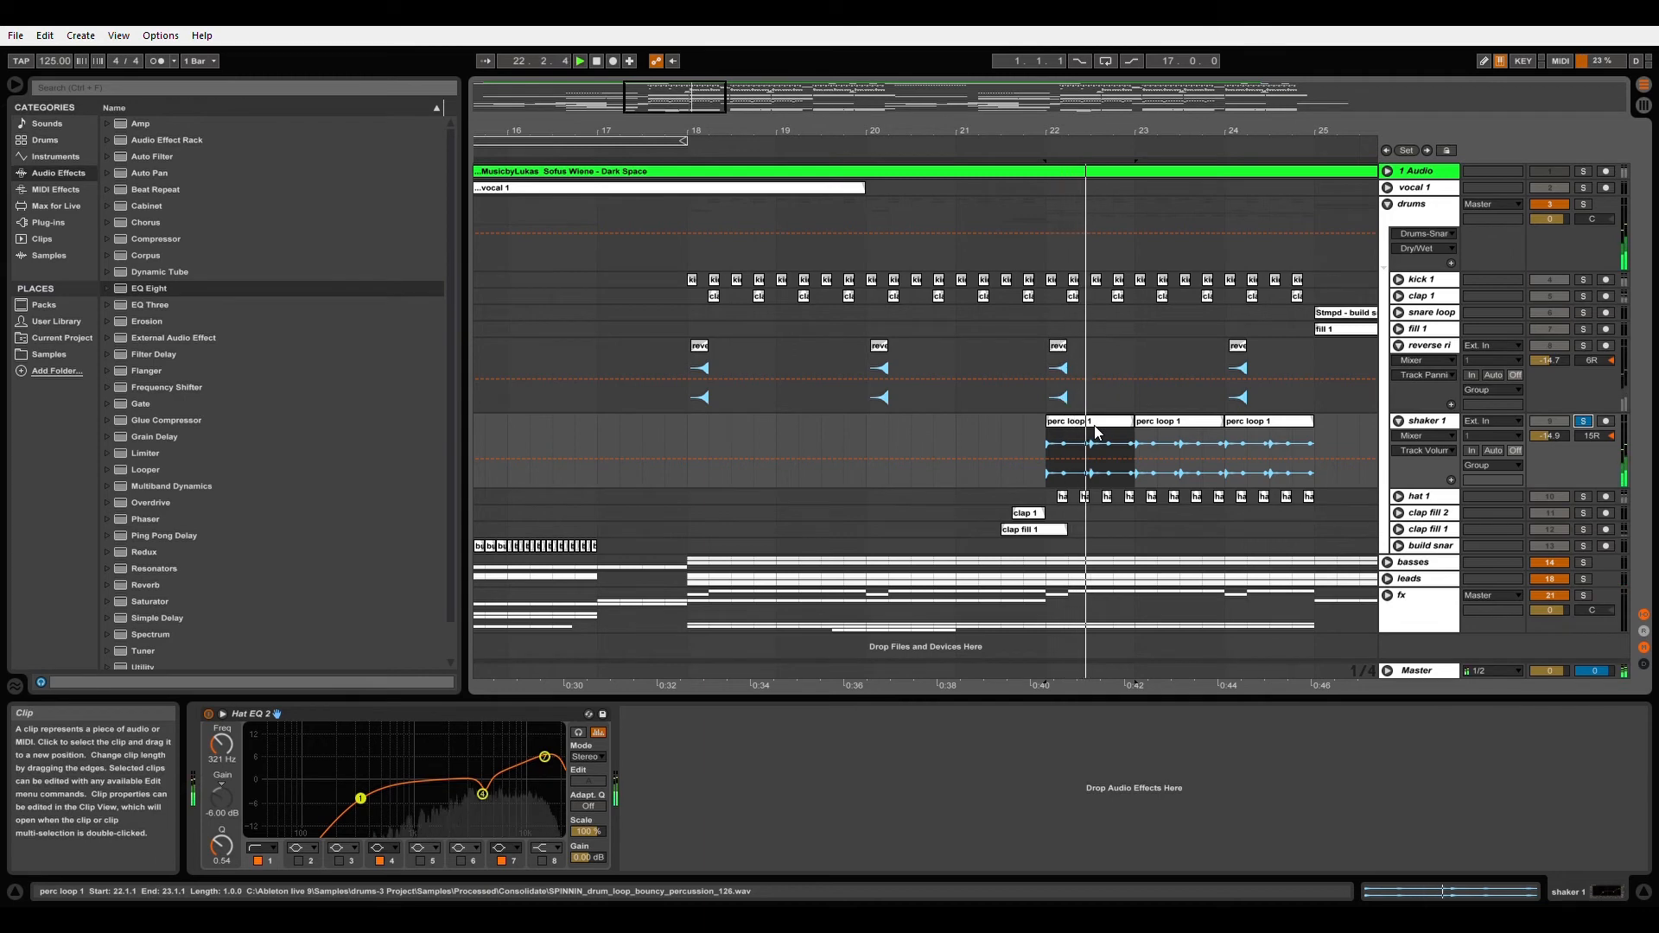
key("space")
Step: Audition the hat 1 track in solo, and play the soloed drums group from bar 22
left_click(1579, 496)
left_click(1579, 497)
key("space")
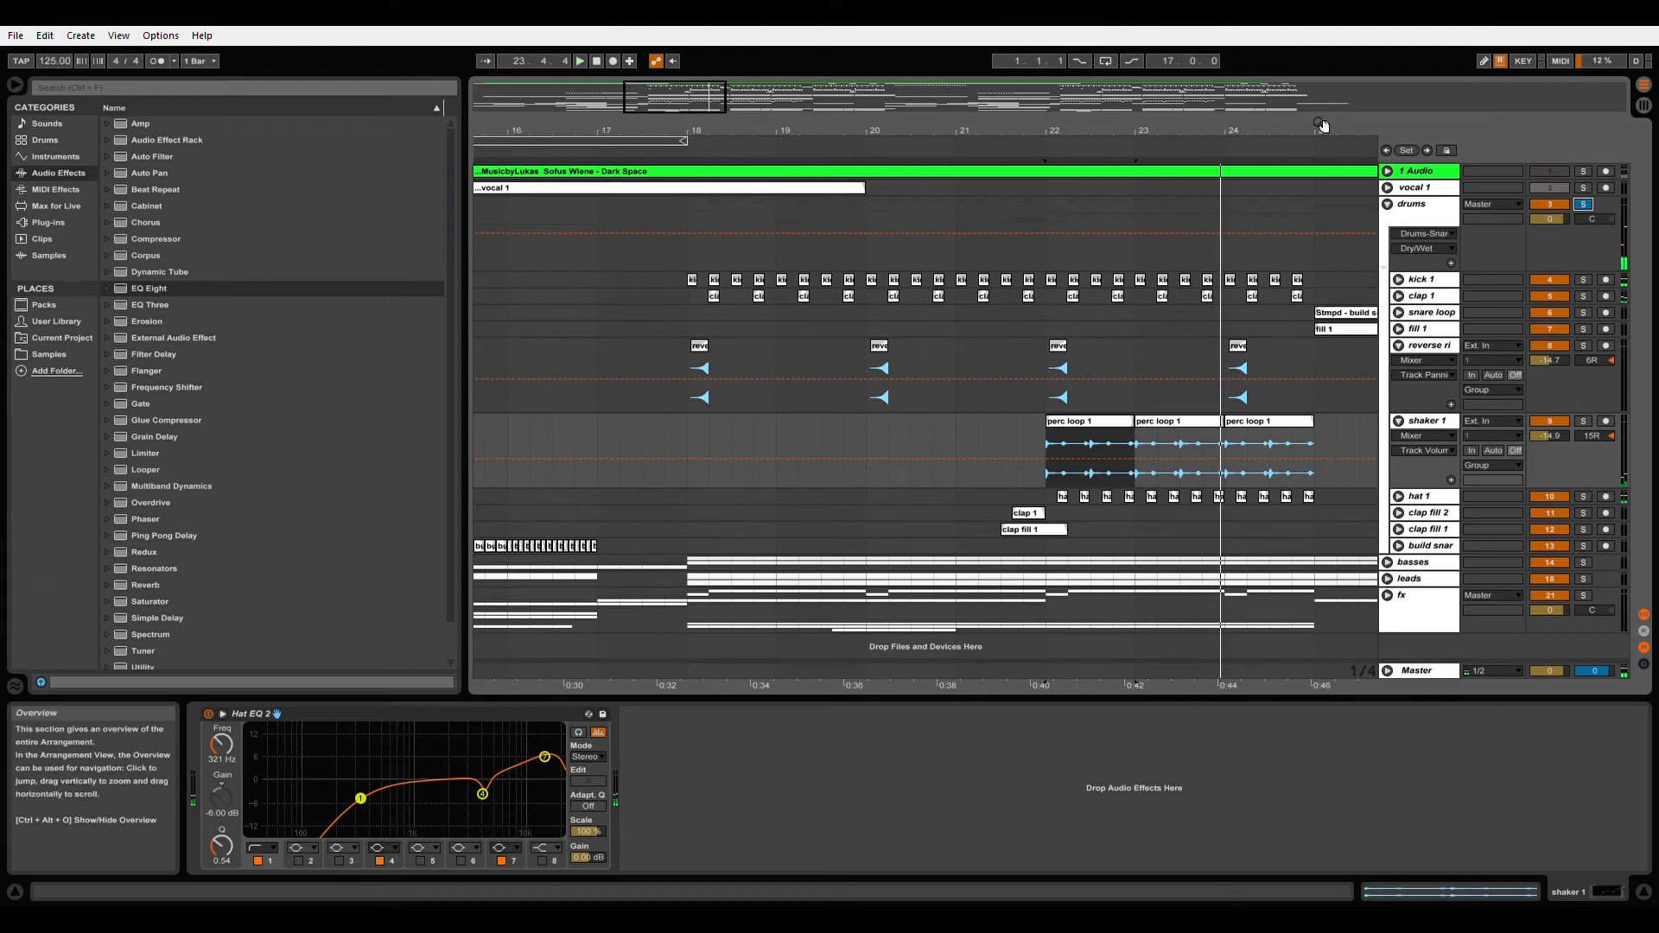
Step: Unfold and solo the snare loop track, and play its build snare clip at bar 25
left_click_drag(1321, 138, 945, 138)
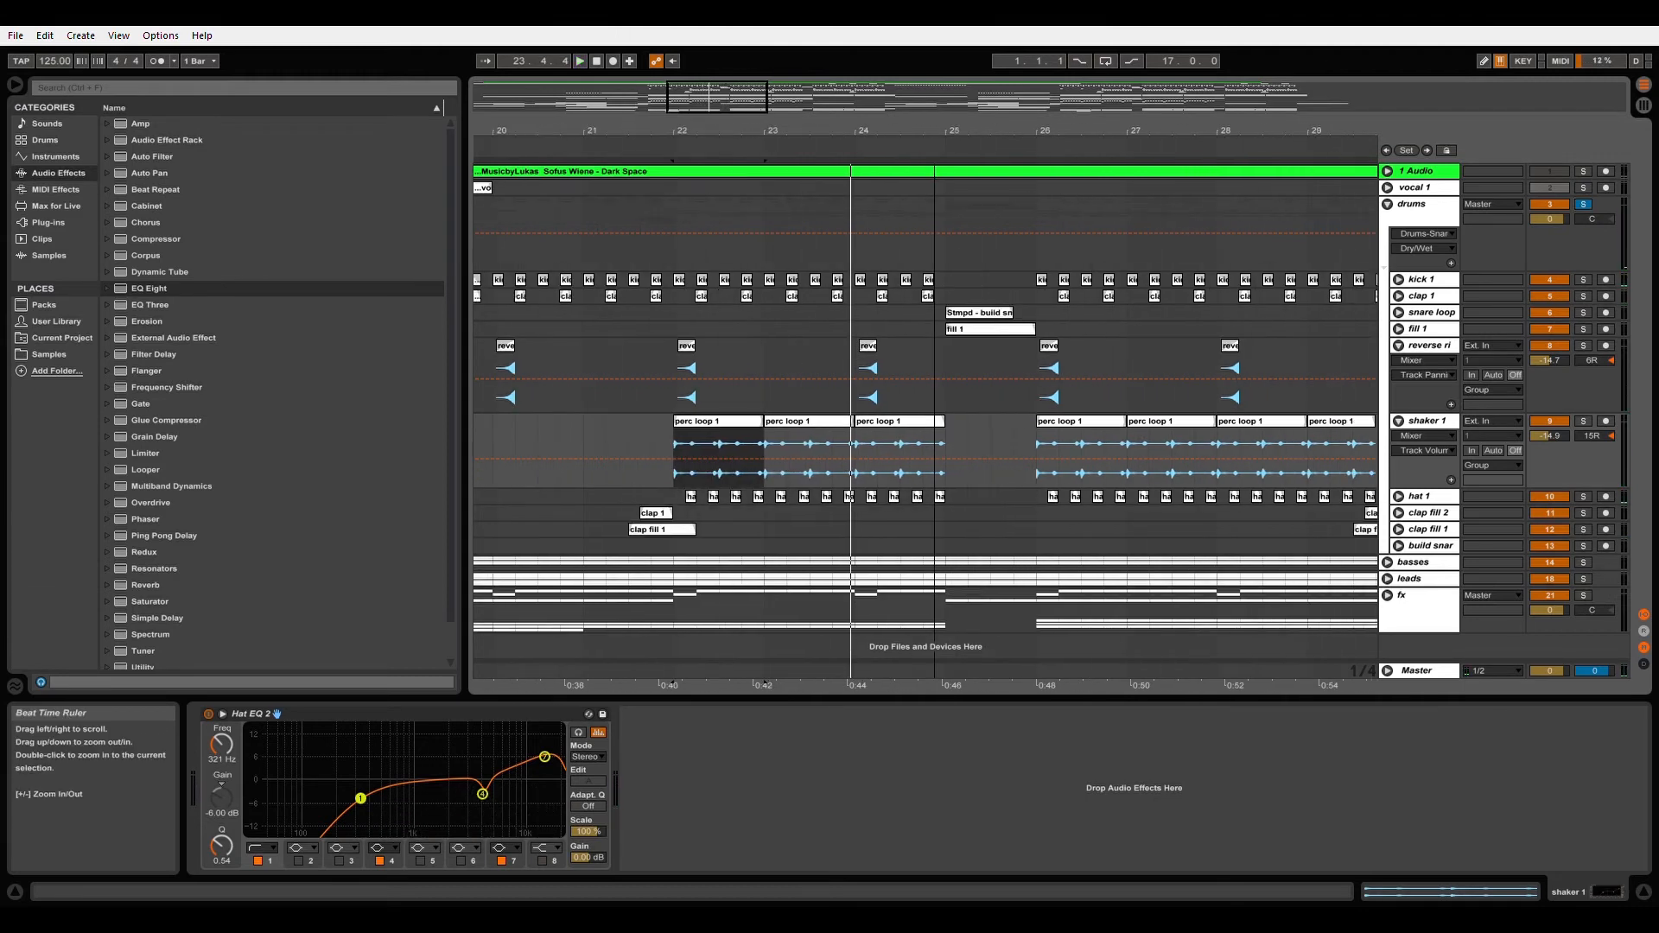
left_click(960, 313)
left_click(1398, 313)
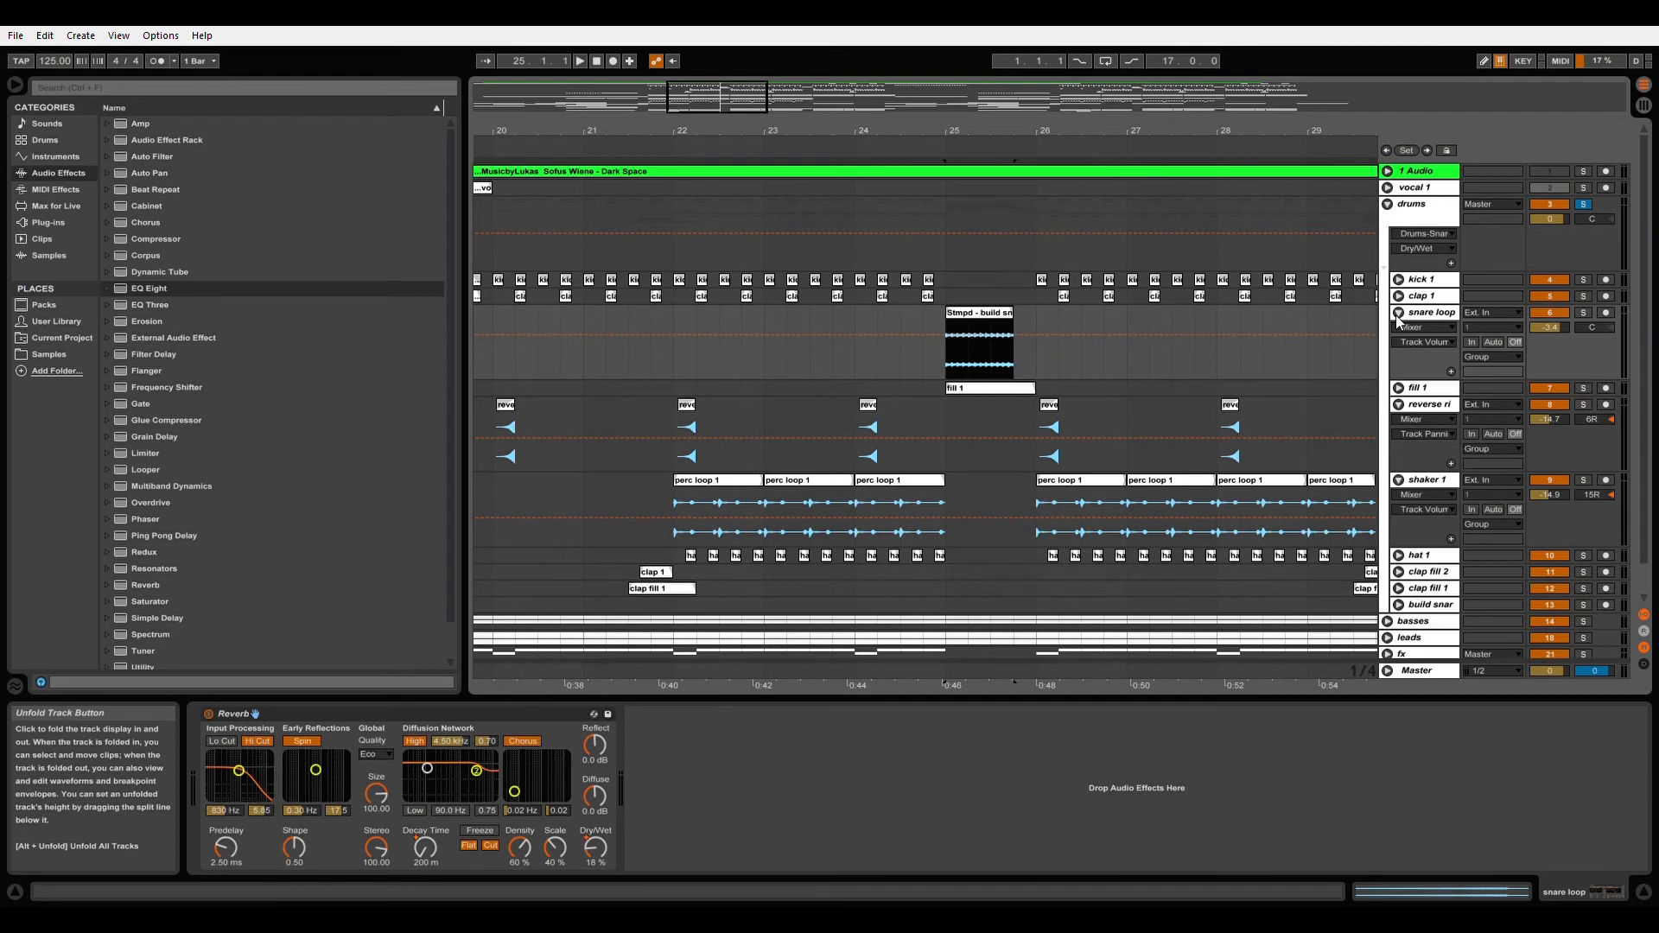
left_click(1582, 312)
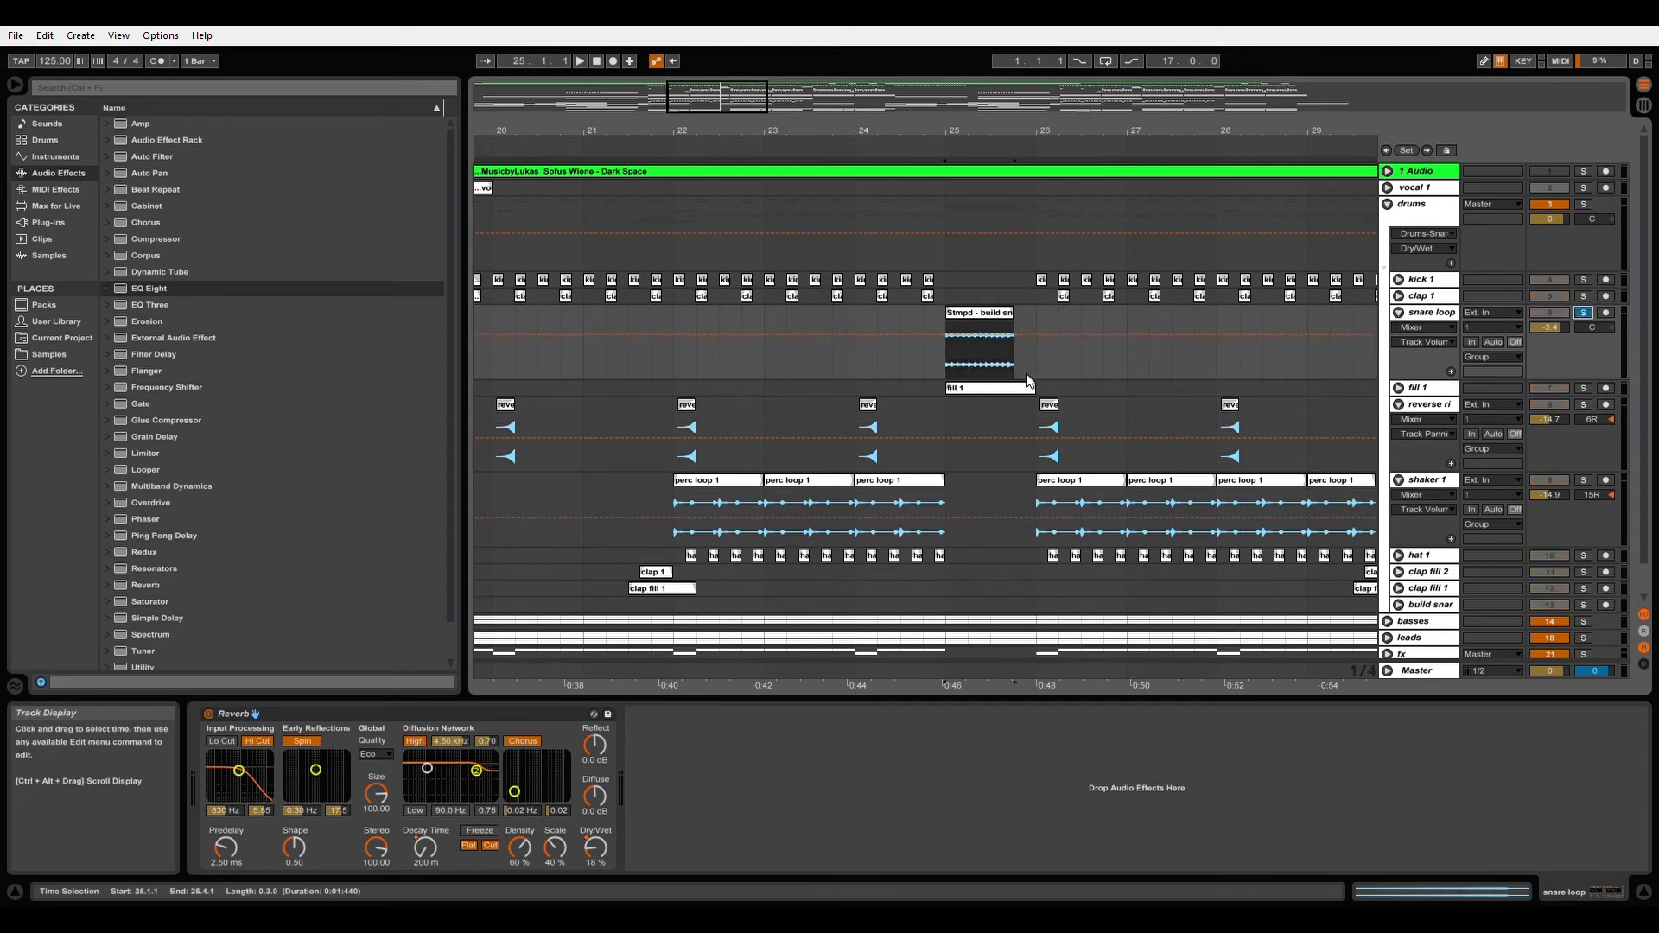
key("space")
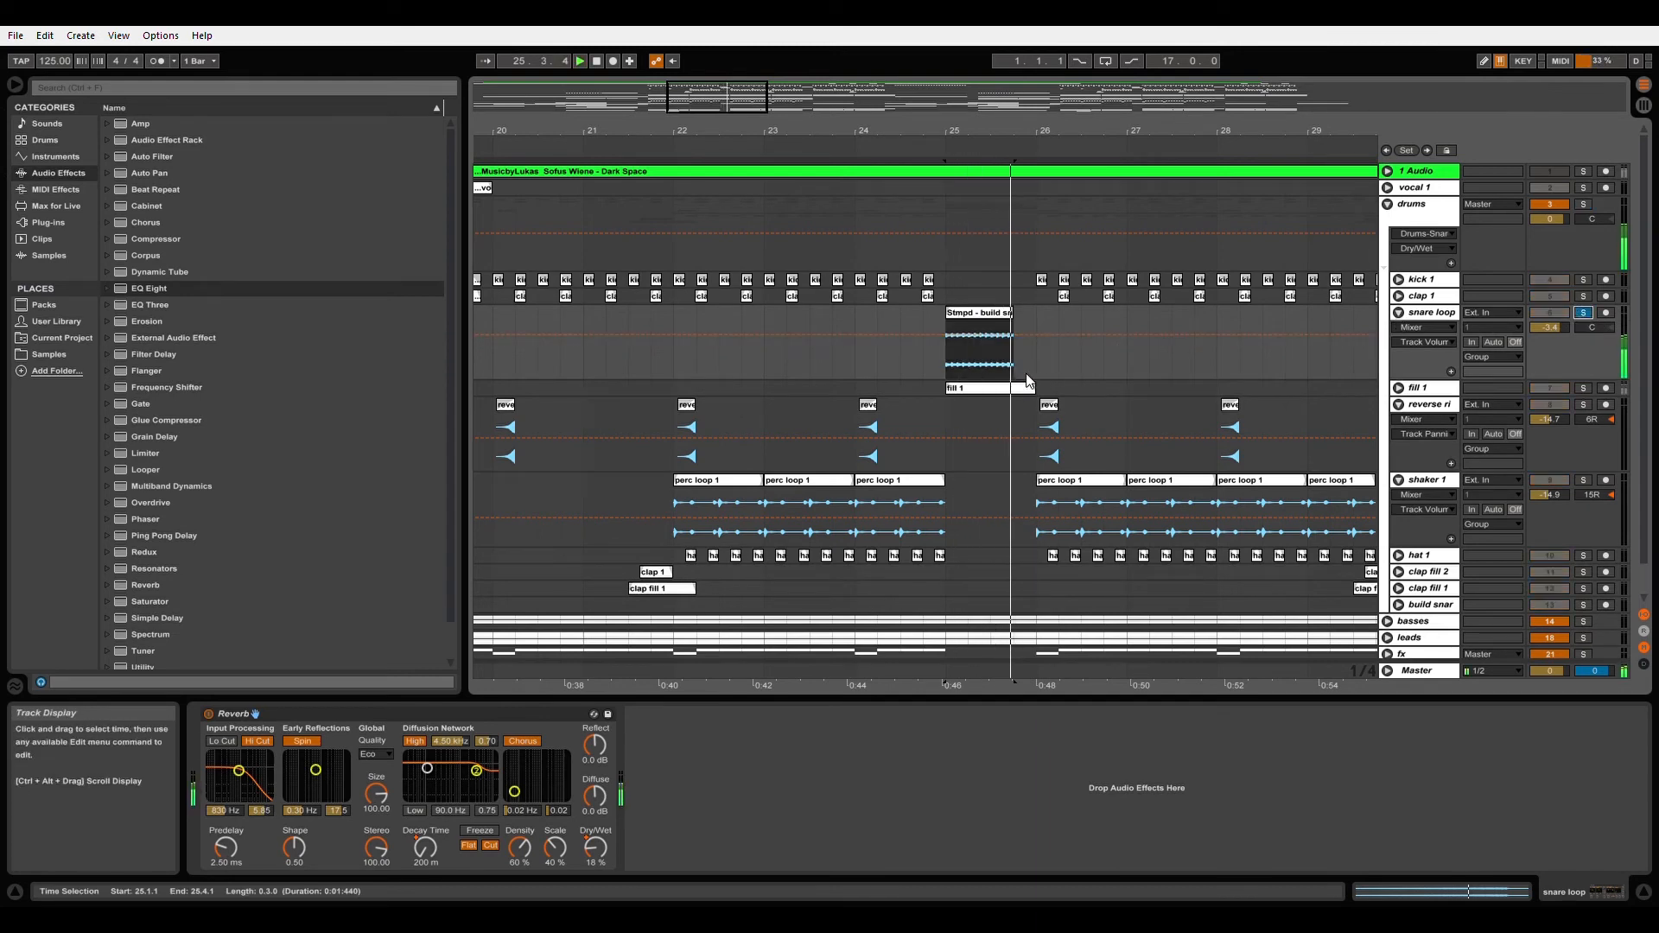
Step: Solo the fill 1 track during playback of bar 25, unsolo it, and play the full mix from 24.4.1
left_click(1582, 388)
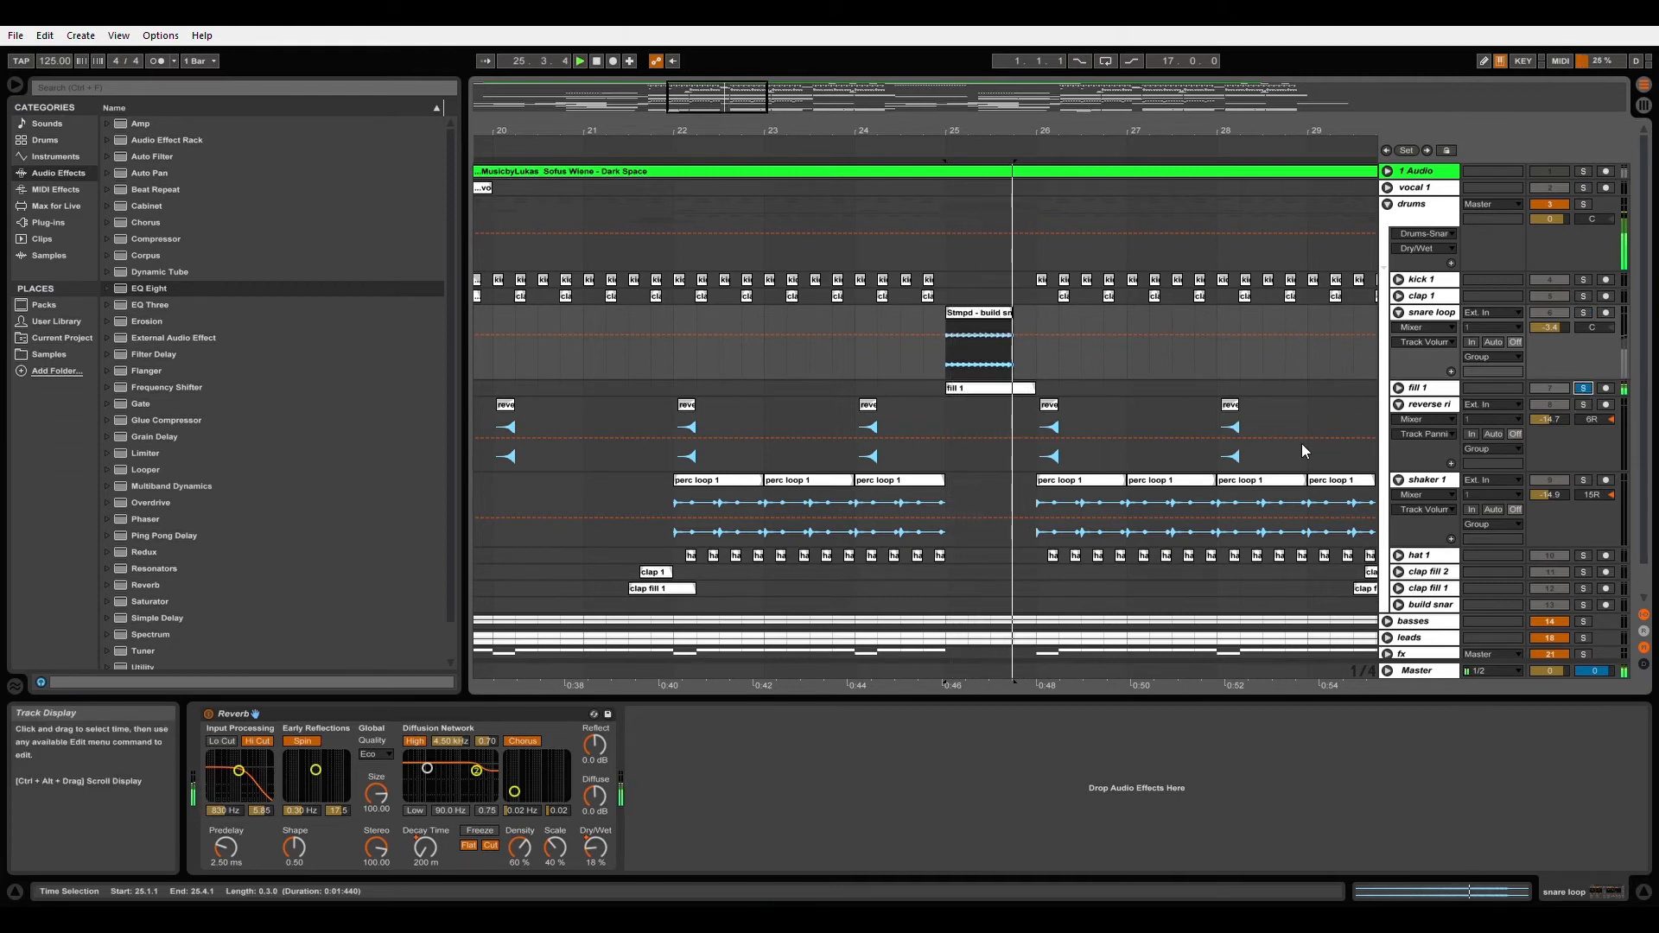
left_click(1583, 388)
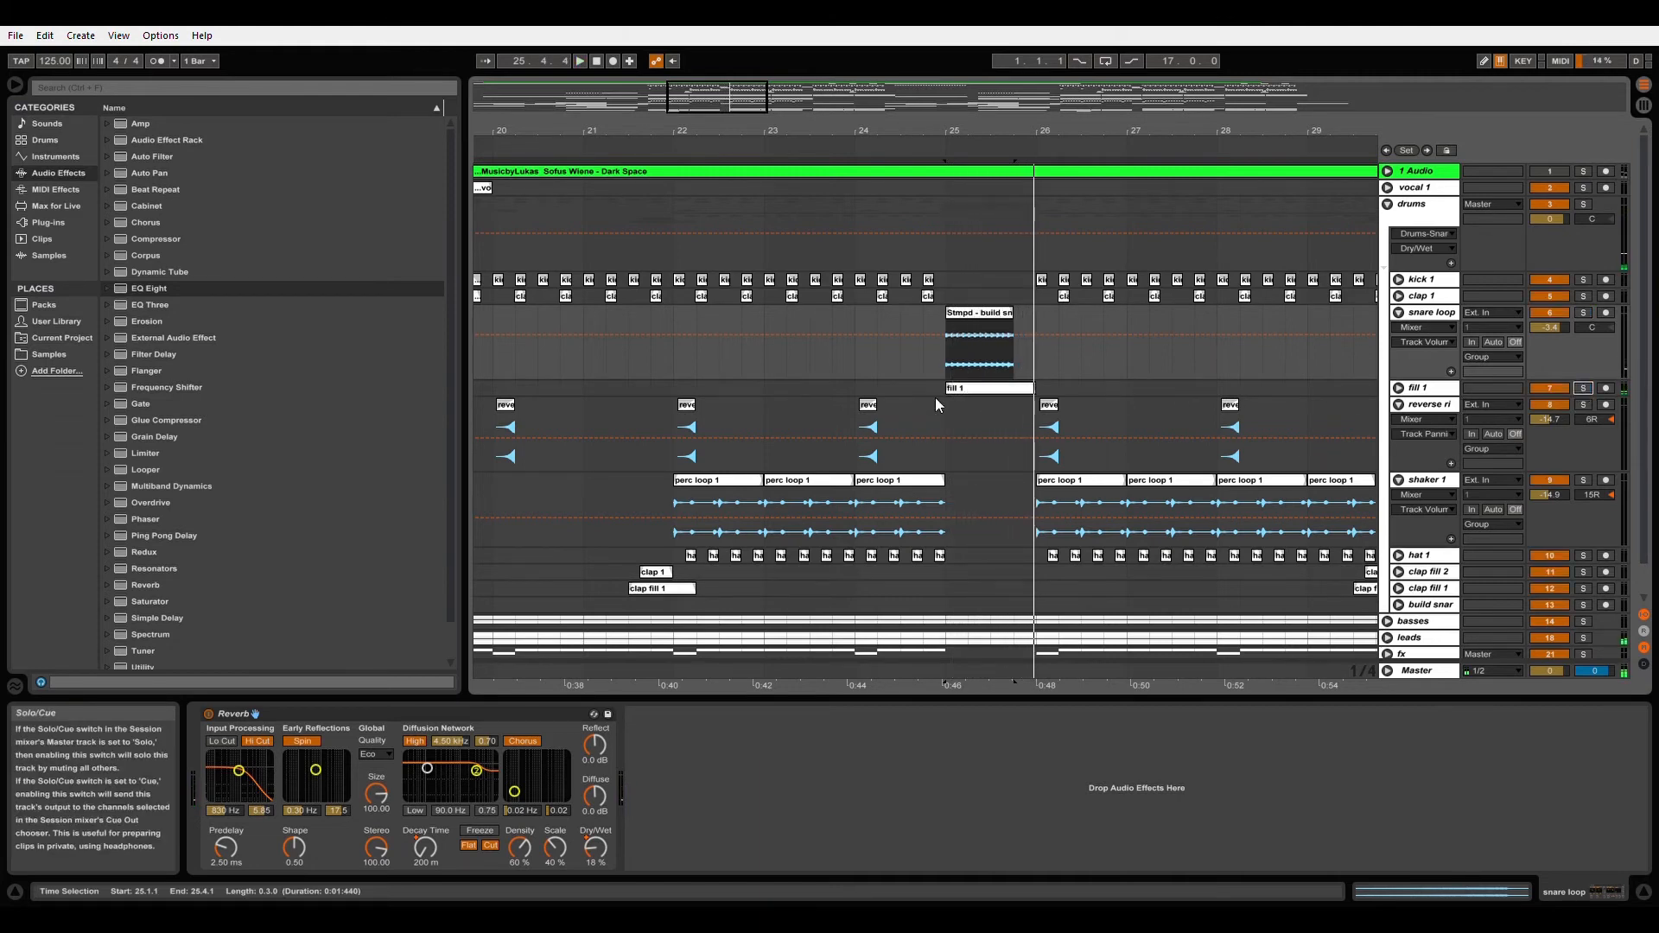
left_click(916, 363)
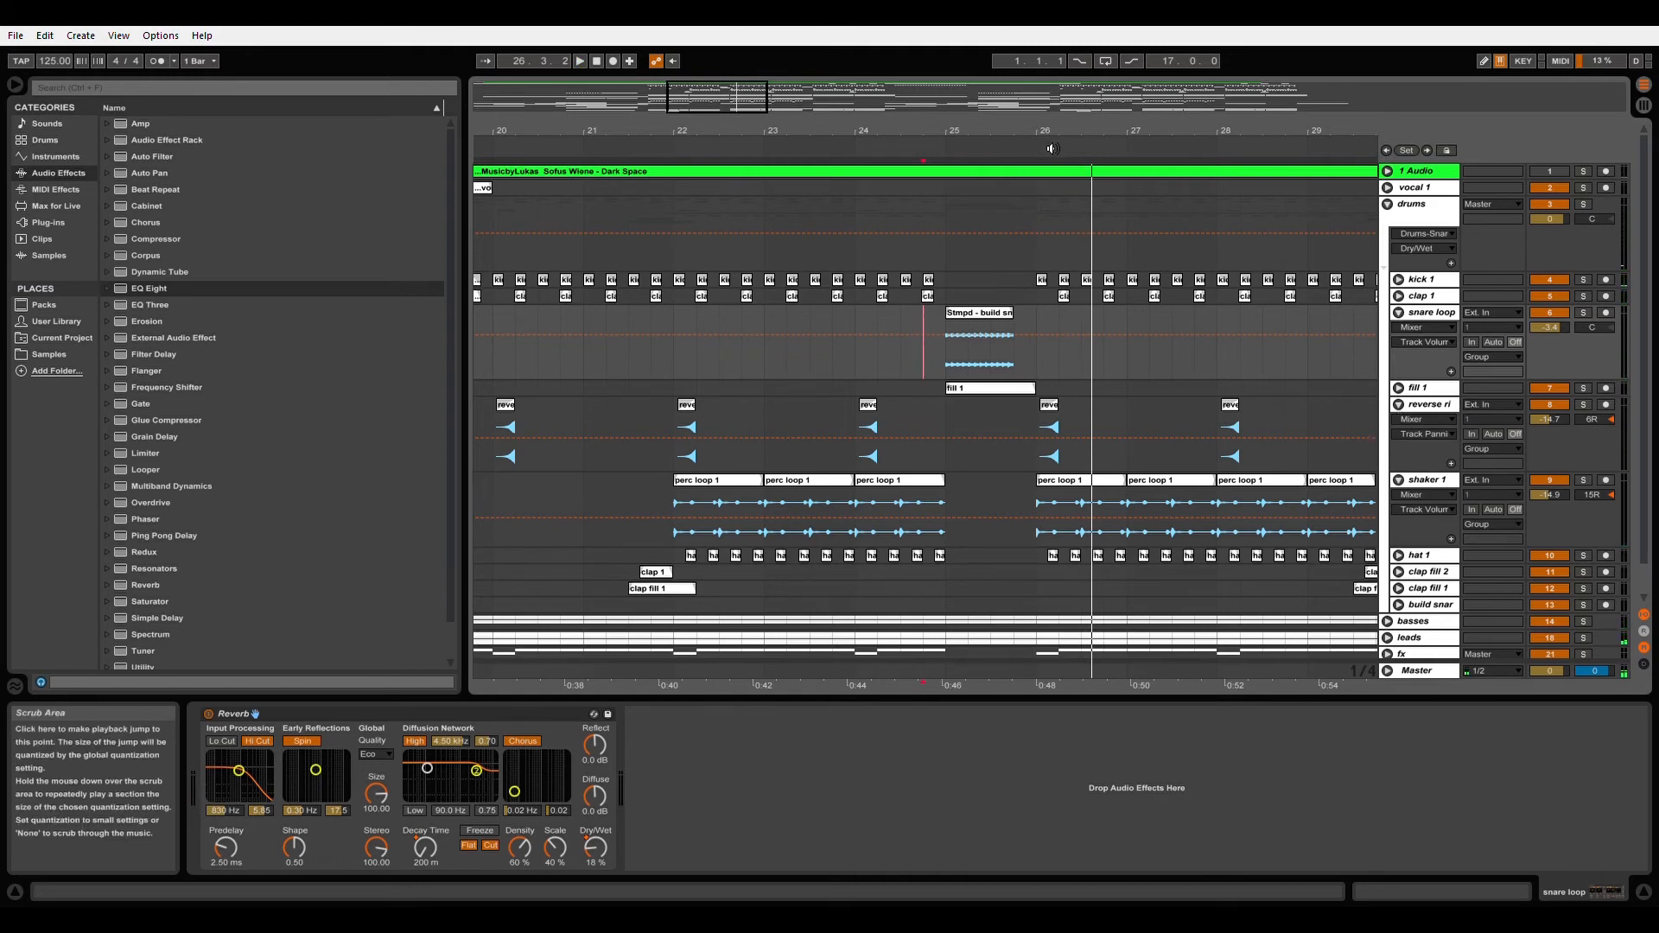
Step: Fold the shaker 1 and reverse ride tracks, and briefly unfold and refold the fx group
left_click_drag(1056, 145, 766, 147)
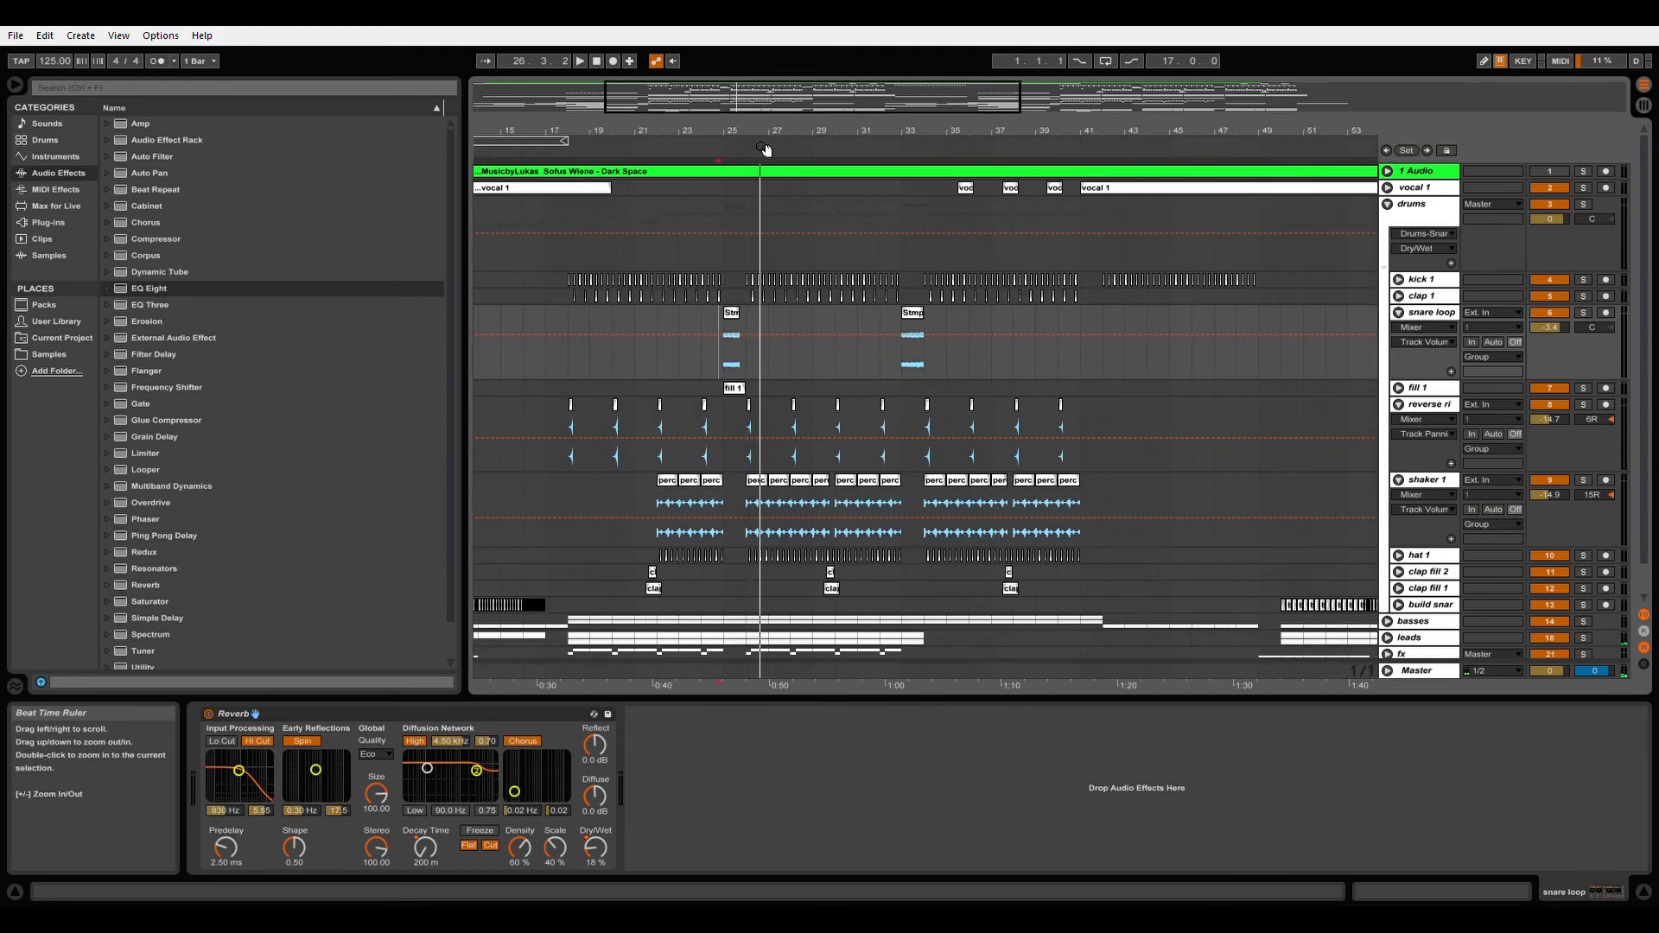
left_click(1399, 480)
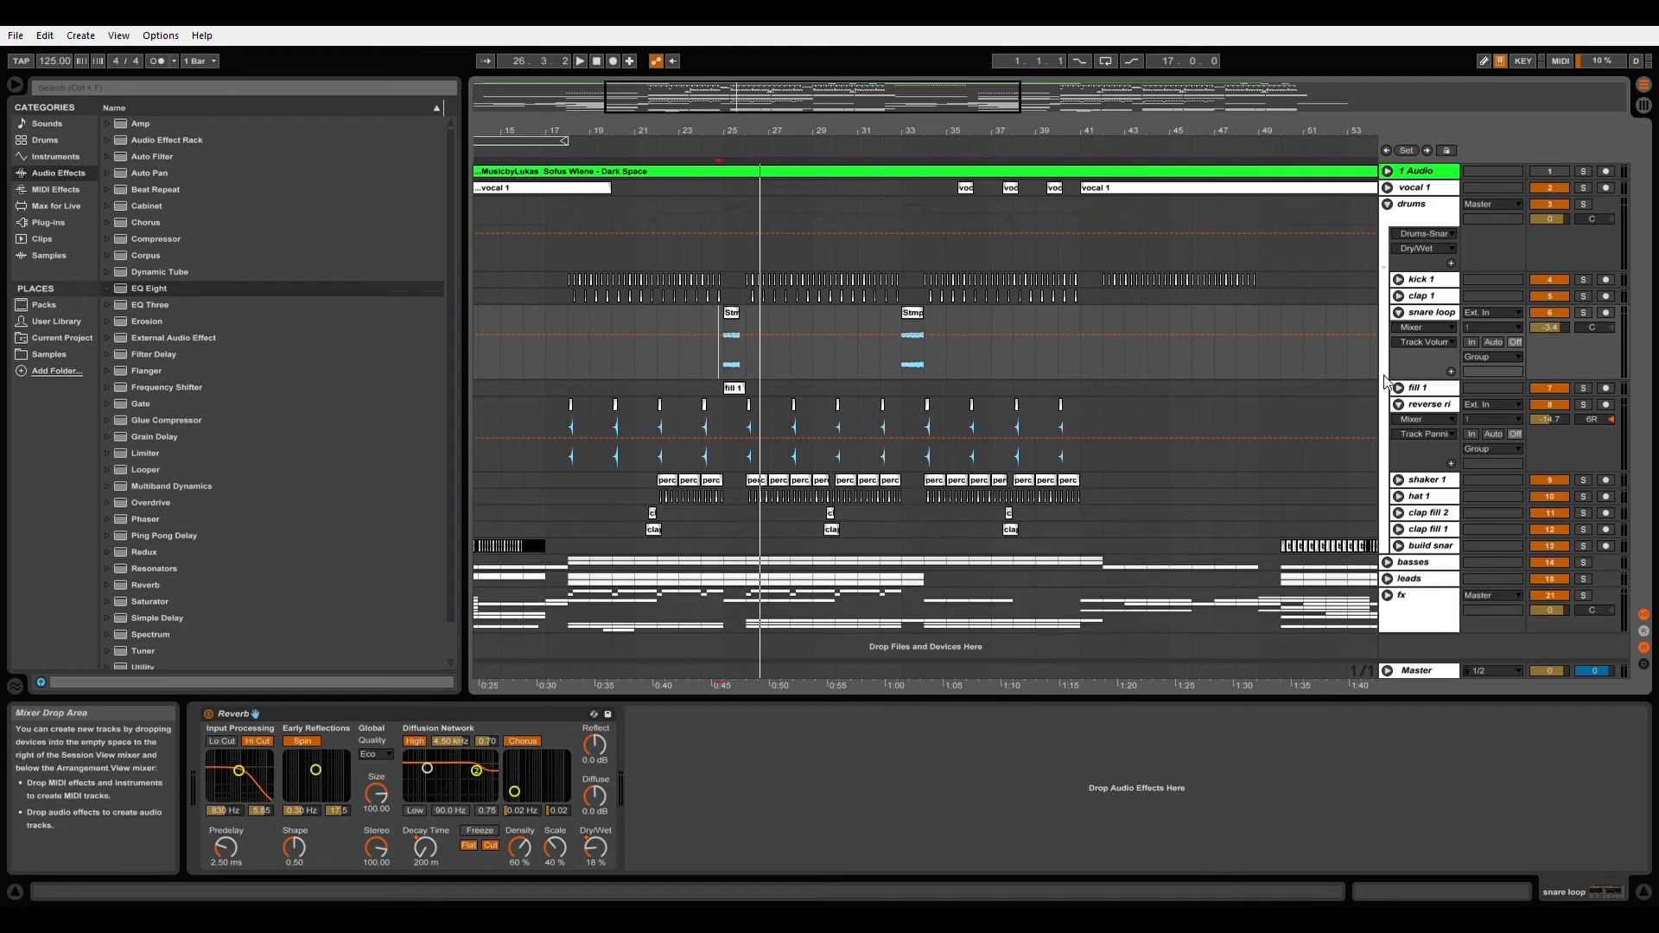
left_click(1398, 405)
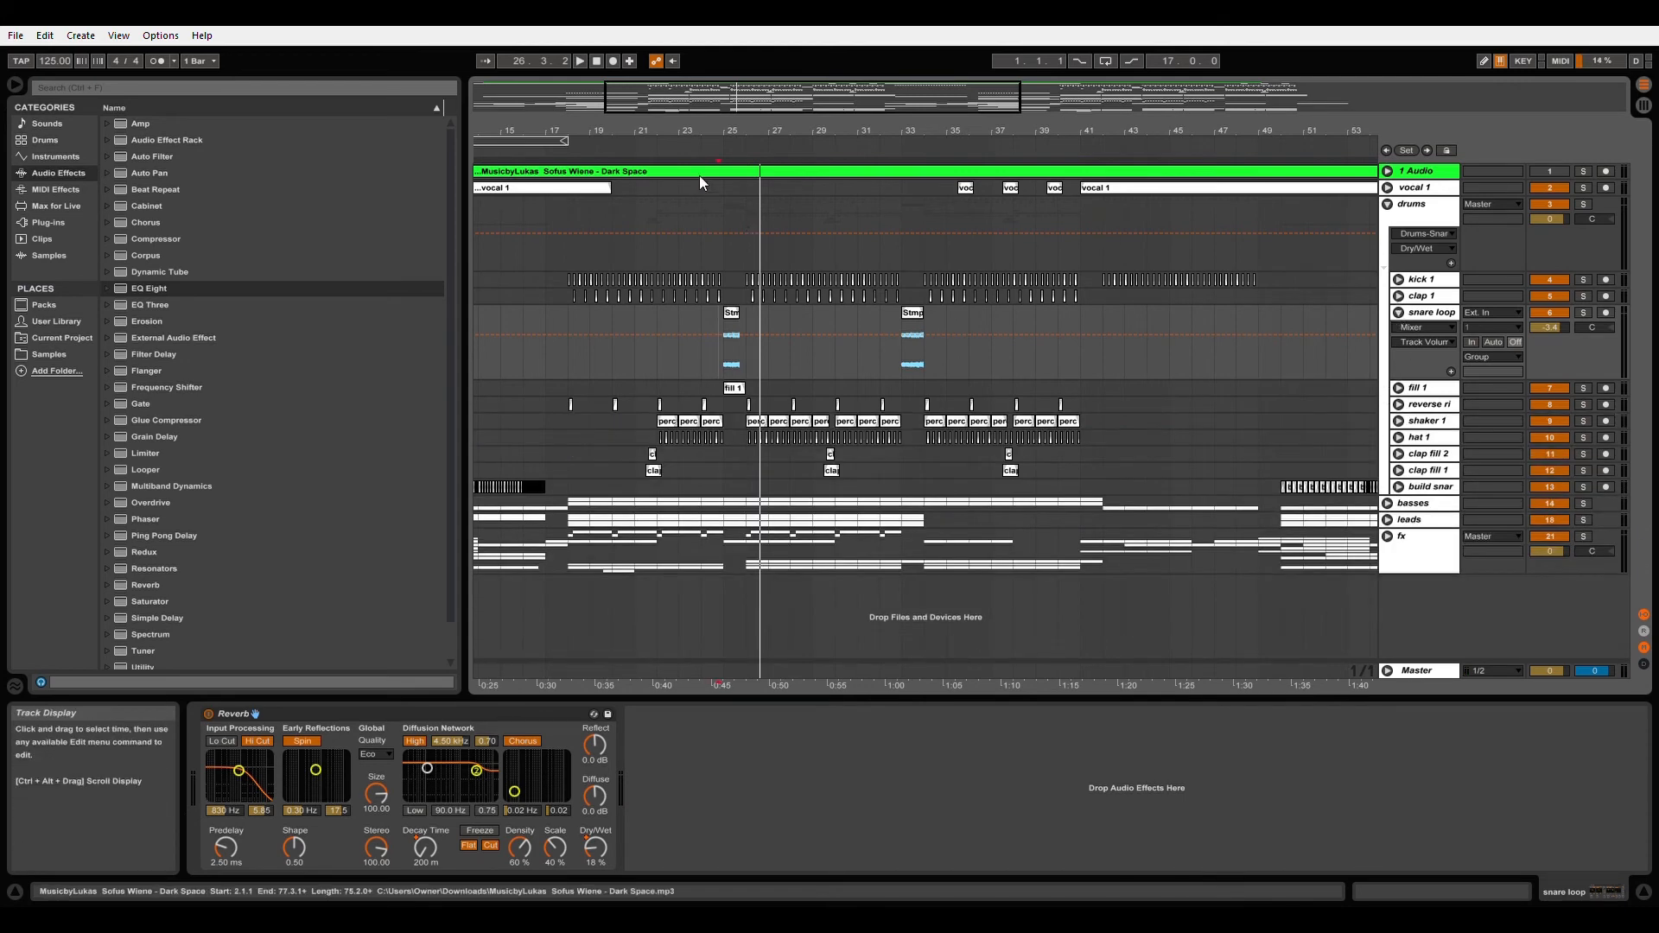
left_click_drag(696, 141, 973, 143)
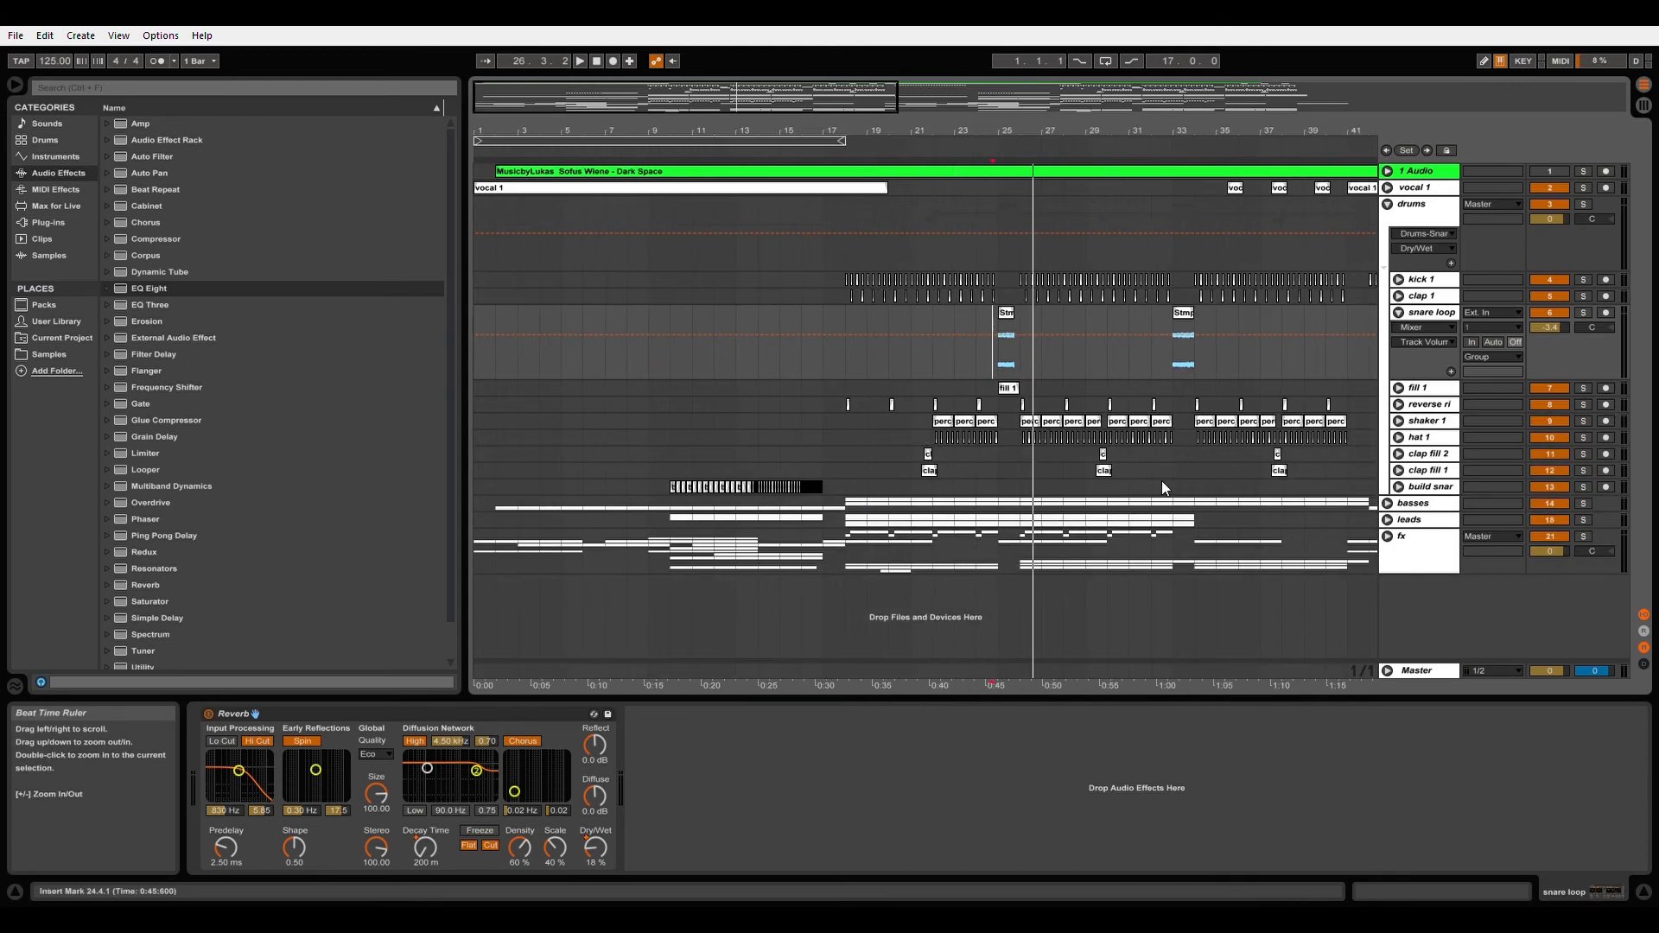
left_click(1388, 538)
left_click(1388, 538)
Step: Unfold the basses group and its hoov bass track, and solo hoov bass
left_click(1388, 504)
left_click(603, 603)
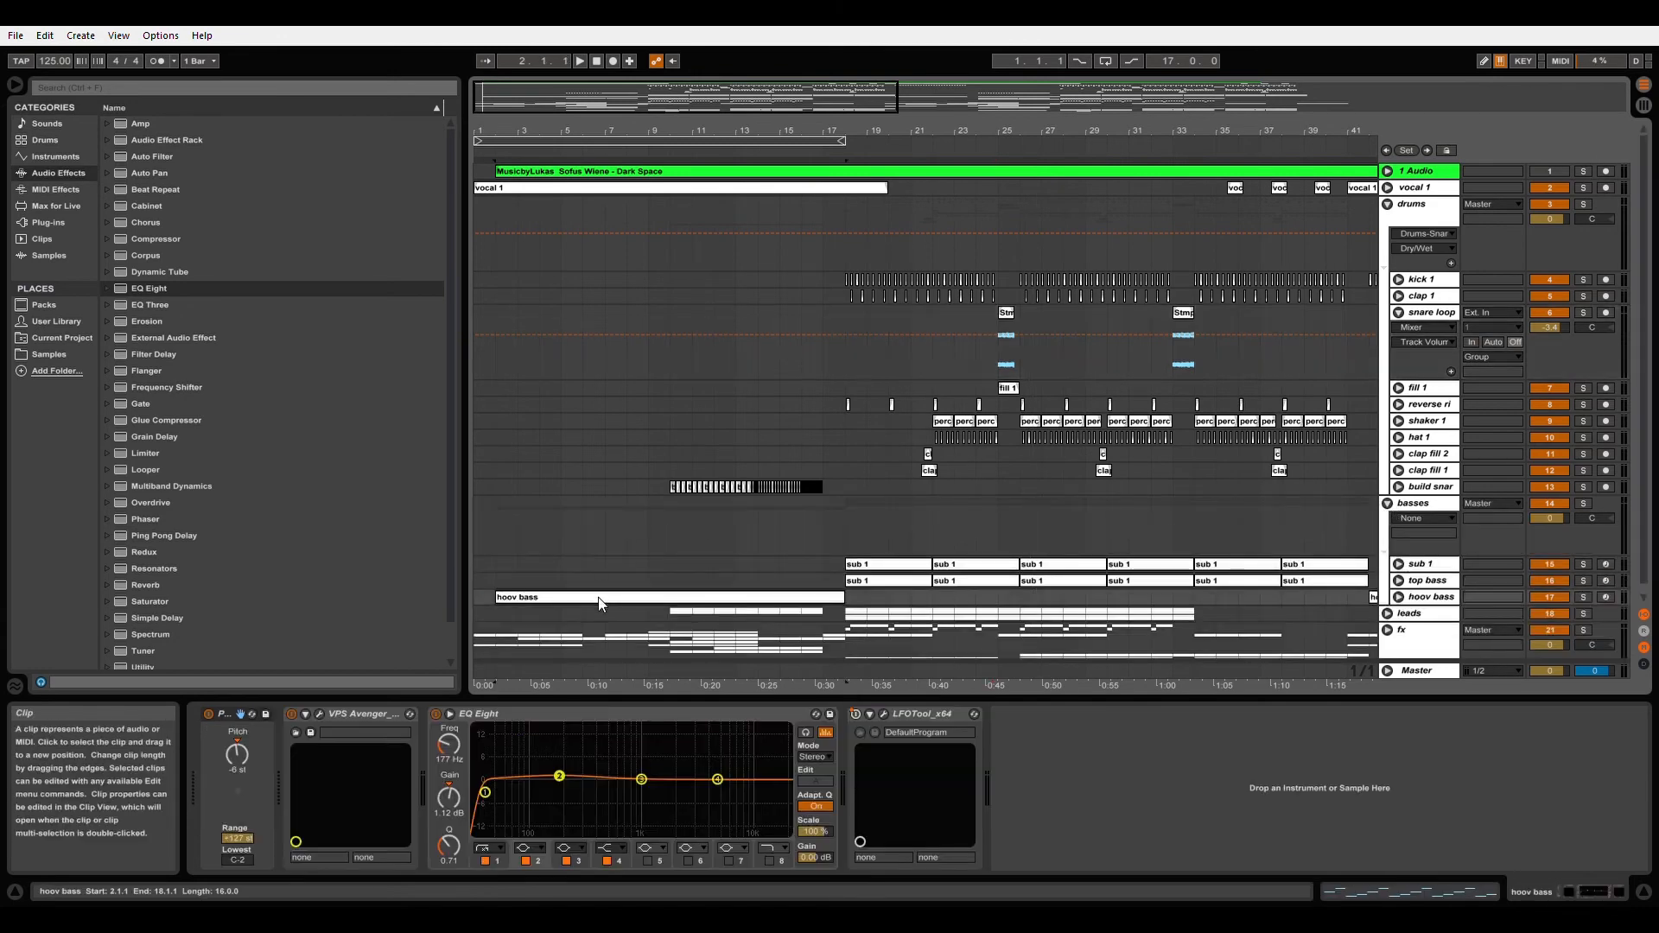
left_click(1399, 597)
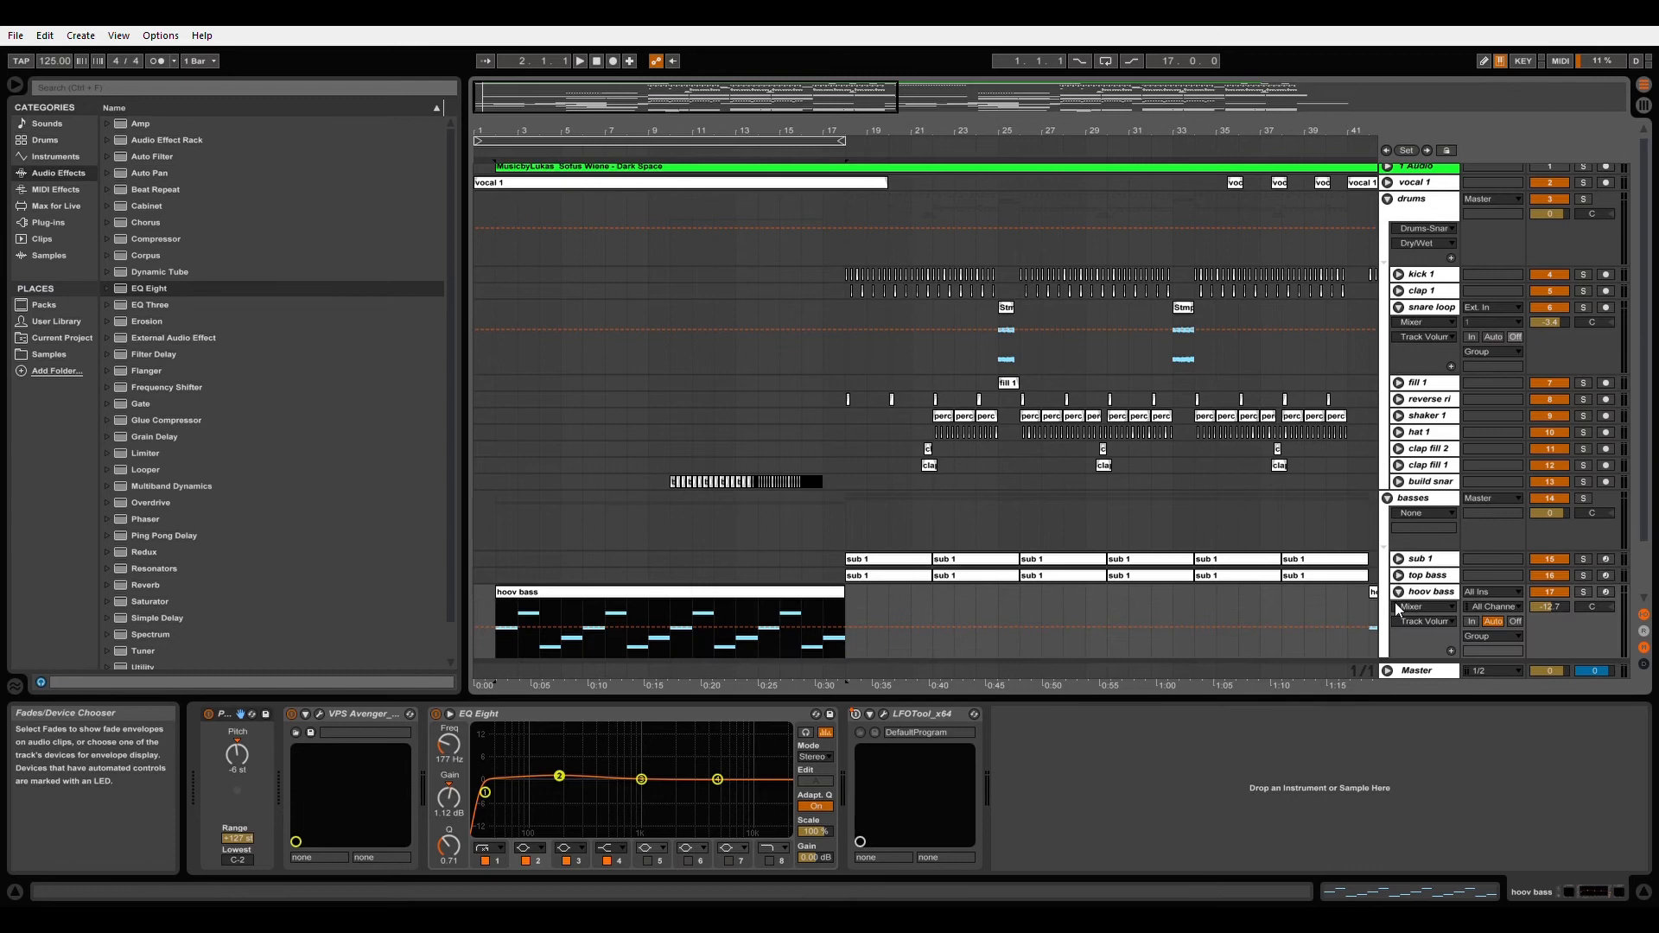
left_click(1582, 592)
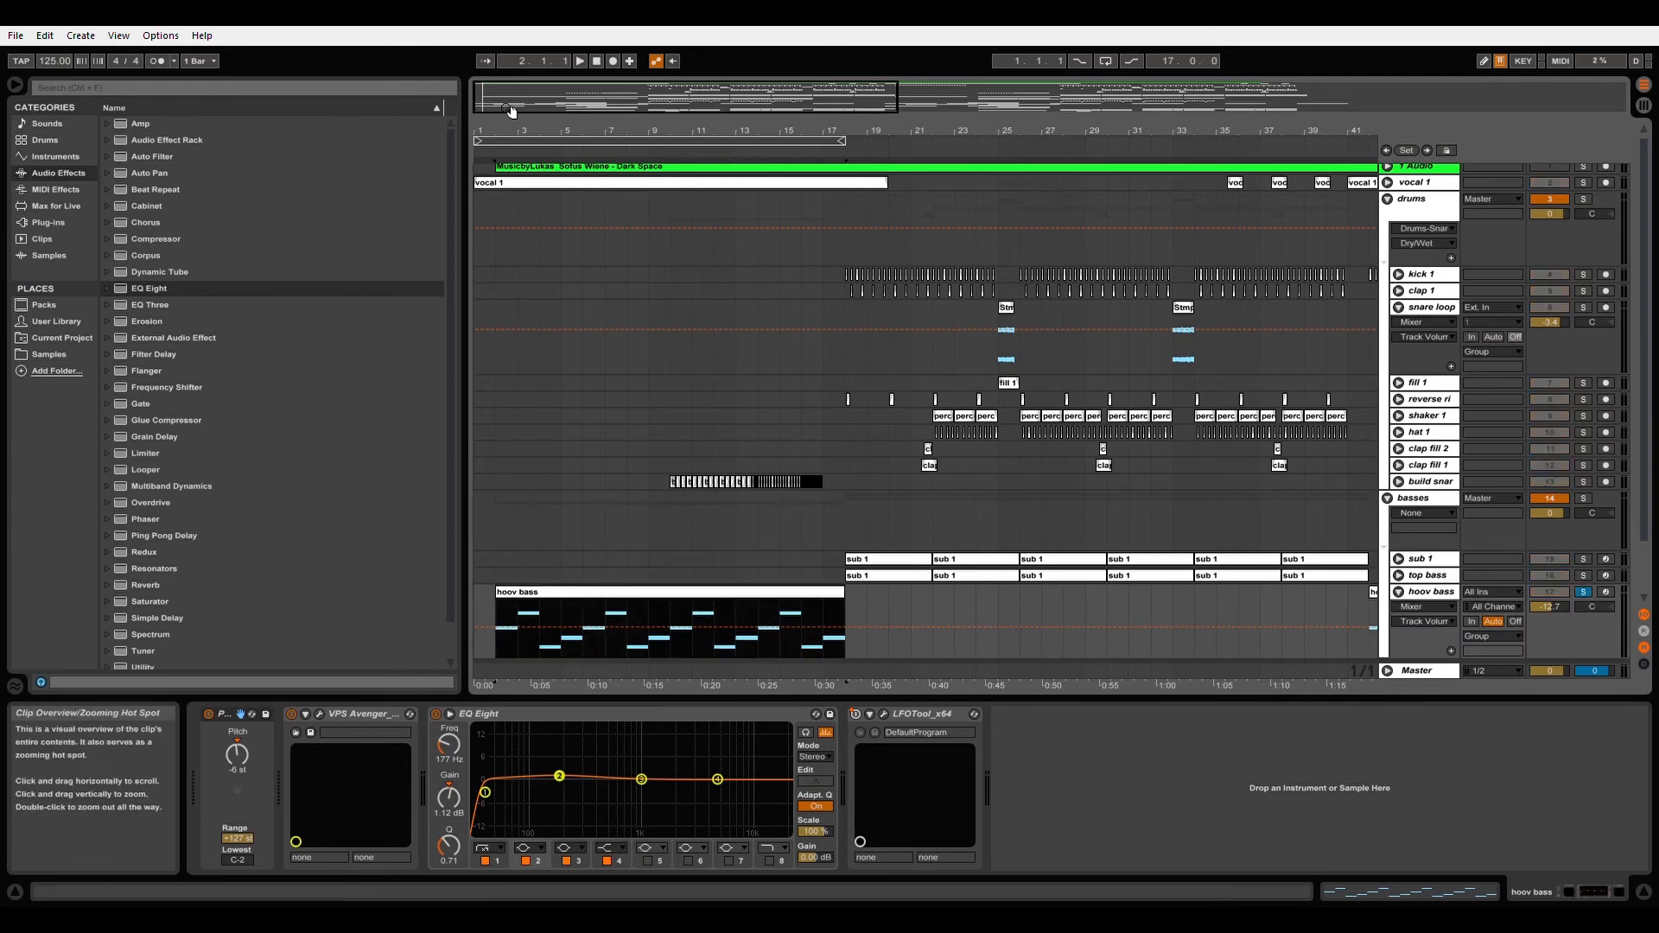
Step: Play the soloed hoov bass clip from bar 2 to the end of bar 5
left_click_drag(512, 129, 511, 173)
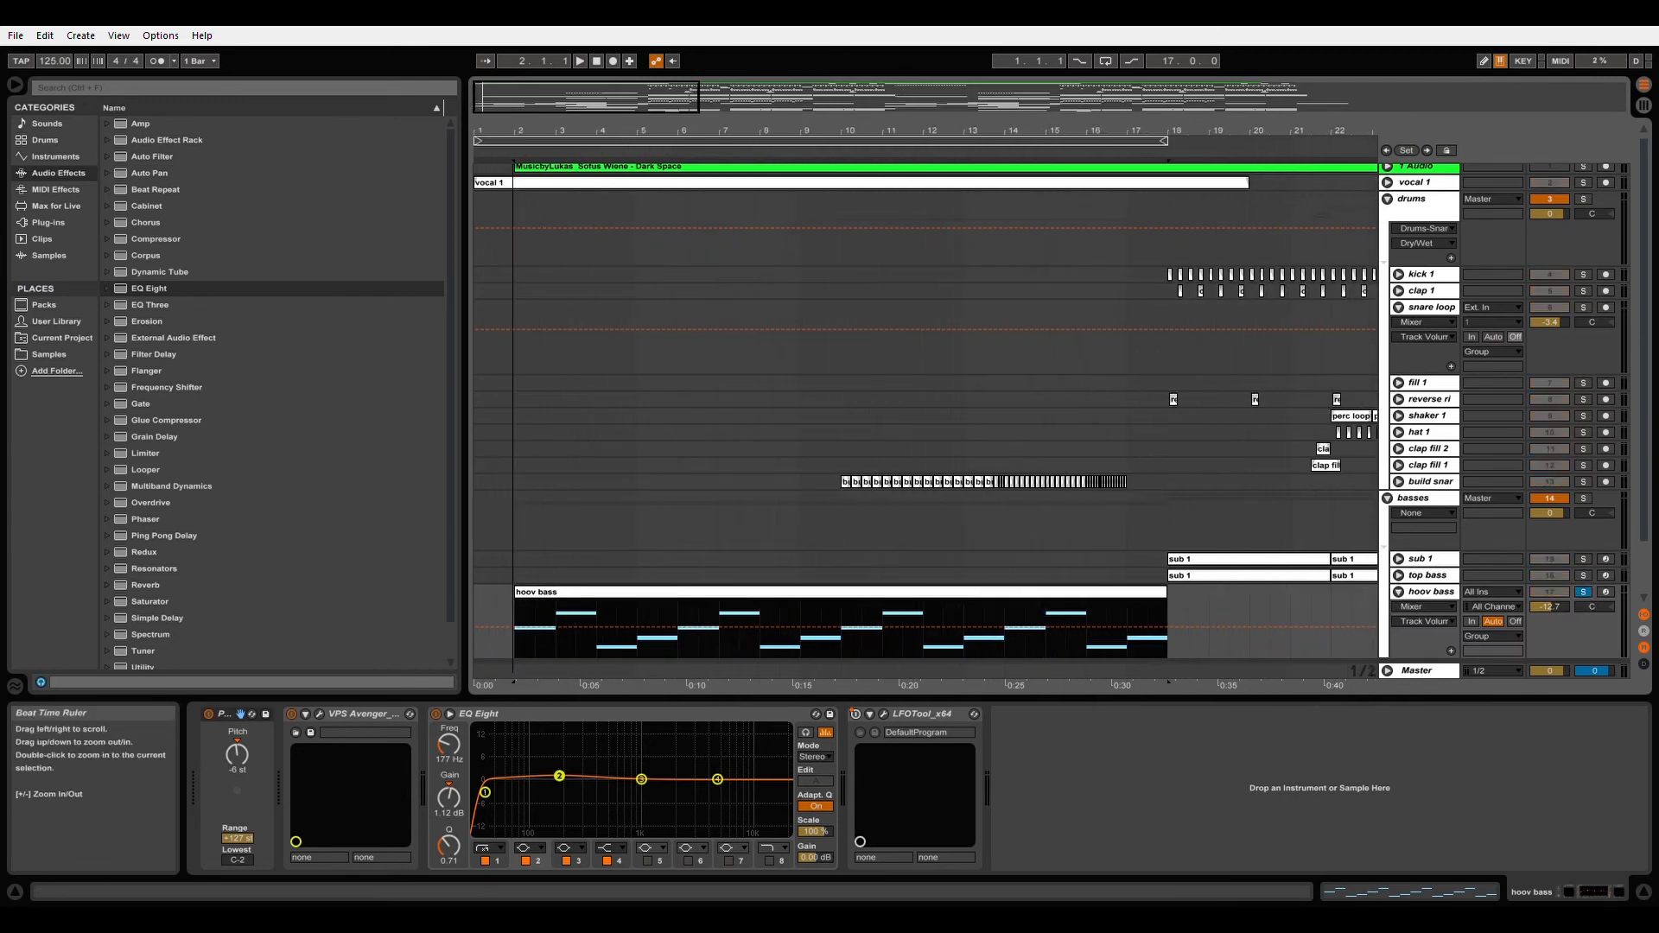
left_click(514, 614)
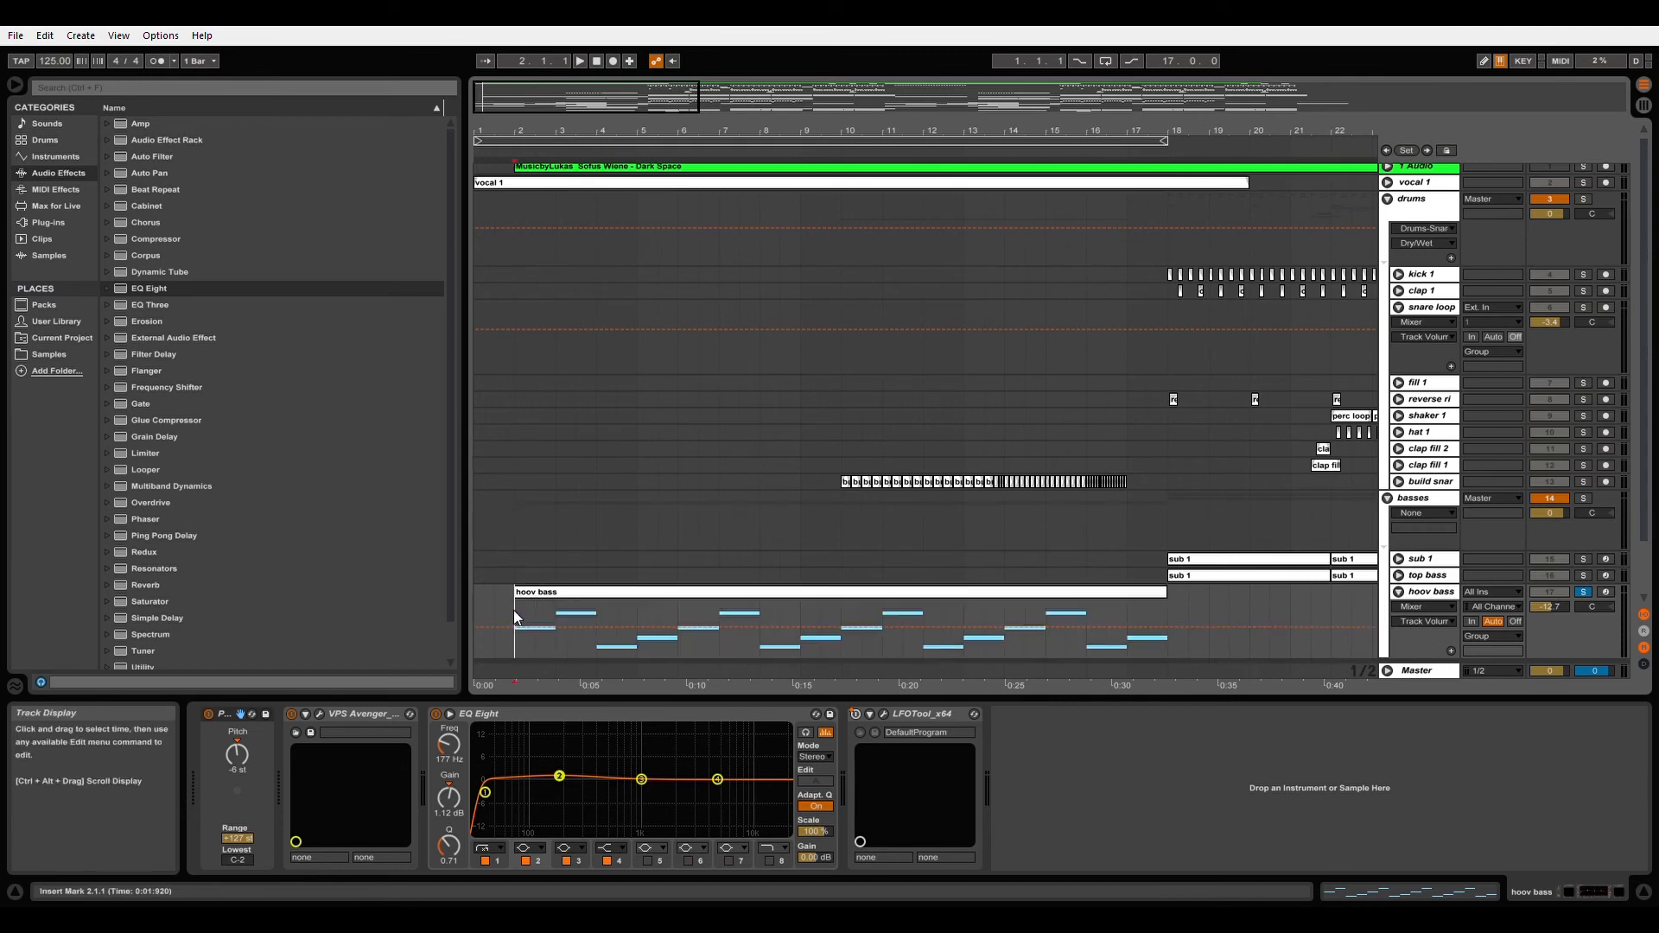
left_click(579, 603)
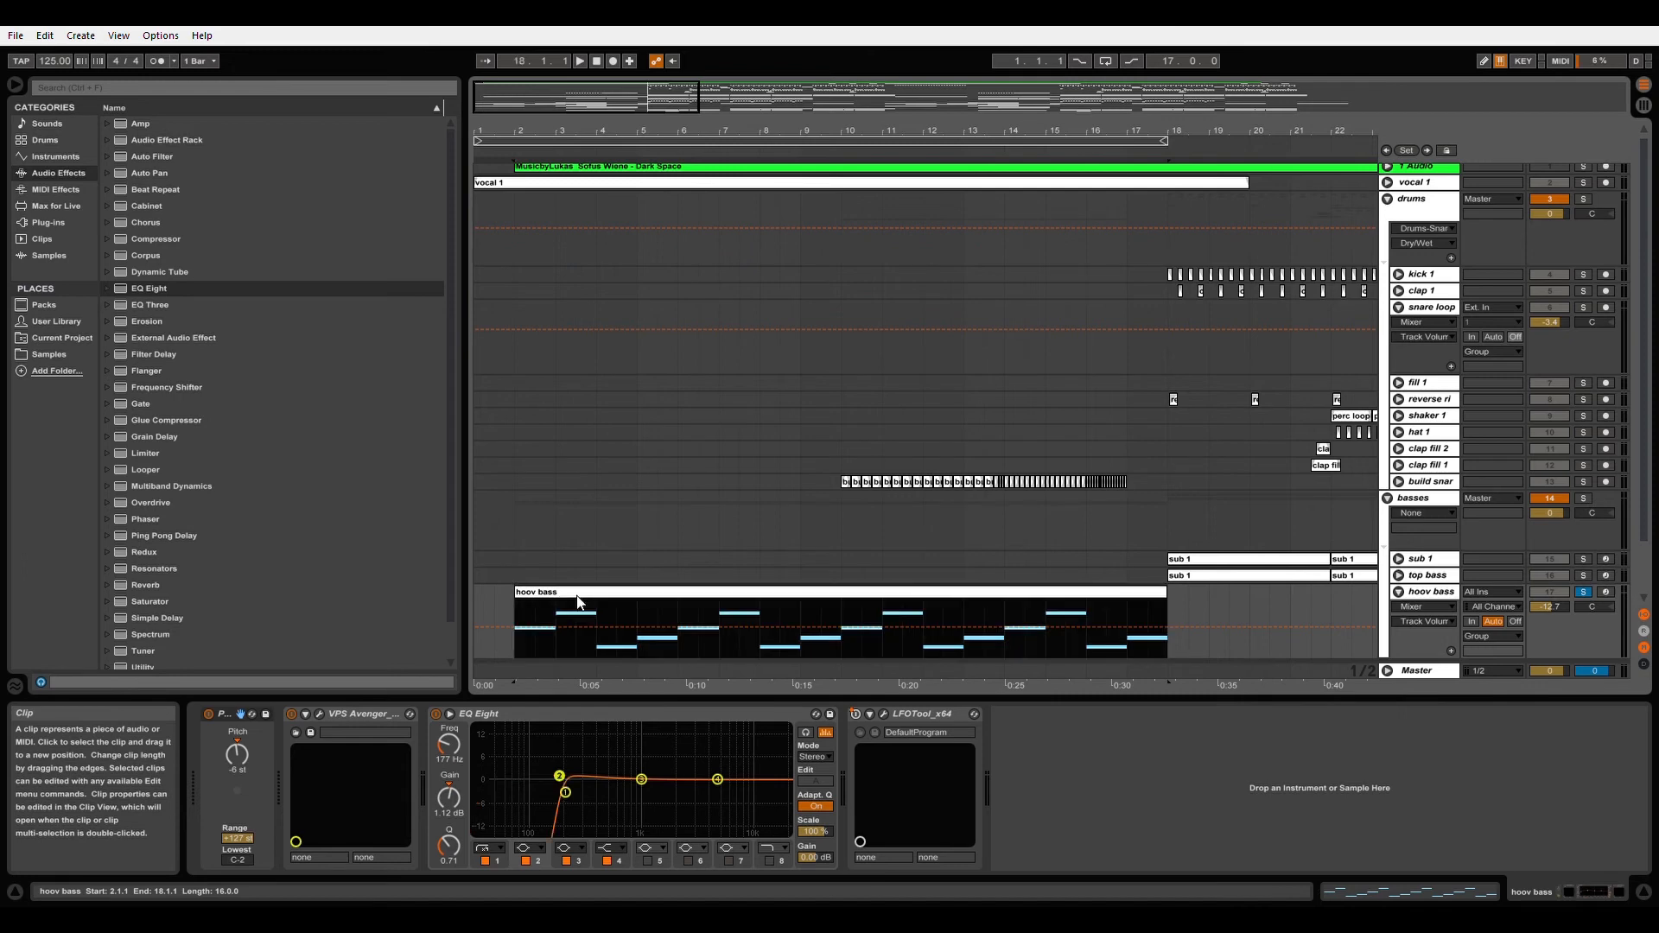
key("space")
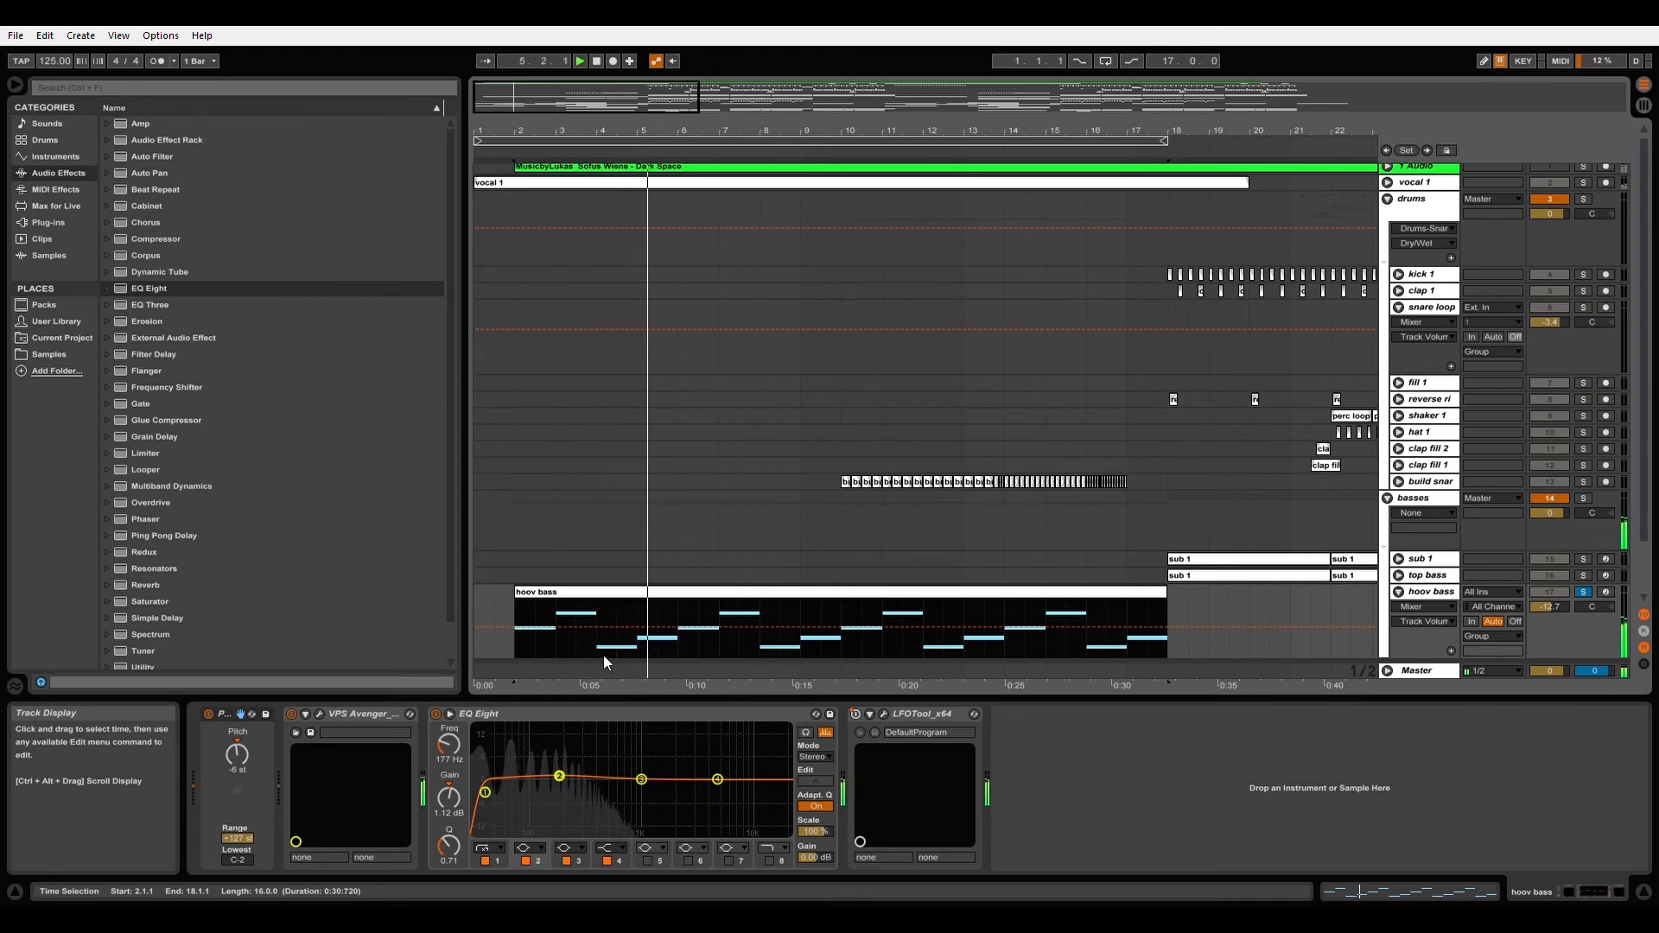
key("space")
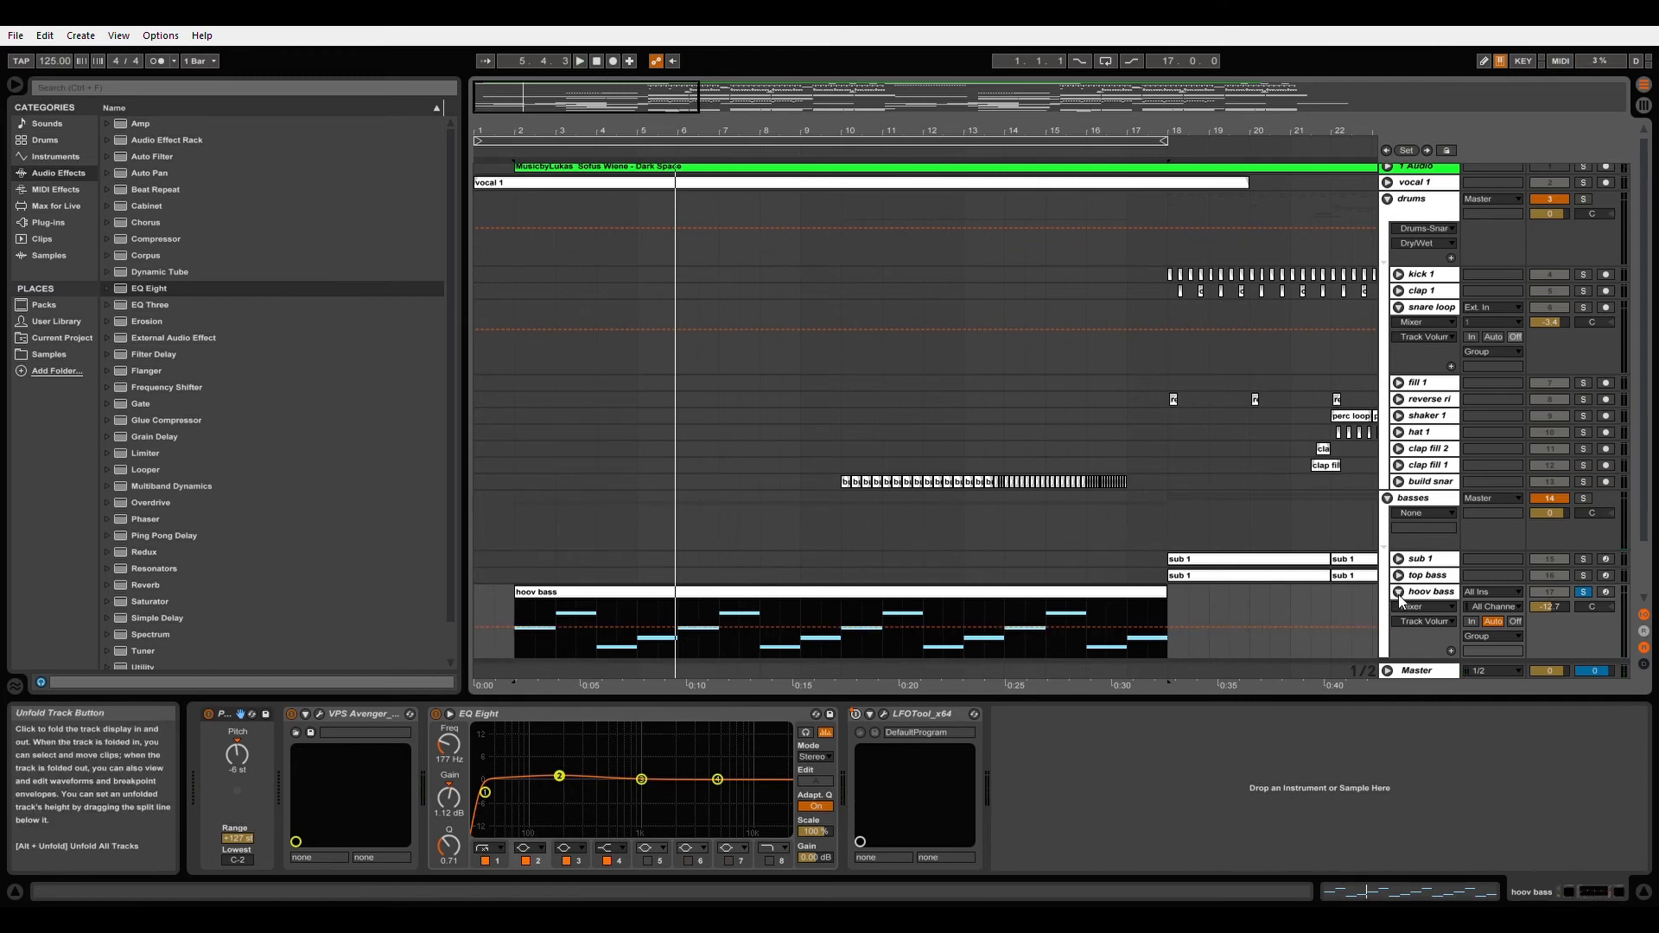
Step: Open the hoov bass clip in the MIDI note editor, examine its bass notes, and close the editor
double_click(590, 593)
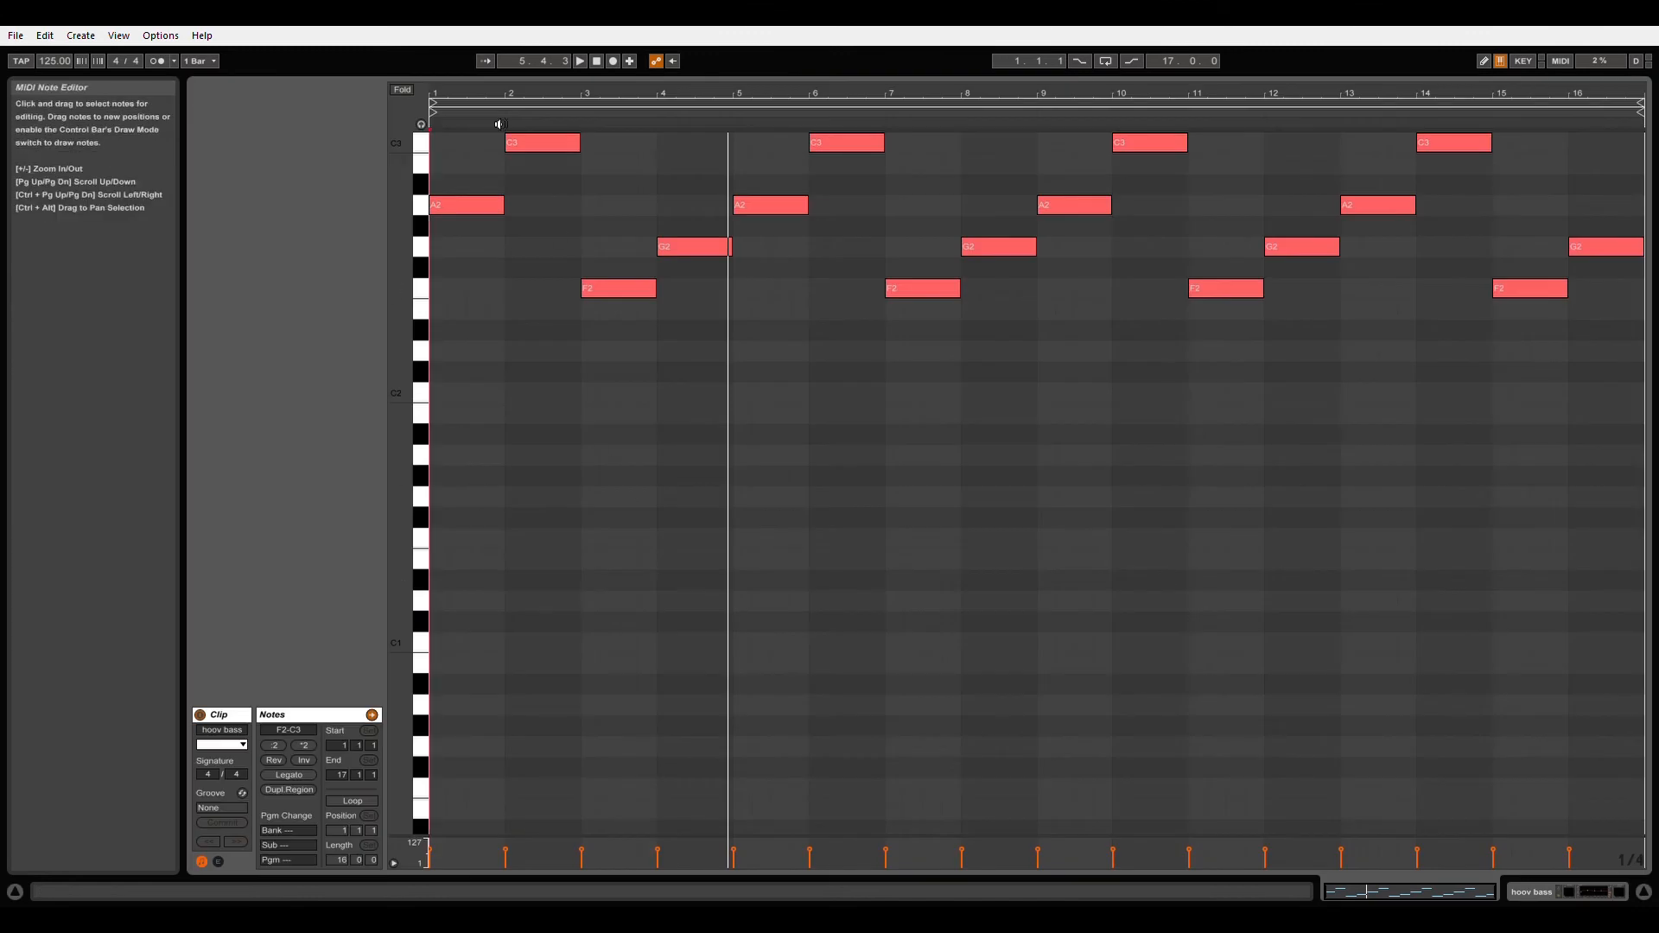
scroll(437, 233, "up", 2)
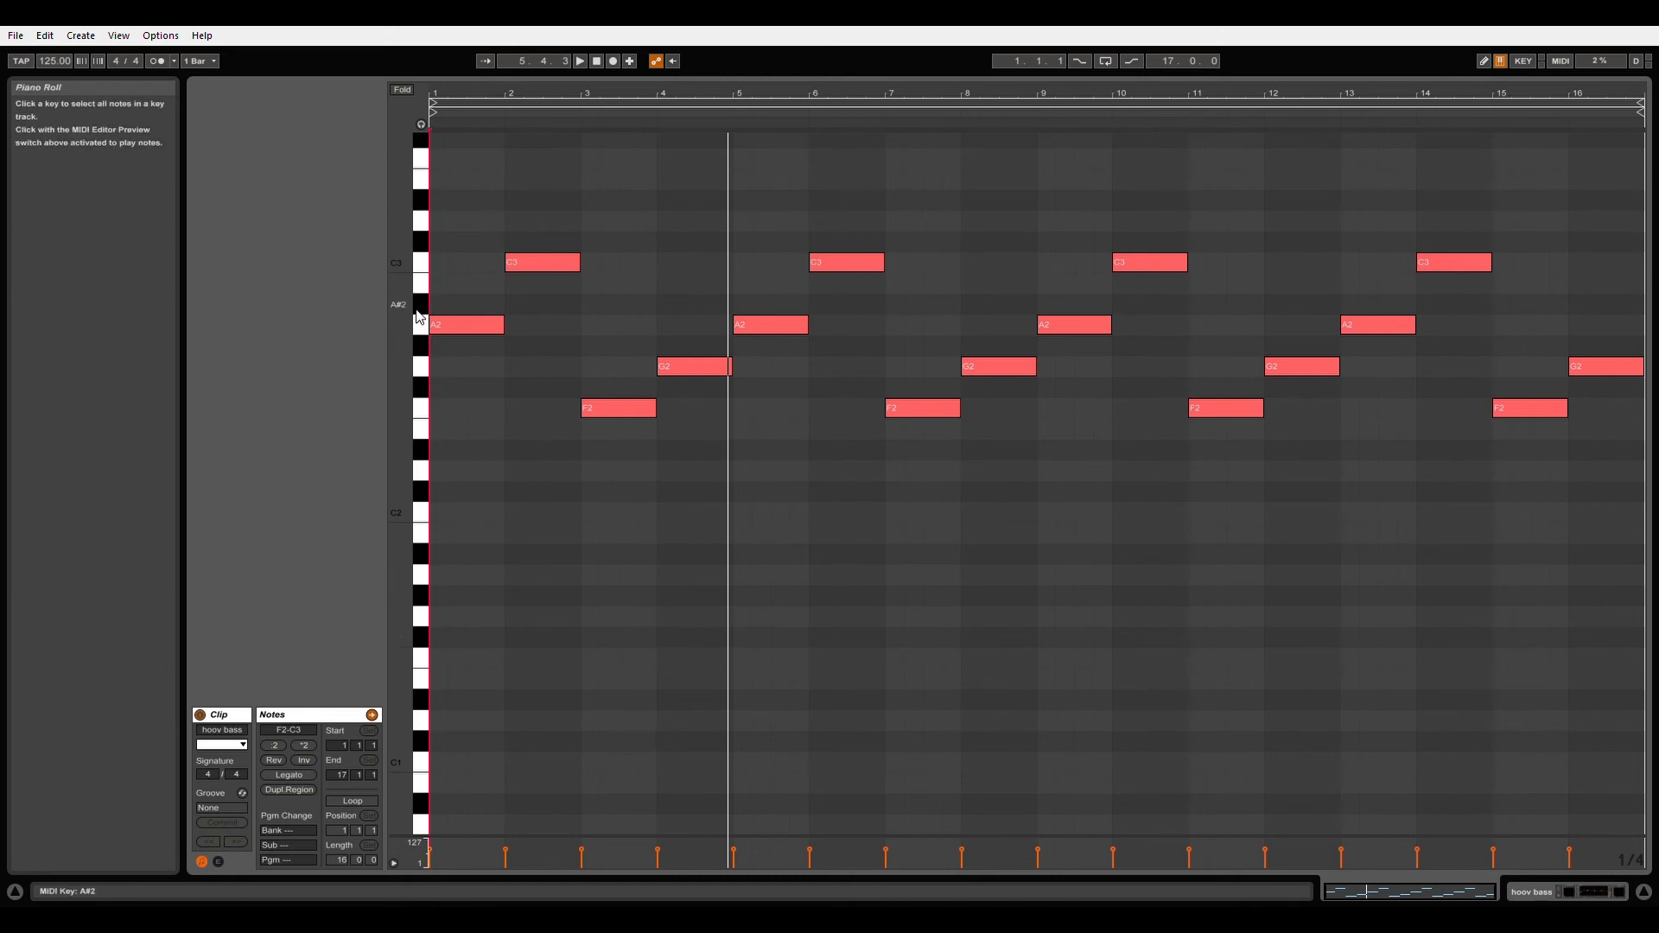
scroll(484, 216, "up", 3)
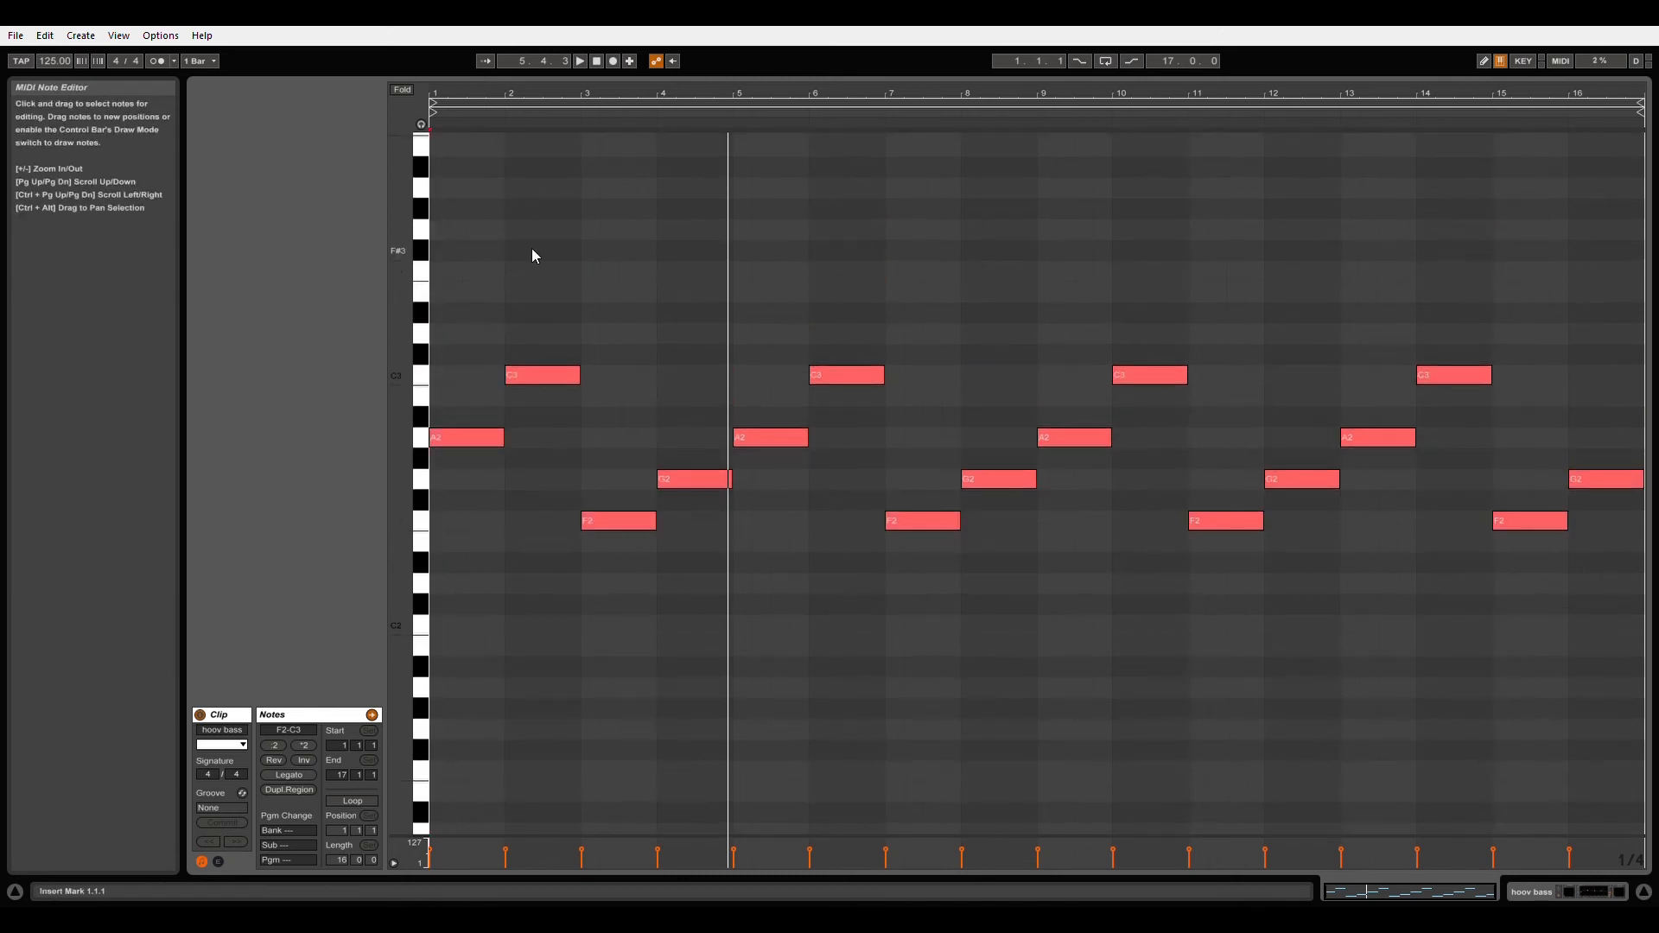
left_click(1641, 892)
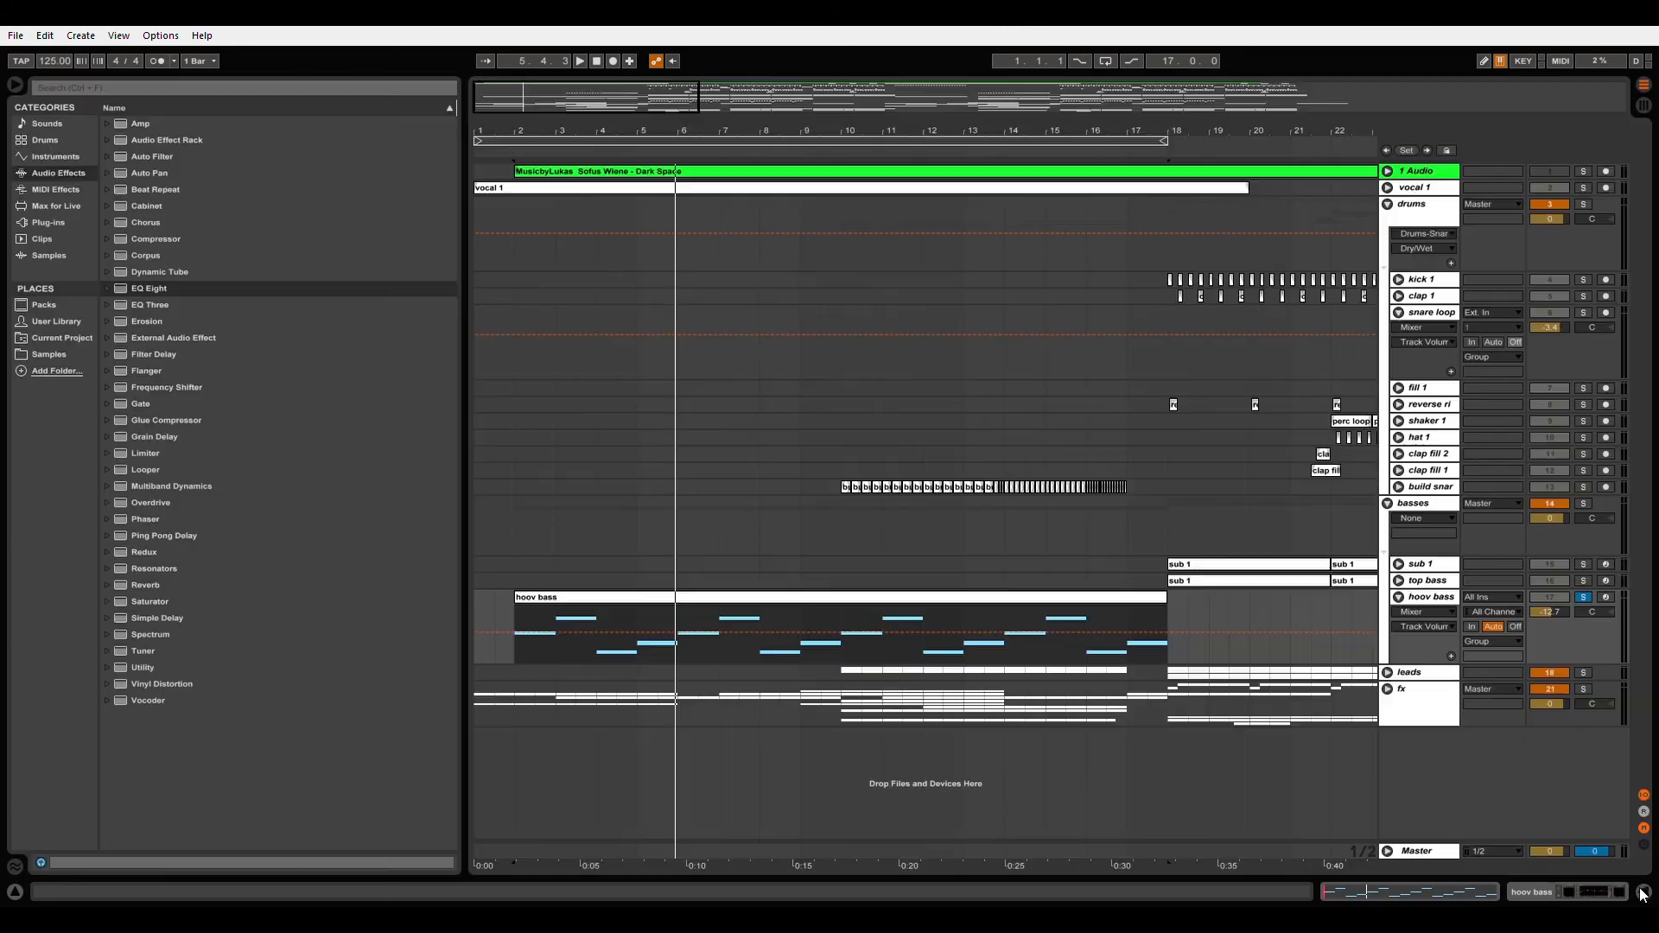
Step: Fold the hoov bass track and bring the sub 1 and top bass clips from bar 18 into view
left_click(567, 618)
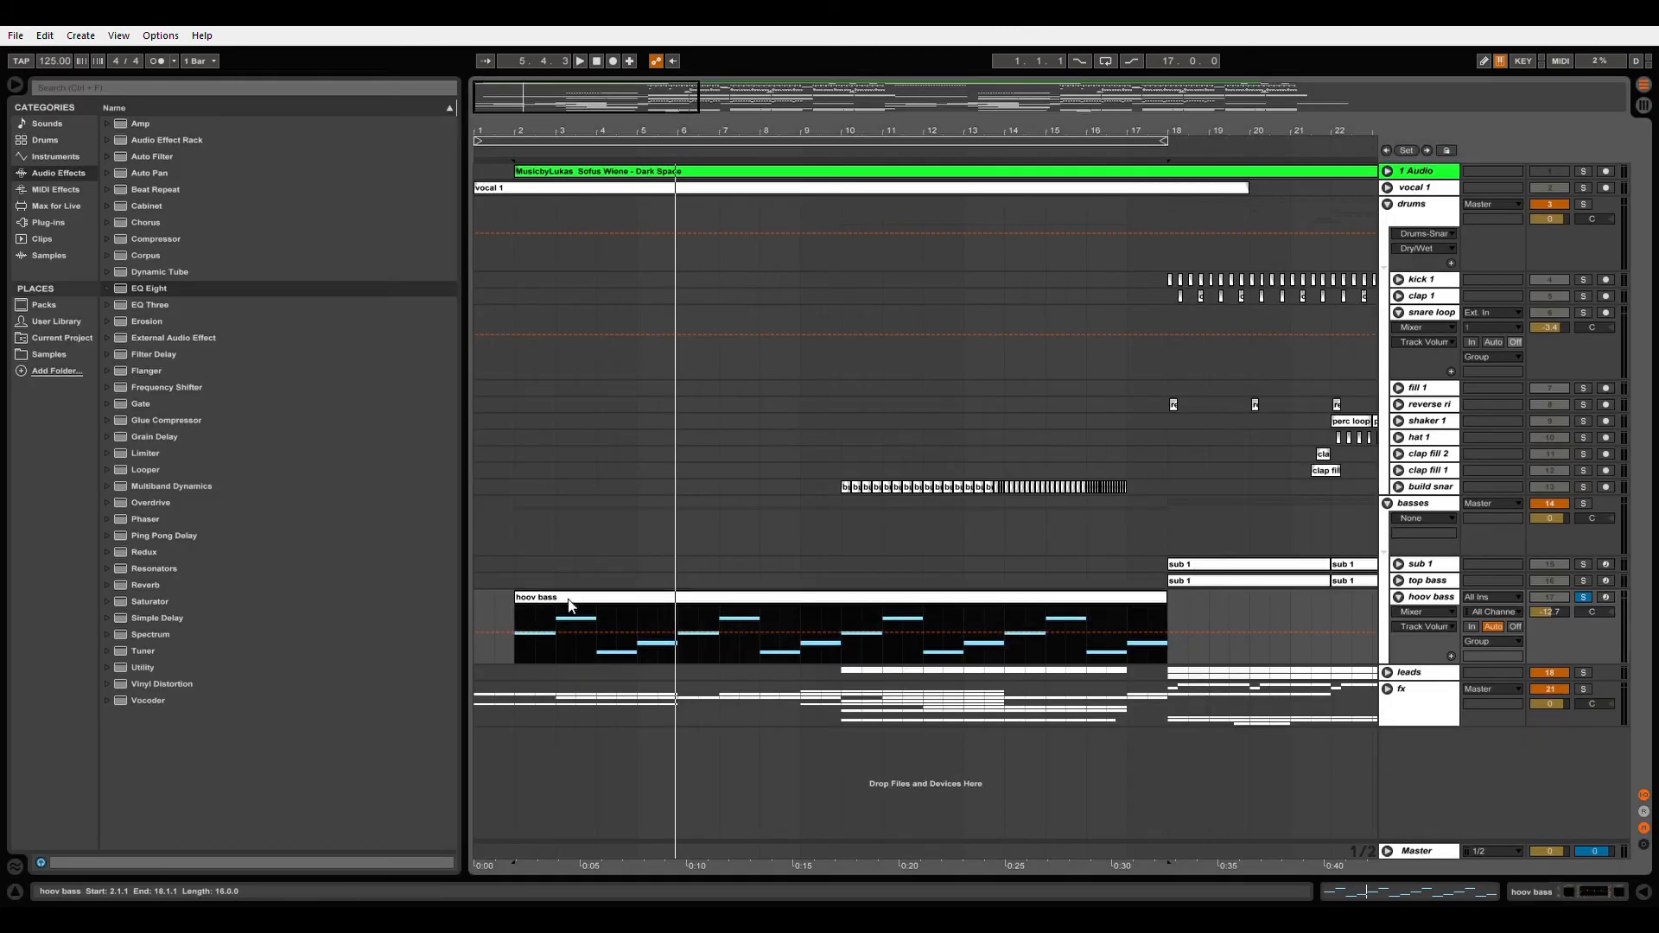
left_click(1398, 598)
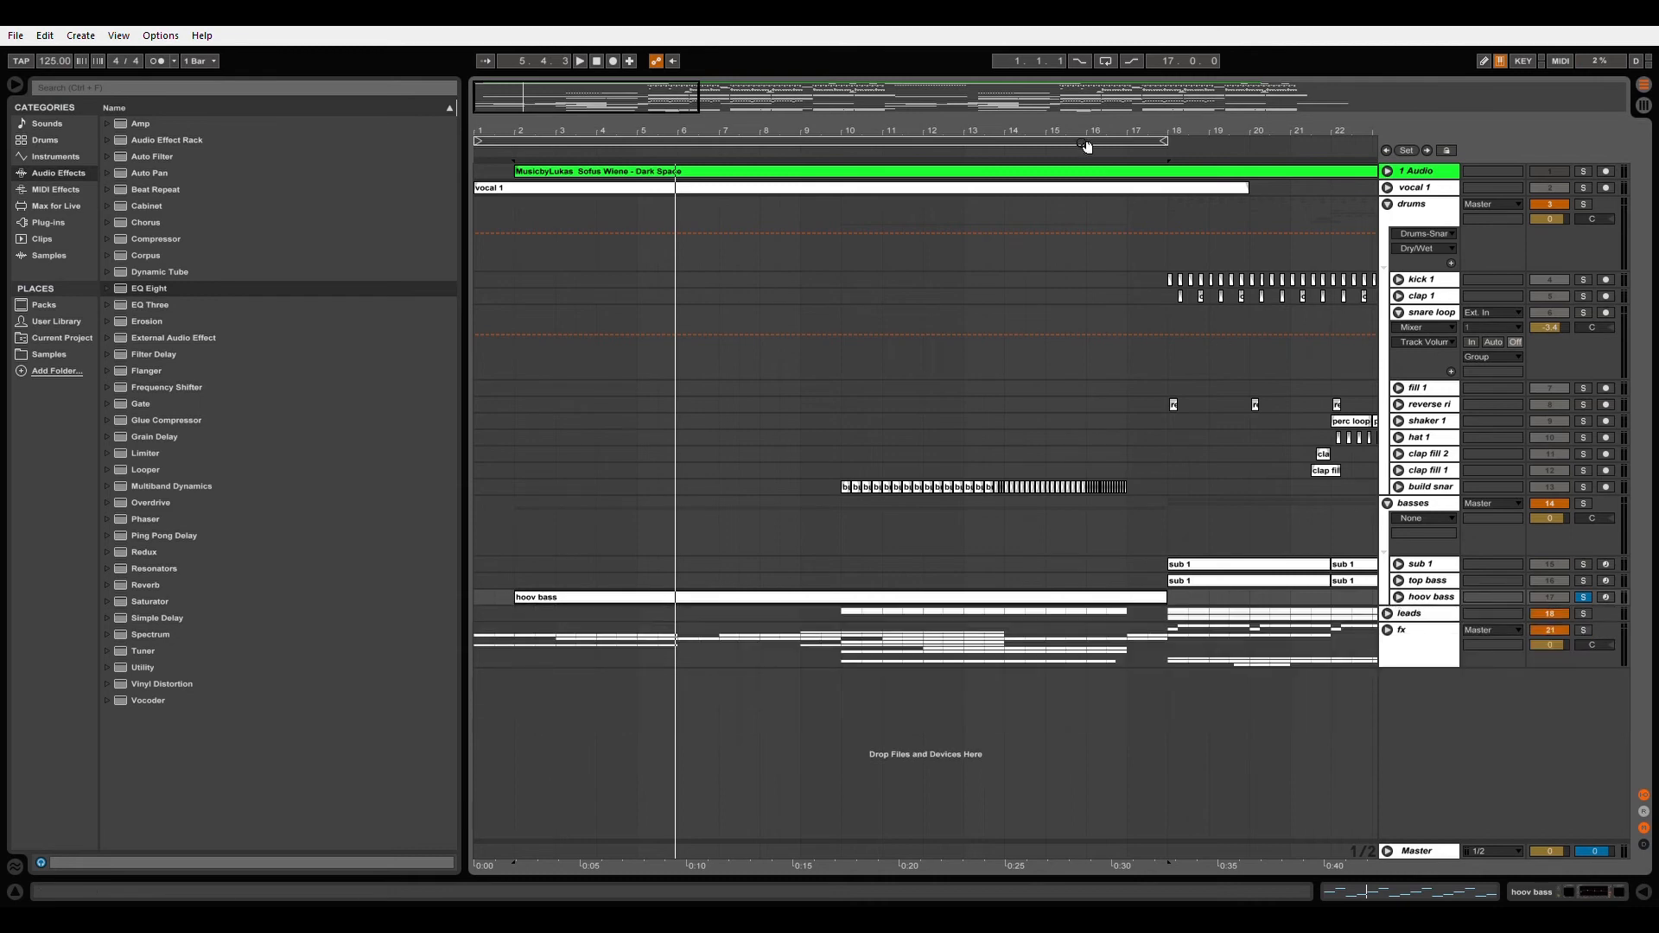
scroll(1169, 450, "right", 5)
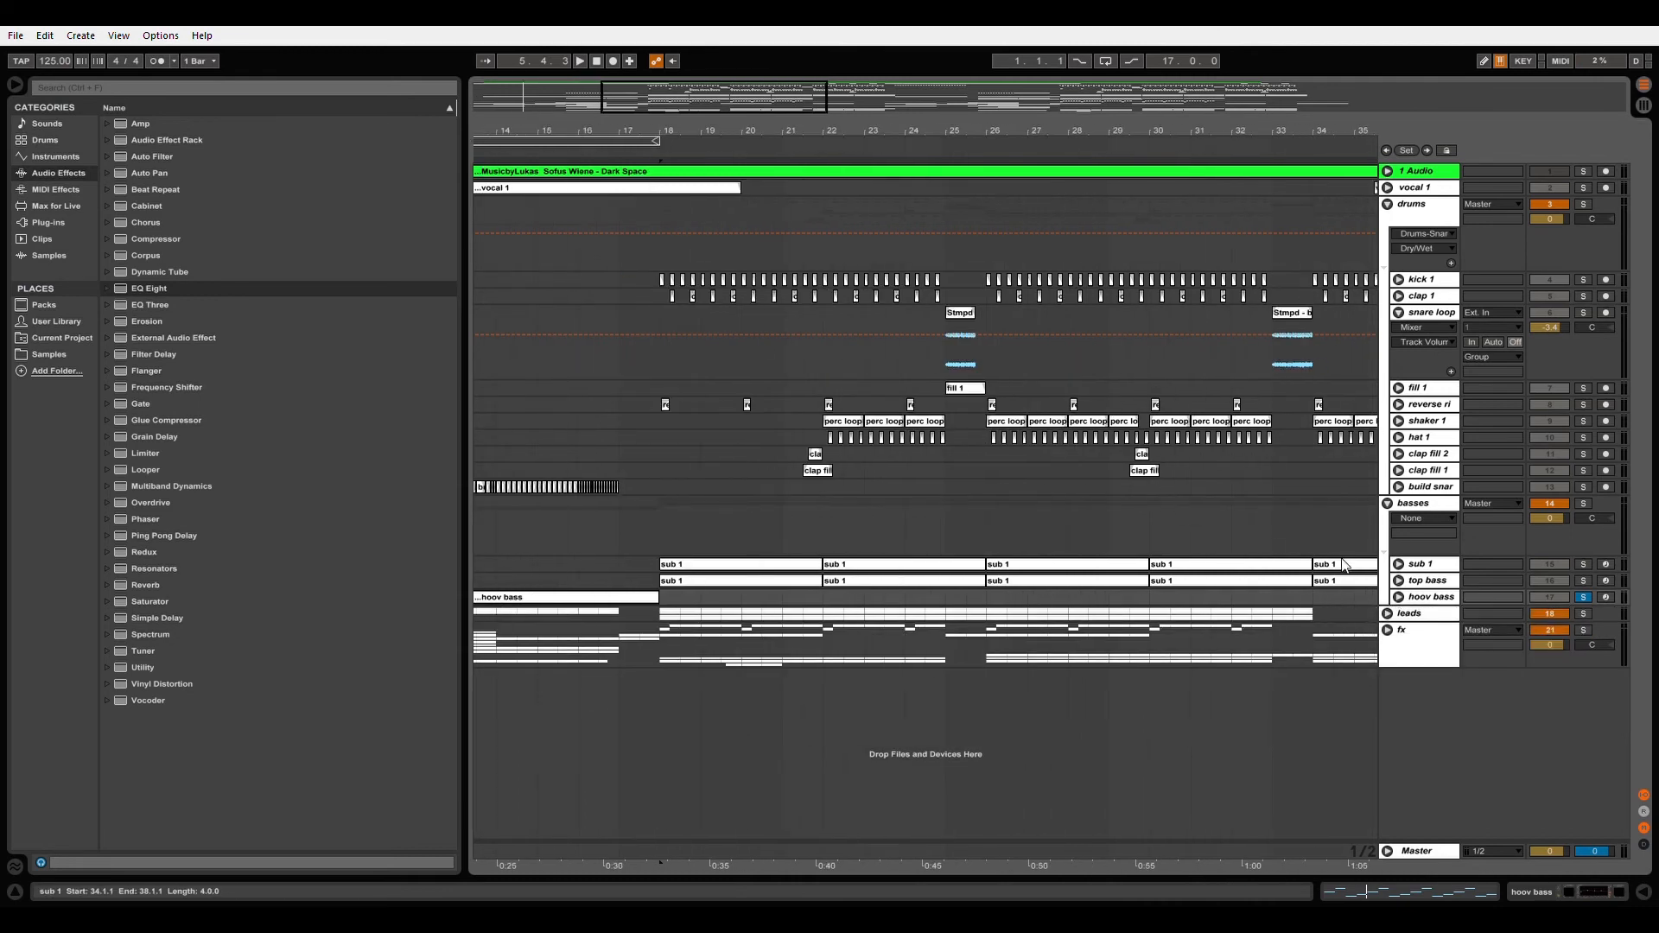
Step: Unfold the leads group and its chords track, and play the soloed CHORDS_SYNTHS clip from bar 18 to bar 21
left_click(1388, 504)
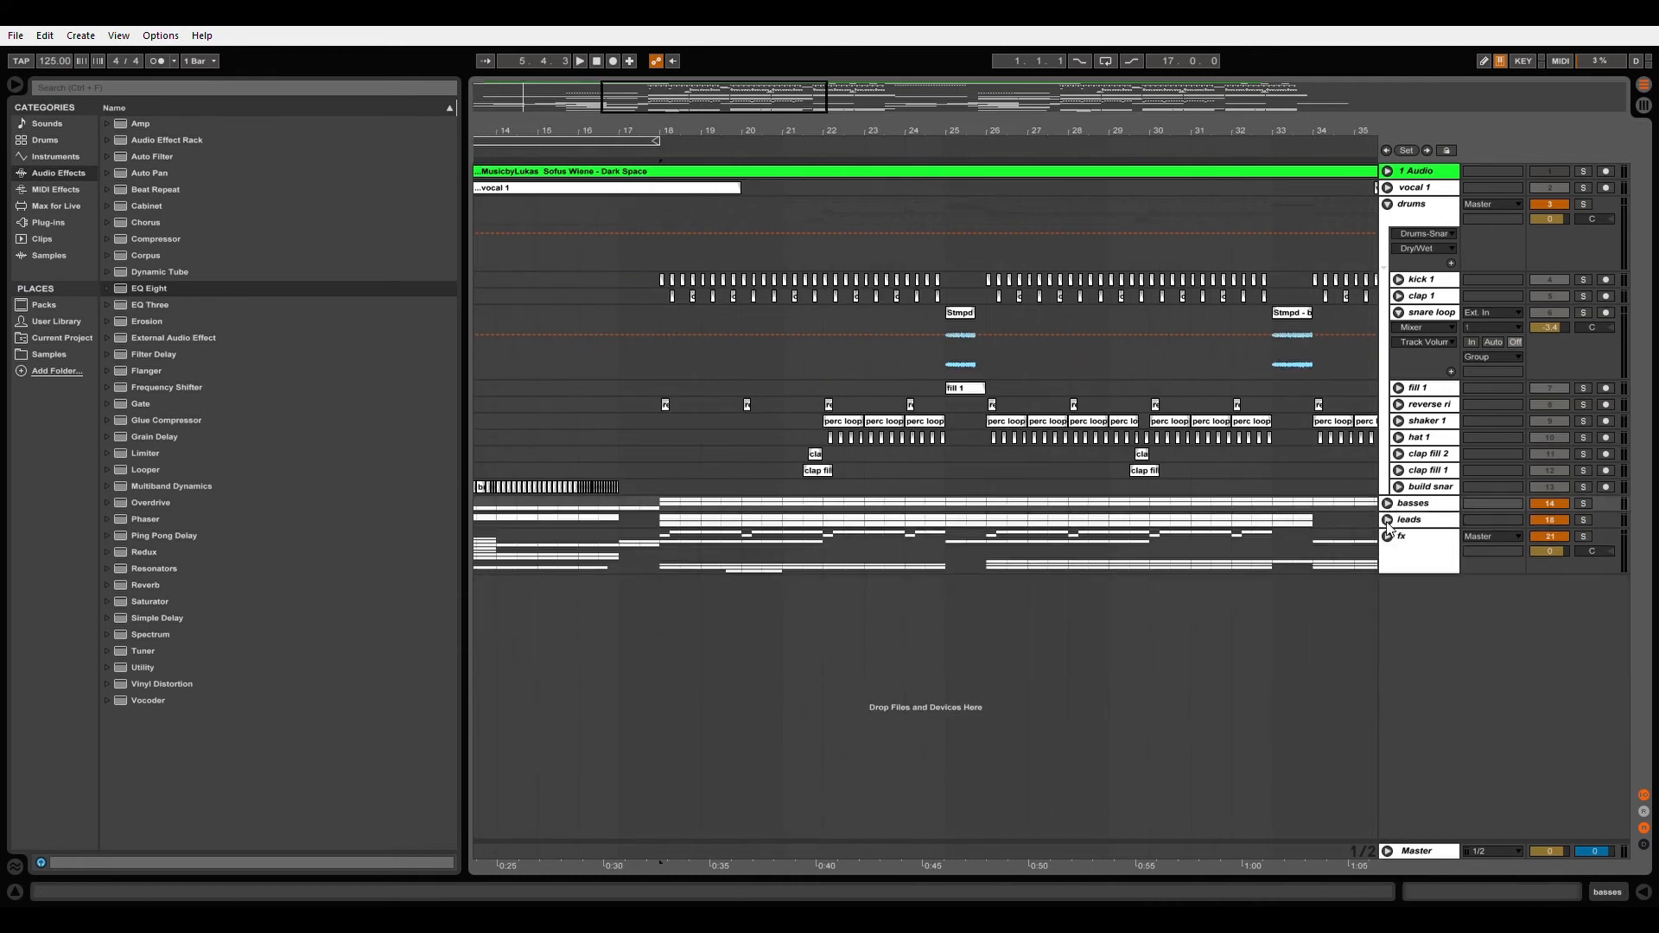
left_click(1388, 521)
left_click(983, 640)
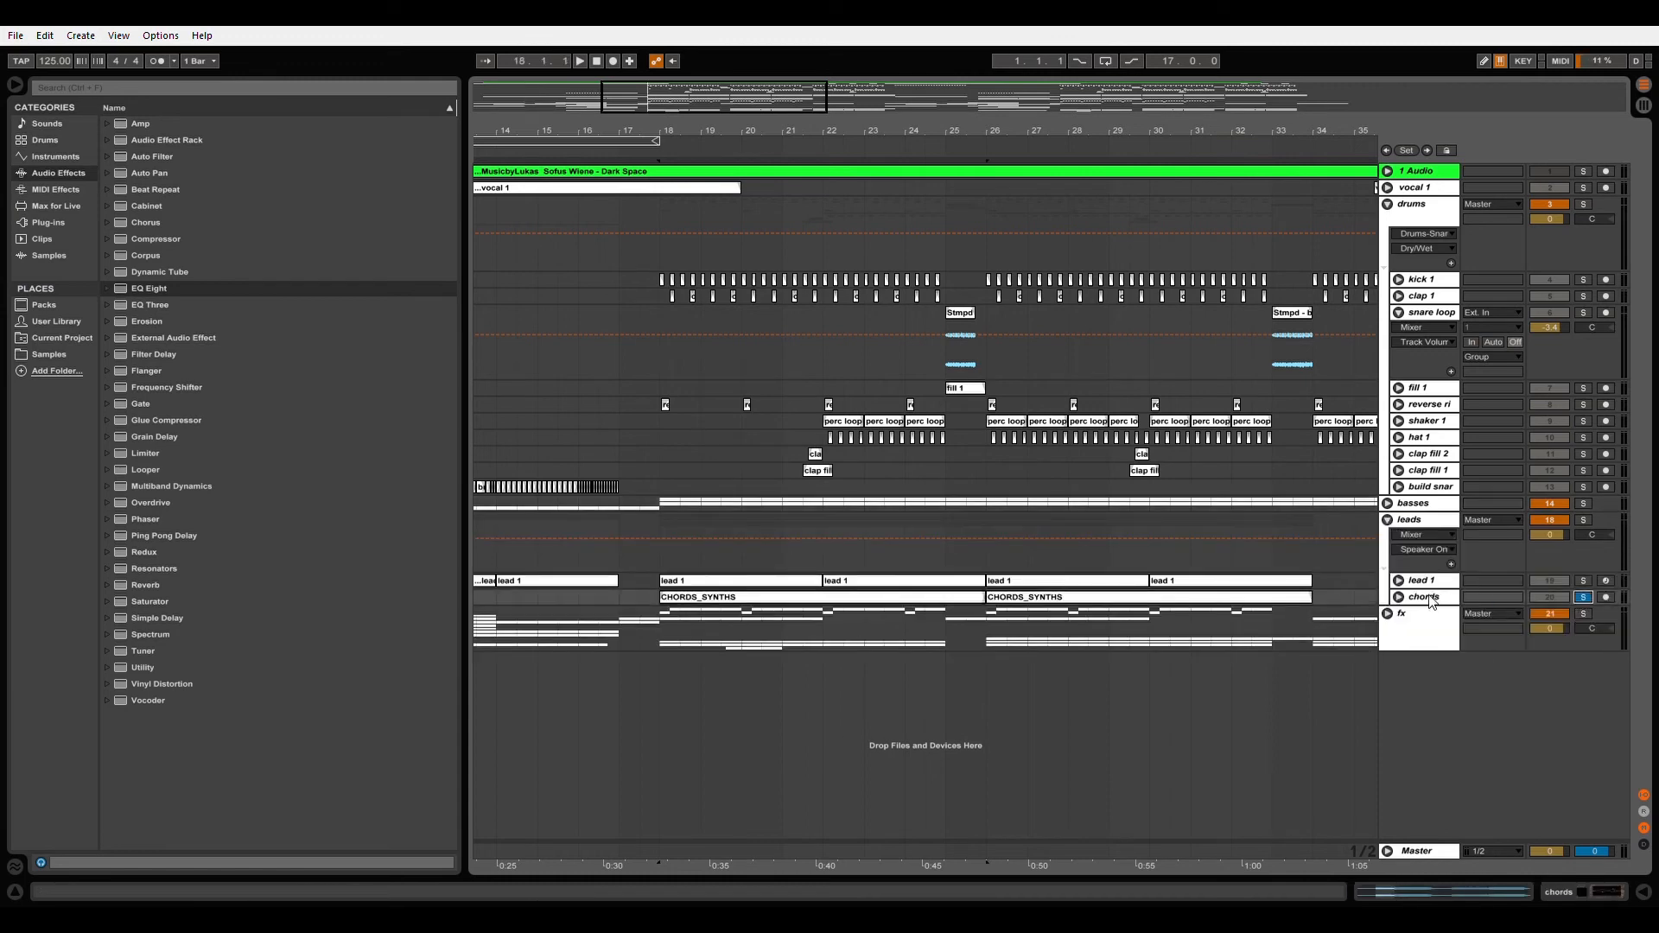
left_click(1398, 597)
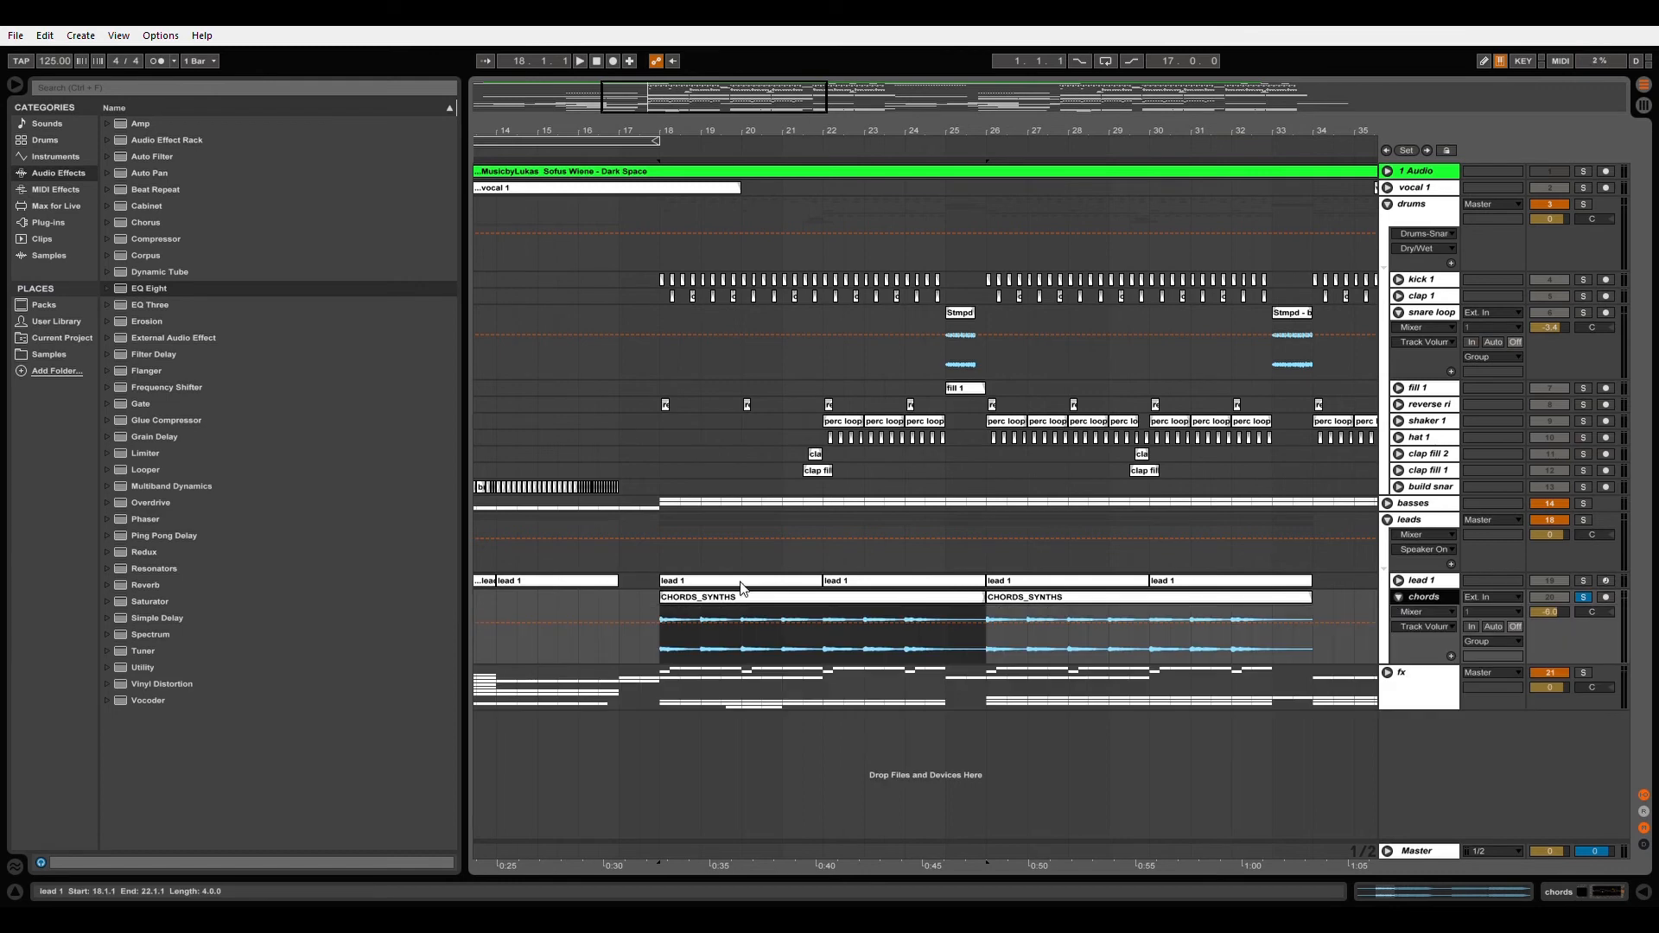
key("space")
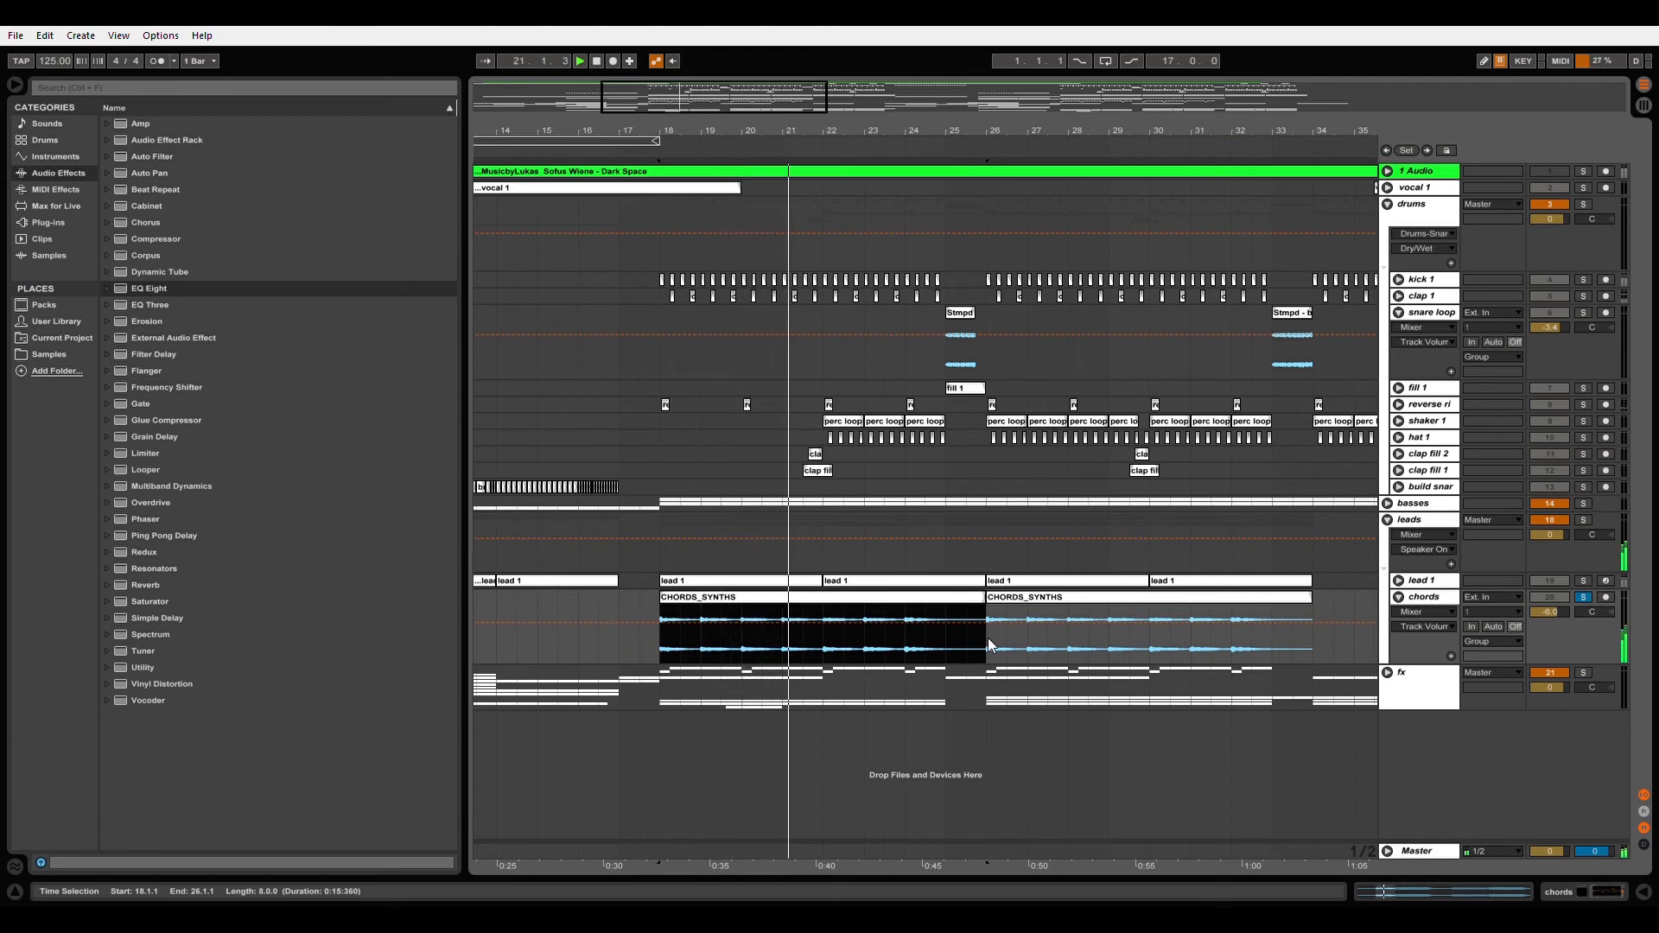
left_click(1437, 603)
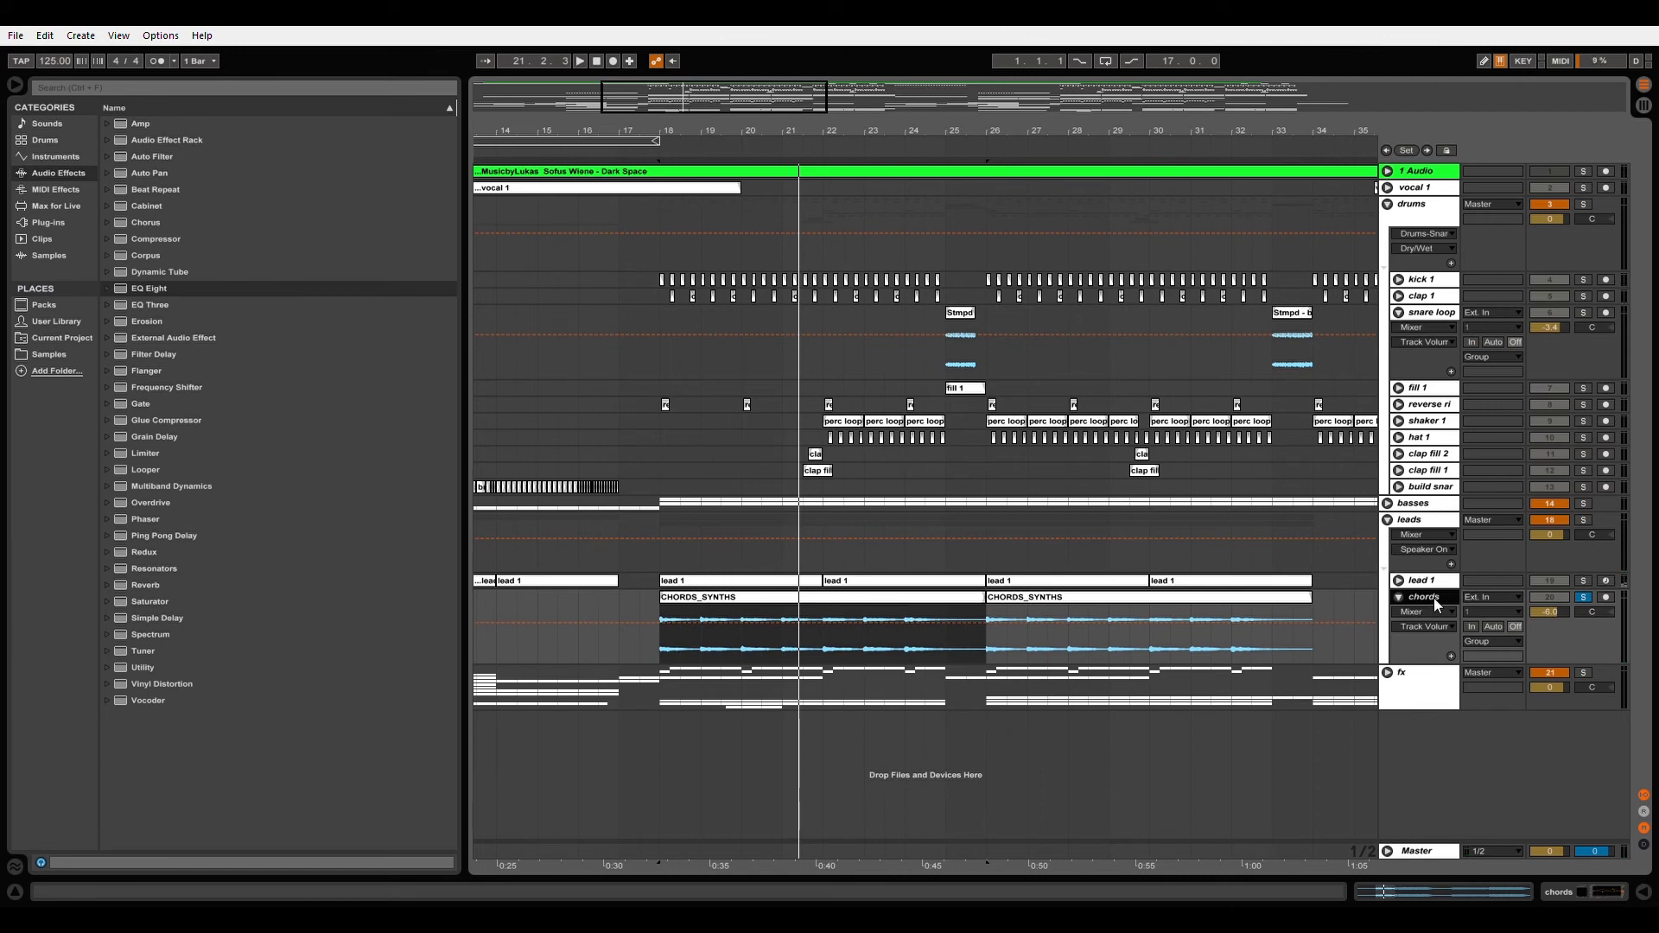
Step: Convert the harmony of the first CHORDS_SYNTHS clip to a new MIDI track and unfold that track
left_click(909, 598)
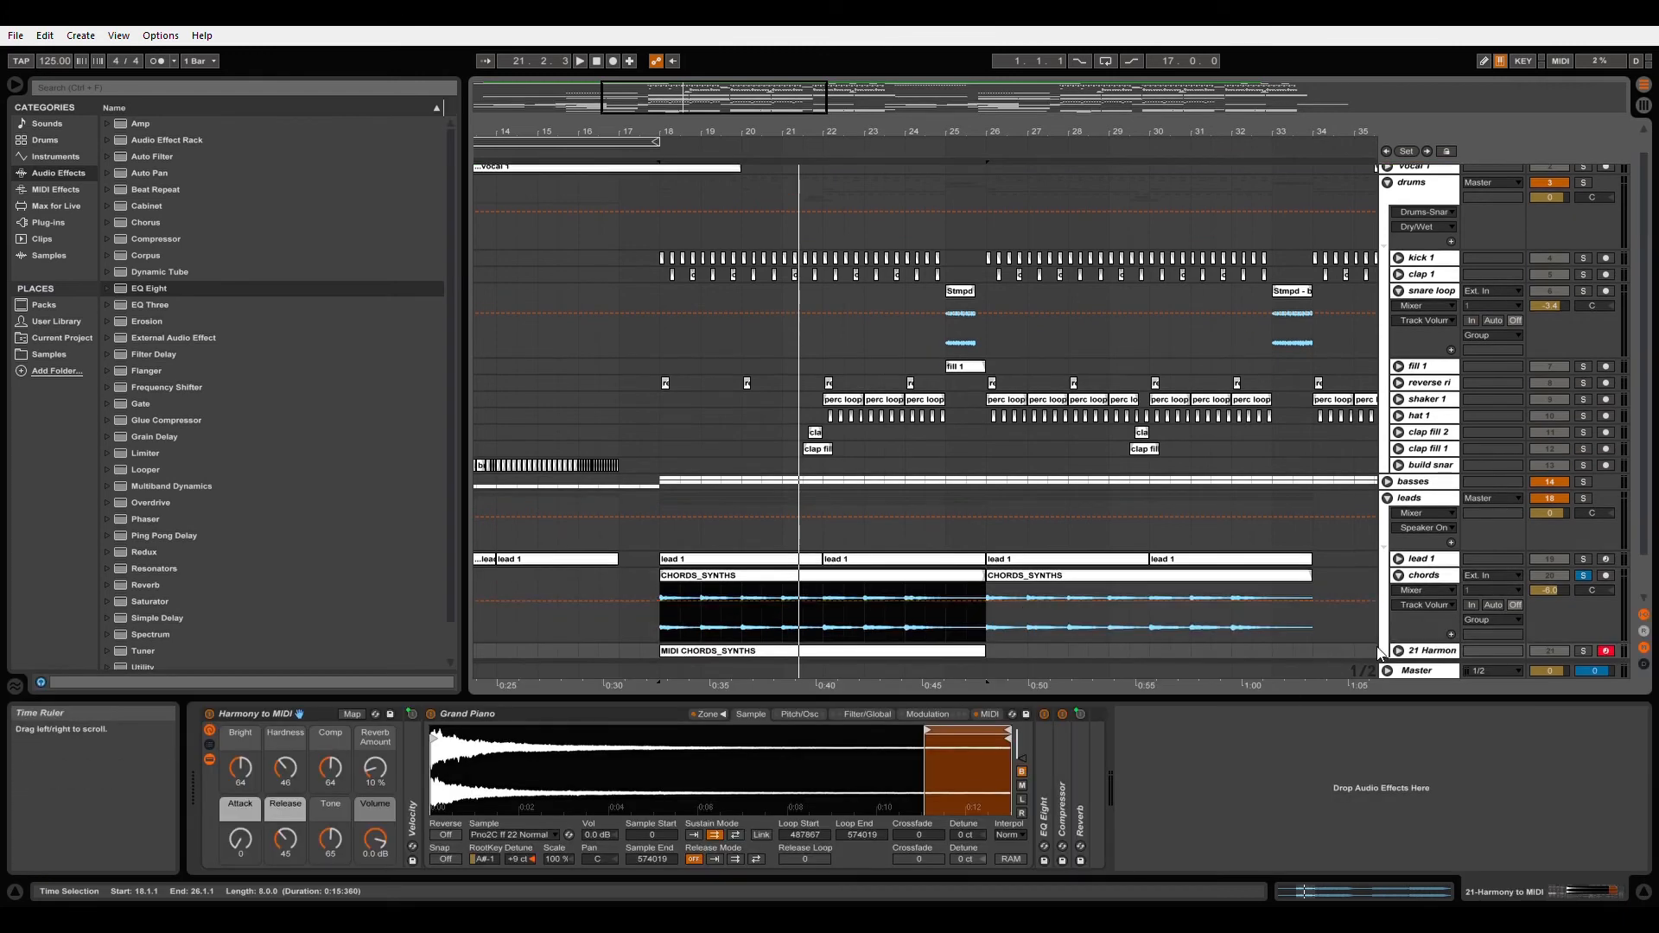
left_click(1399, 651)
left_click(815, 593)
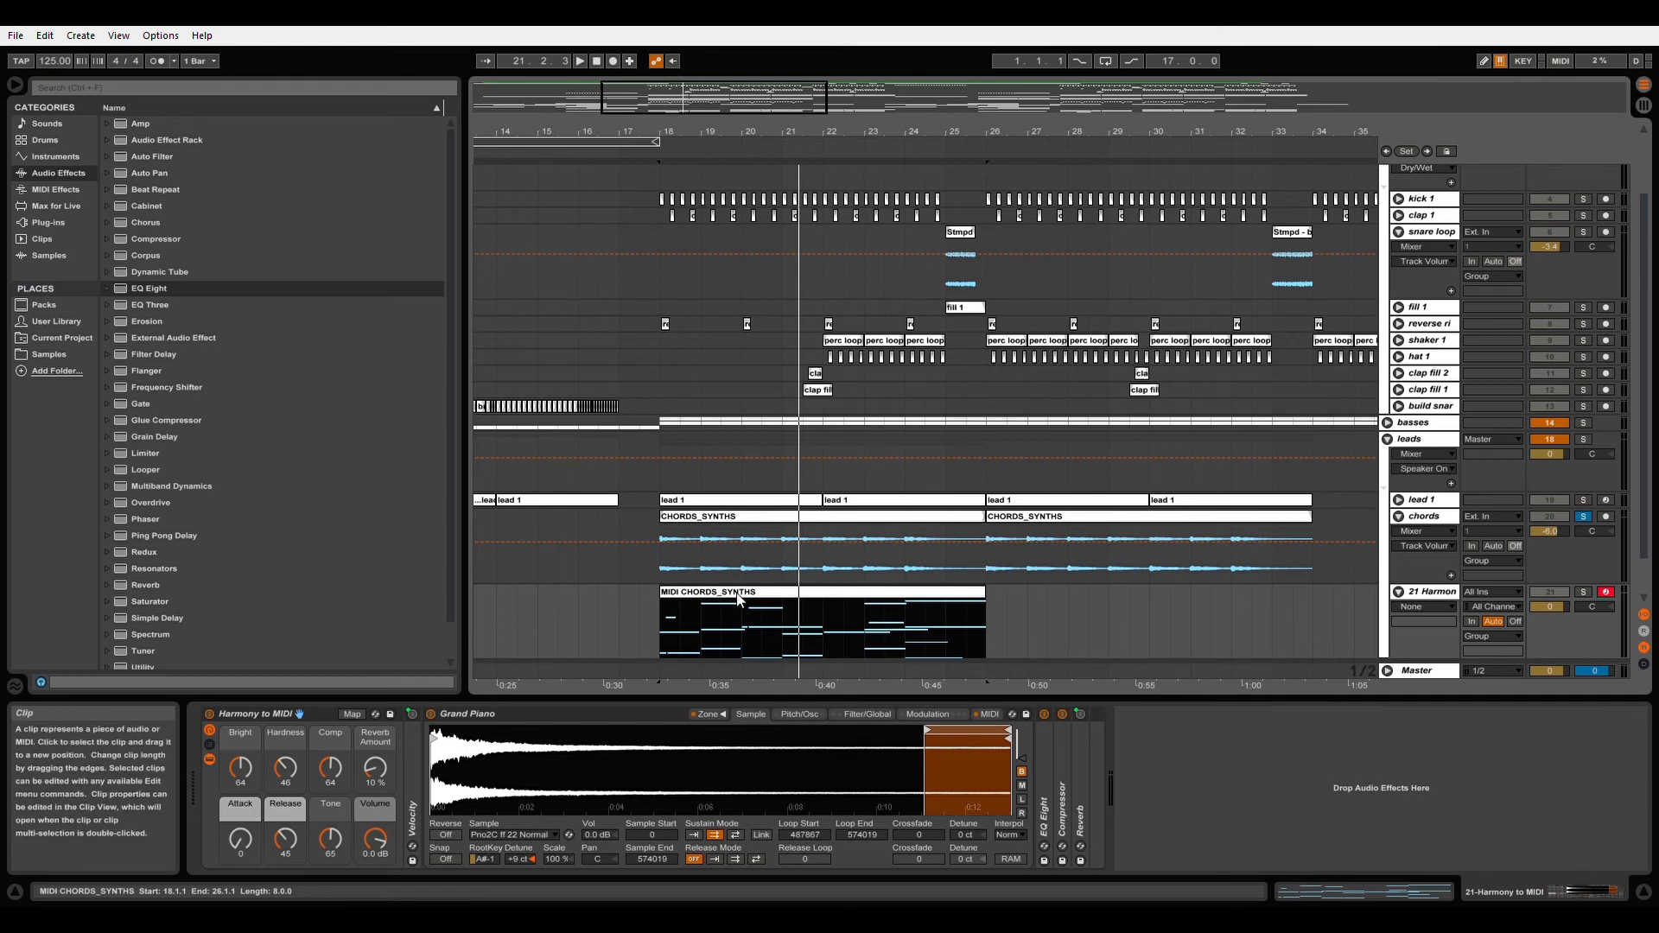
Step: Solo the converted chords MIDI track, lower its volume to -10.2 dB, and play its clip
left_click(1583, 592)
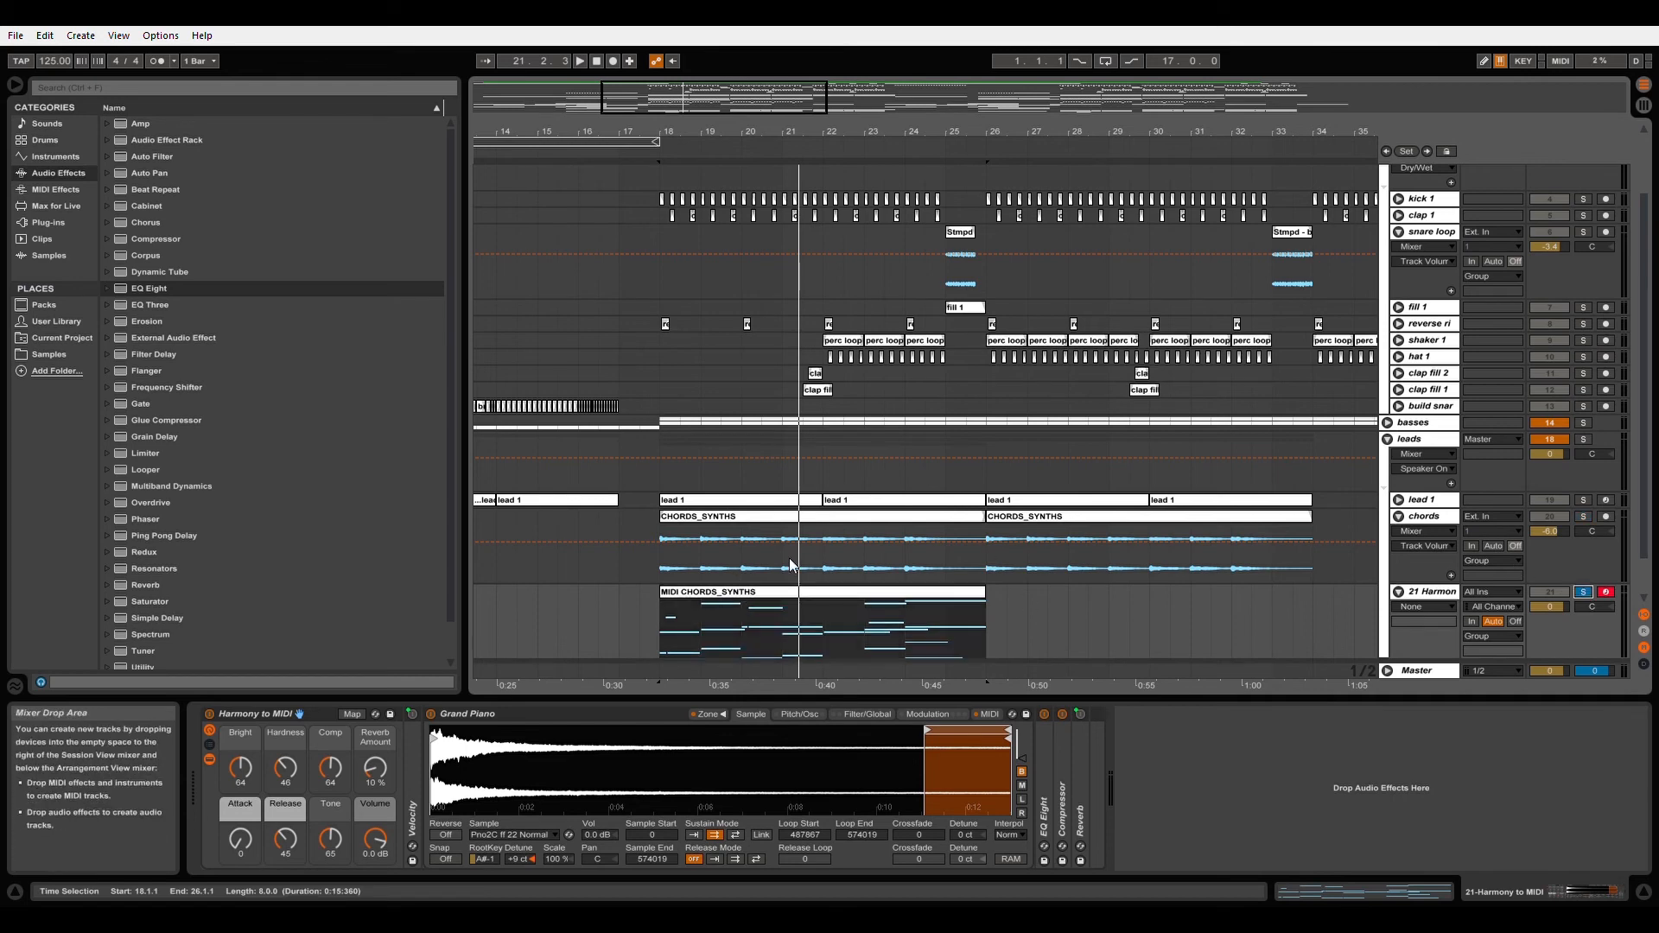
left_click(731, 595)
left_click(1549, 606)
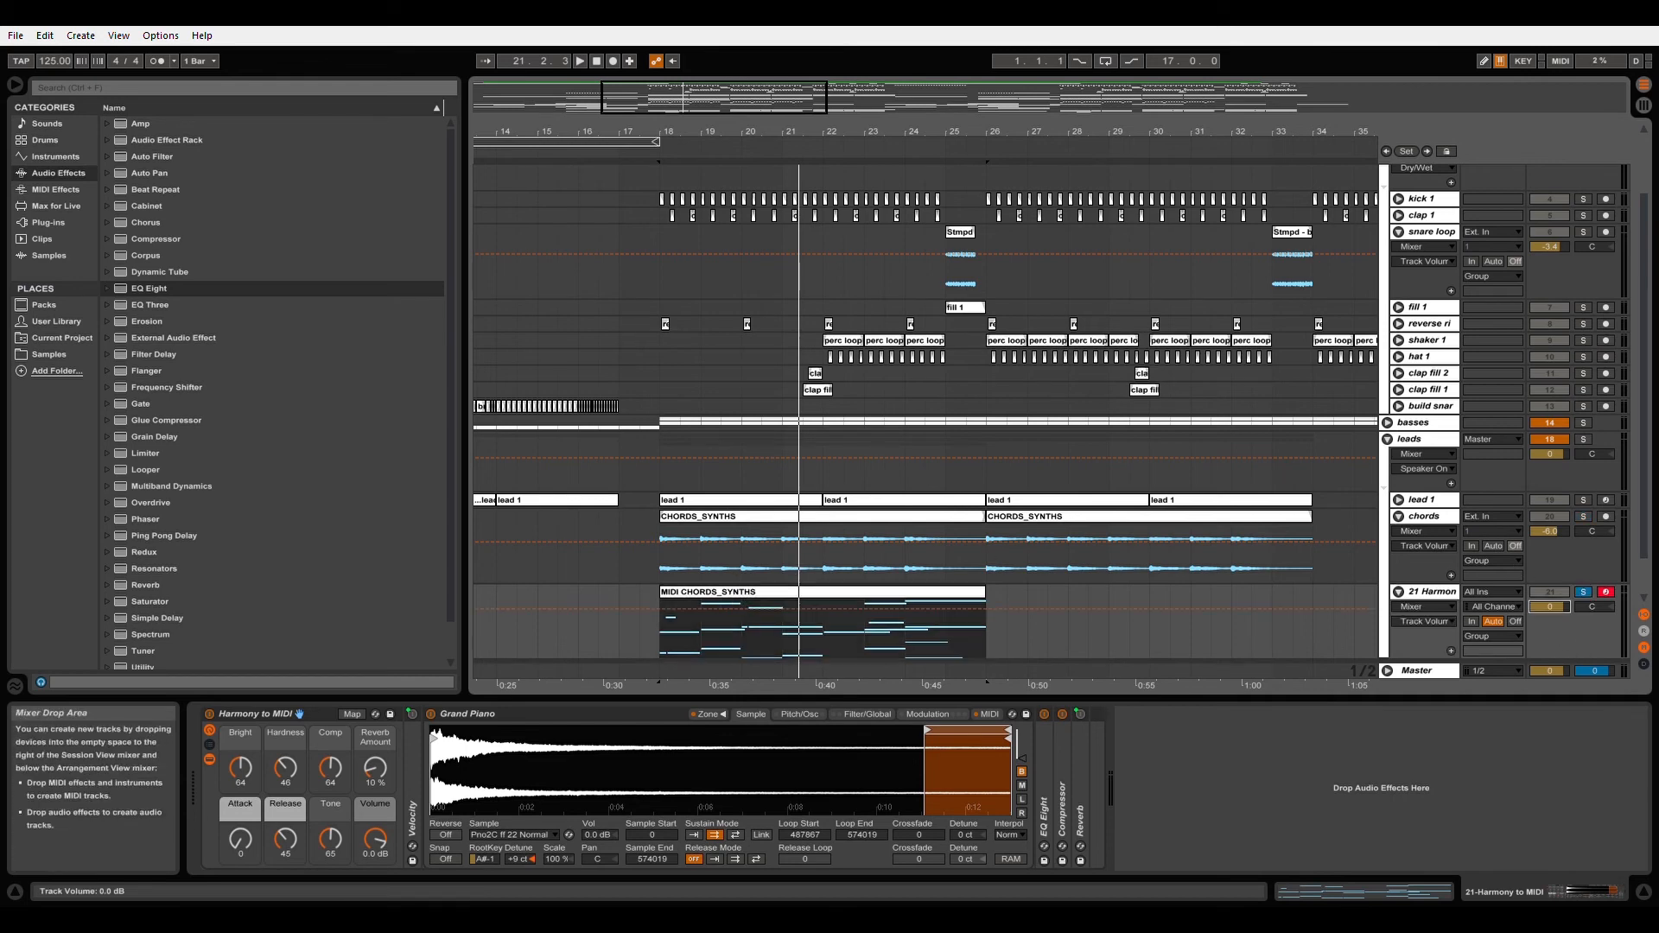
key("space")
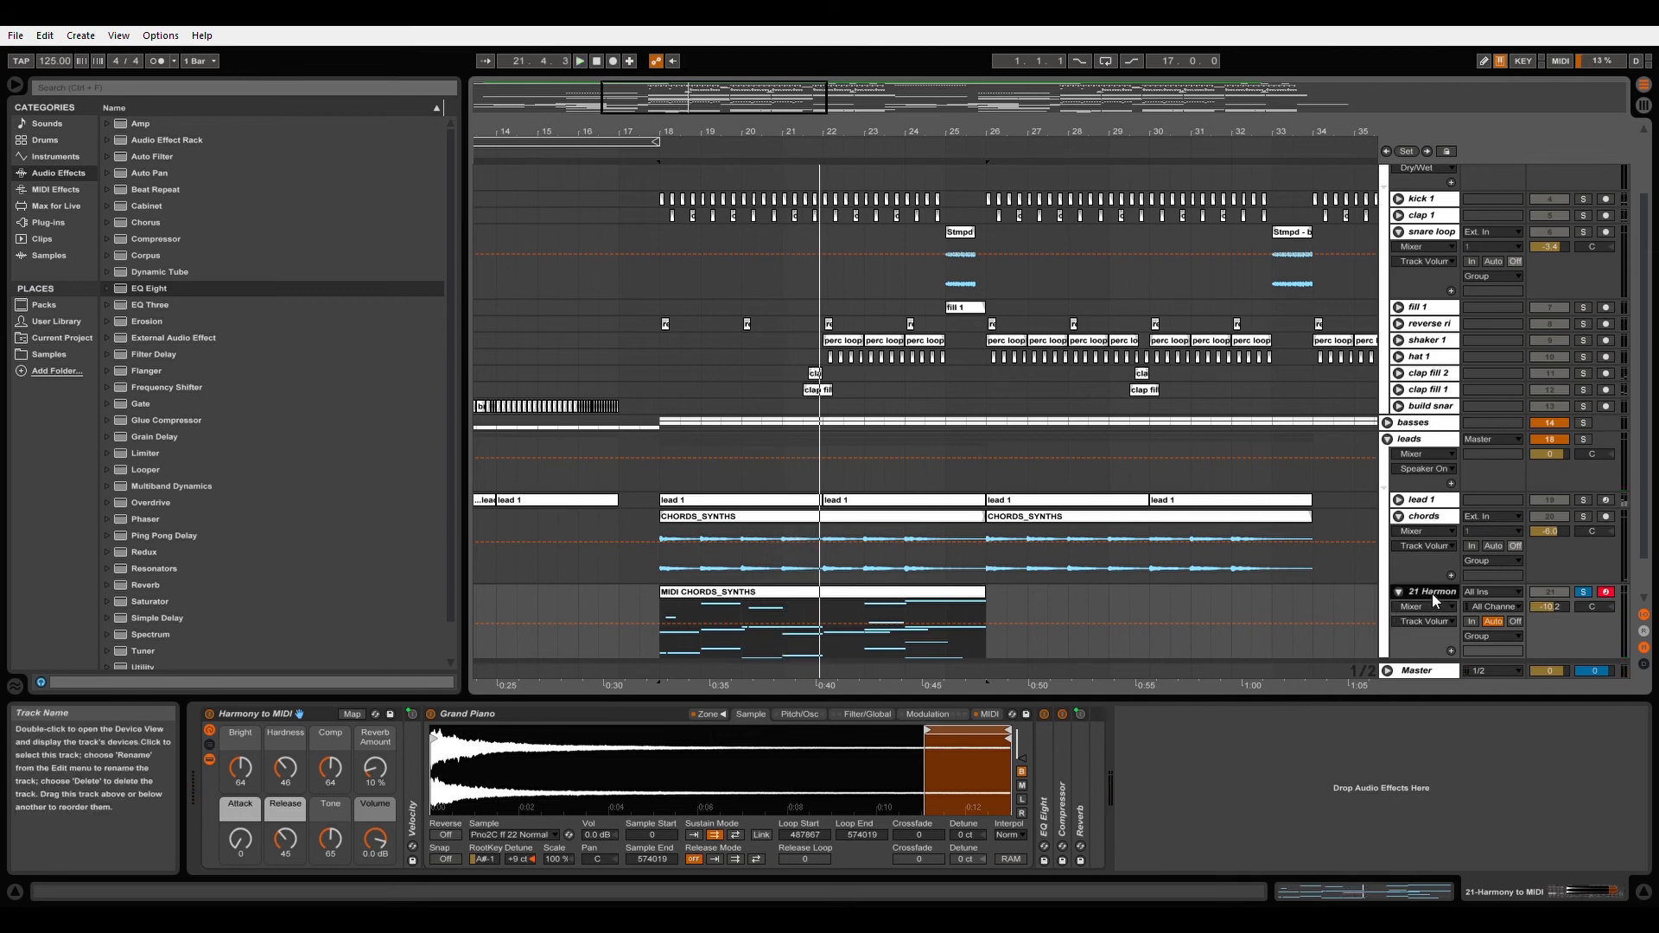
Step: Delete the converted harmony MIDI track and fold the leads group
key("Delete")
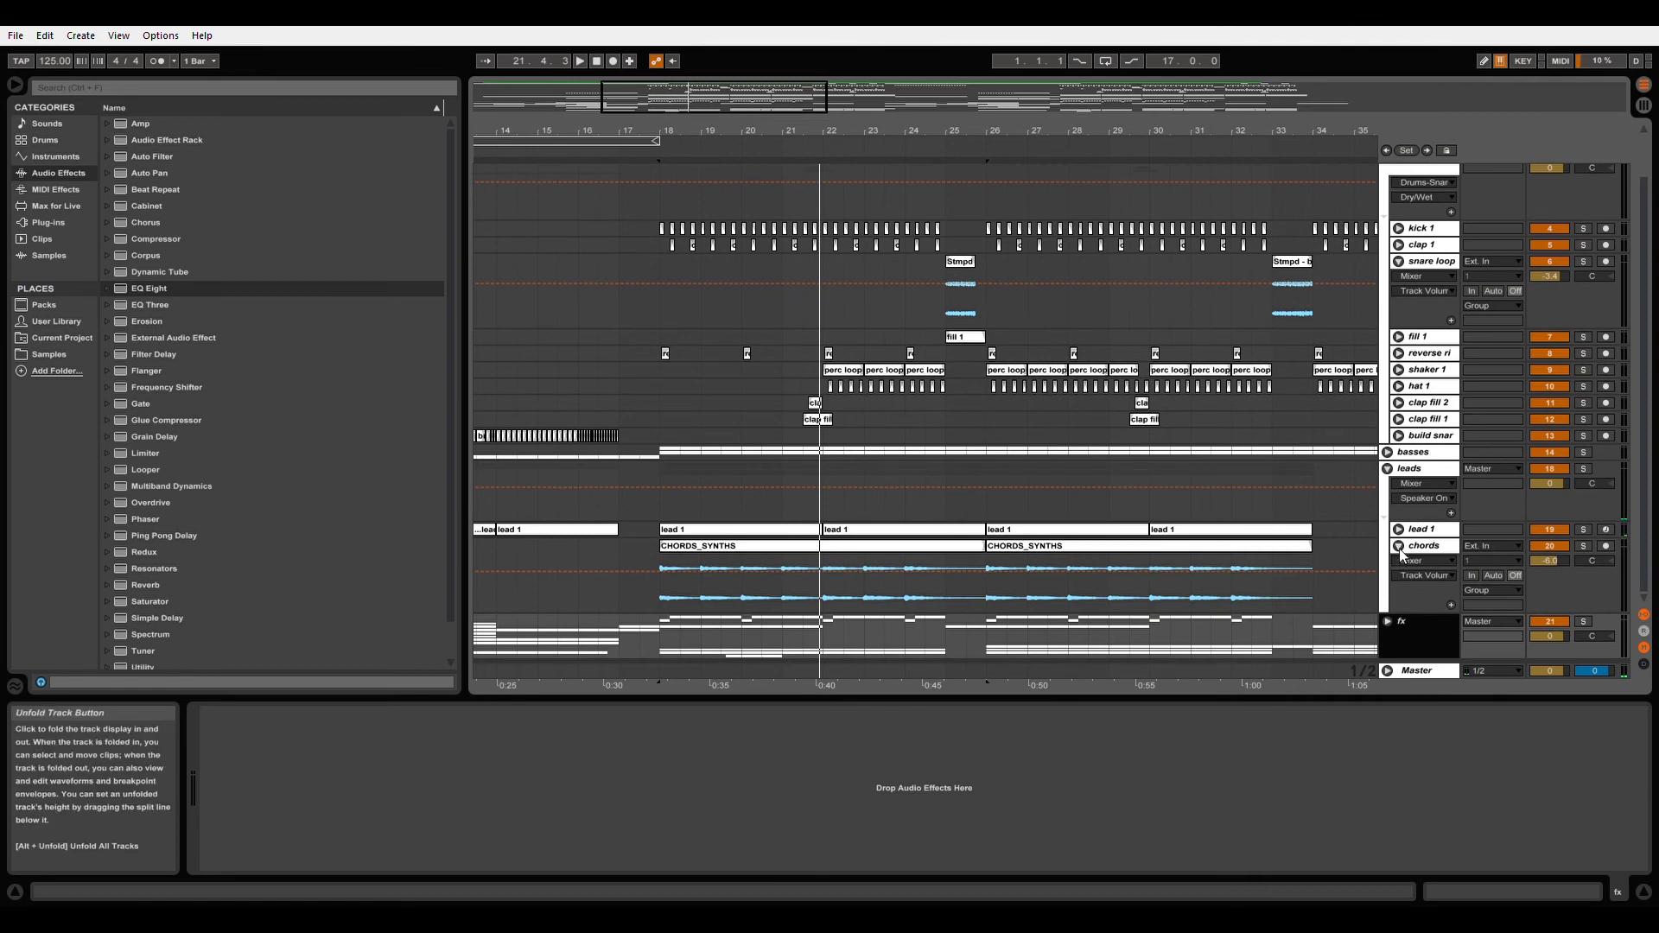
scroll(1398, 553, "up", 2)
left_click(1387, 519)
Step: Unfold the fx group and examine the fx 2 track's waveforms and EQ Eight in the intro section
left_click_drag(578, 133, 915, 134)
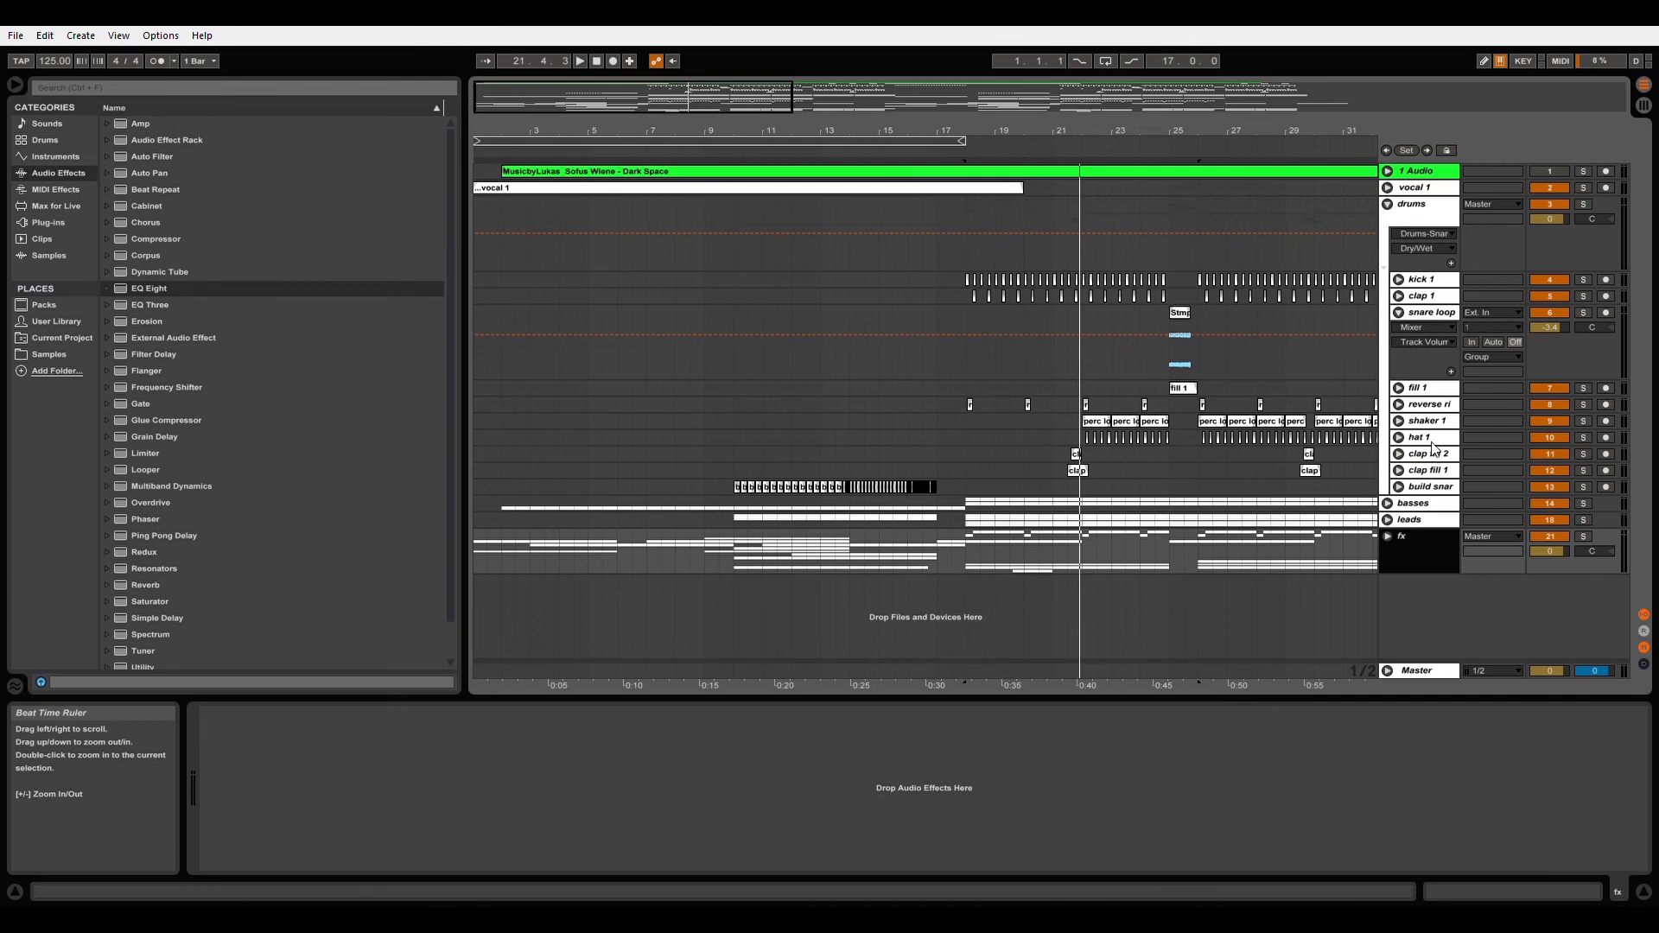
left_click(1387, 519)
left_click(1387, 519)
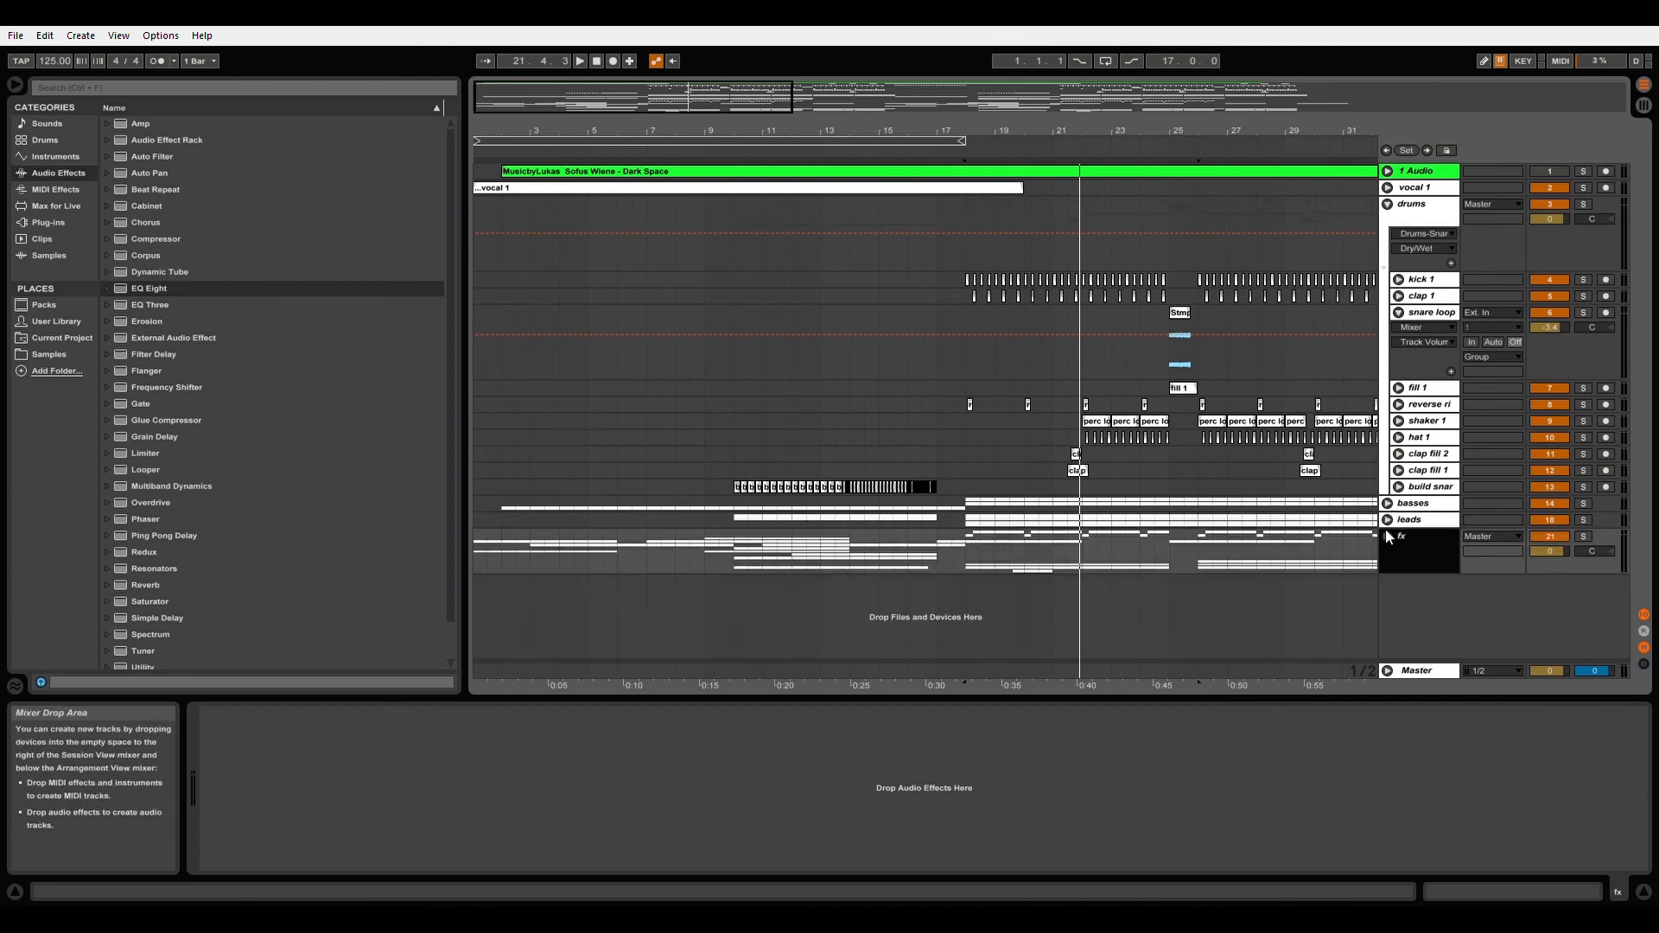
left_click(1388, 537)
scroll(513, 589, "down", 4)
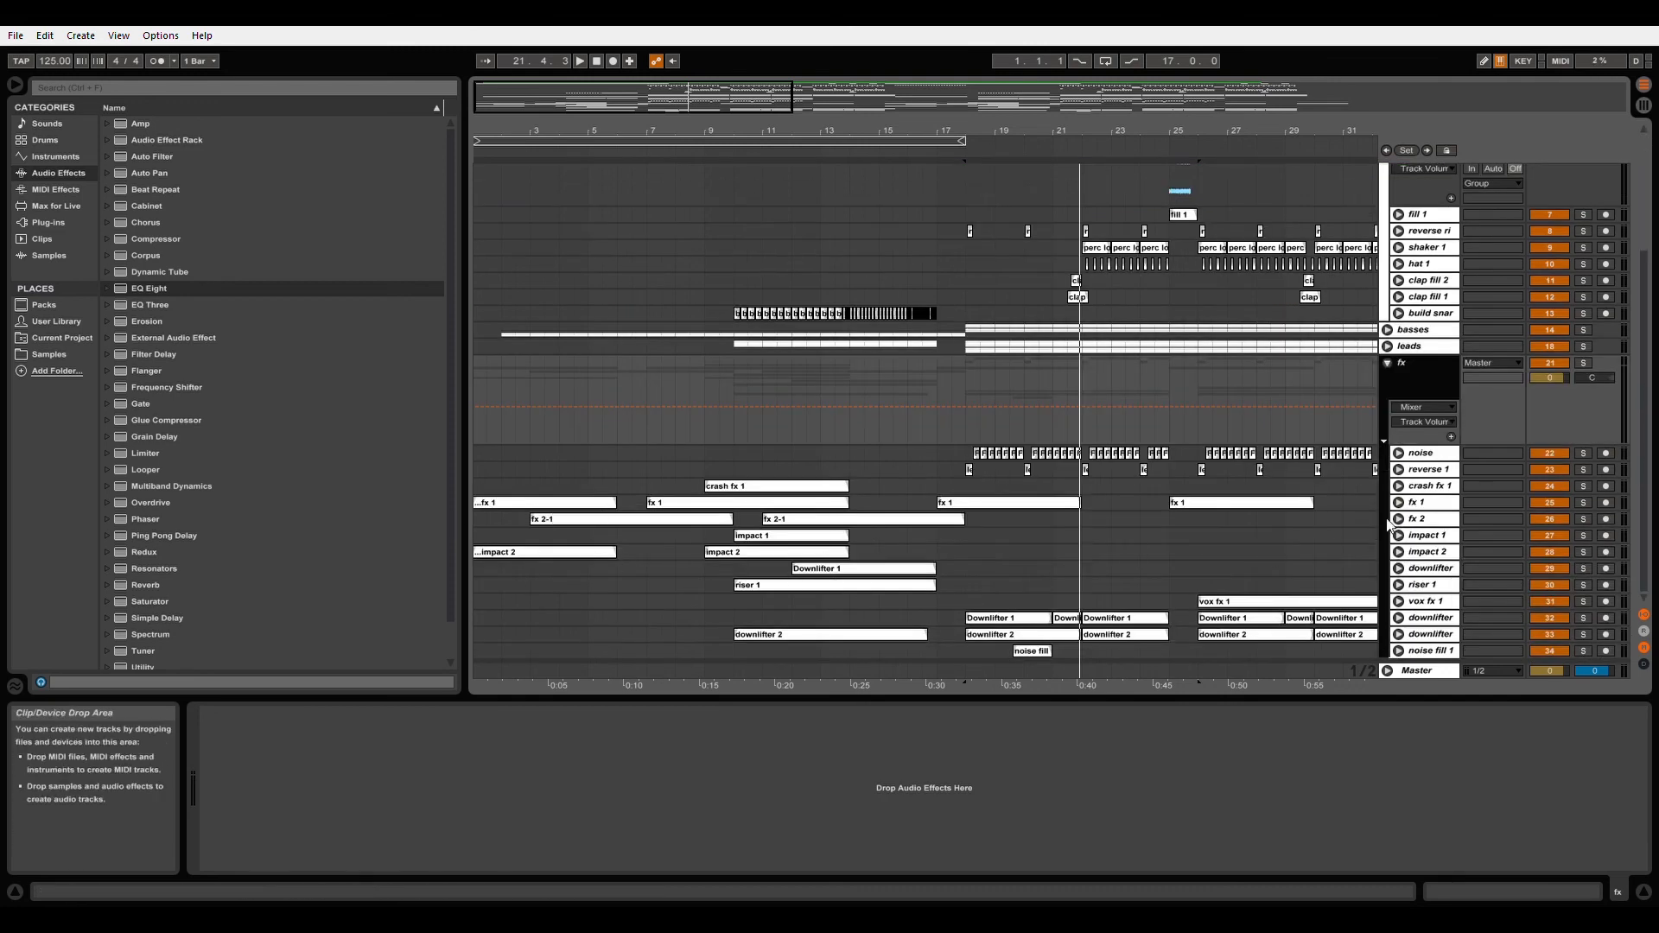
left_click(1398, 518)
left_click(1400, 520)
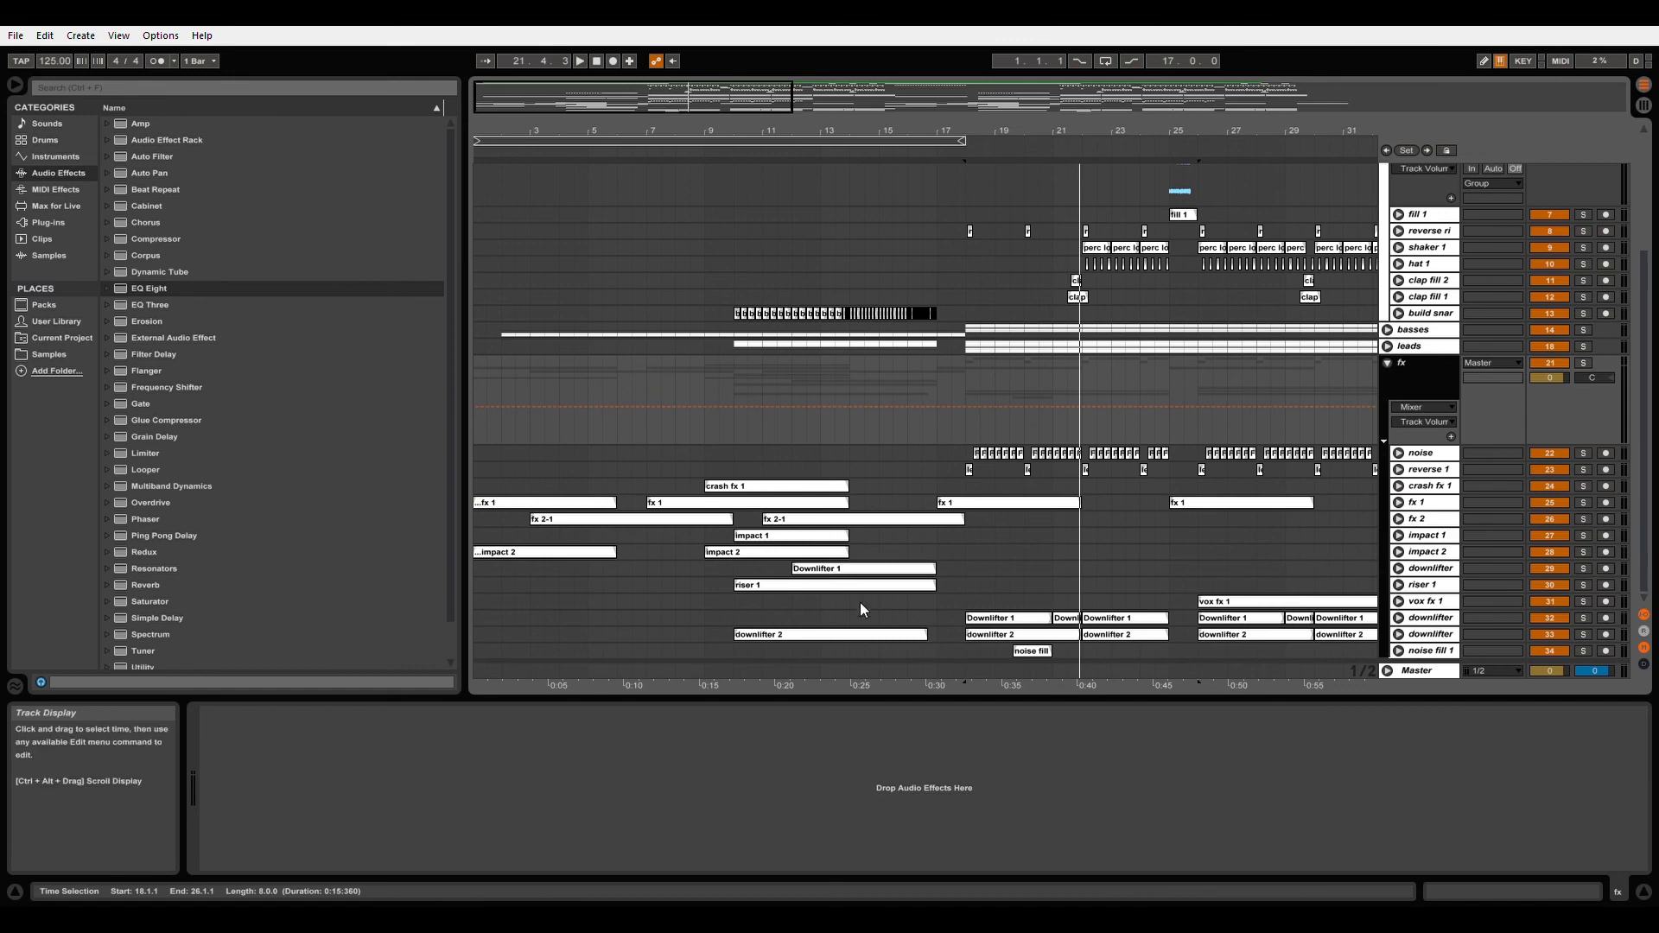
left_click(1399, 520)
left_click(603, 571)
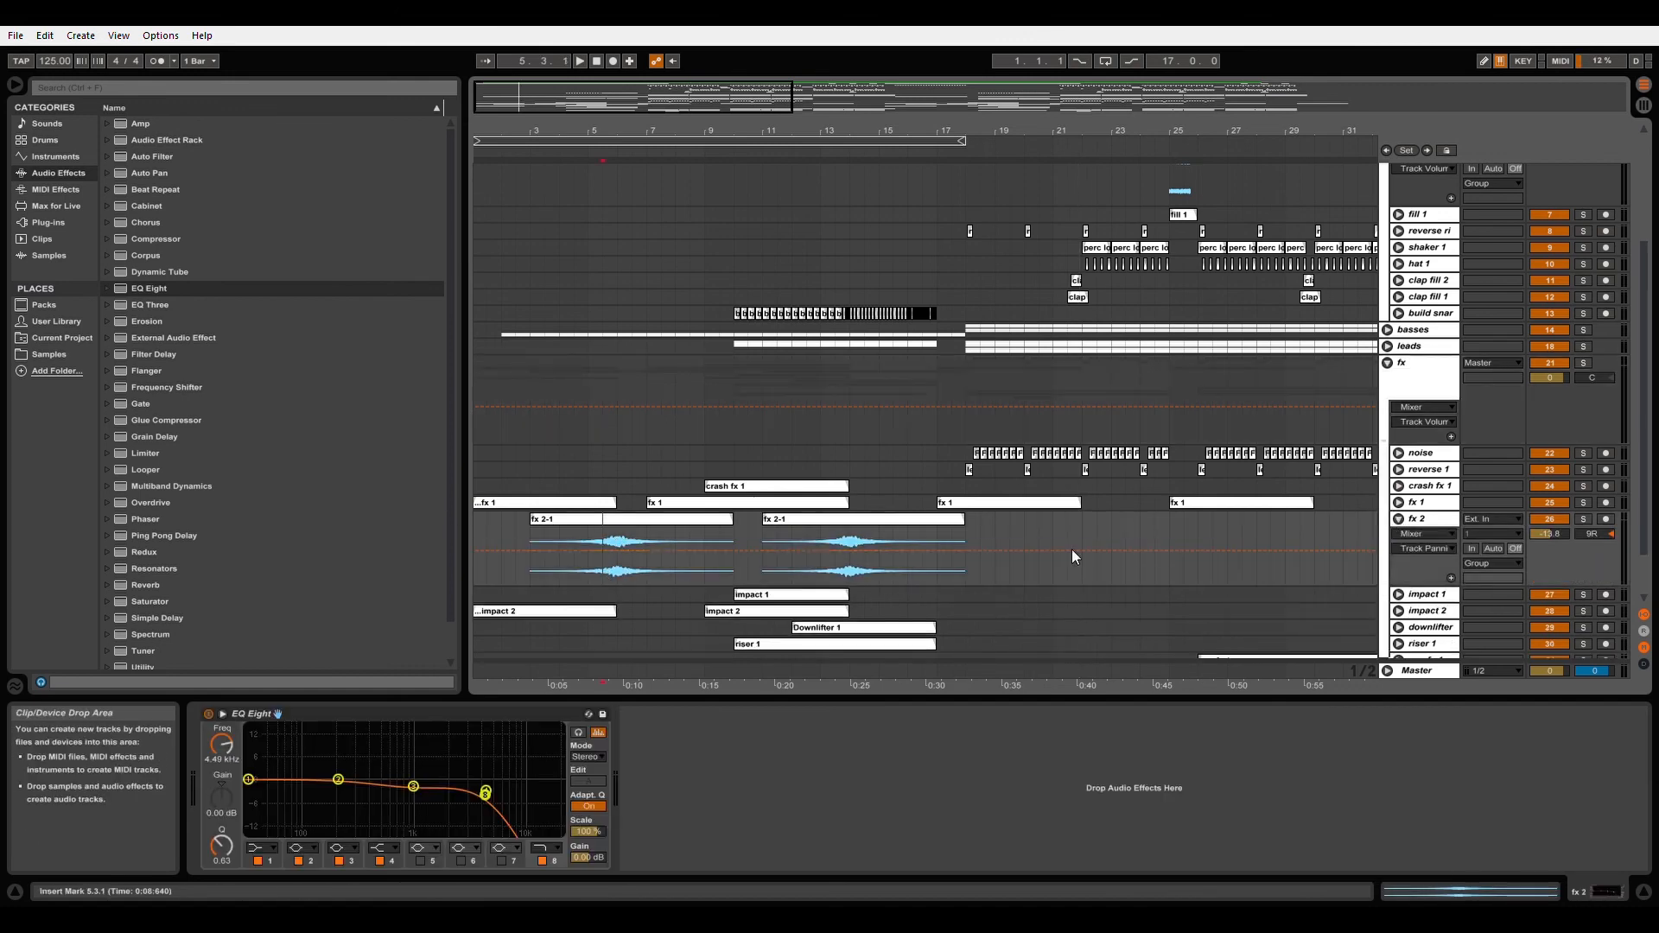
left_click(1399, 519)
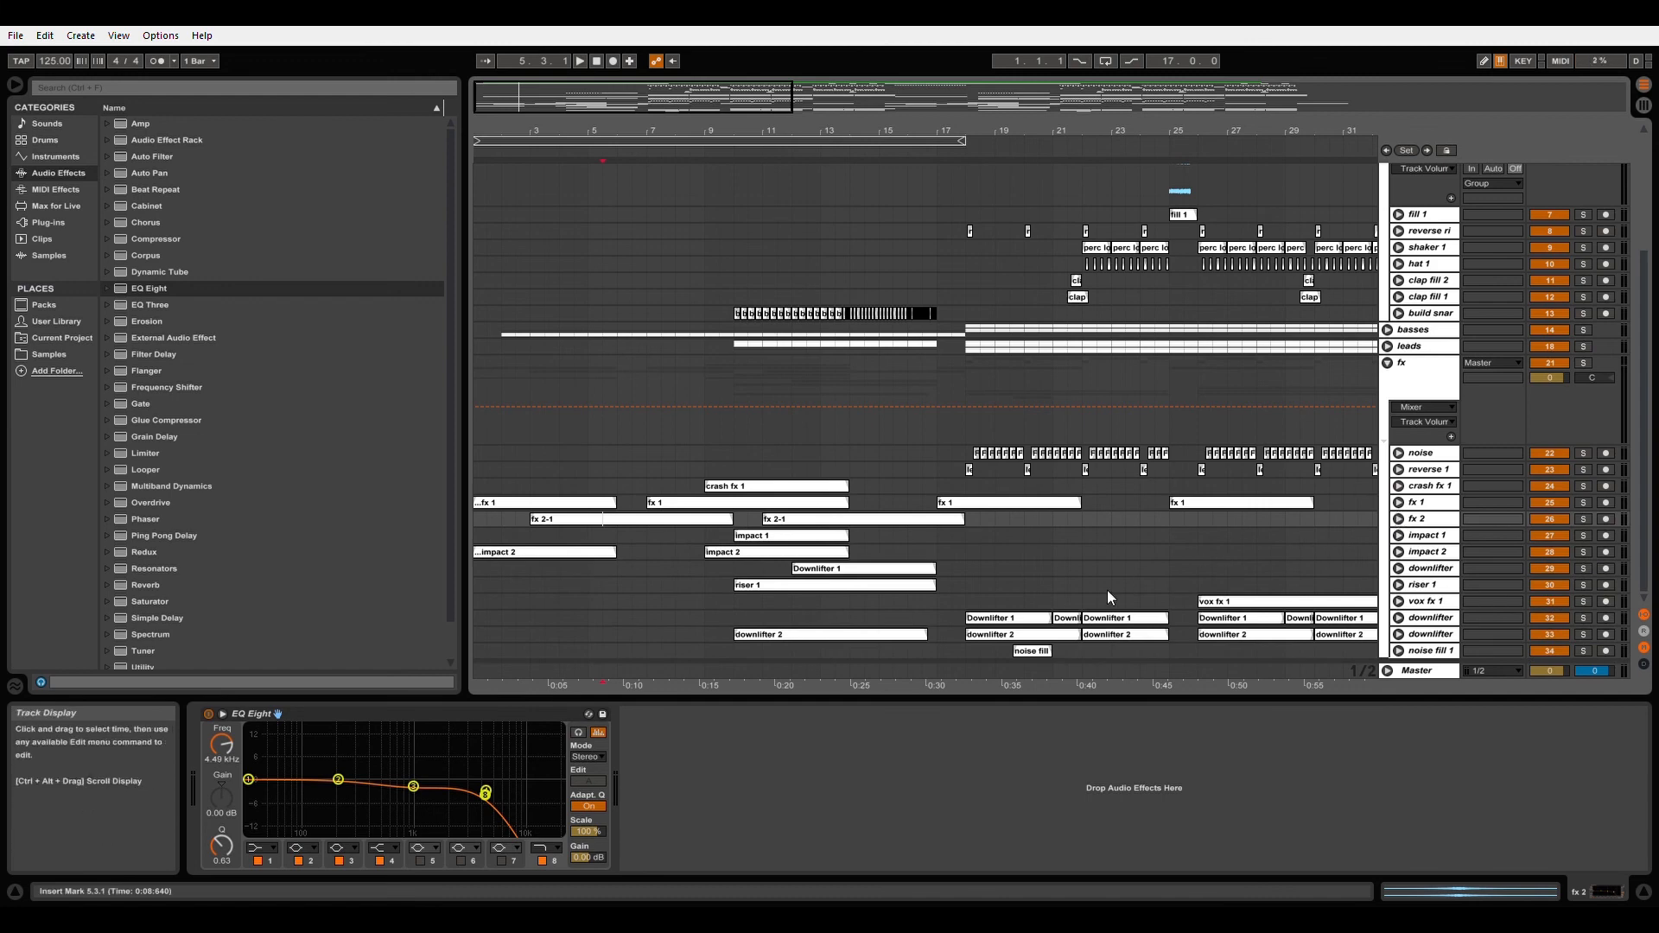
Step: Unfold and solo the build snare track, and play its build-up from bar 10 to bar 18
left_click(772, 638)
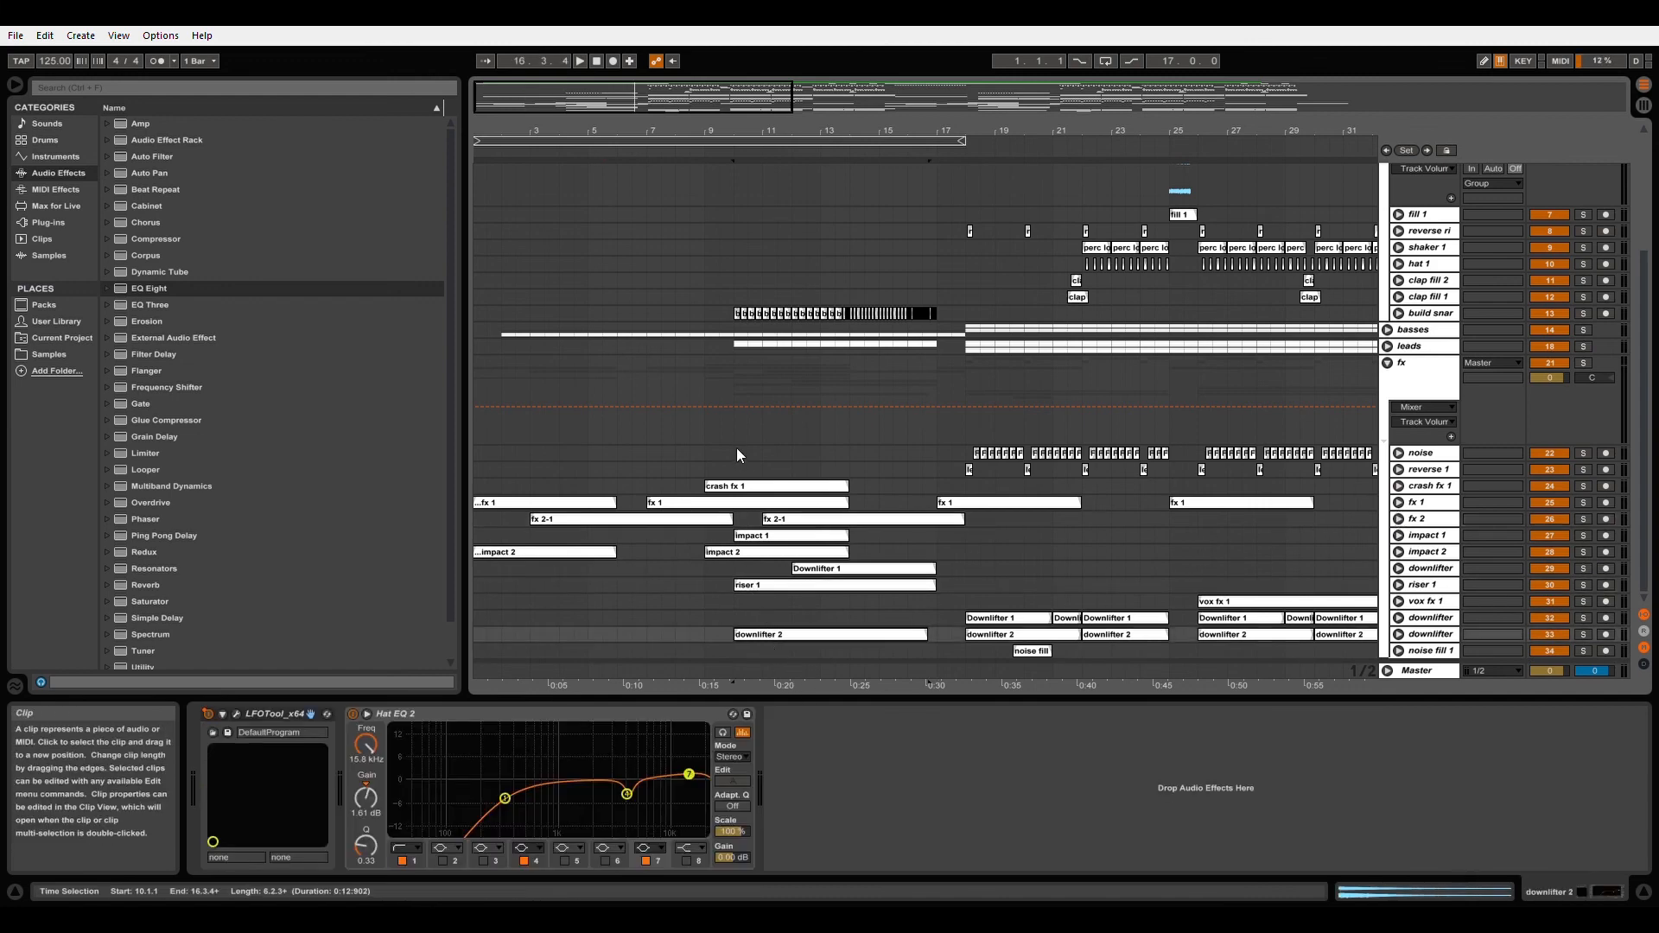
left_click(749, 323)
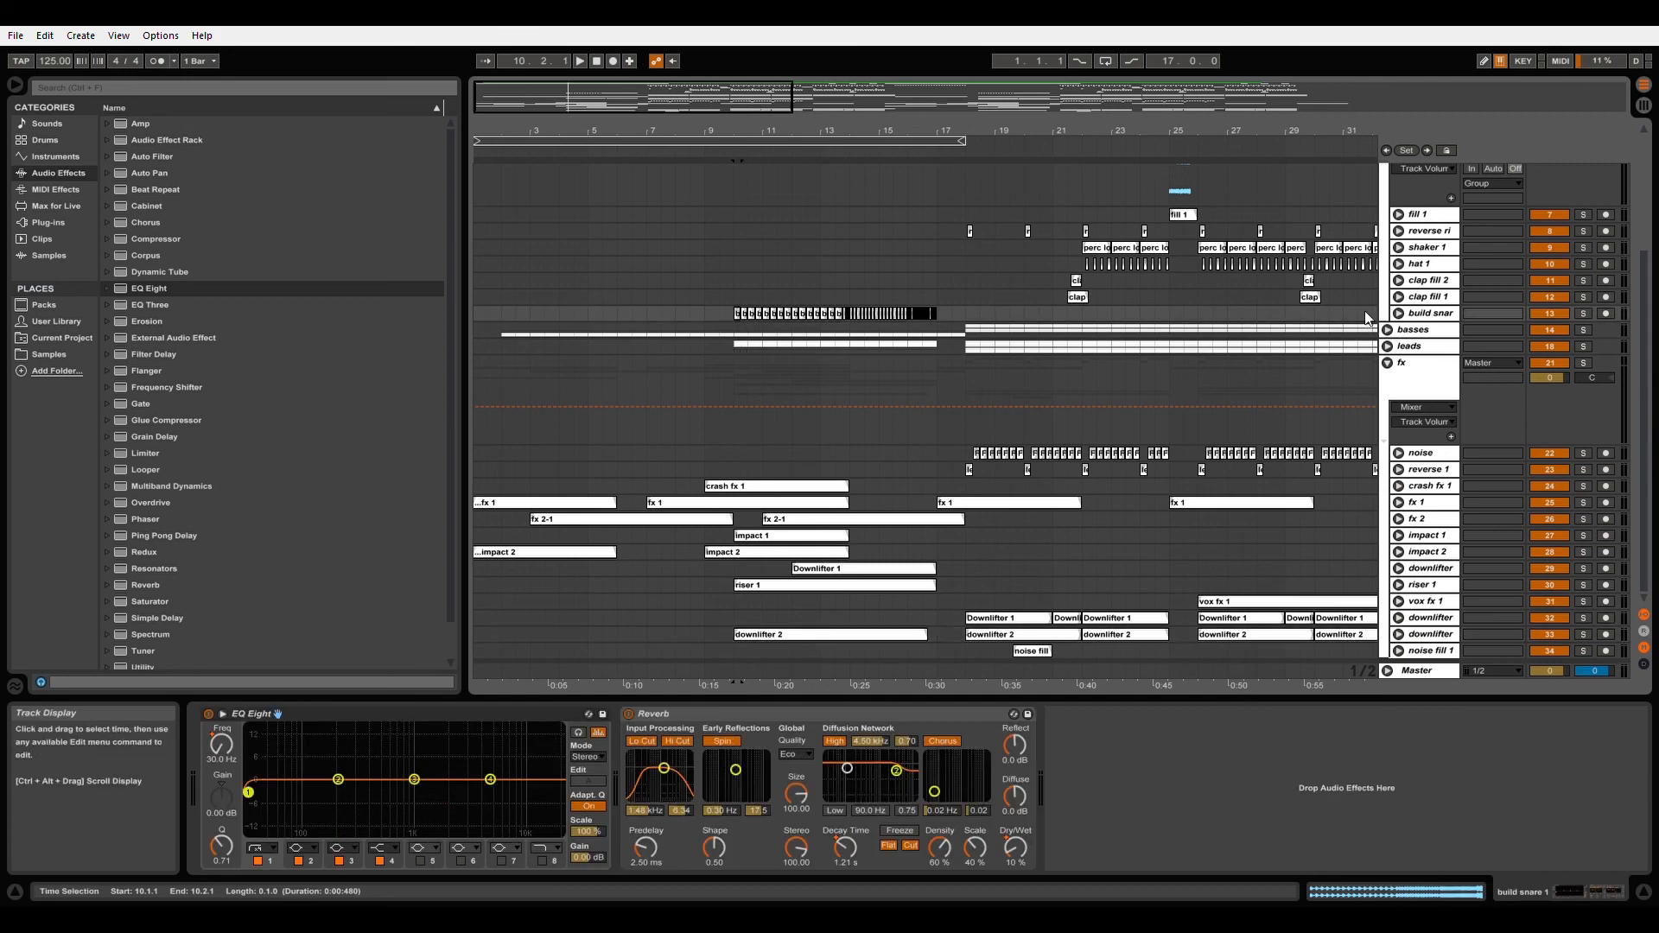
left_click(1399, 313)
left_click(1583, 314)
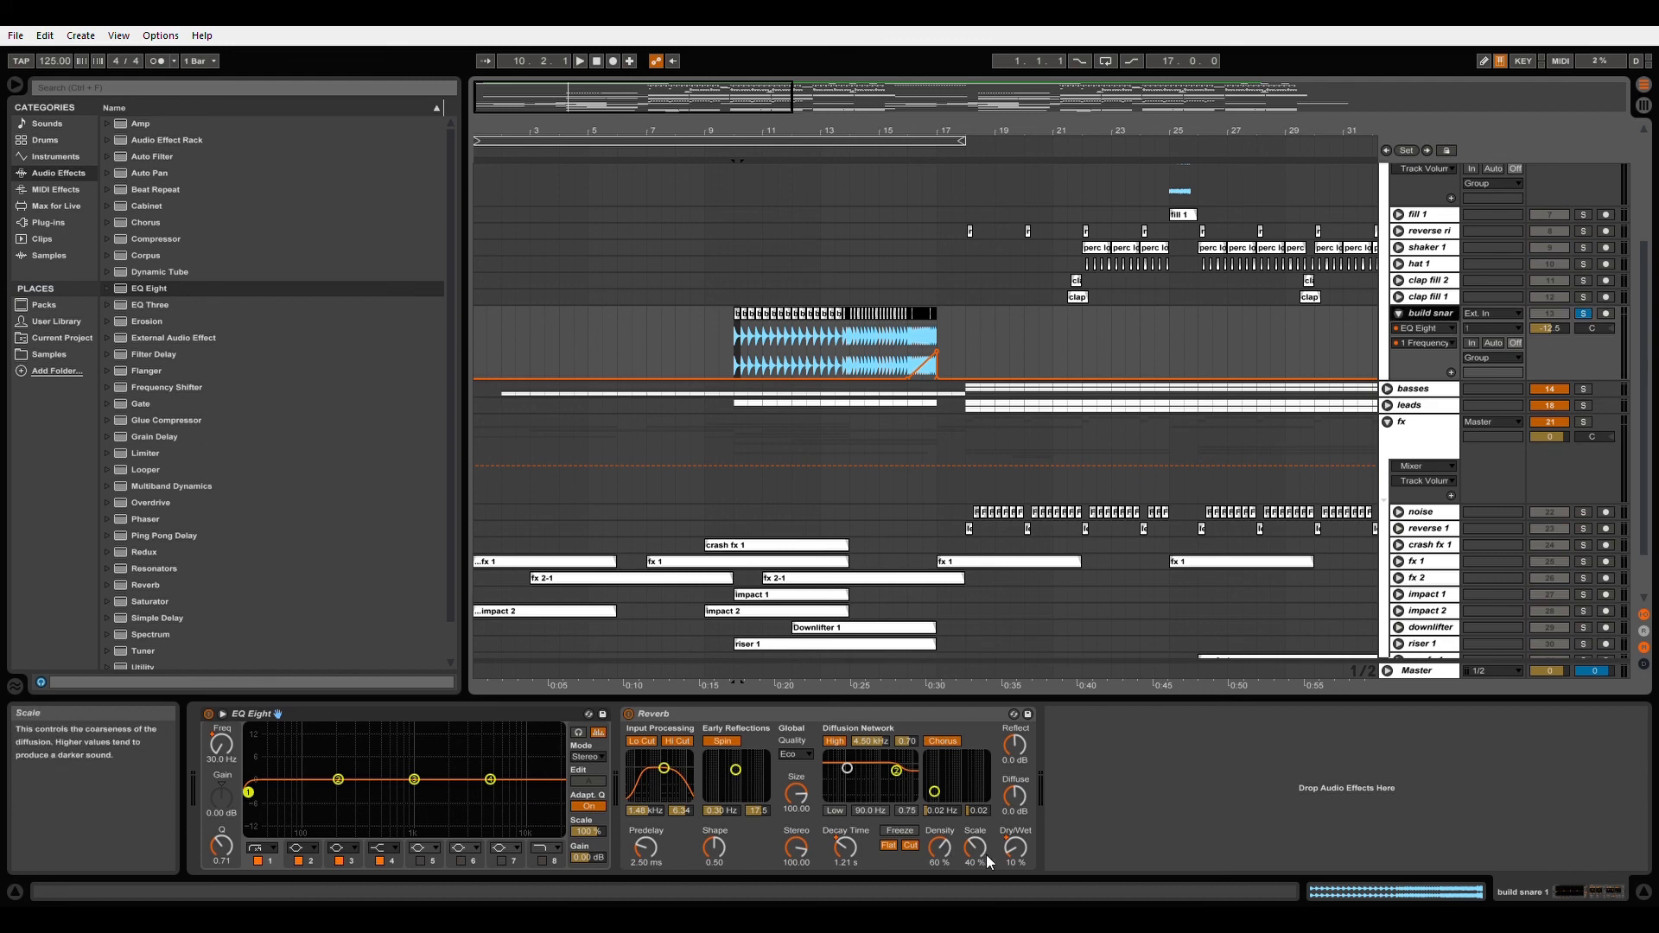
key("space")
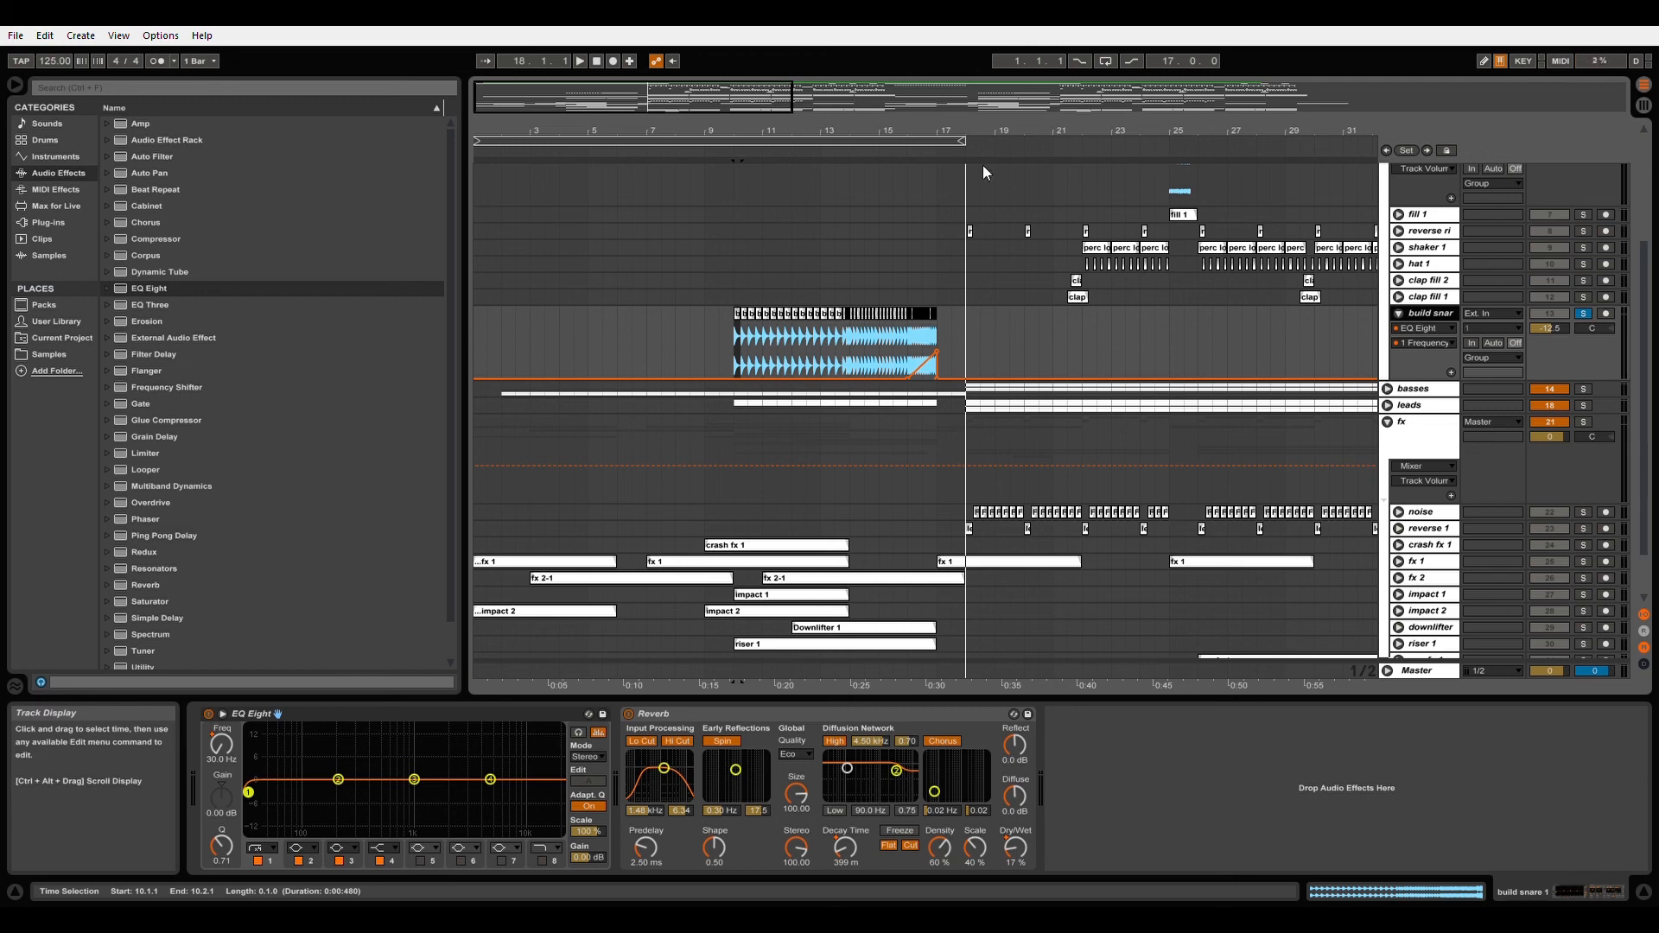
Step: Replay the end of the soloed build snare from bar 16 to bar 17, and fold its track
left_click(907, 359)
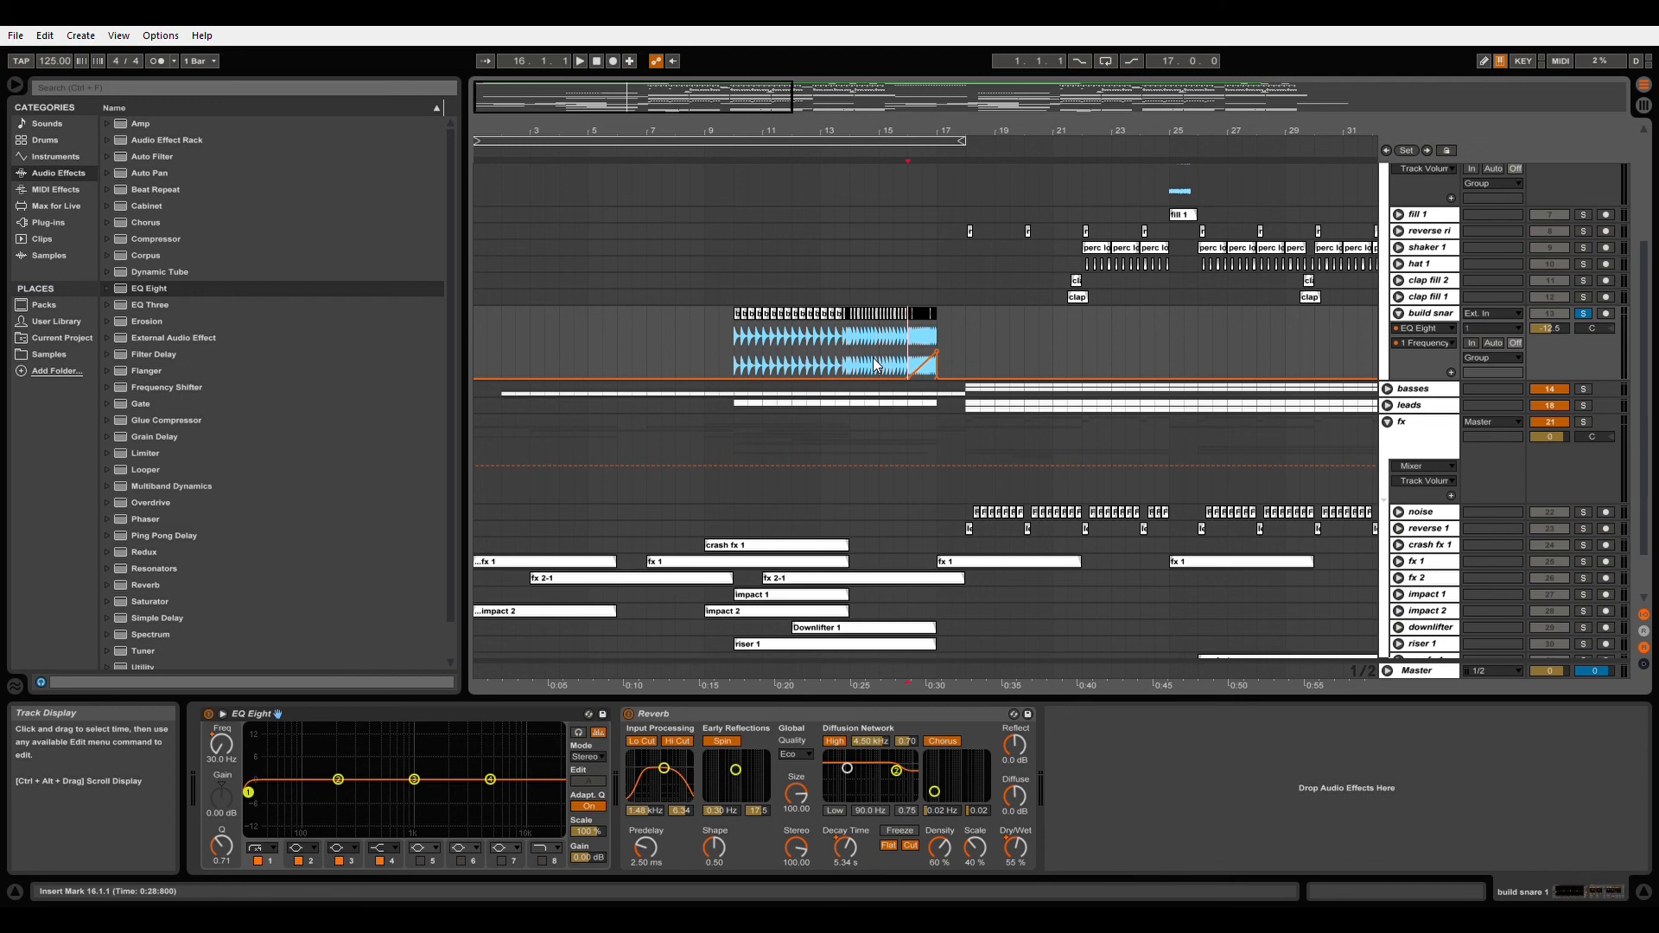
key("space")
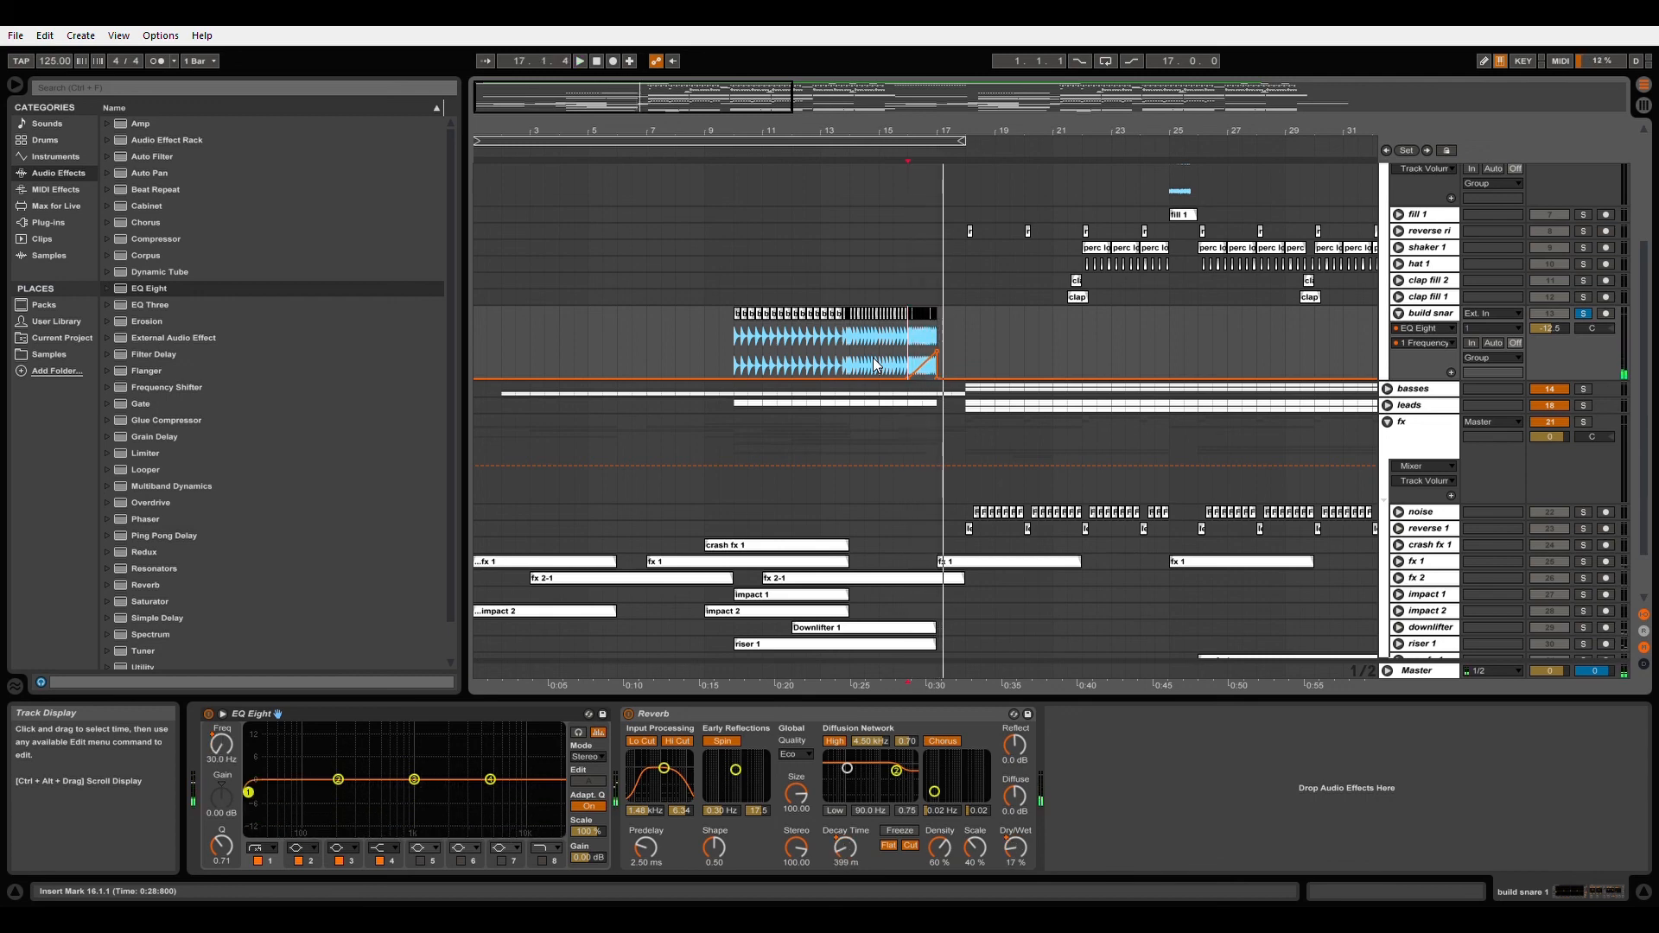
left_click(1399, 314)
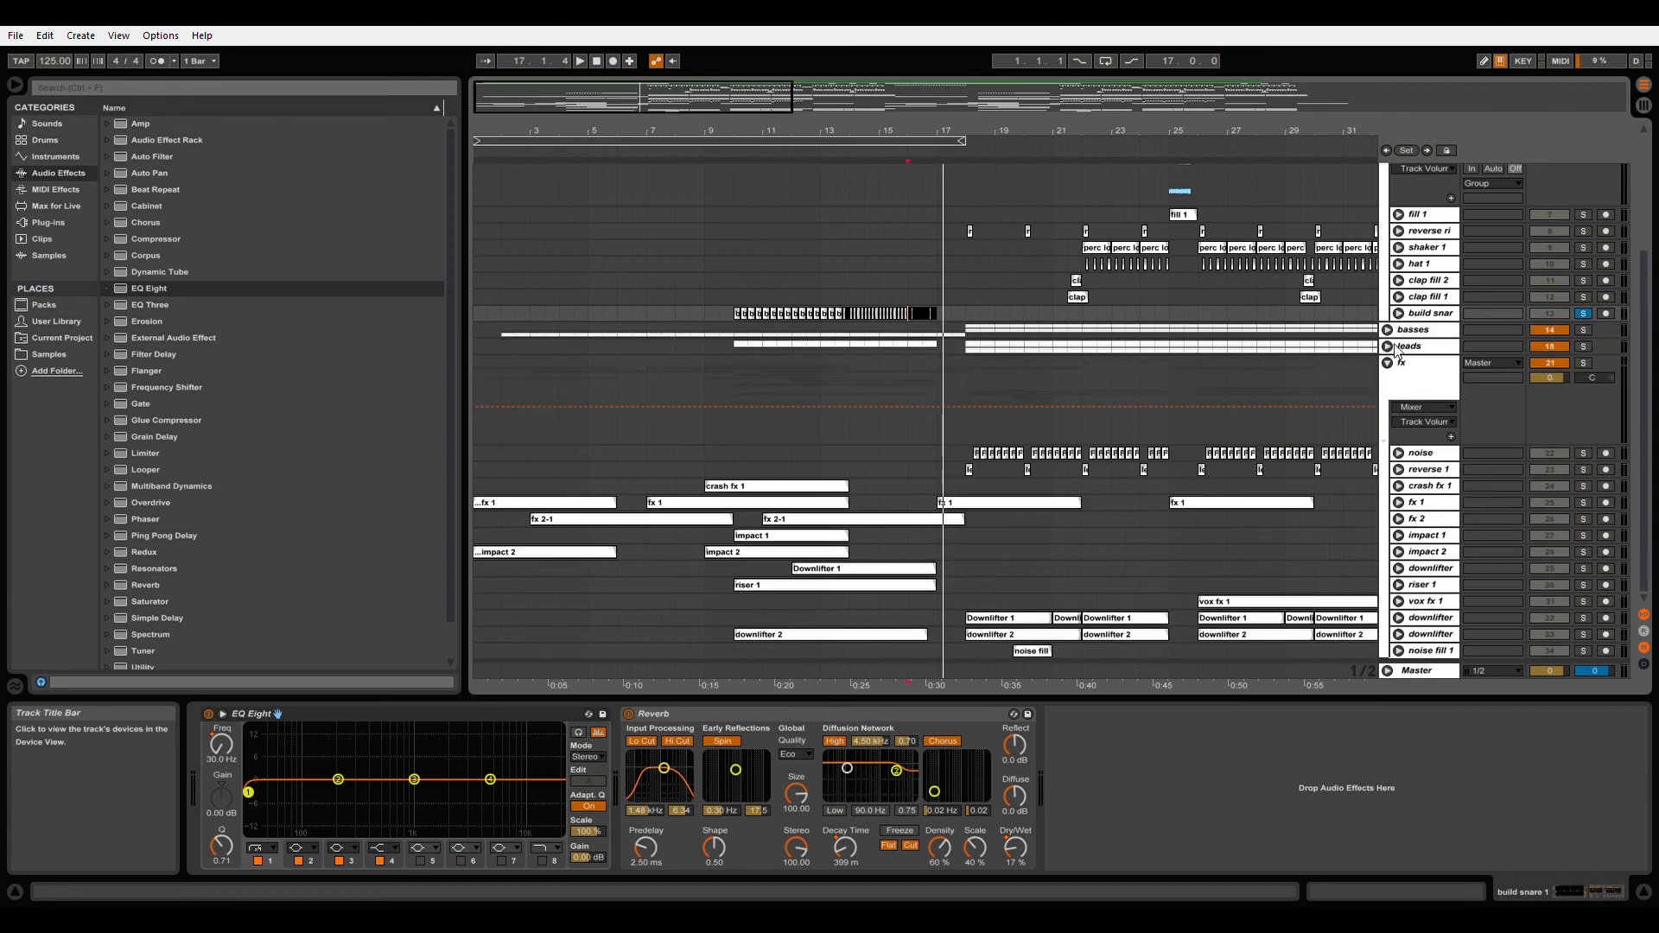
Step: Fold the fx group, the snare loop track and the drums group
left_click(1389, 363)
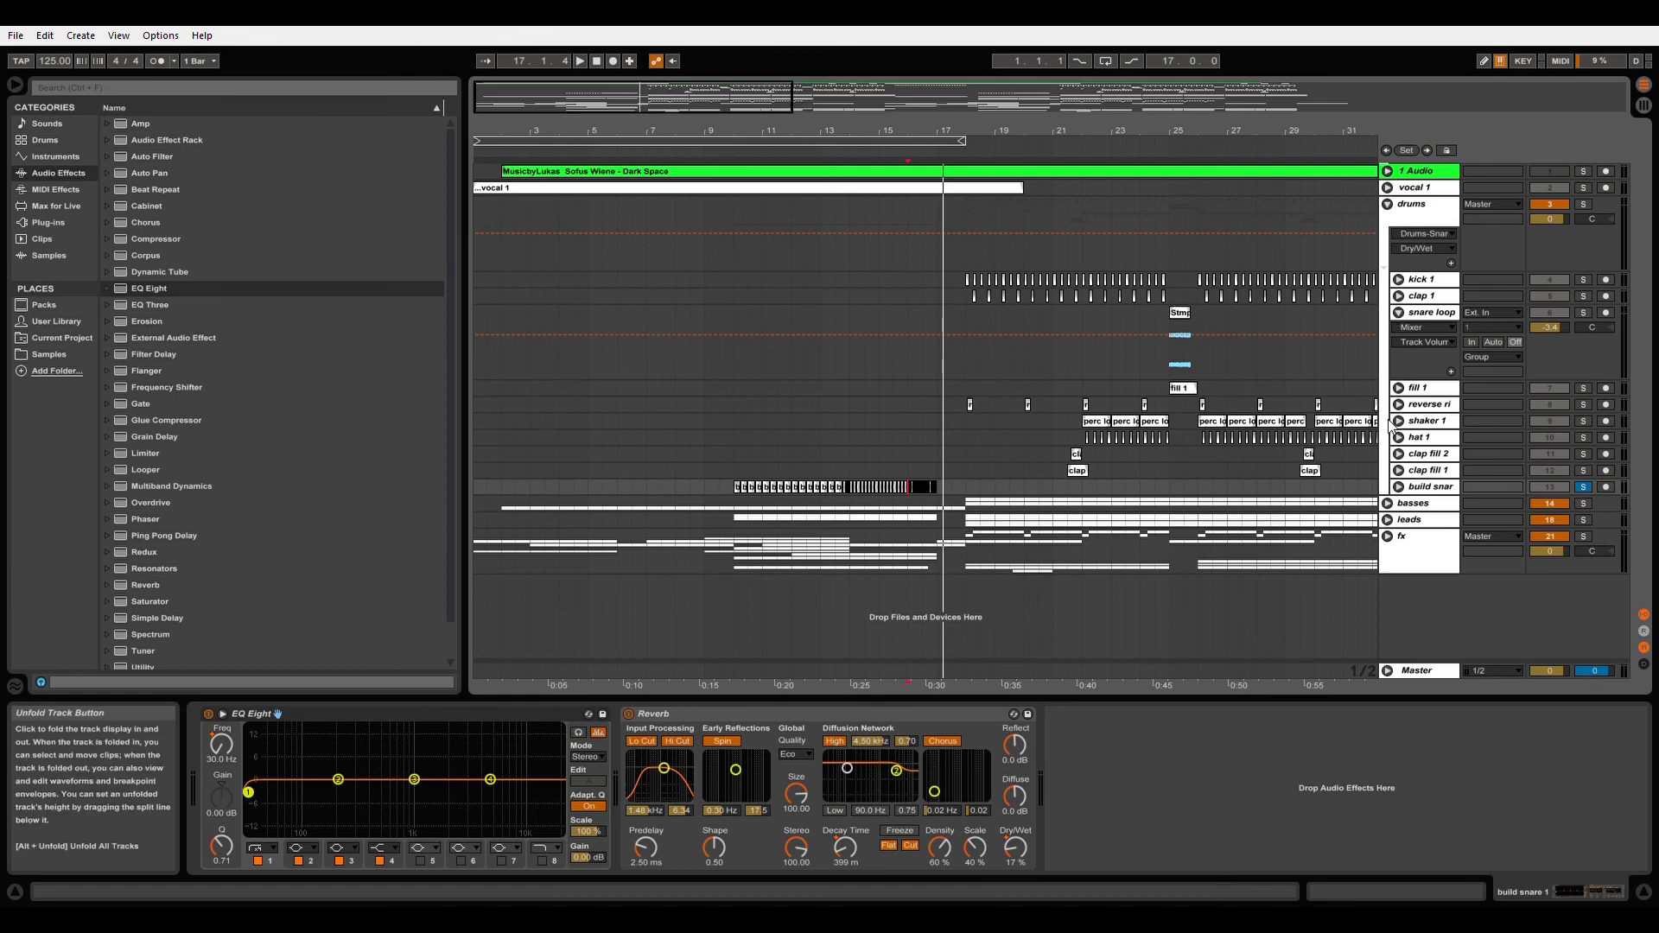
left_click(1388, 505)
left_click(1388, 505)
left_click(1398, 313)
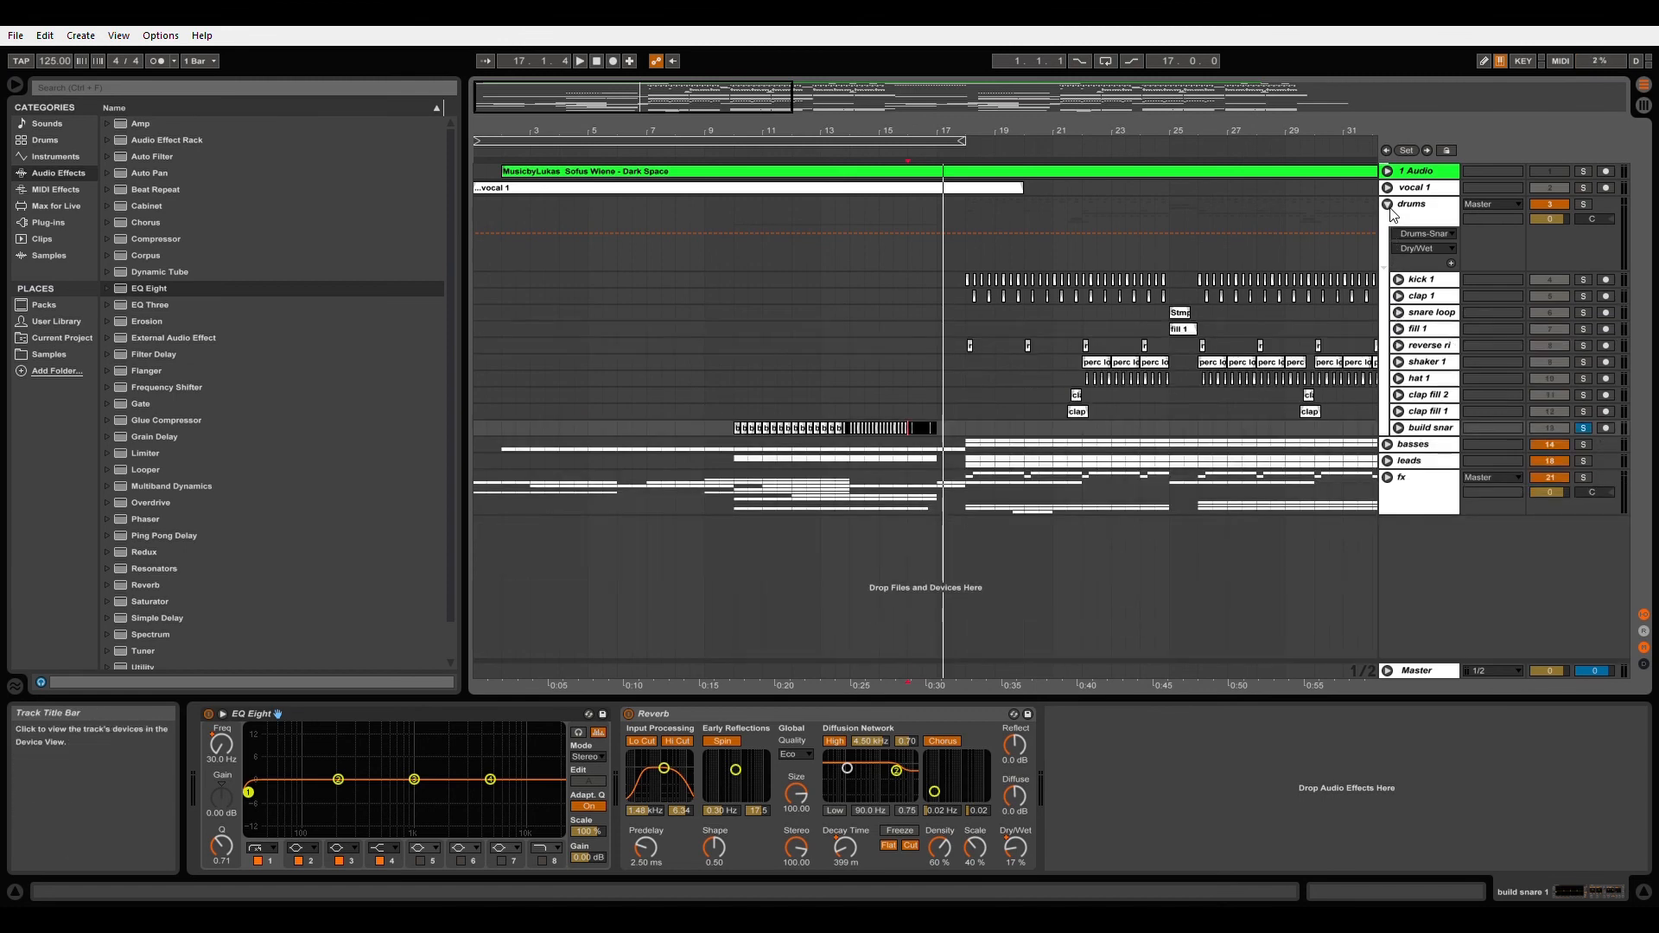
left_click(1388, 204)
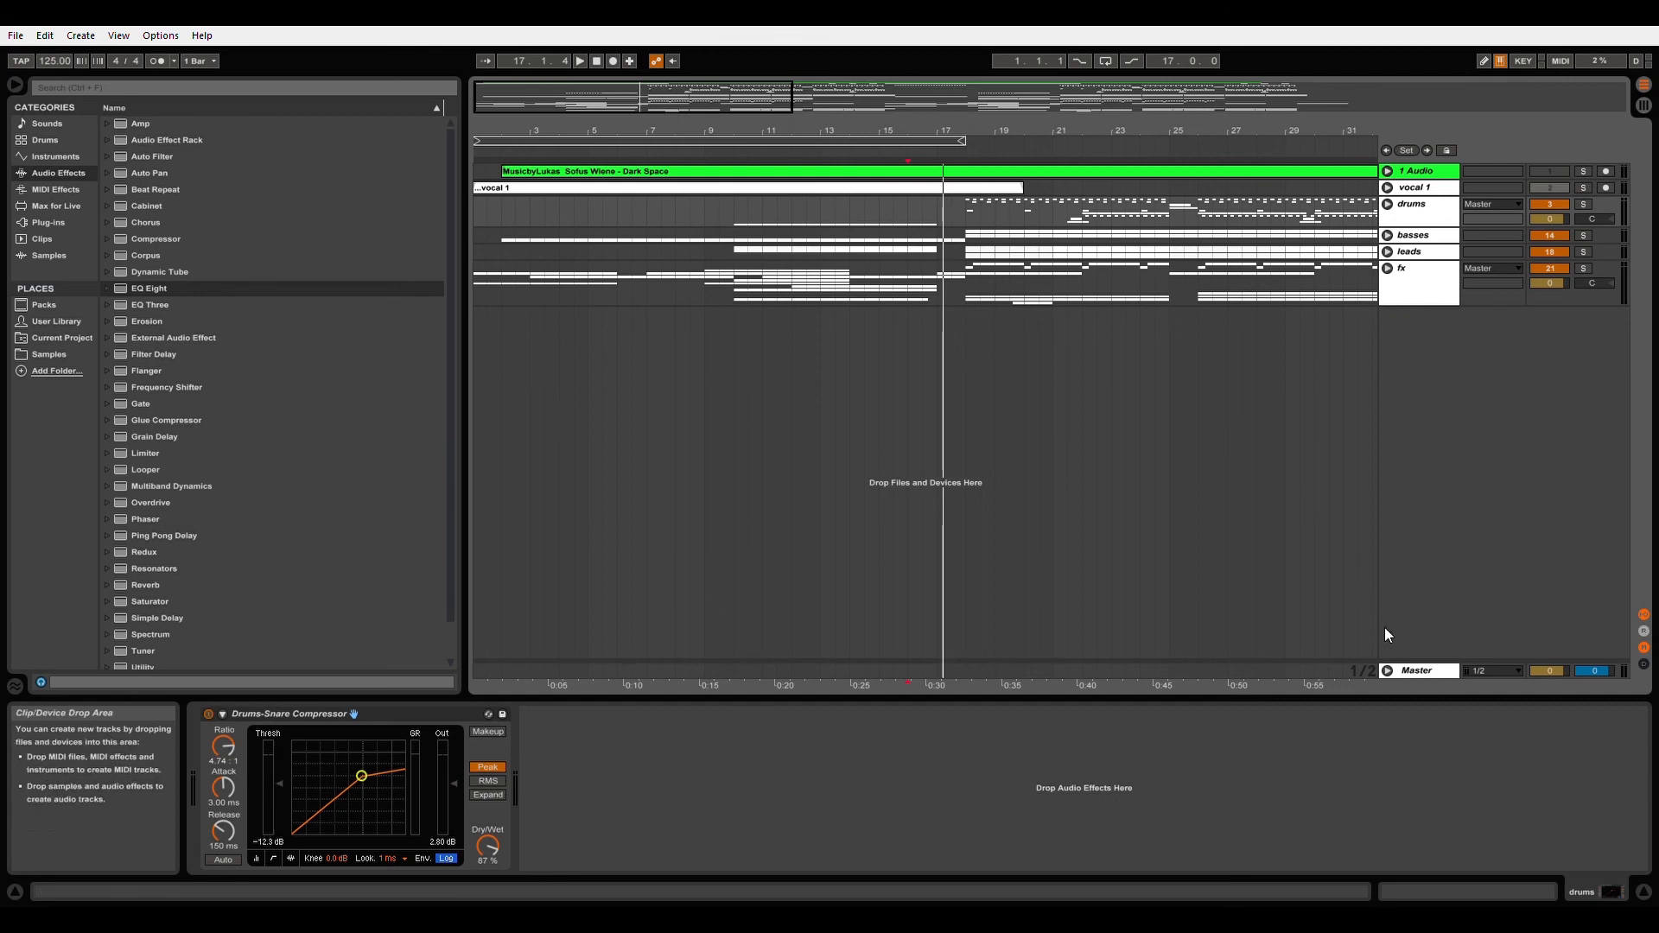
Step: Unfold the Master track and inspect its LoudMax64 threshold automation around bar 18
left_click(1387, 670)
left_click(1408, 616)
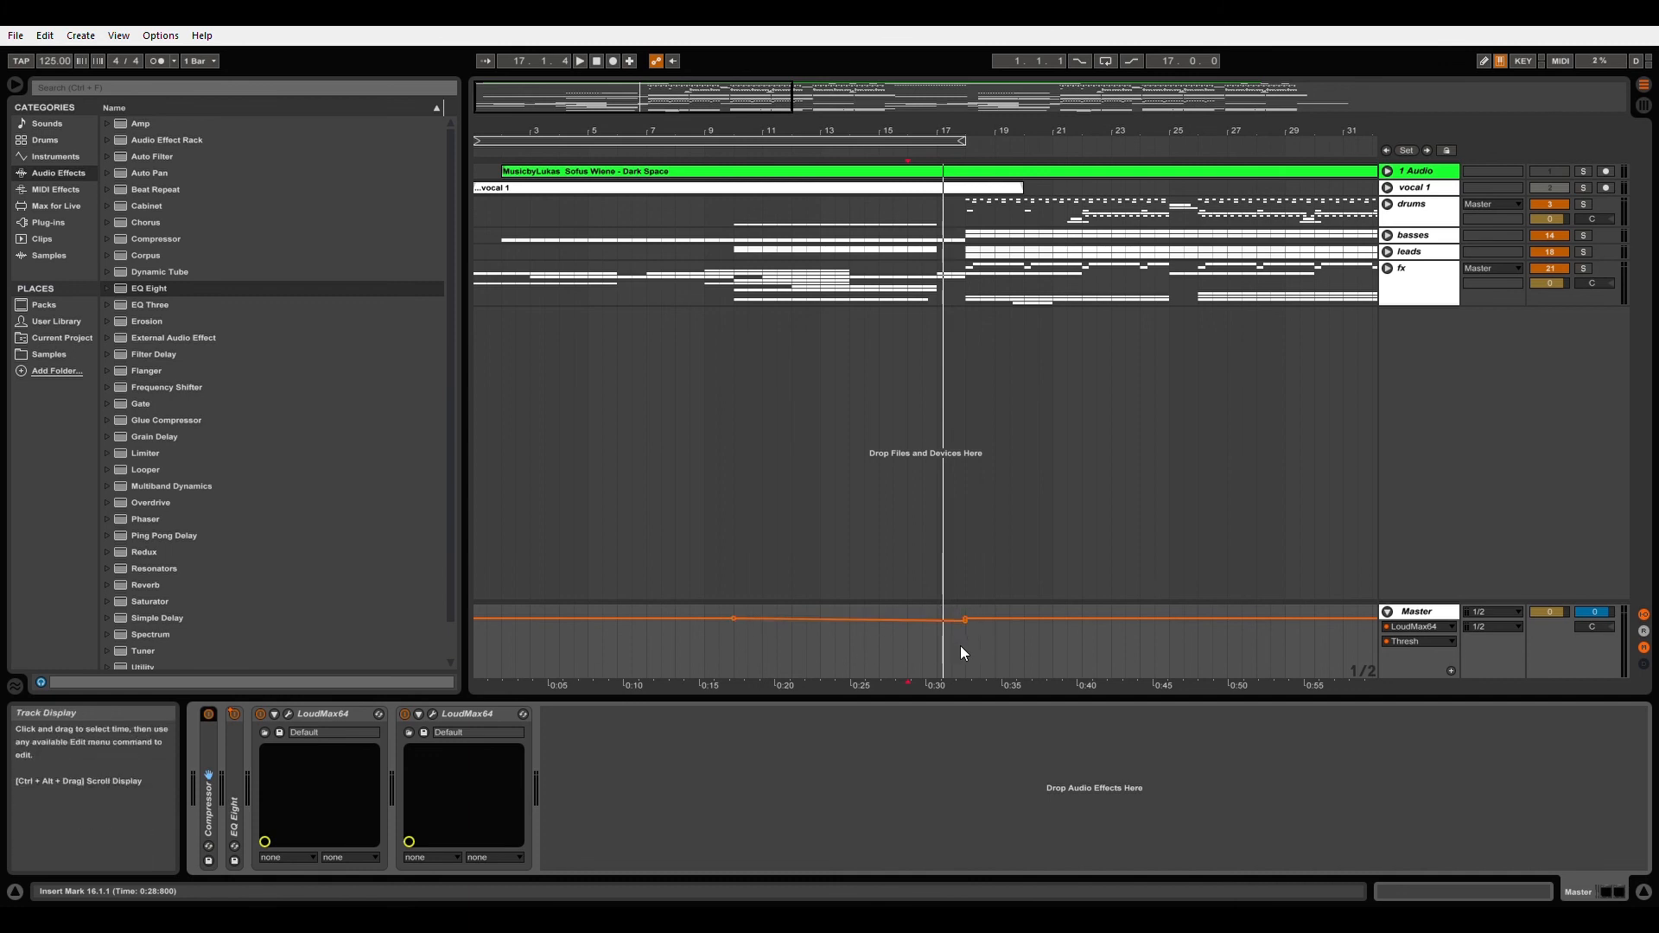
mouse_move(965, 620)
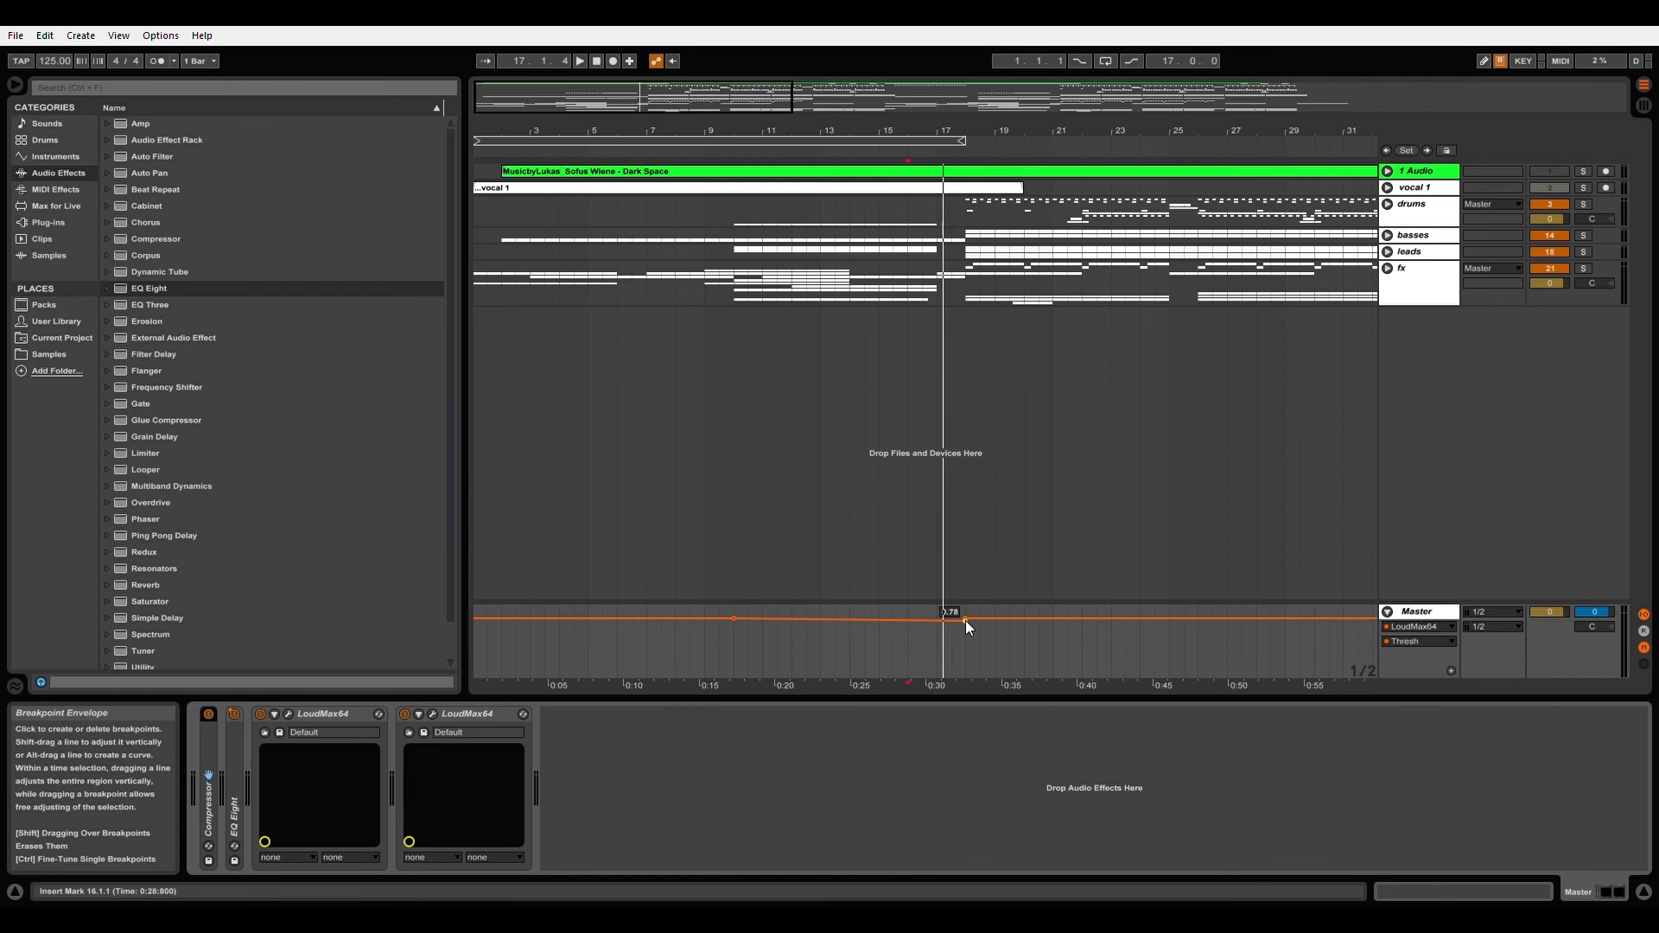
Step: Expand the Master track's EQ Eight and display the automation of its band 1 frequency
double_click(232, 767)
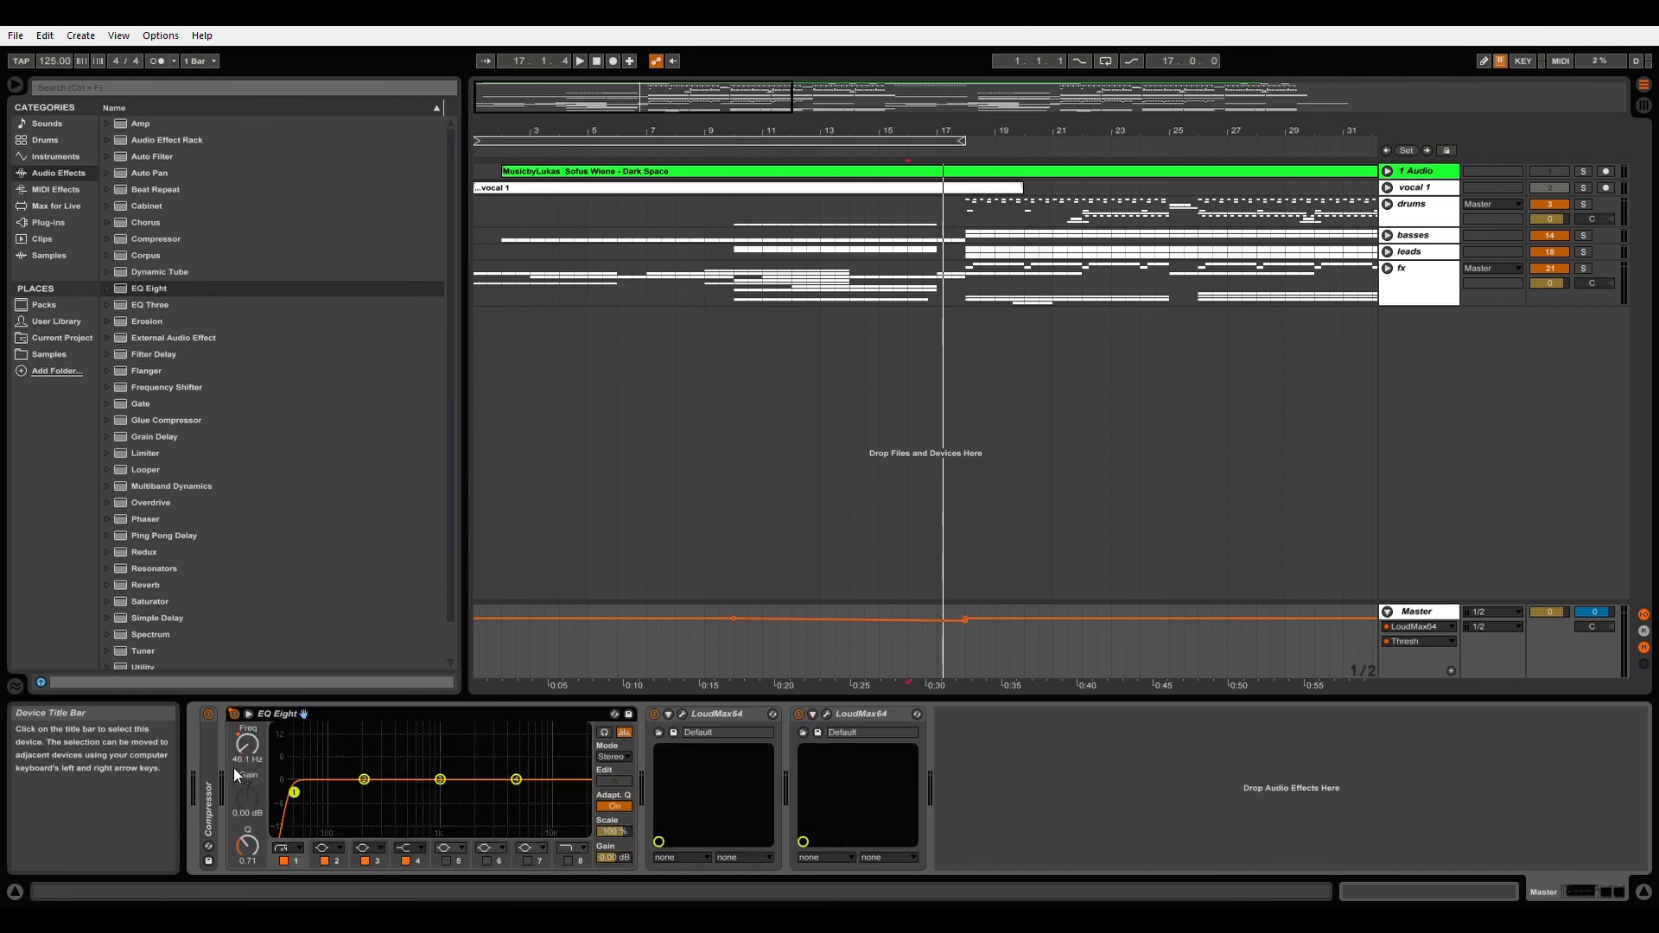
left_click(250, 743)
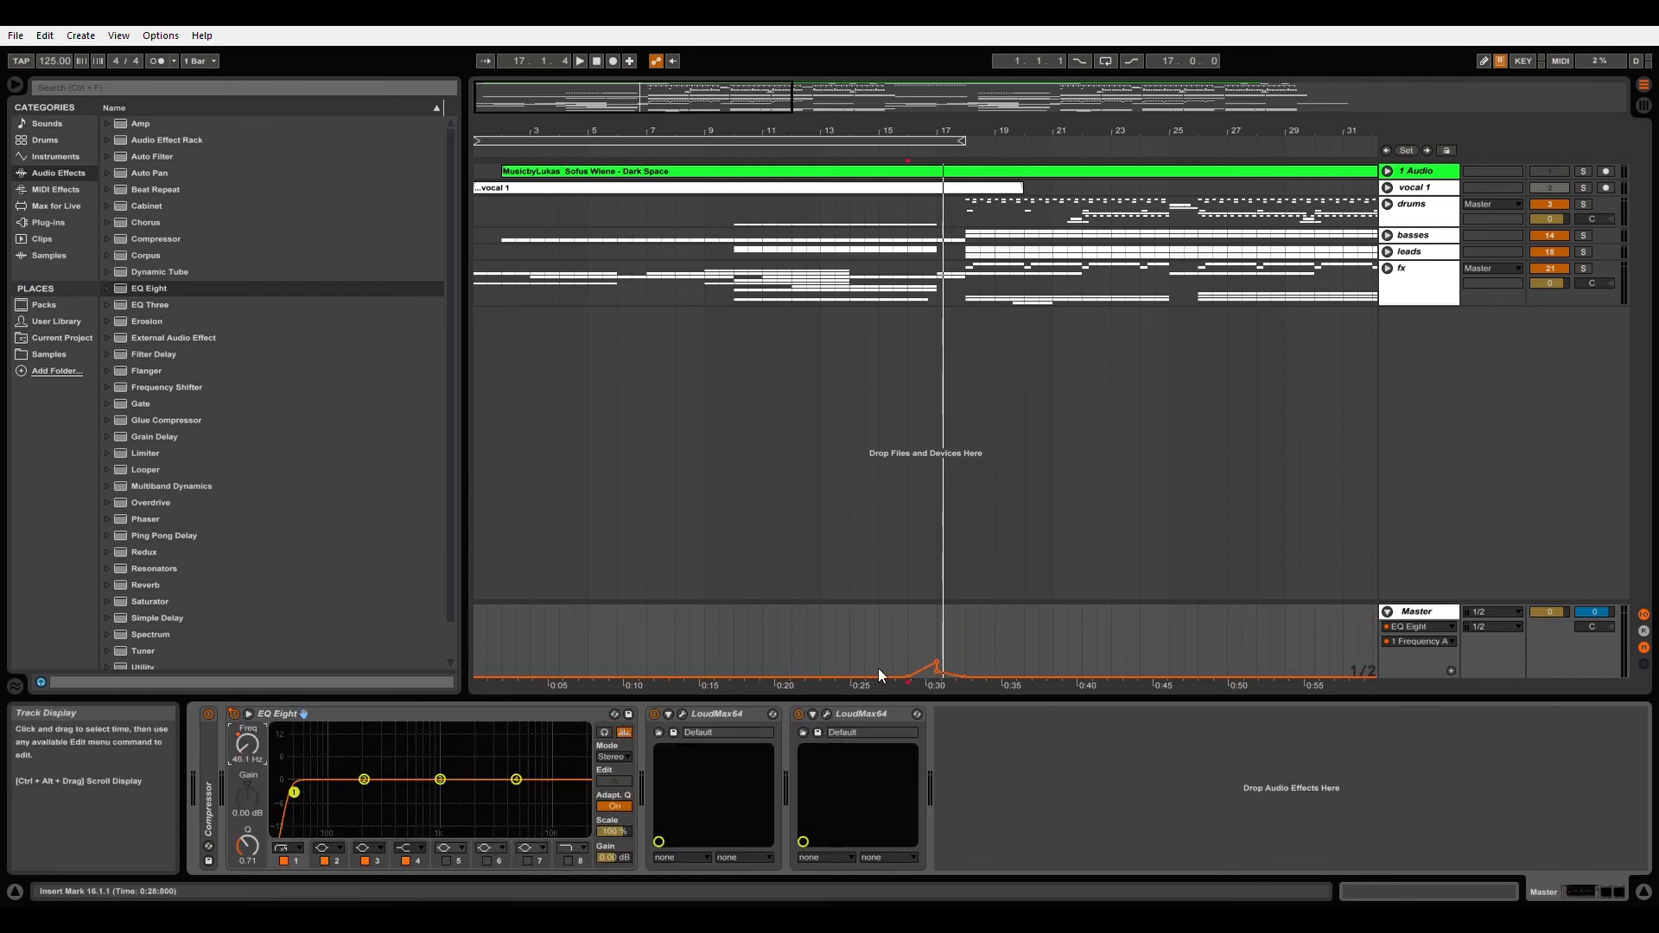